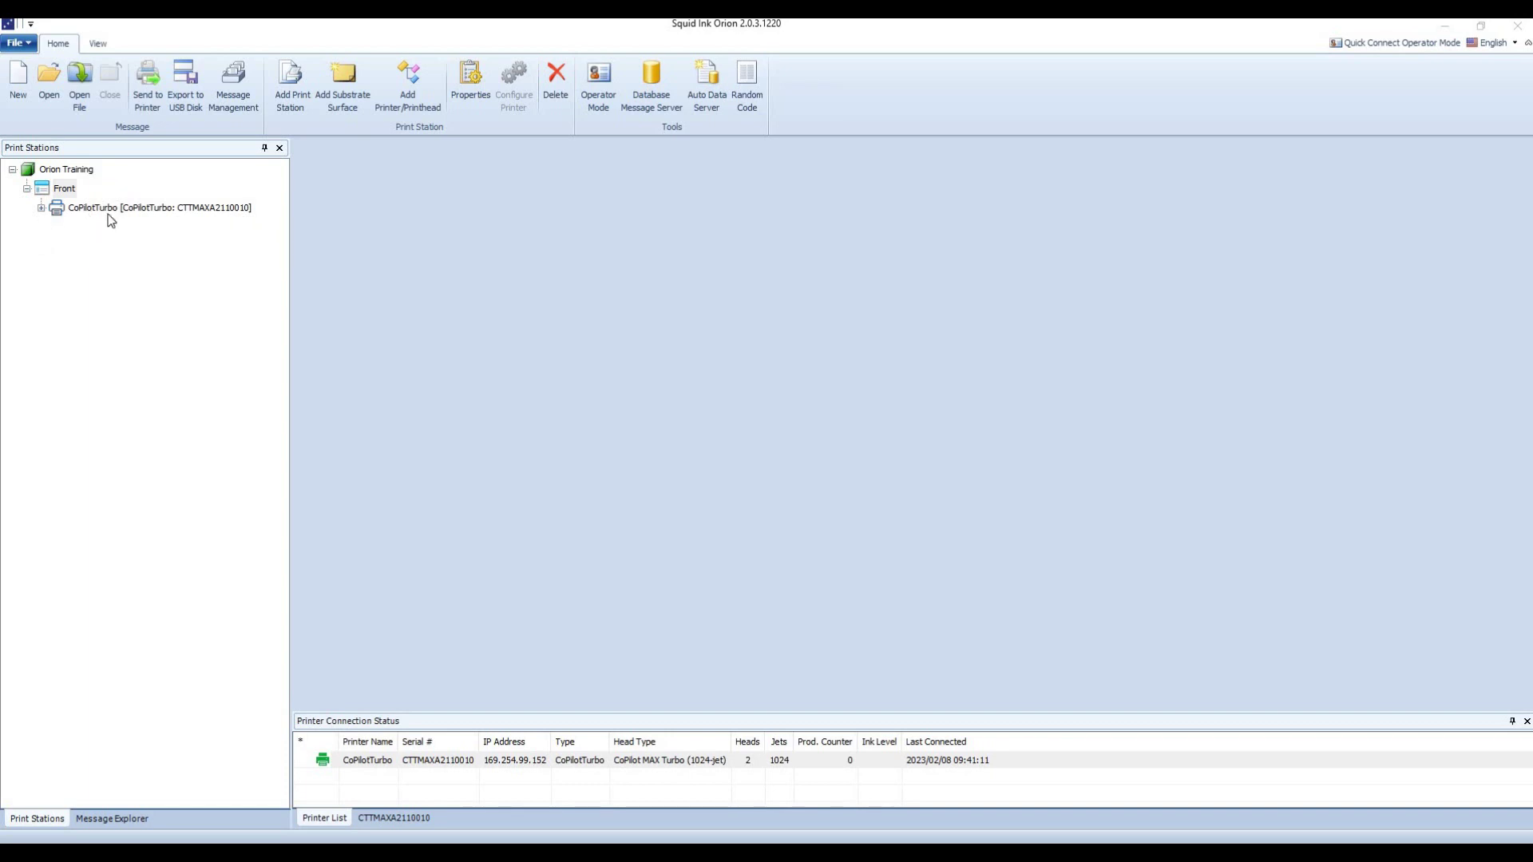
Create a new message named "Training Test" for the Orion Training print station
click(18, 86)
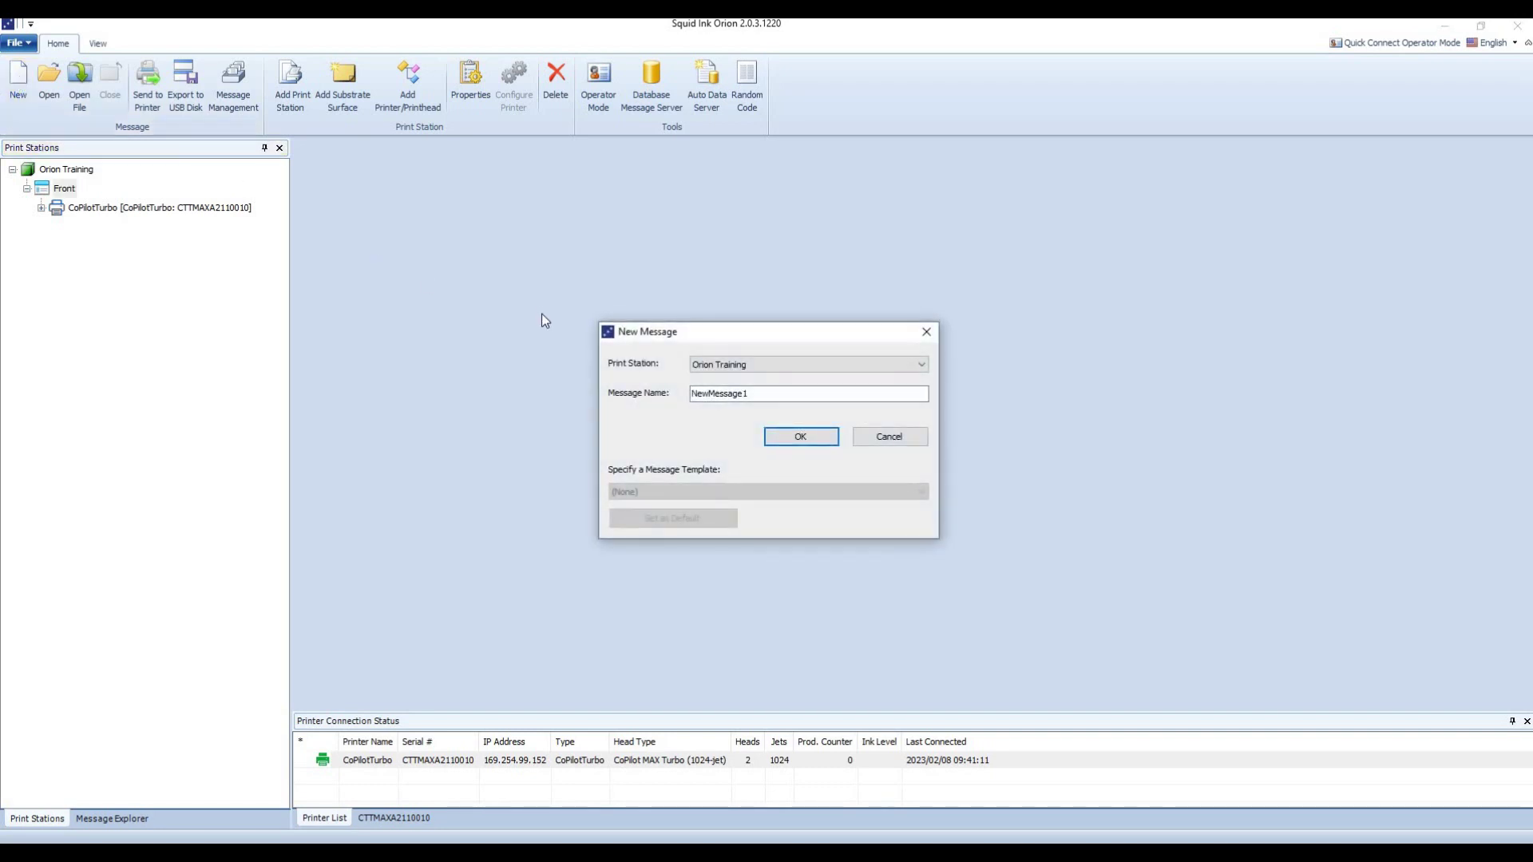
click(753, 394)
key(shift+Left)
key(shift+Left)
key(shift+Left)
key(shift+Left)
key(shift+Left)
key(shift+Left)
key(shift+Left)
key(shift+Left)
key(shift+Left)
key(shift+Left)
key(shift+Left)
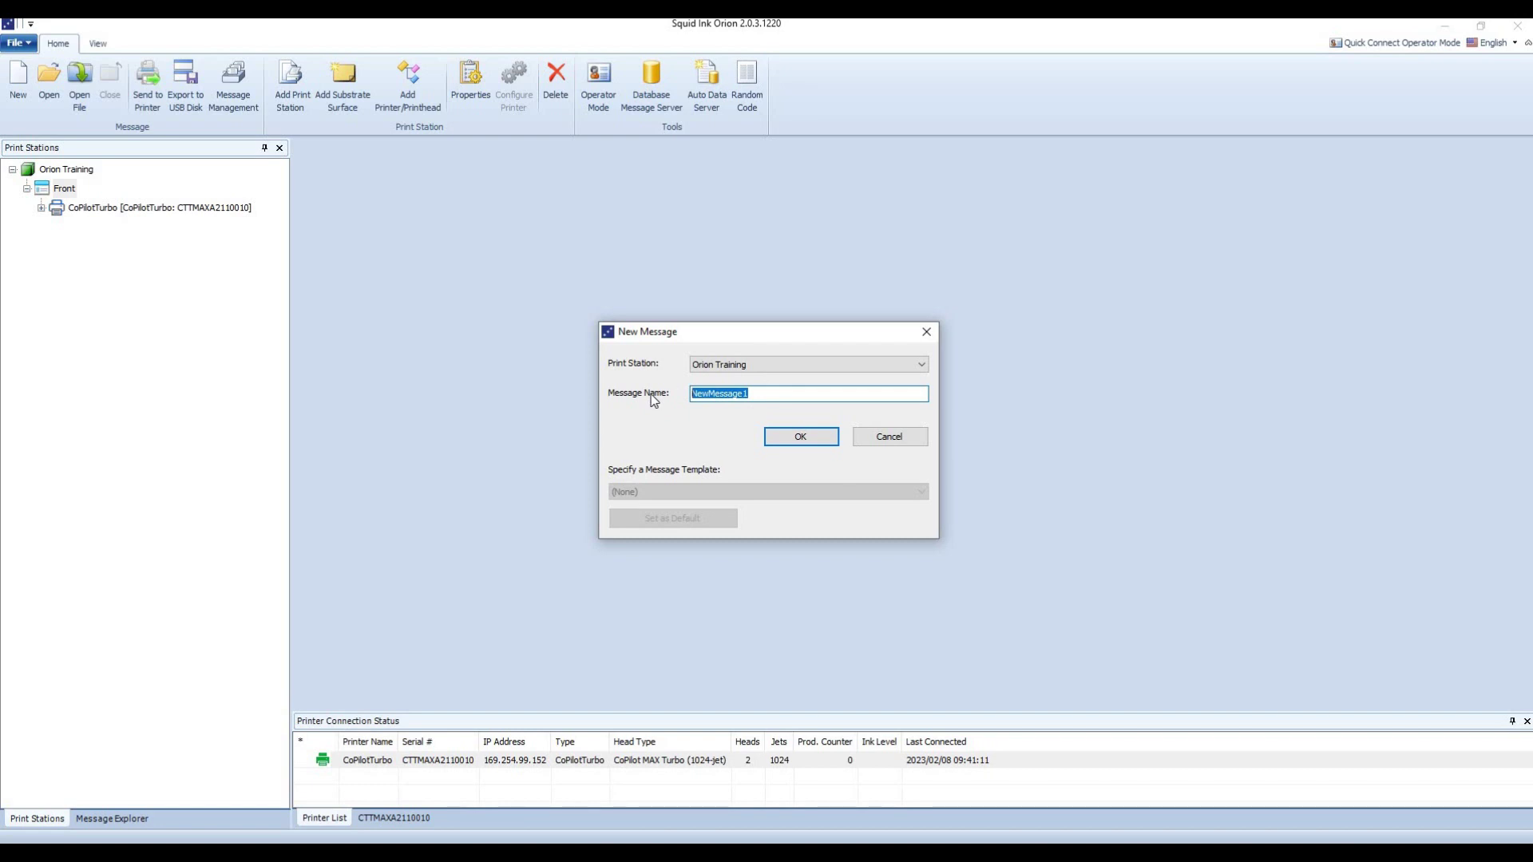
text(r)
text(T)
text(raining)
click(784, 436)
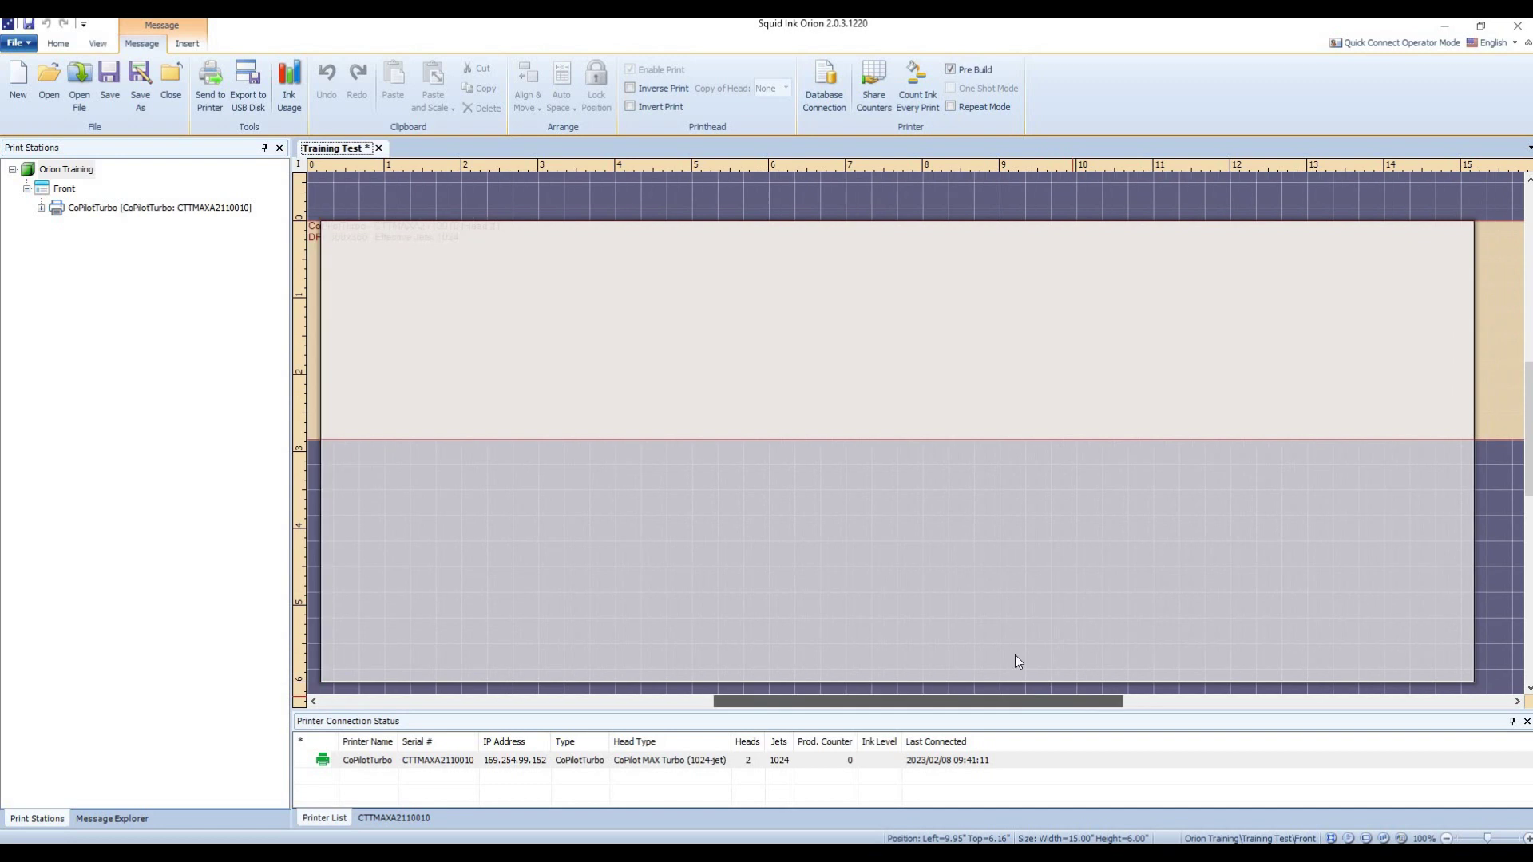
Examine the element types that can be inserted or created on the message's substrate
mouse_move(884, 704)
mouse_down()
mouse_move(919, 686)
mouse_move(912, 701)
mouse_up()
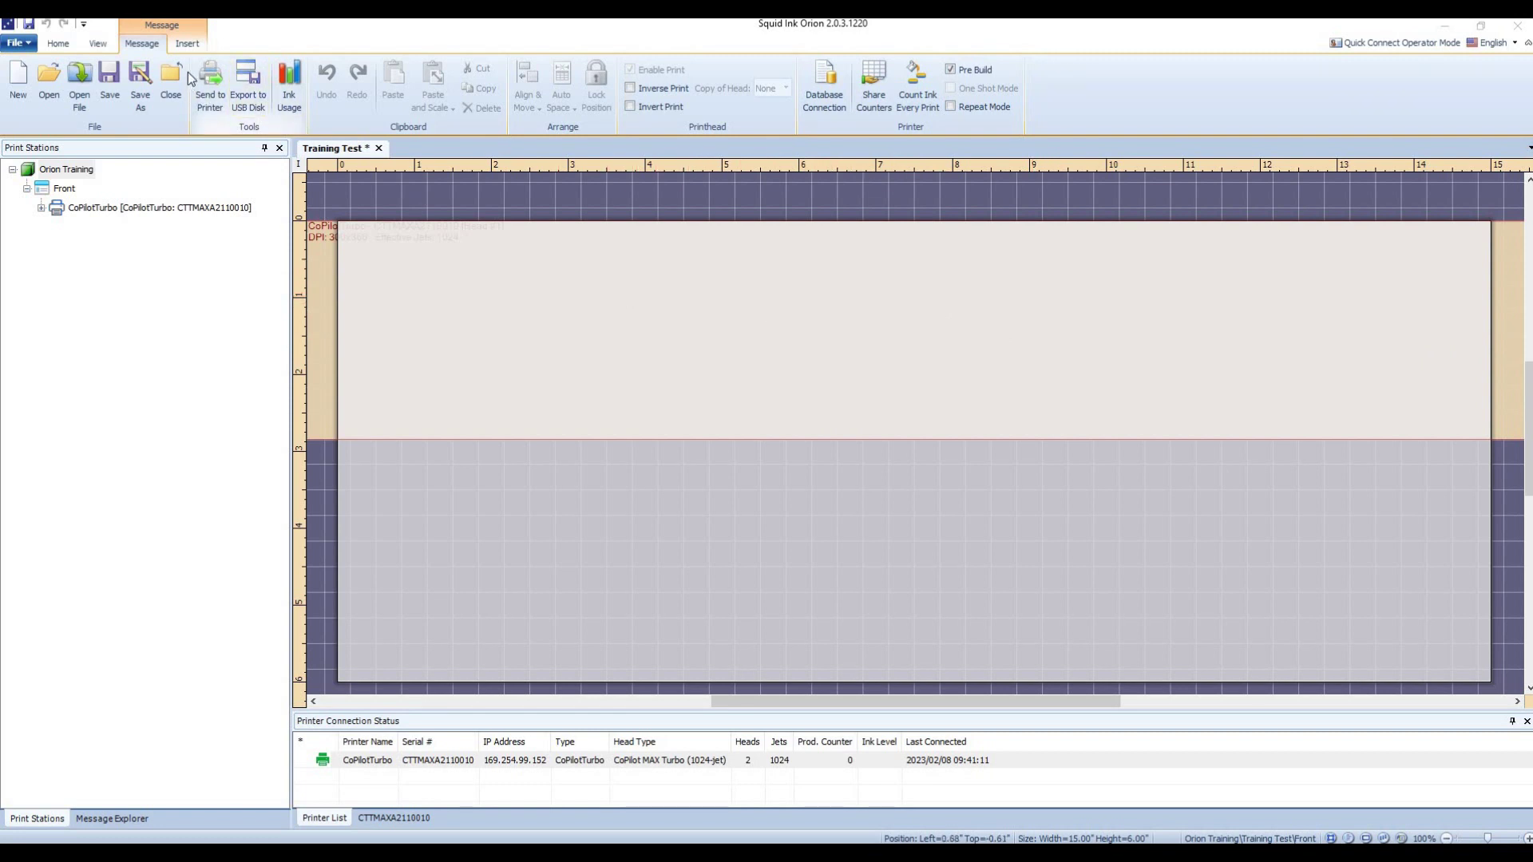
click(189, 46)
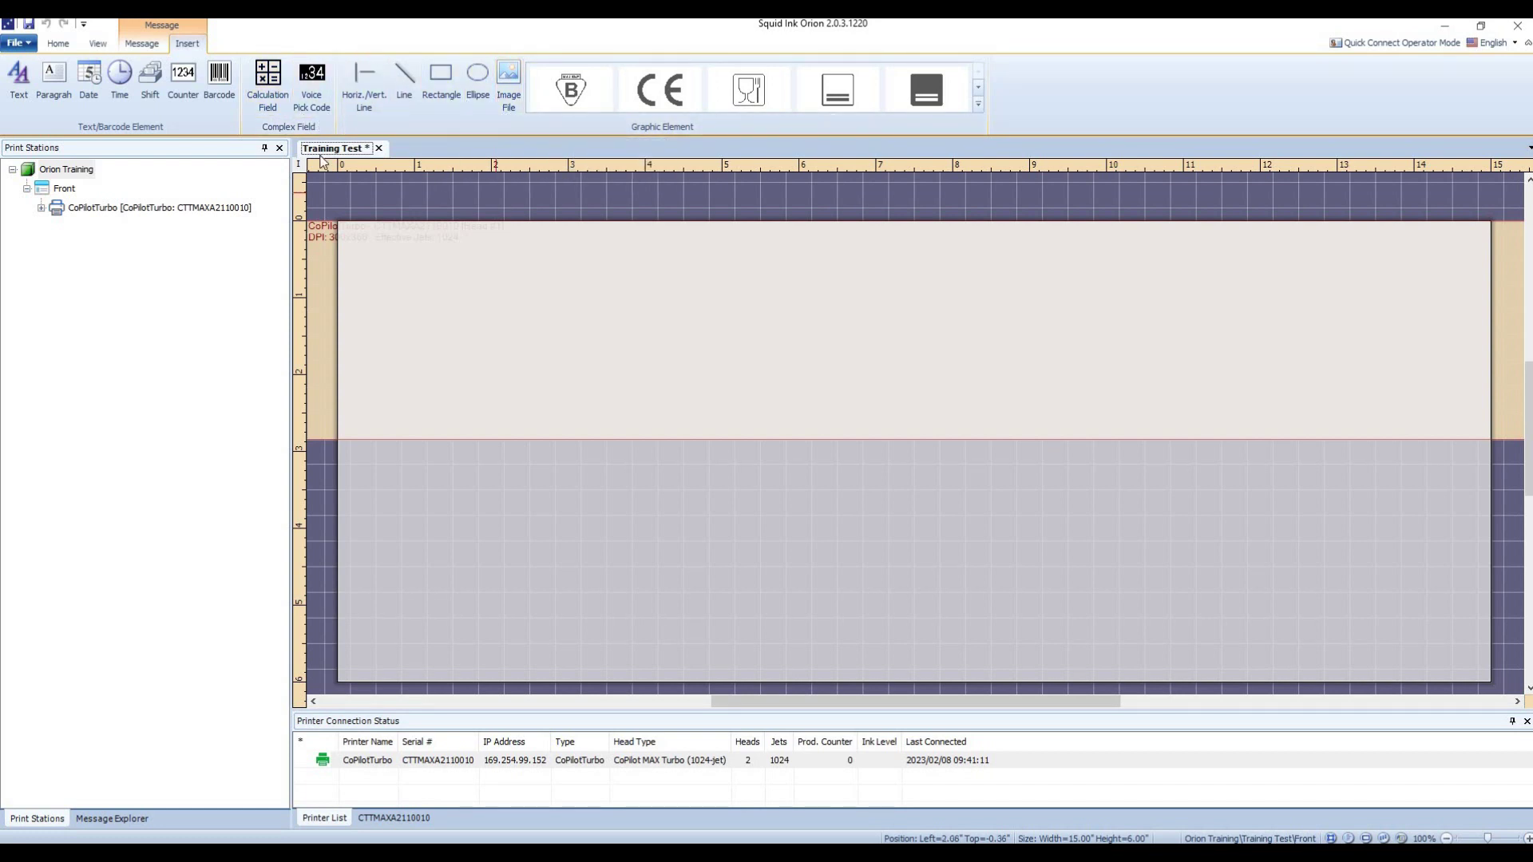
click(364, 84)
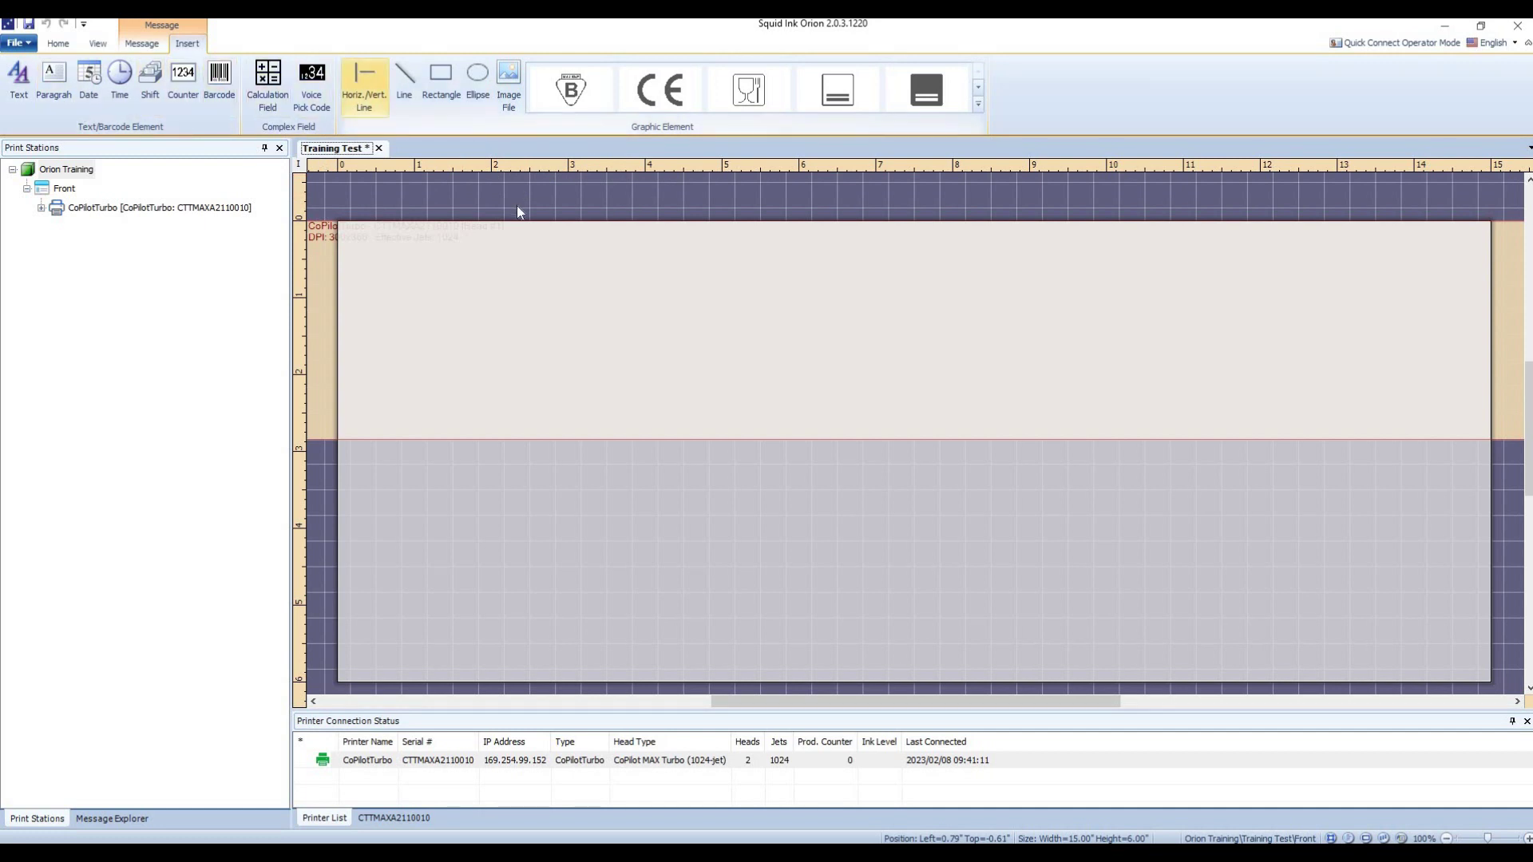
right_click(380, 263)
click(620, 285)
right_click(621, 286)
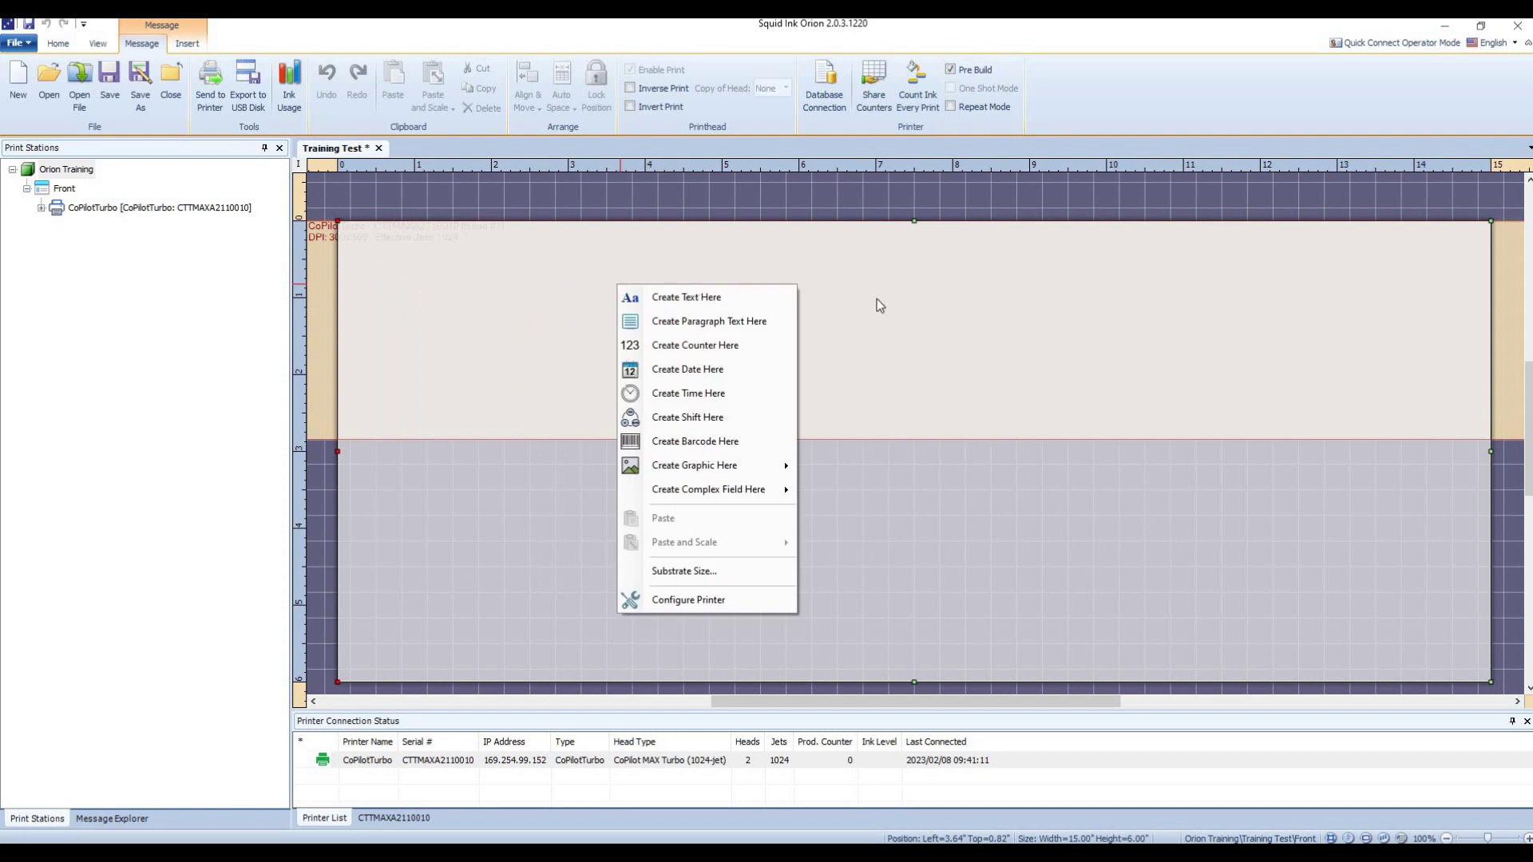
right_click(955, 305)
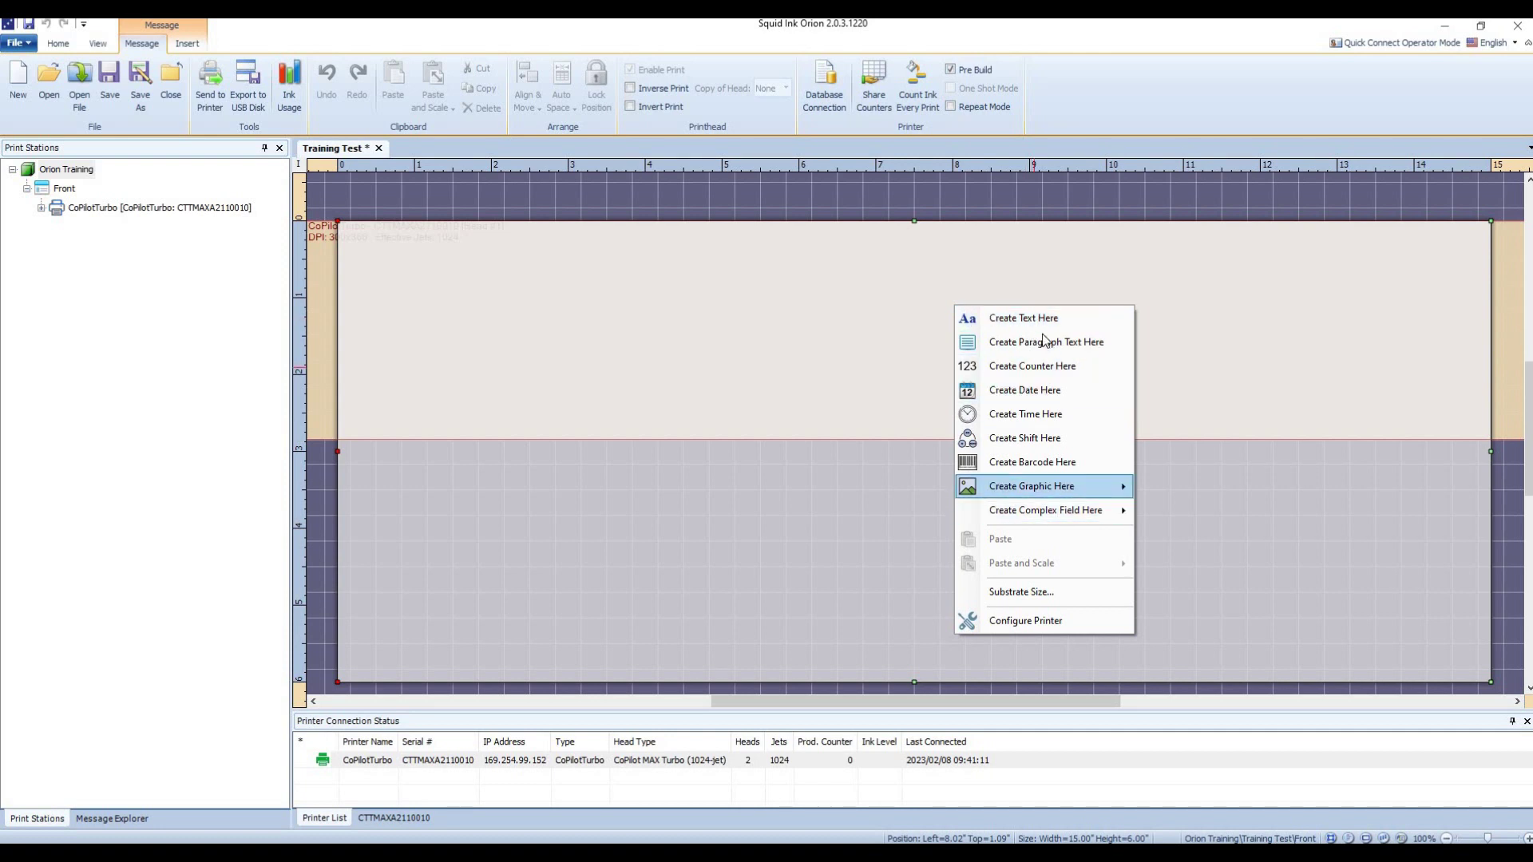
click(650, 250)
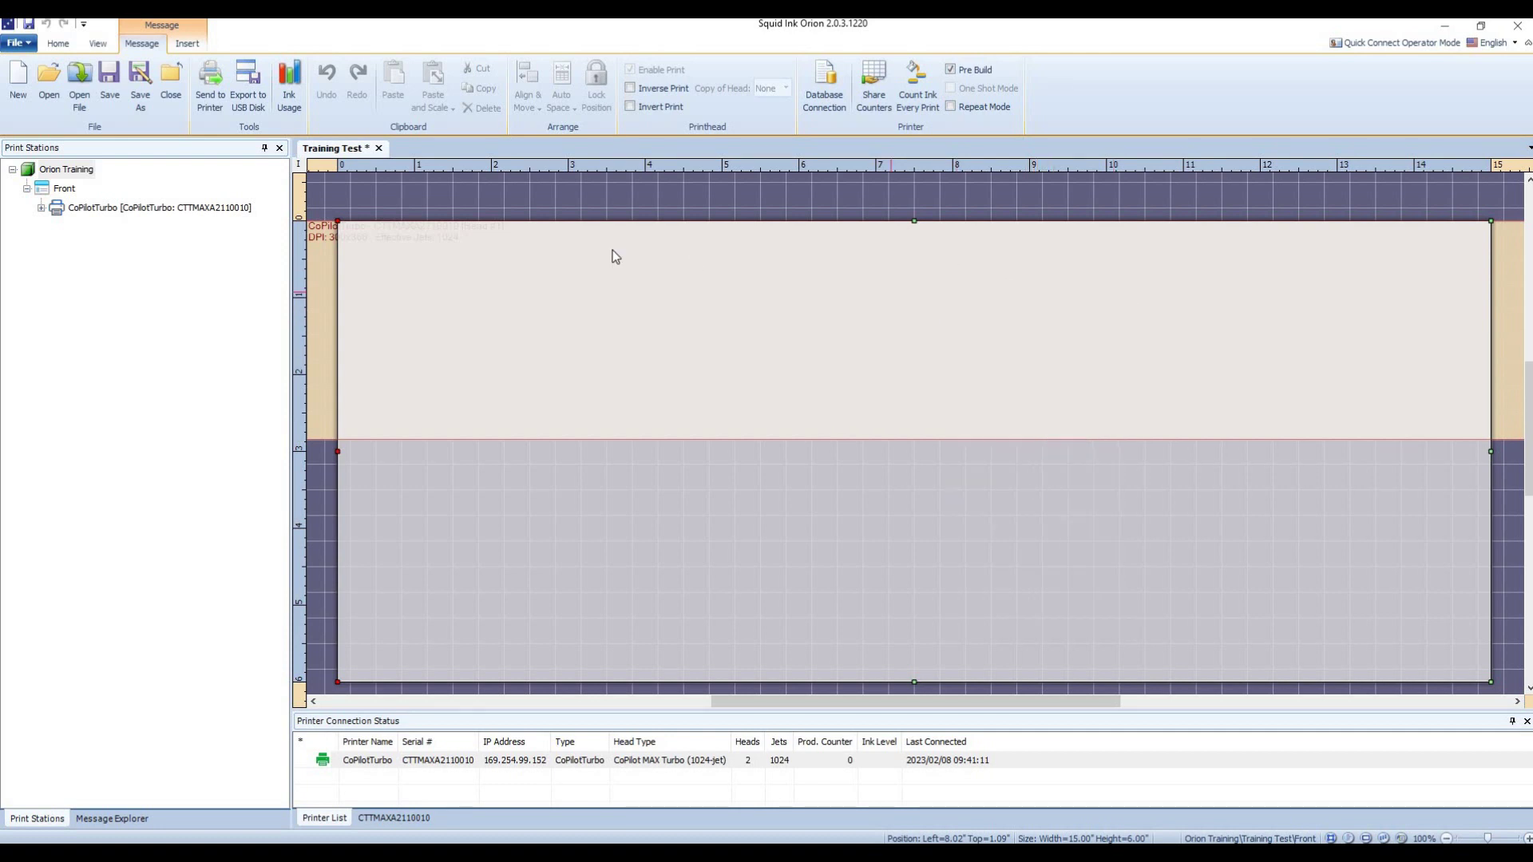
Add a text element near the substrate's upper-left corner and place it at about X 157, Y 188
right_click(359, 256)
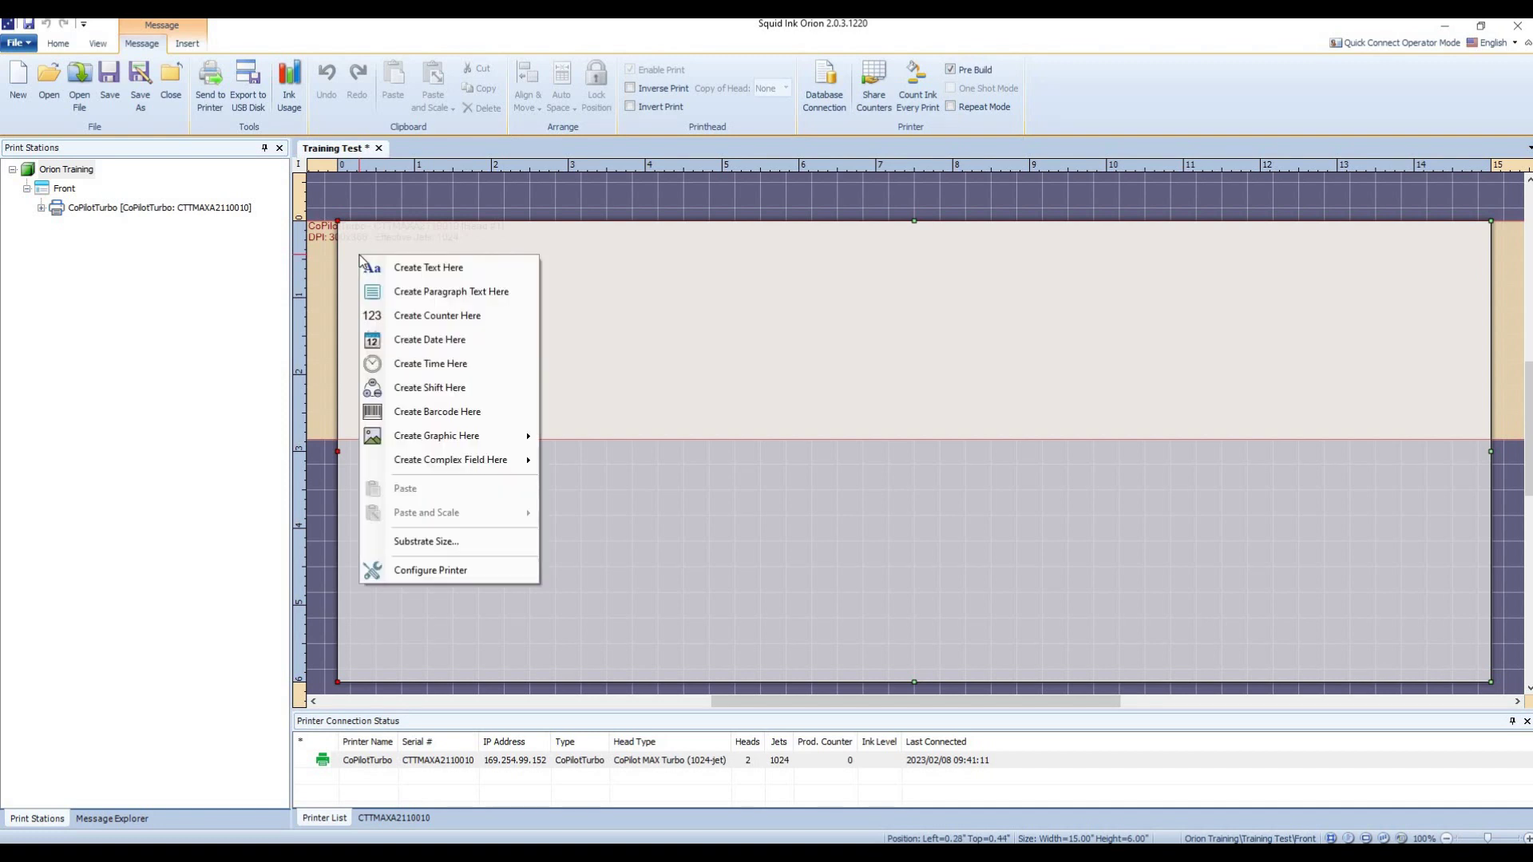
click(407, 268)
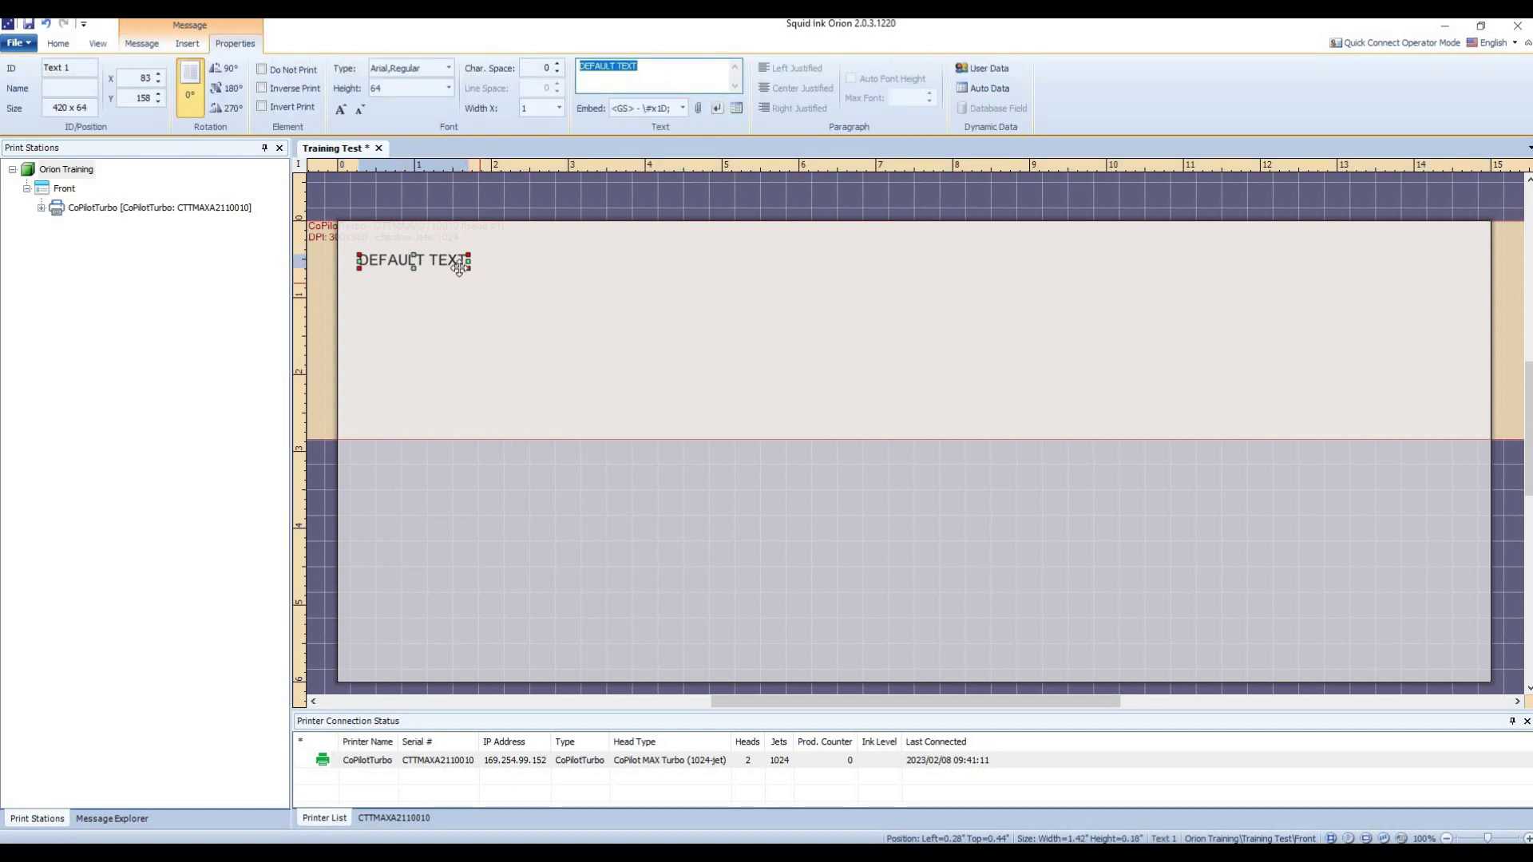
drag(443, 266, 463, 272)
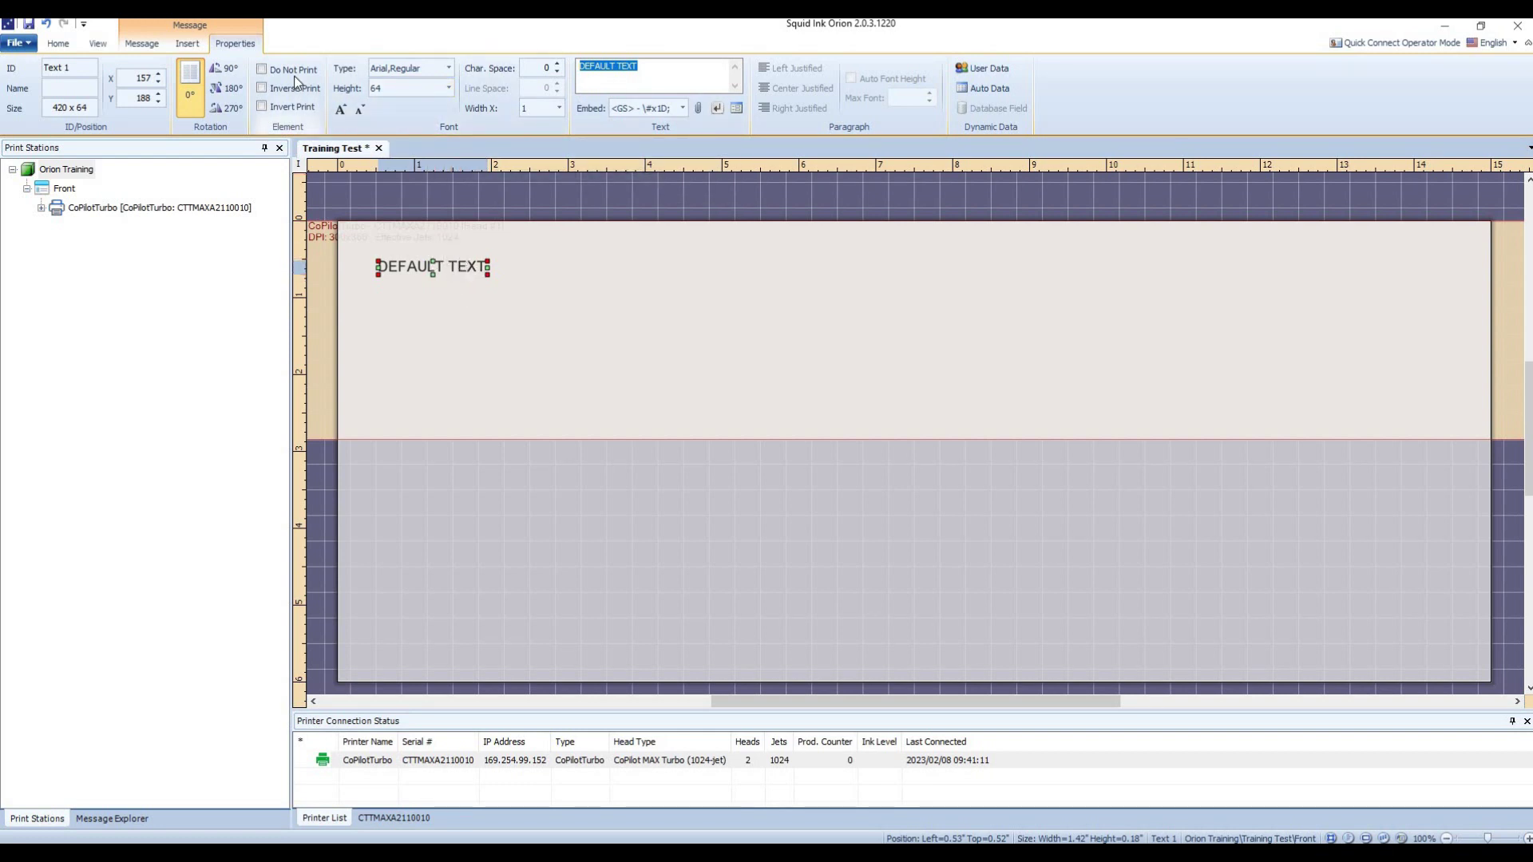
Look through the available font types for the text element and choose Arial,Regular
click(450, 69)
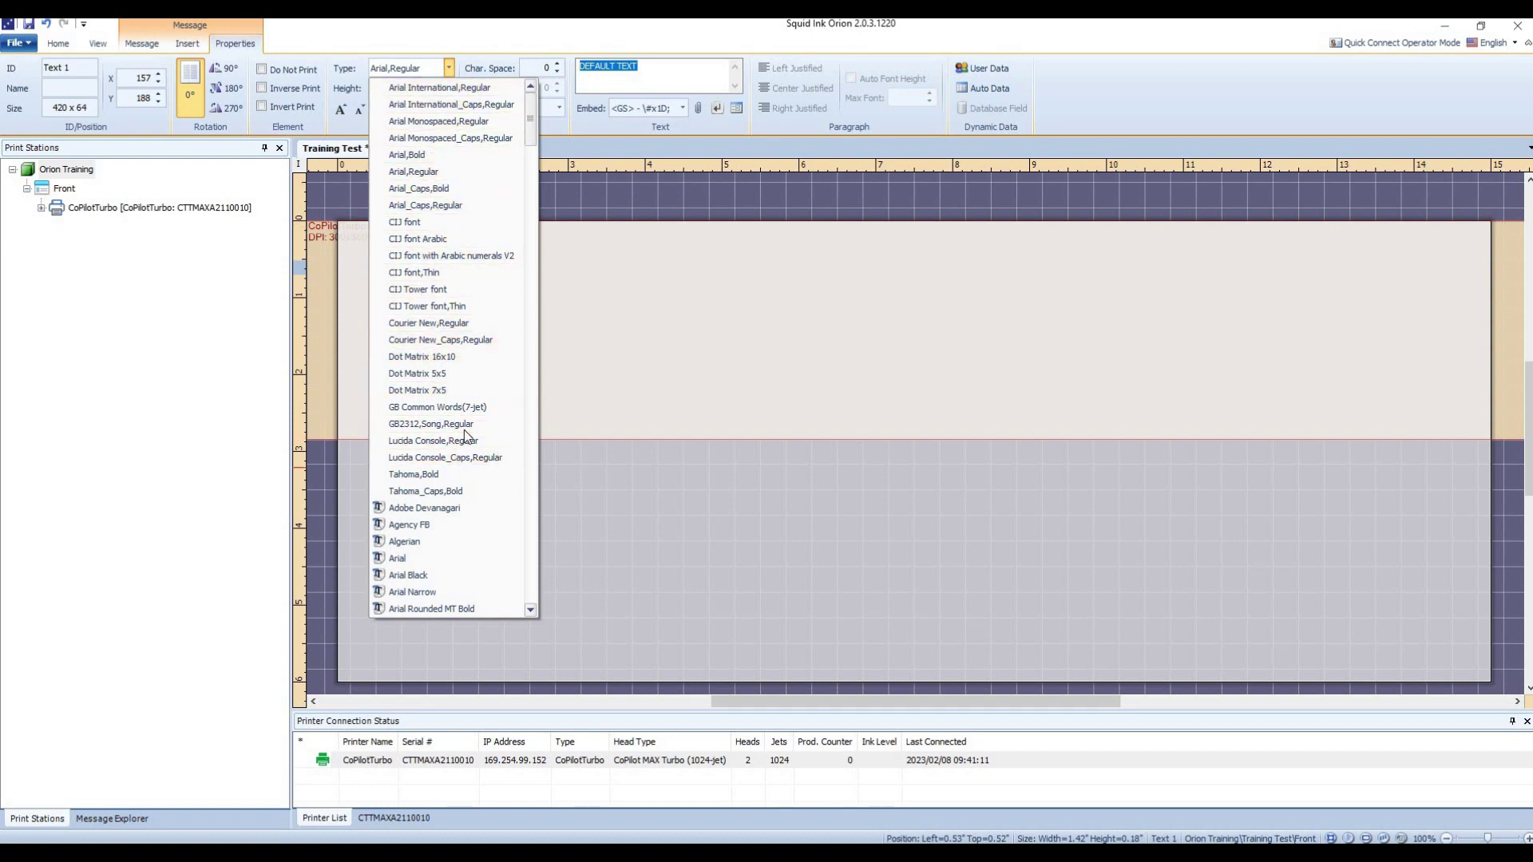
scroll(534, 146, down, 10)
scroll(533, 161, up, 1)
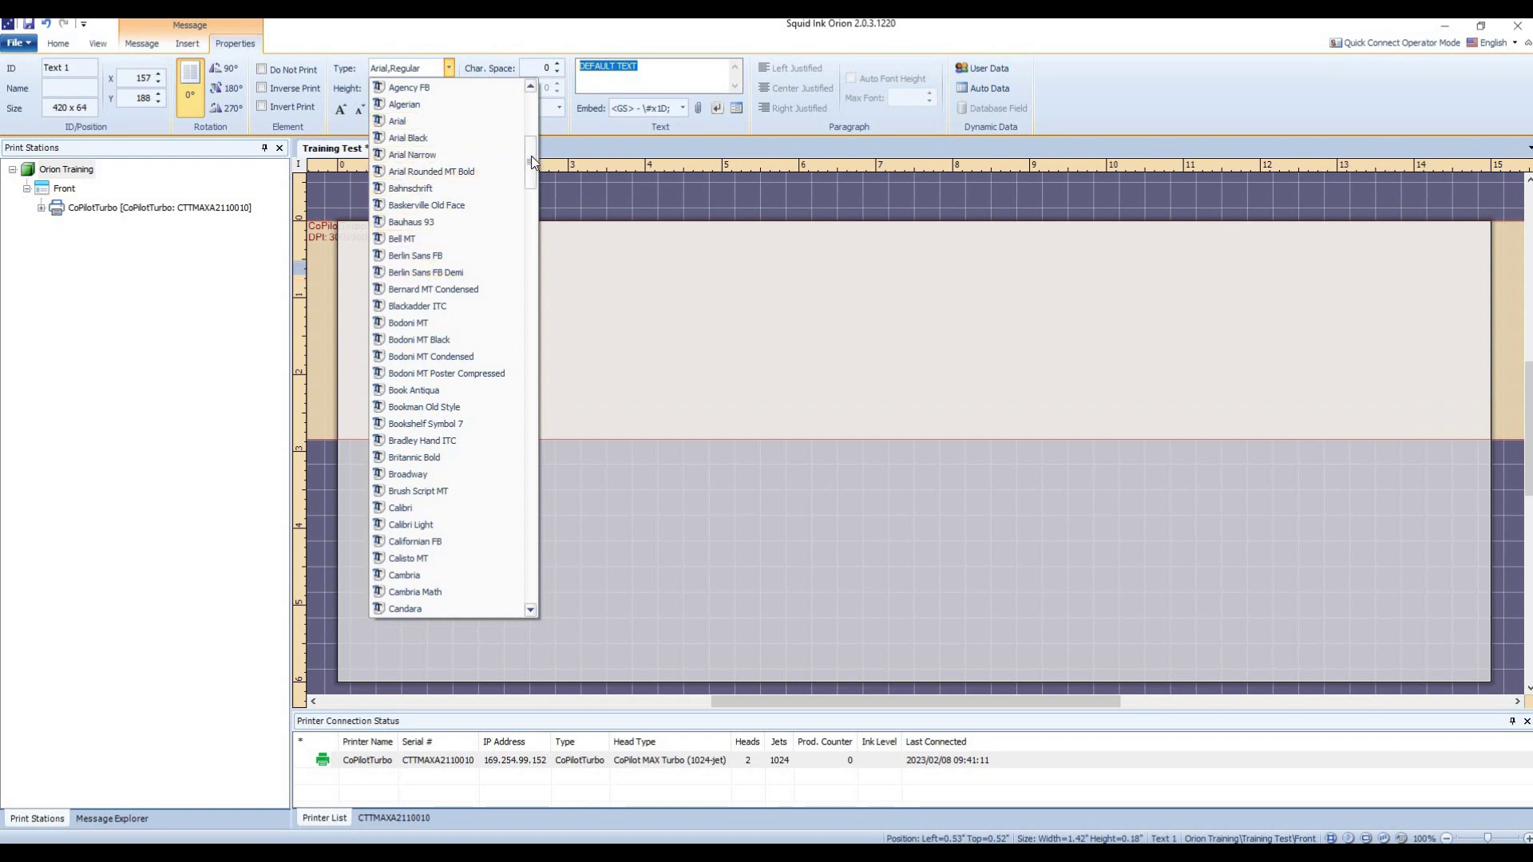
drag(533, 164, 539, 245)
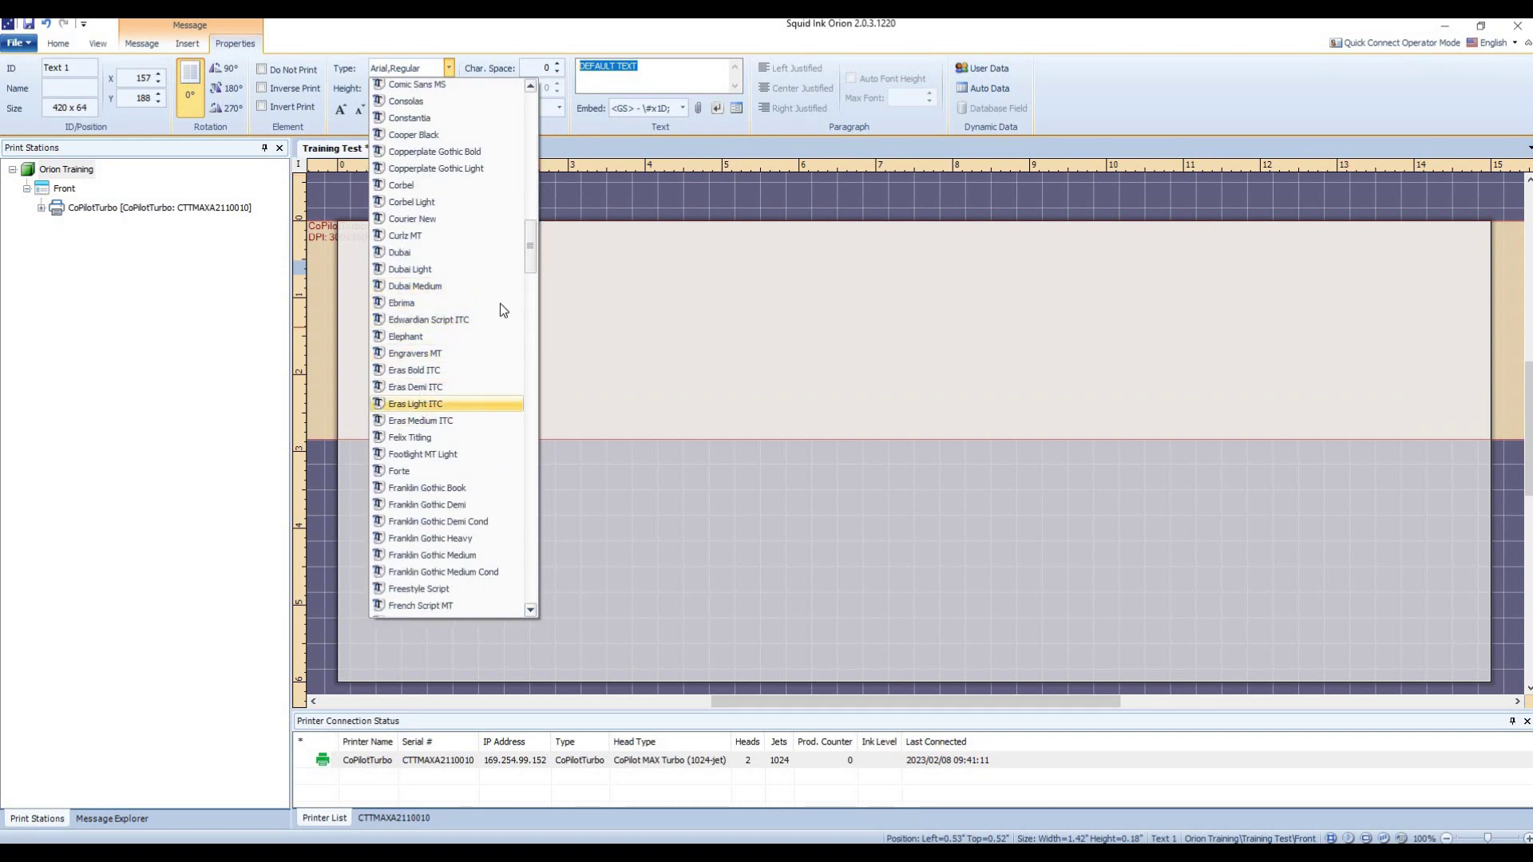
drag(529, 242, 531, 523)
drag(554, 411, 545, 95)
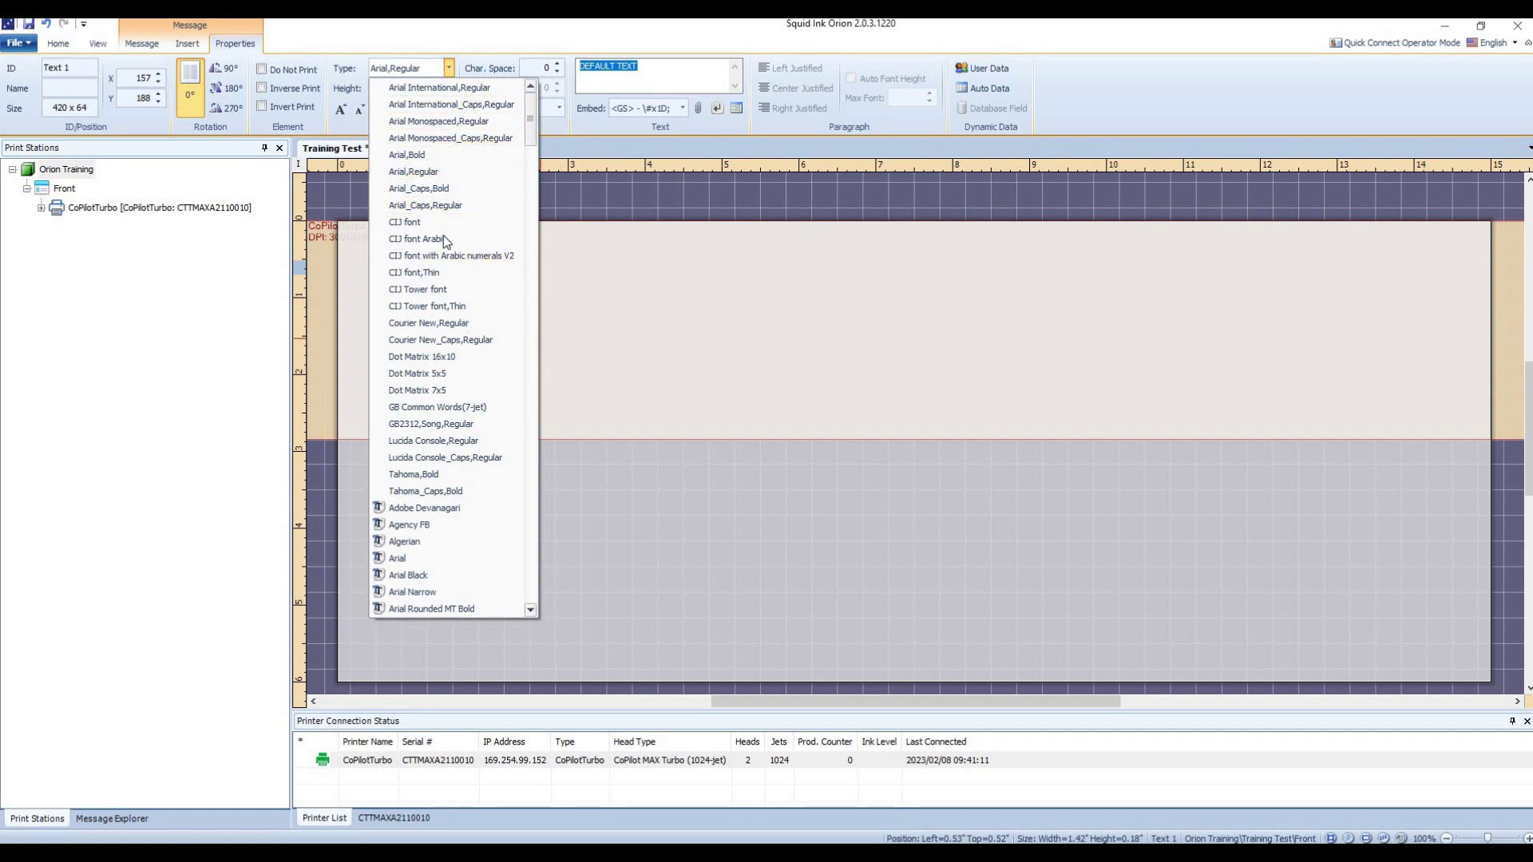
click(425, 174)
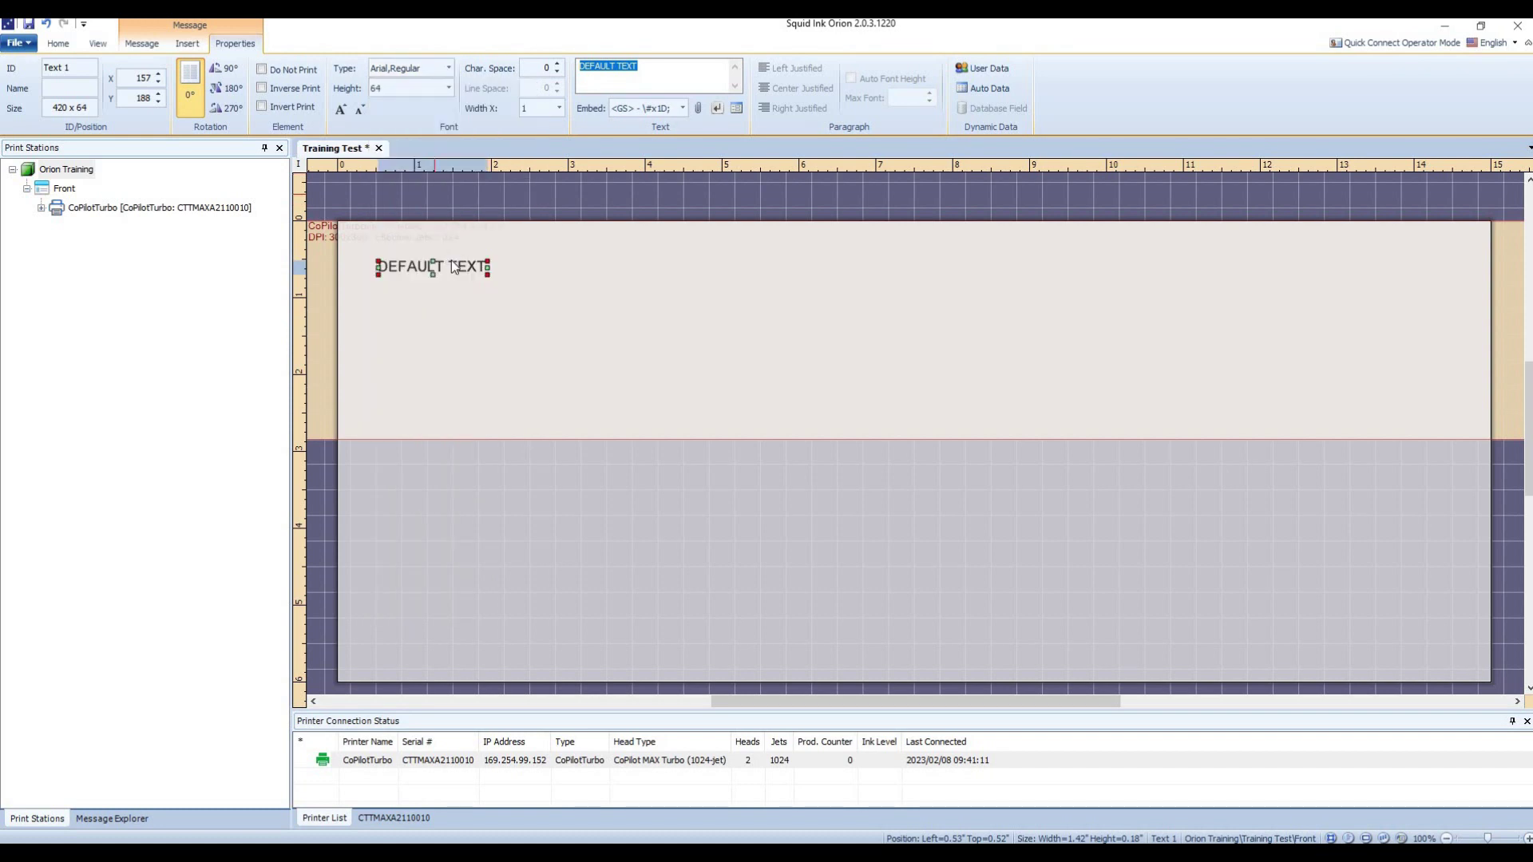
Set the text element's height to 128 and move it to about X 127, Y 94
click(448, 89)
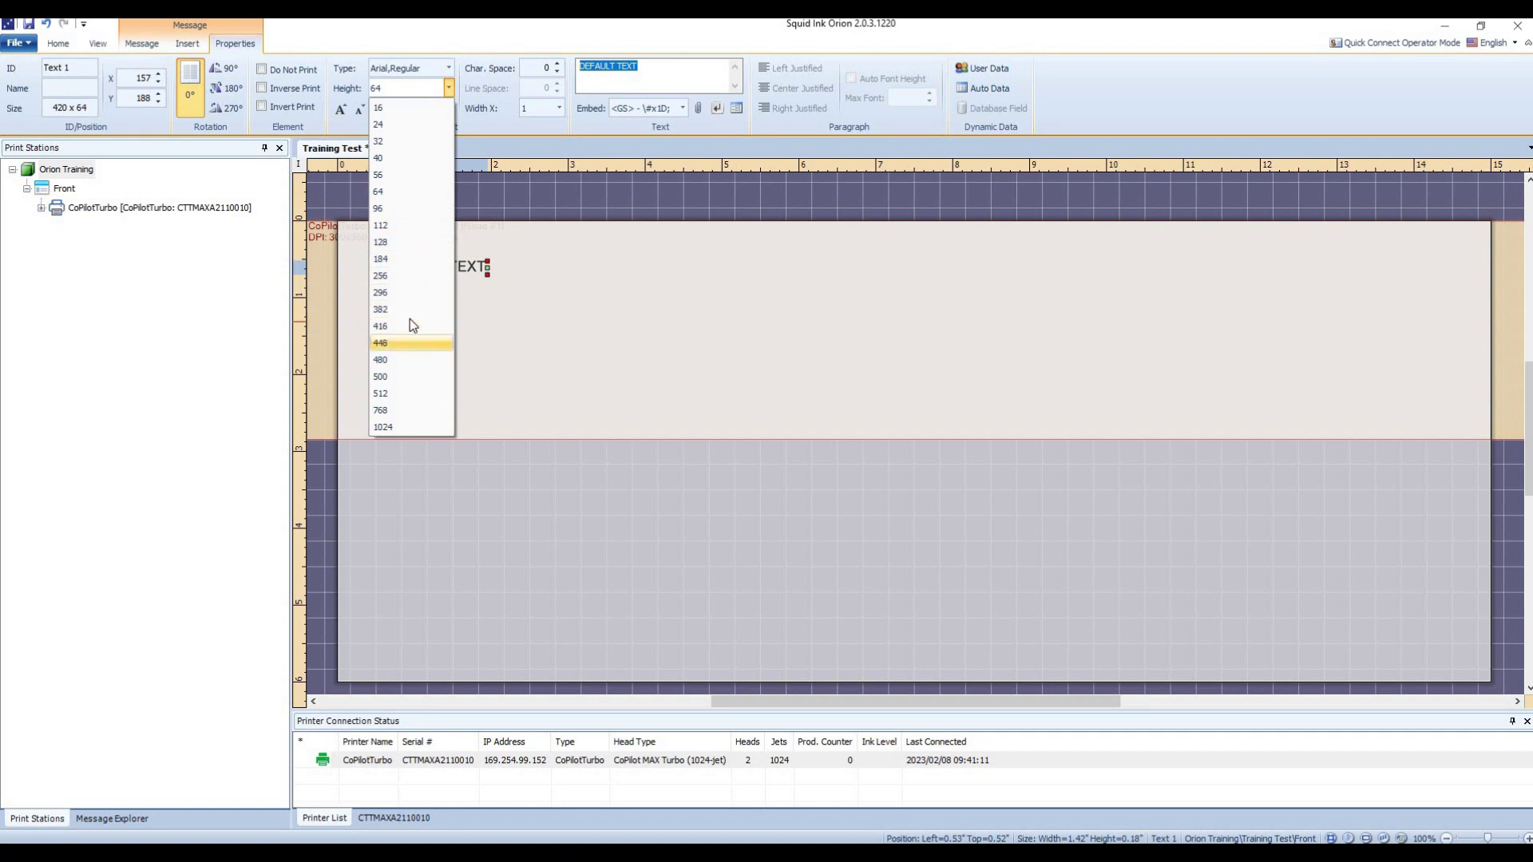
click(391, 242)
drag(466, 274, 509, 257)
Set the text element's height to 480 and move it to about X 25, Y 38
click(449, 88)
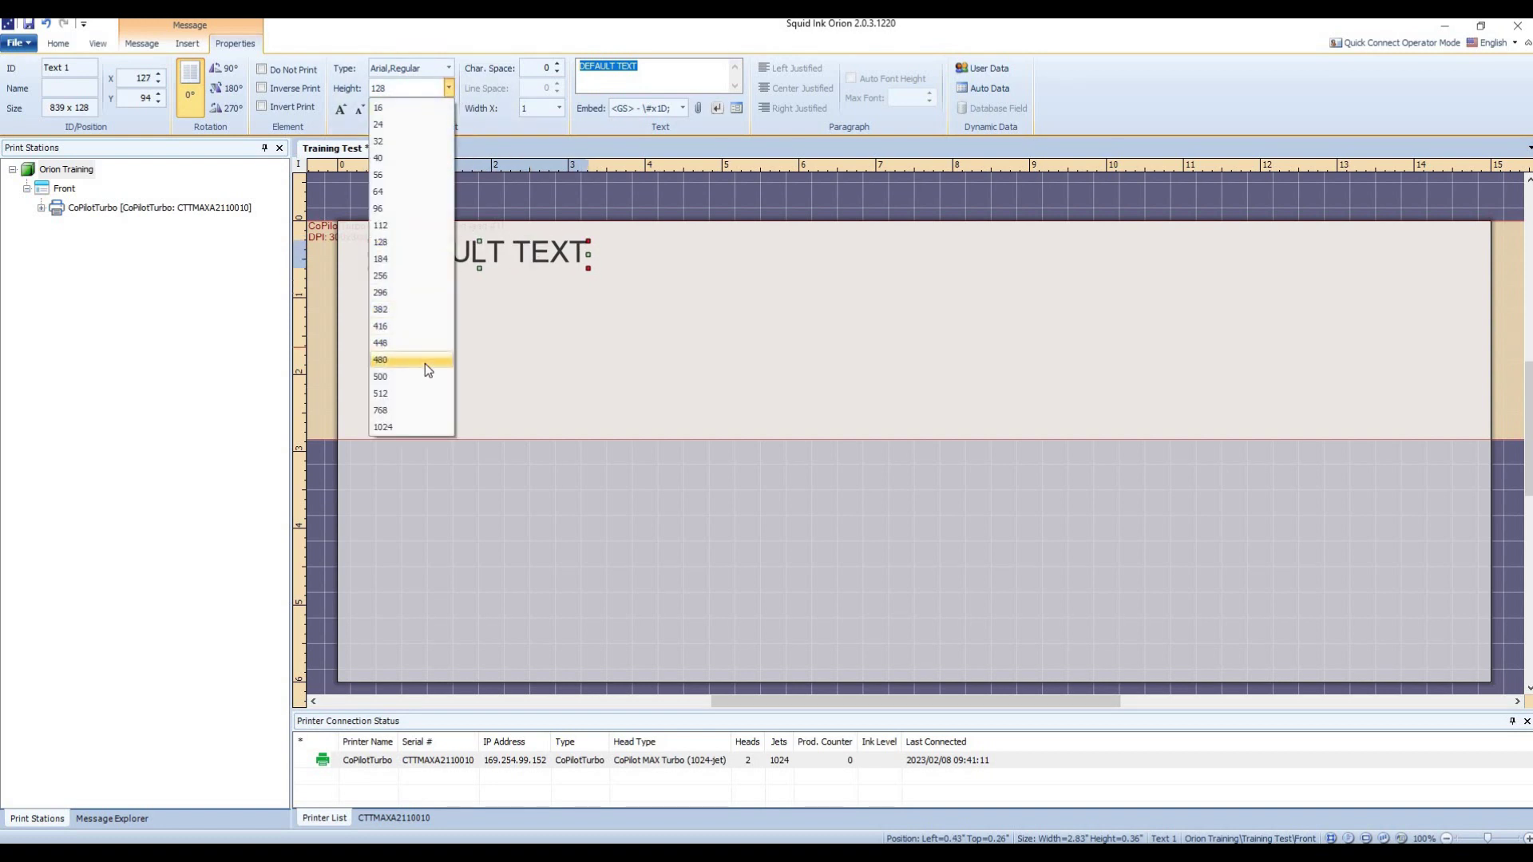
key(Escape)
scroll(578, 283, down, 3)
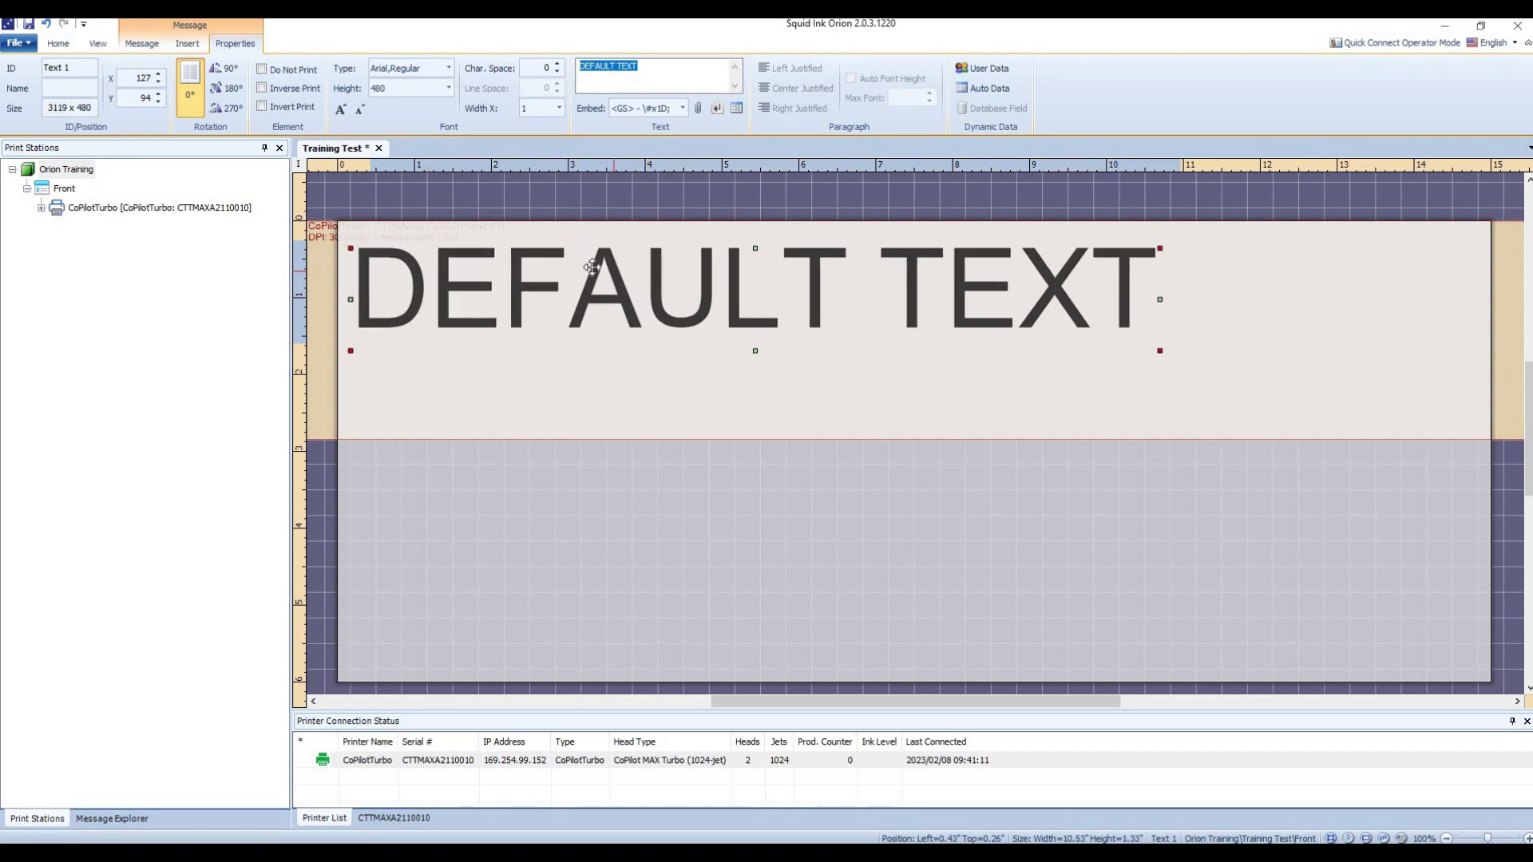
drag(588, 260, 583, 252)
Replace the default text with the presenter's possessive first name plus "Test Message" and move it to about X 25, Y 15
click(656, 76)
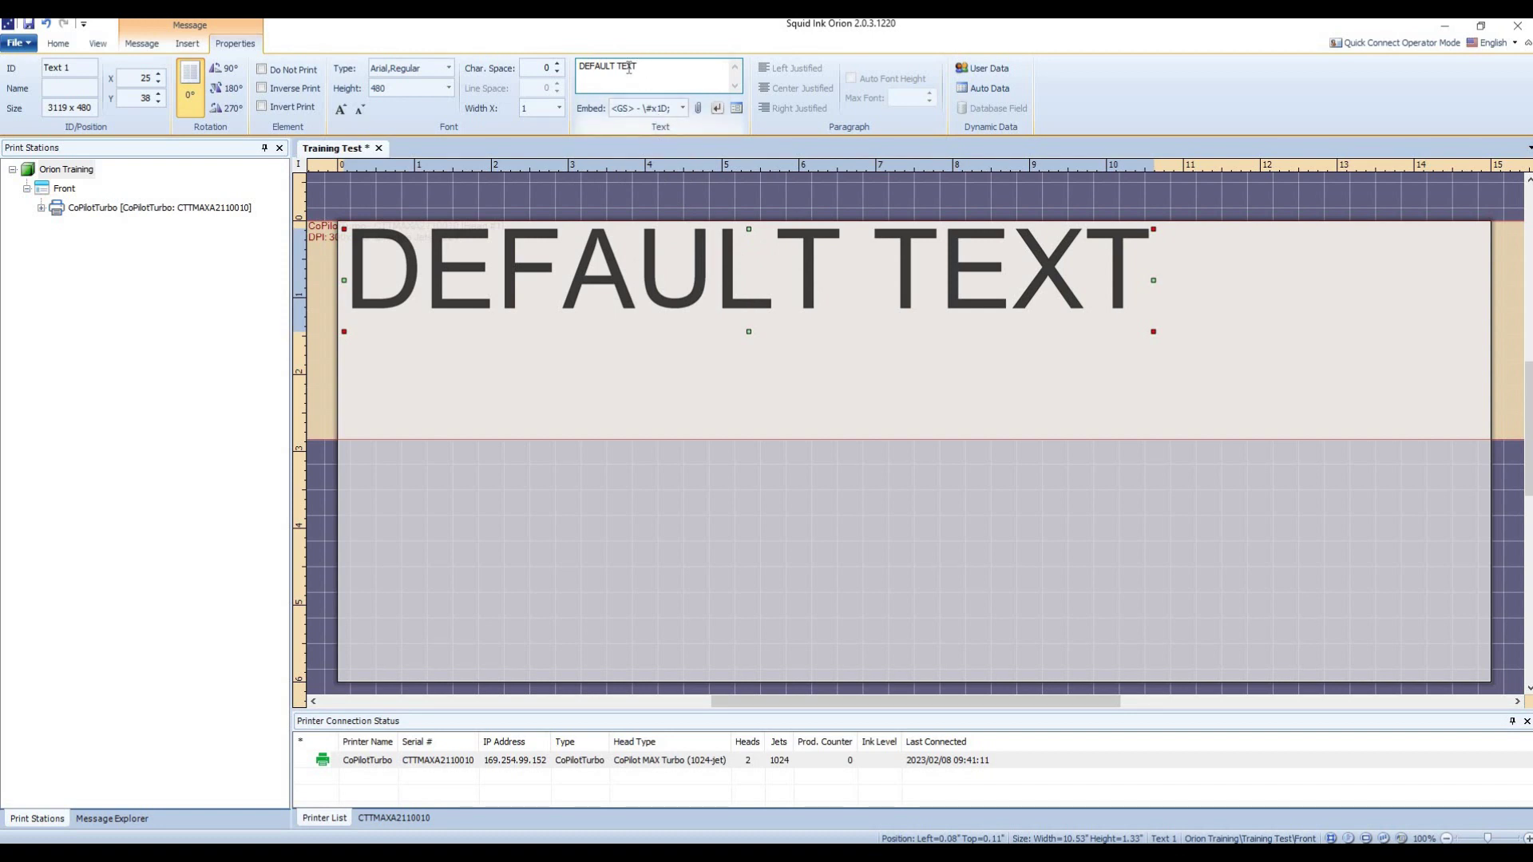
drag(585, 75, 567, 86)
key(BackSpace)
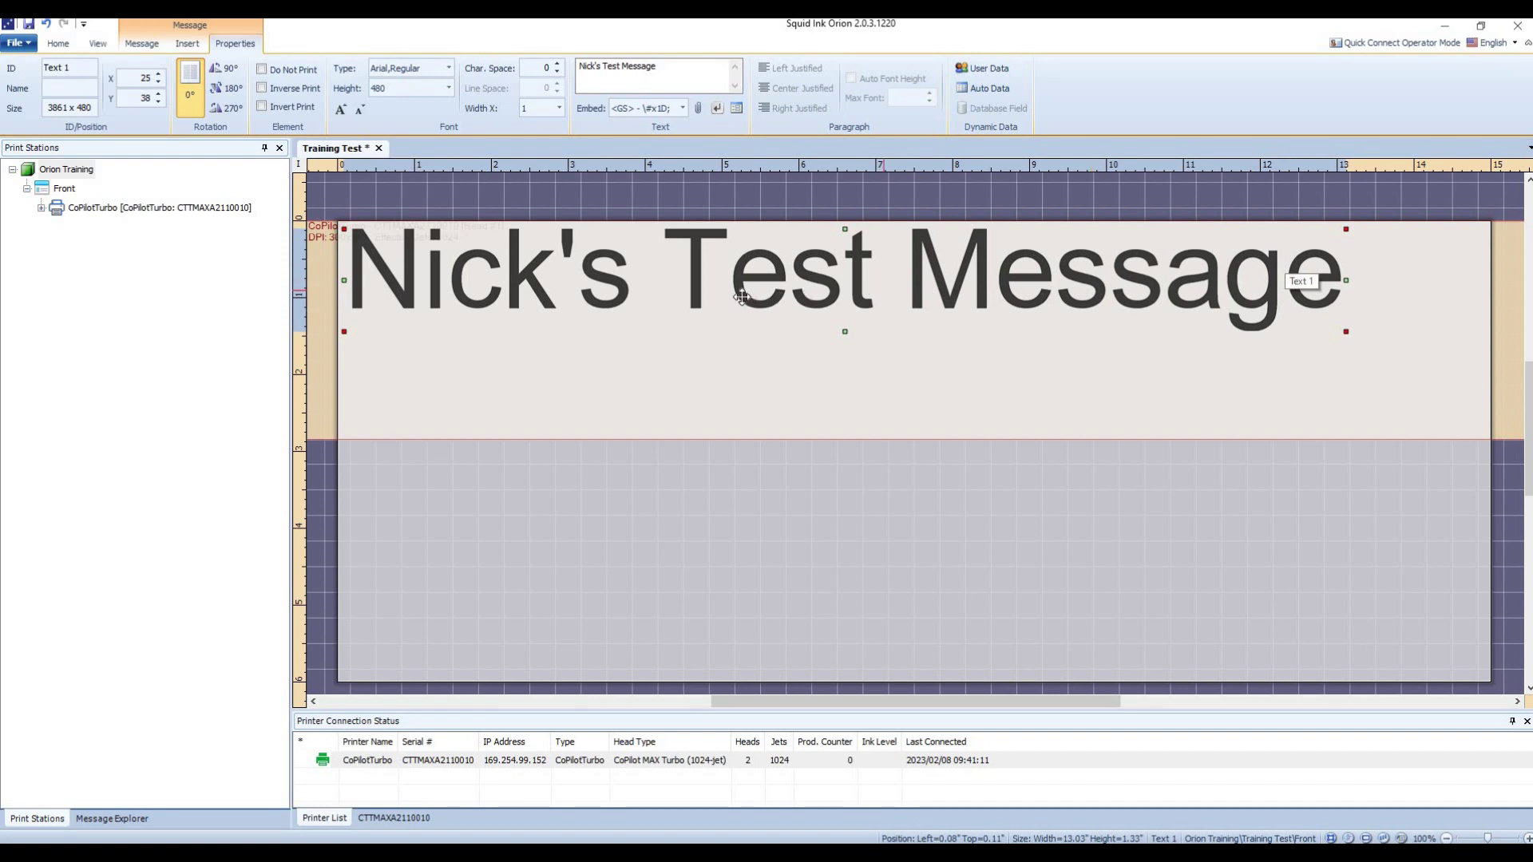
drag(742, 297, 748, 306)
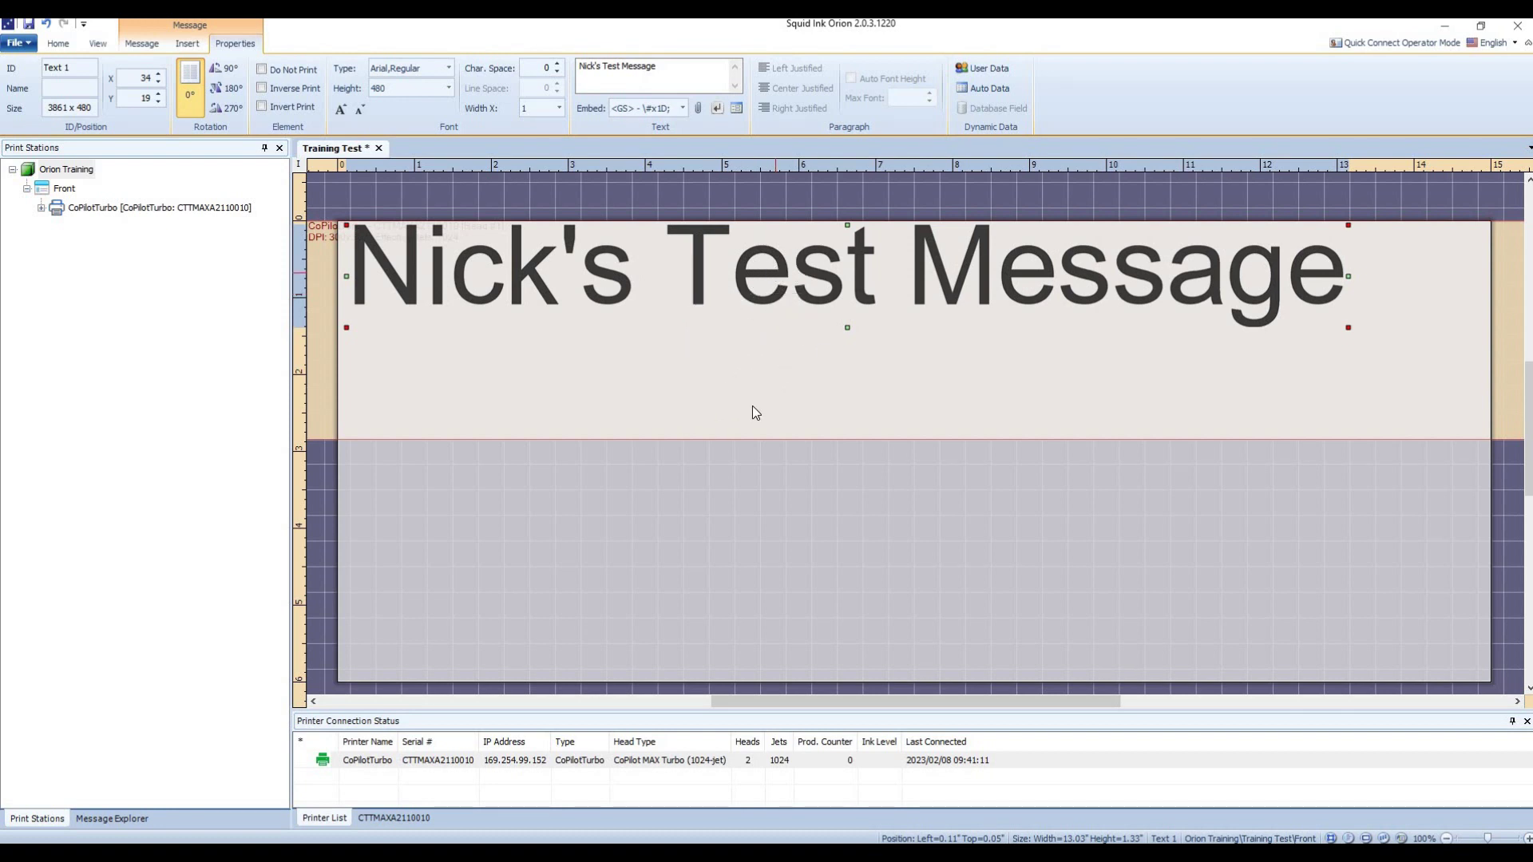
drag(792, 266, 547, 301)
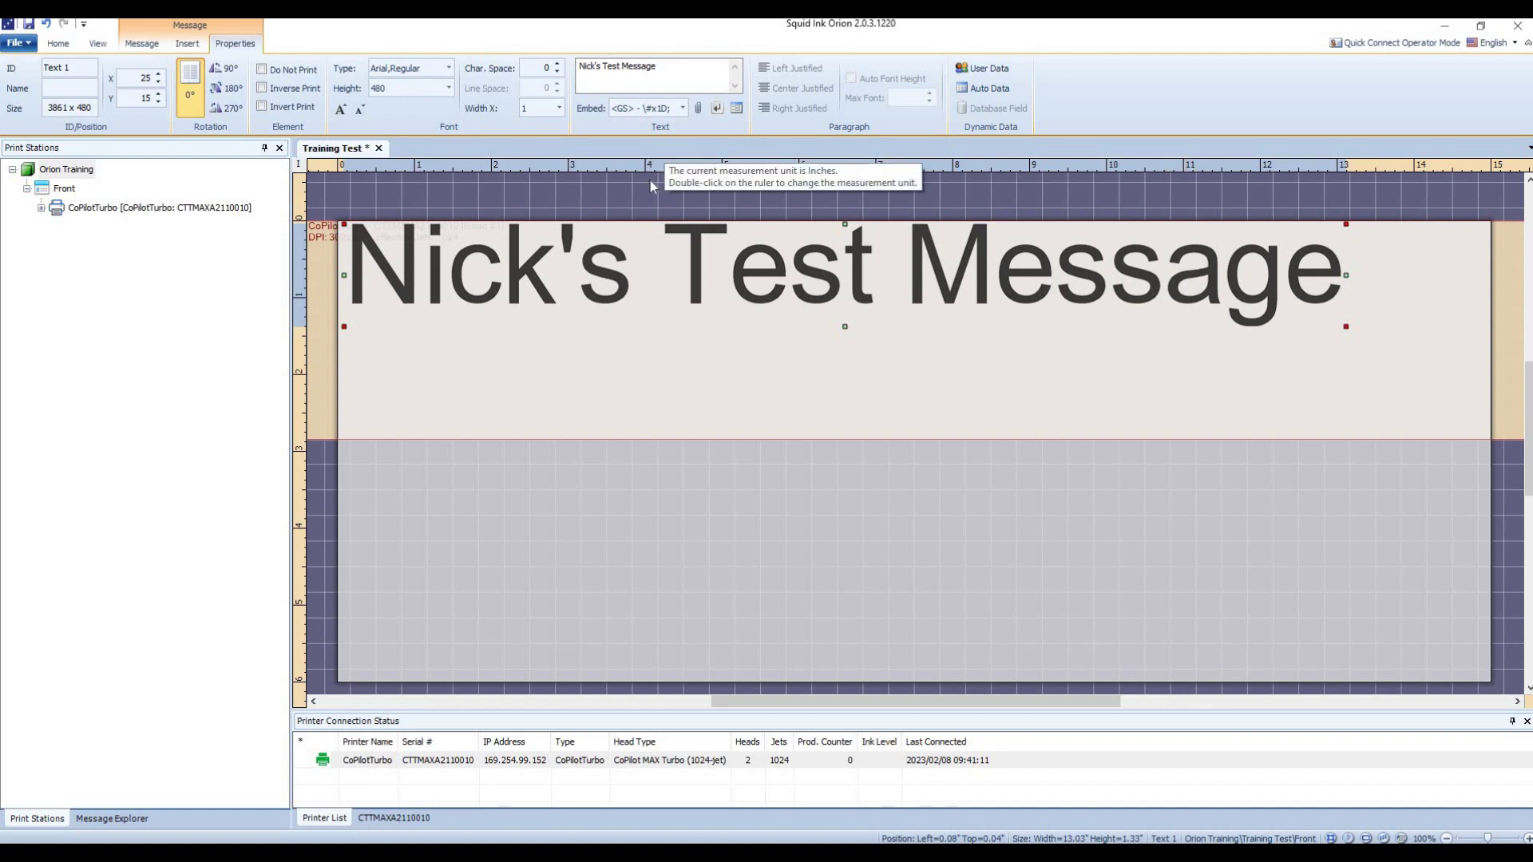
Add a paragraph text element below the large heading text, at about X 460, Y 600
click(490, 359)
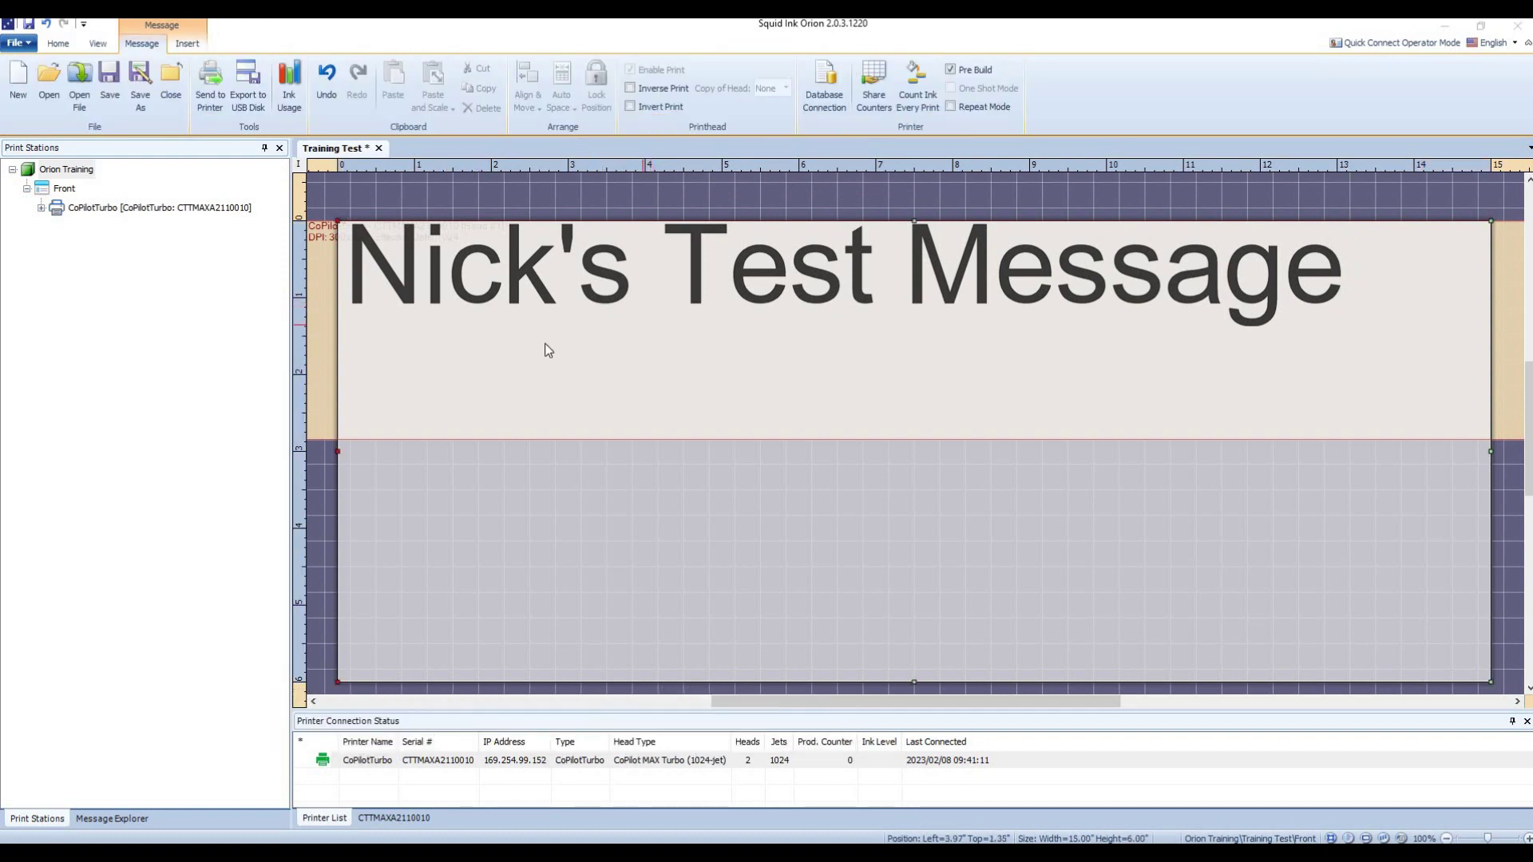
right_click(456, 348)
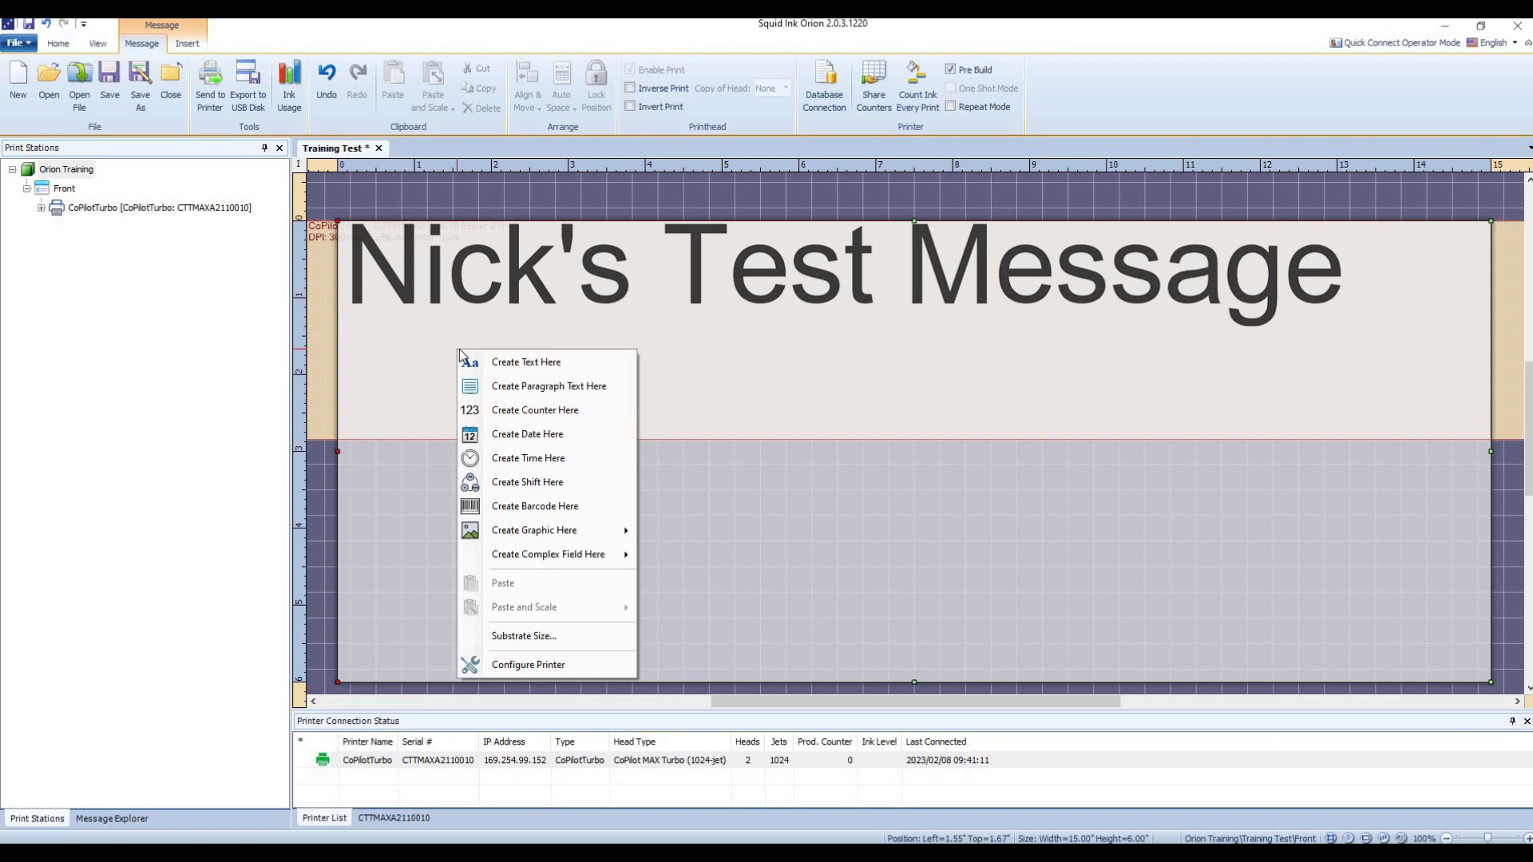
click(576, 391)
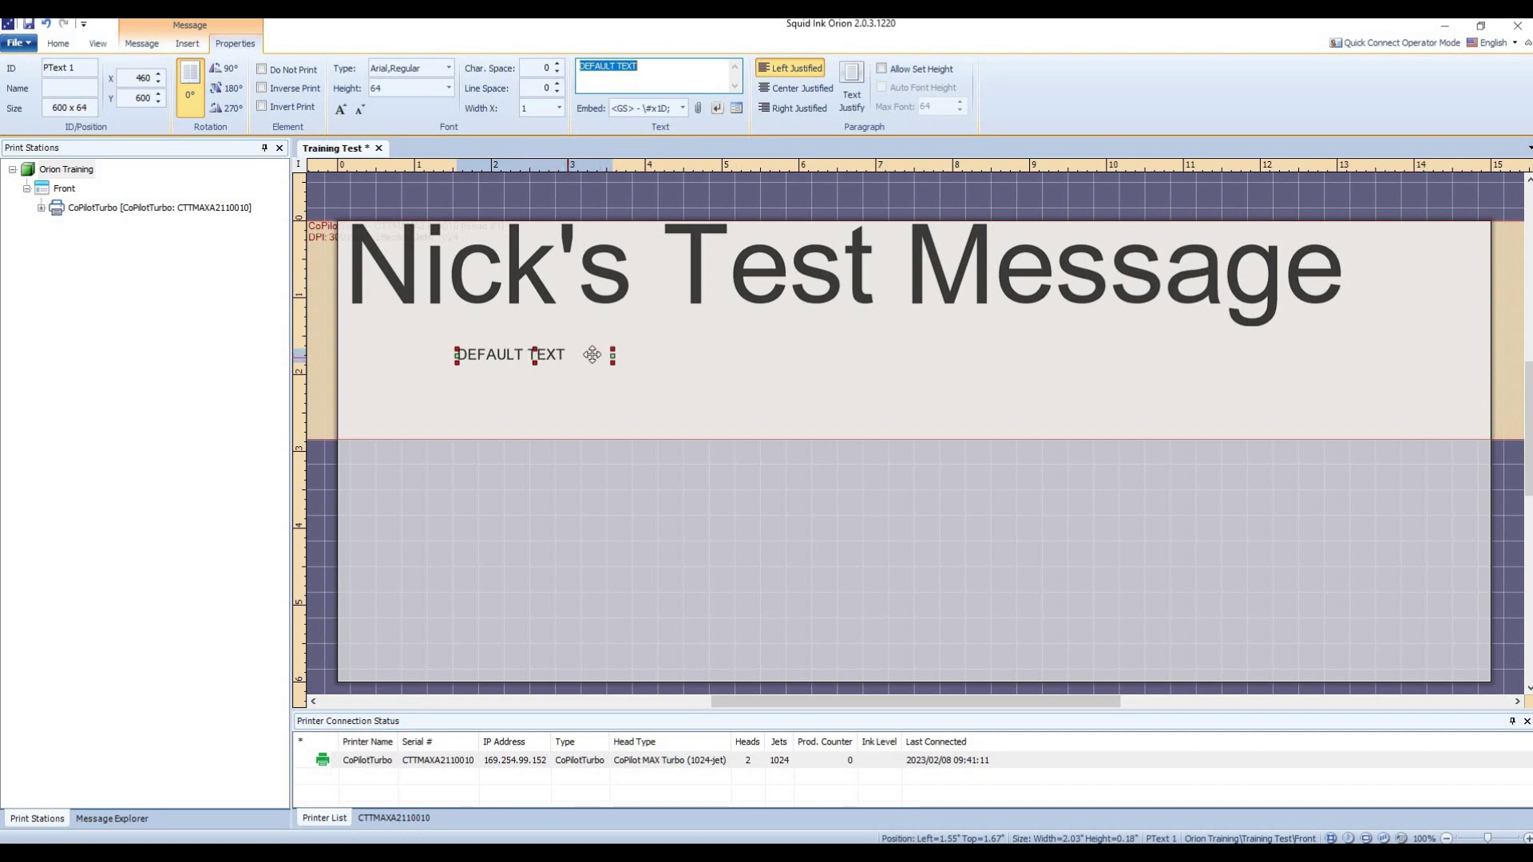
Replace the paragraph element's default text with a long run of lowercase w characters
click(658, 72)
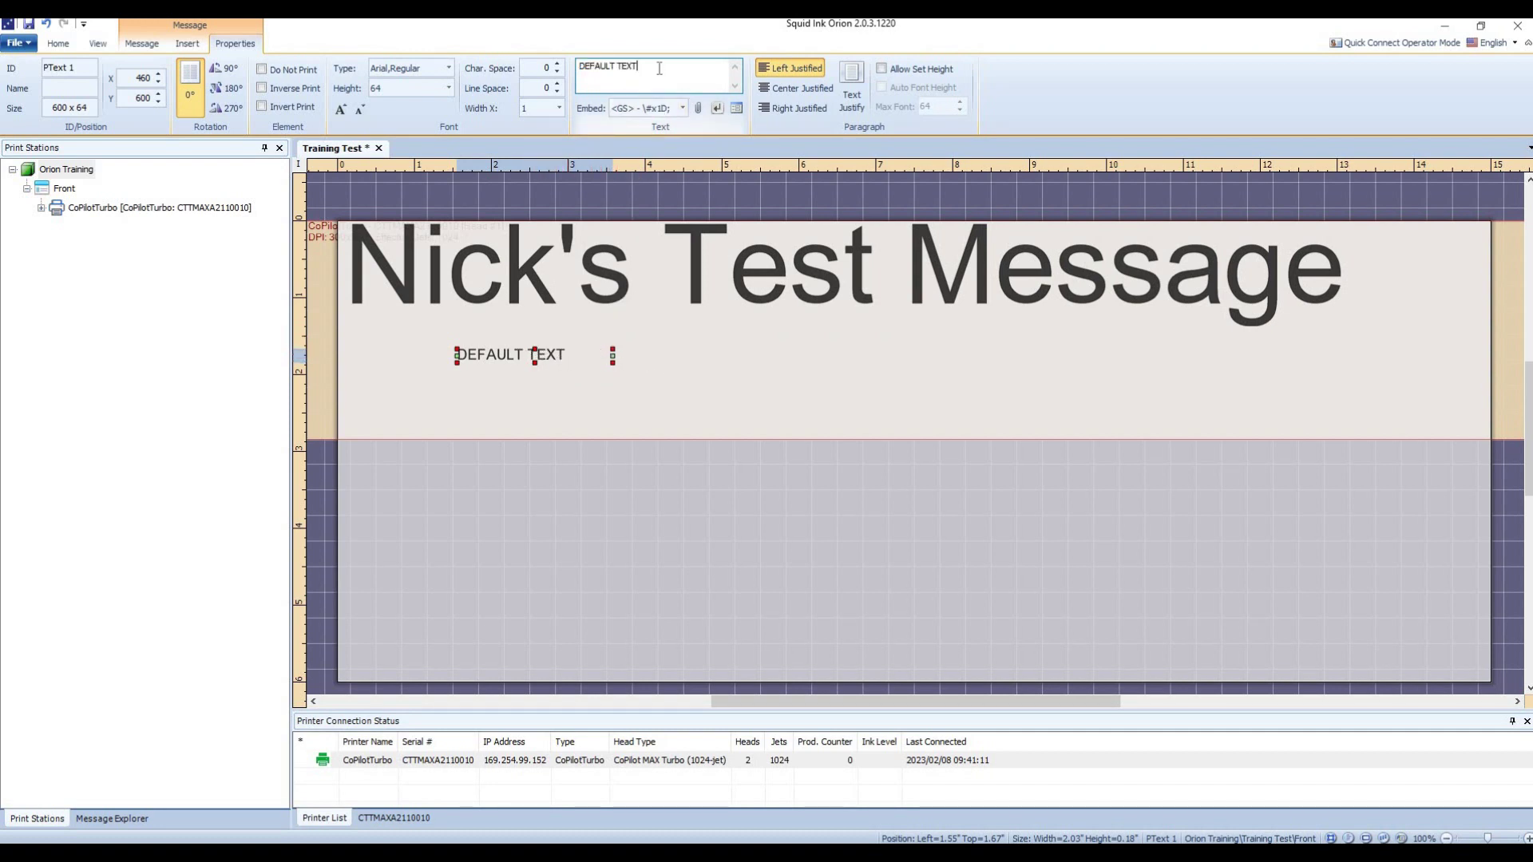
key(BackSpace)
key(BackSpace)
key(BackSpace)
key(BackSpace)
key(BackSpace)
key(BackSpace)
key(BackSpace)
key(BackSpace)
key(BackSpace)
key(BackSpace)
key(BackSpace)
key(BackSpace)
text(wwwwwwwwwwwwwwwwwwwwwwww)
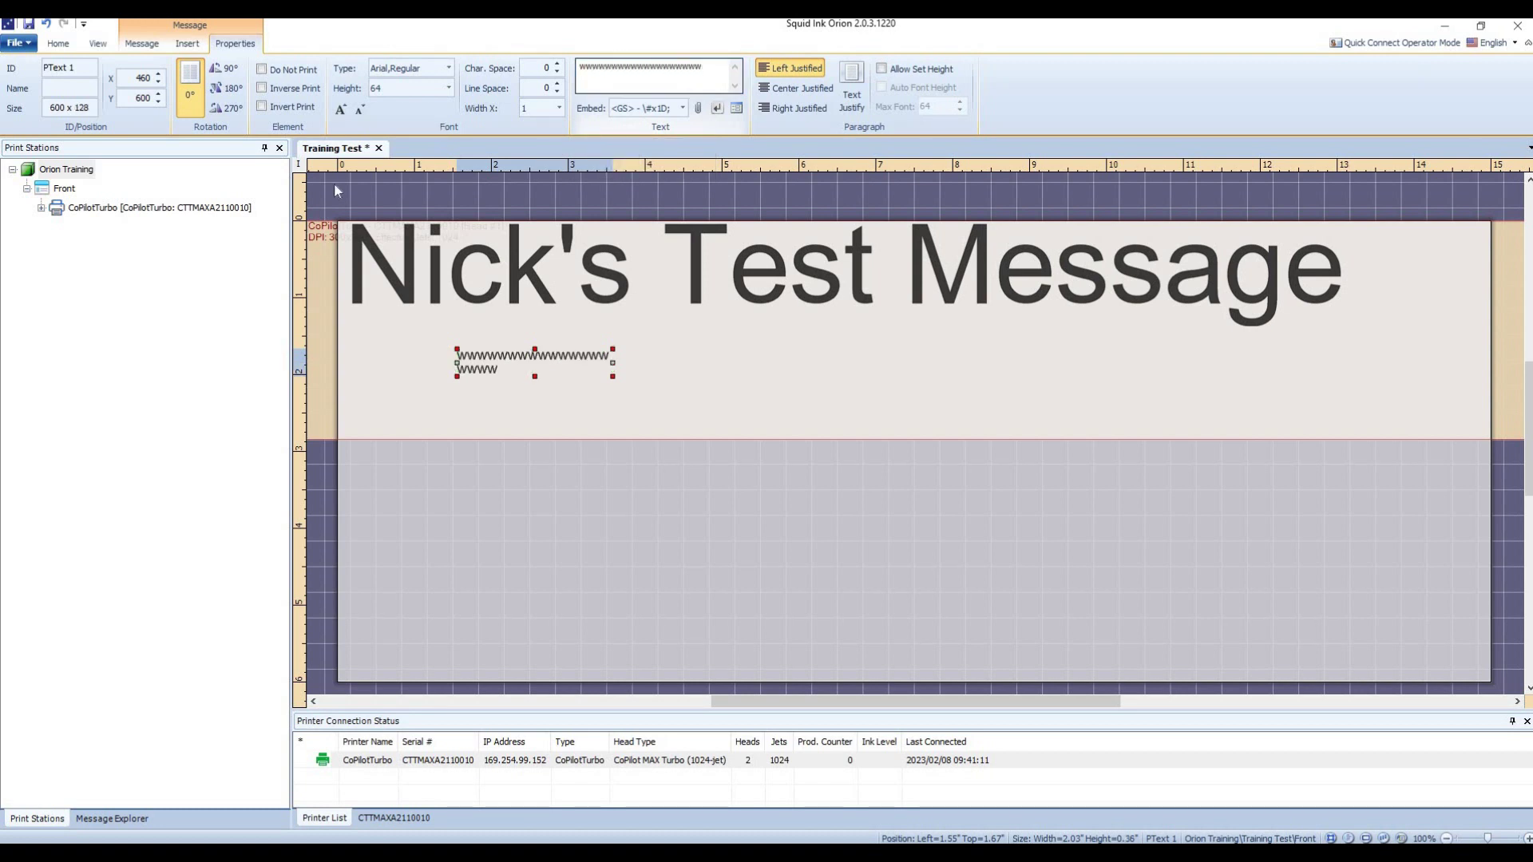
Move the paragraph element to about X 210, Y 532 and resize its box to a width of about 444
drag(481, 349, 416, 335)
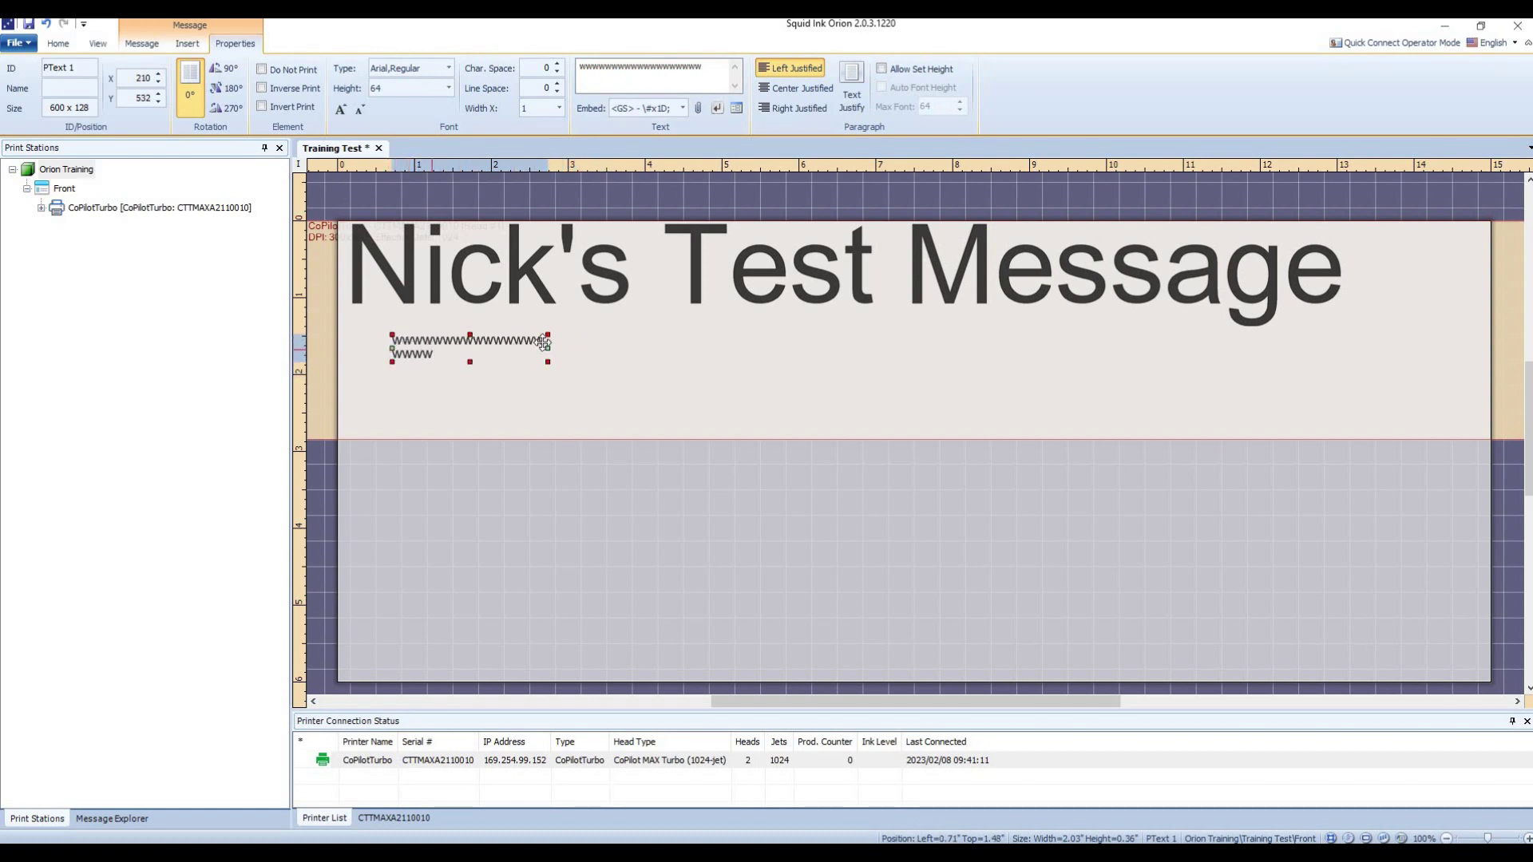
drag(546, 346, 499, 345)
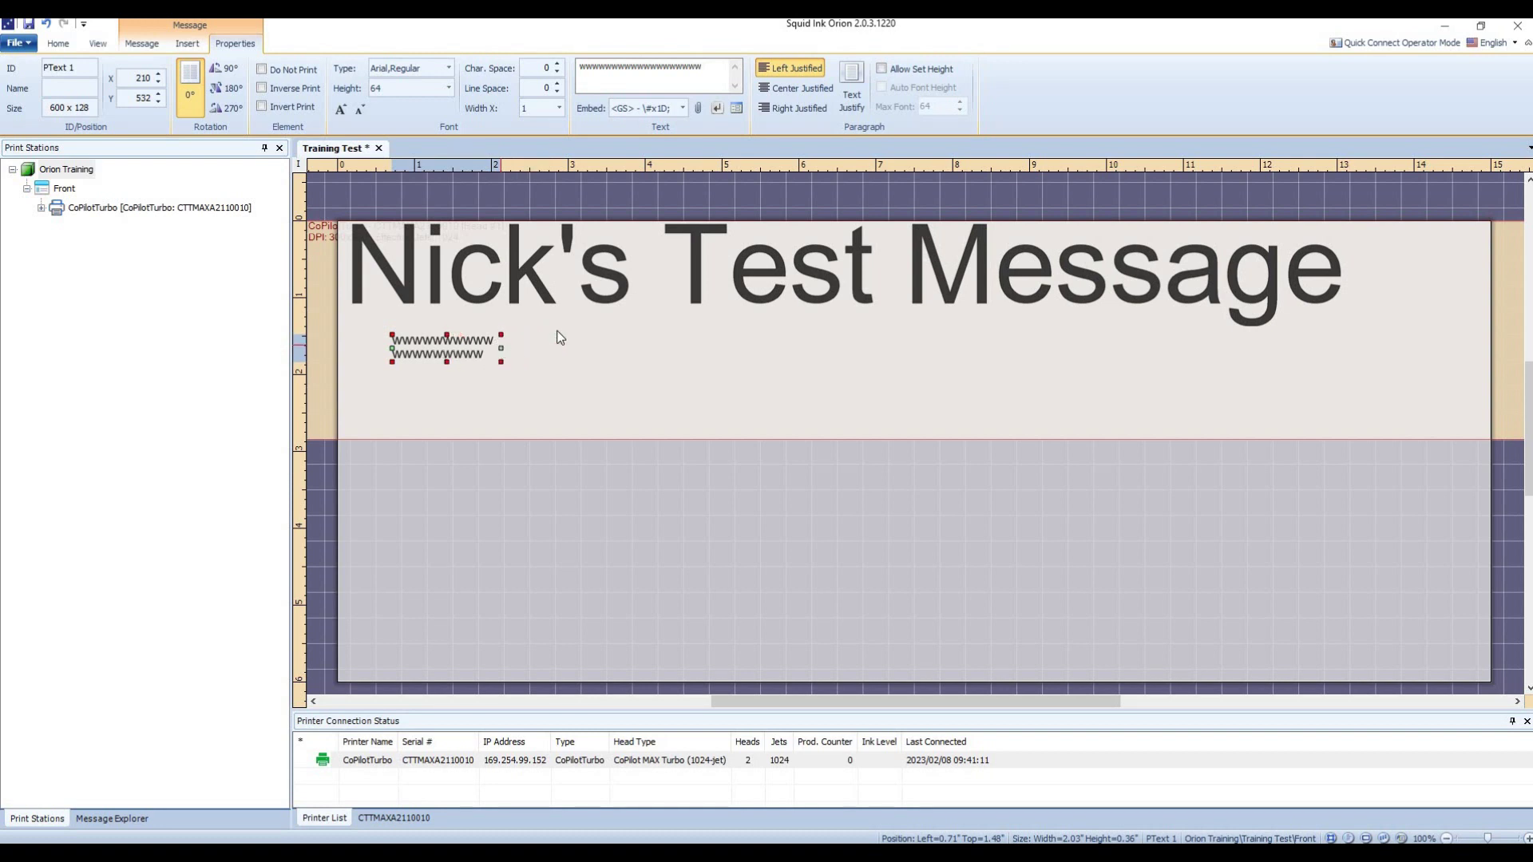
click(675, 301)
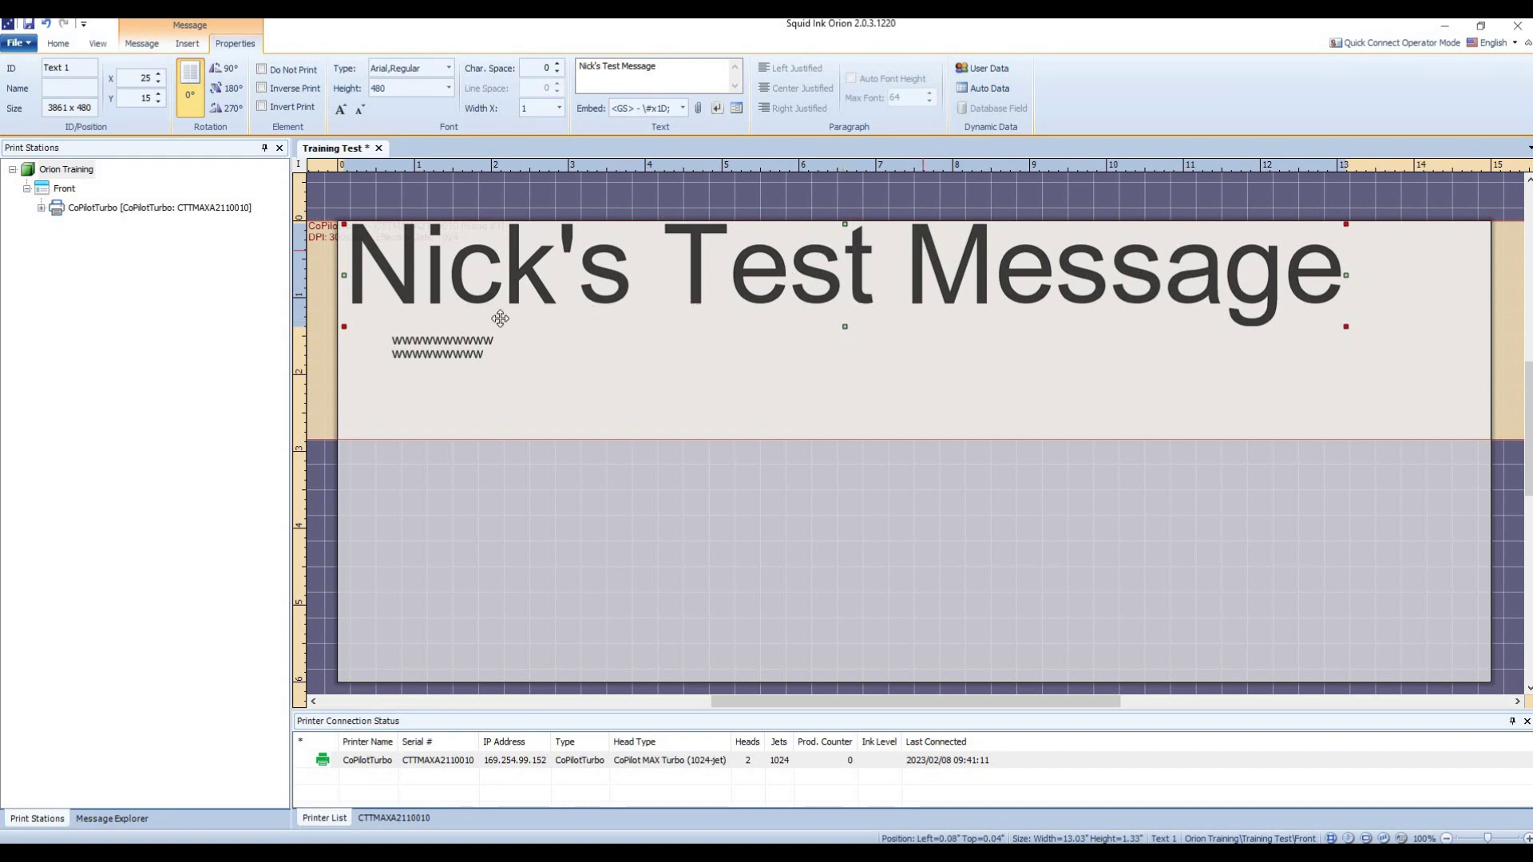
click(489, 356)
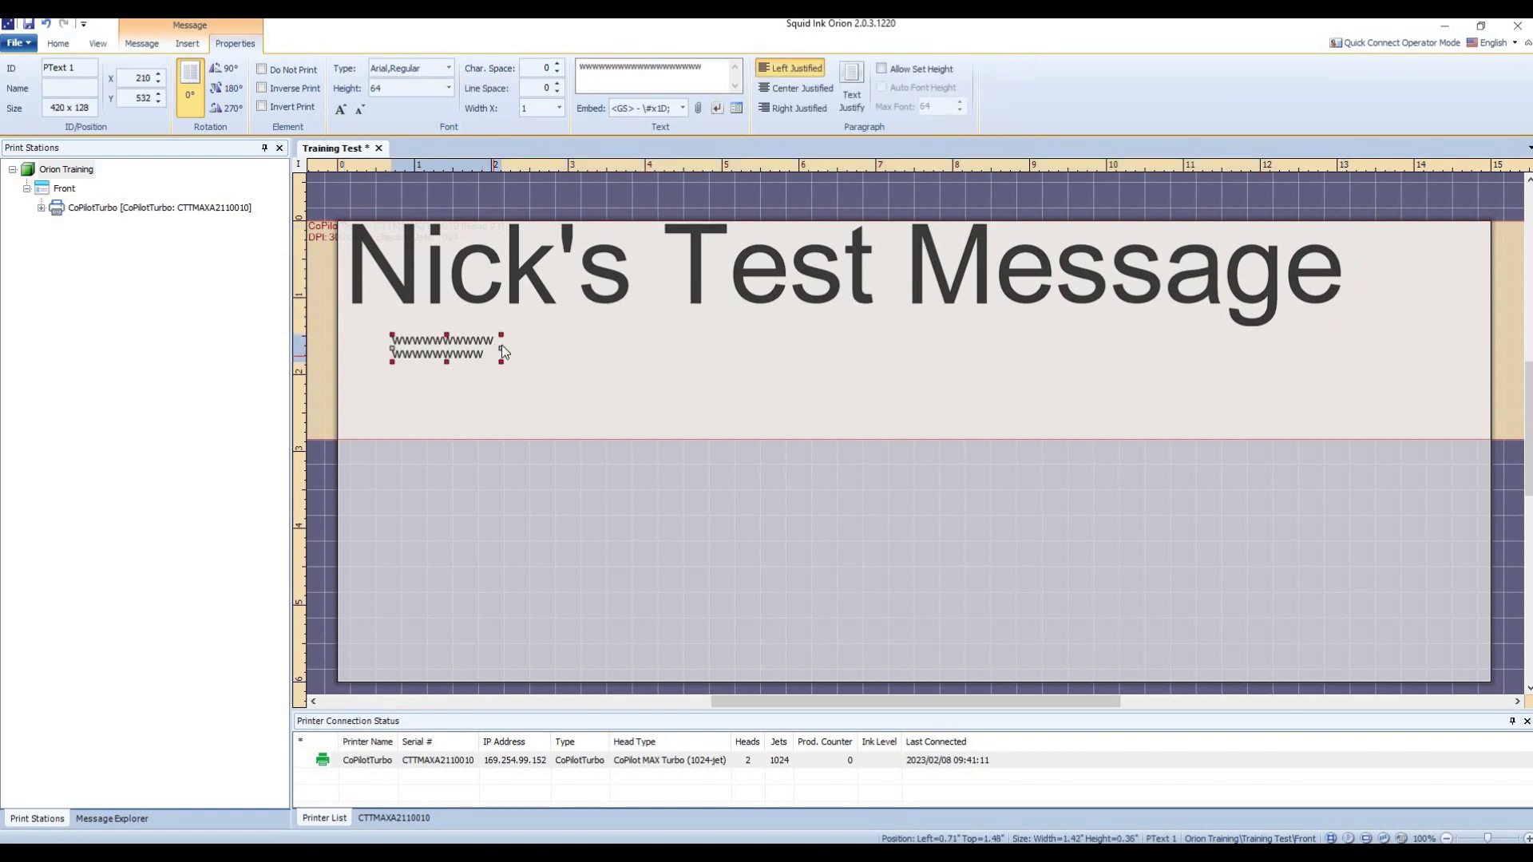
drag(501, 349, 444, 343)
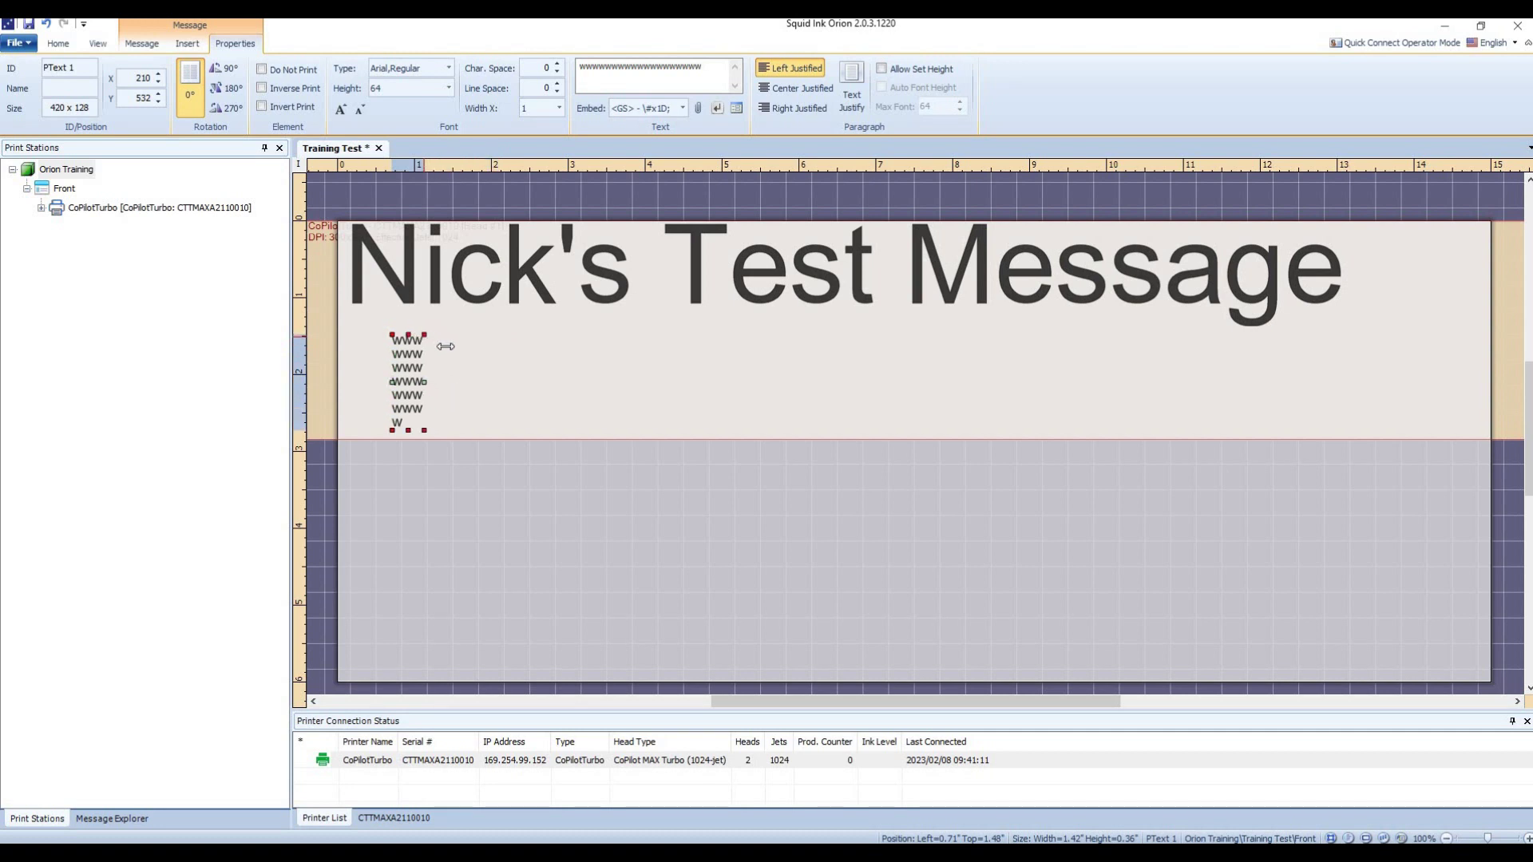
mouse_move(531, 363)
mouse_down()
mouse_move(567, 363)
mouse_move(512, 356)
mouse_up()
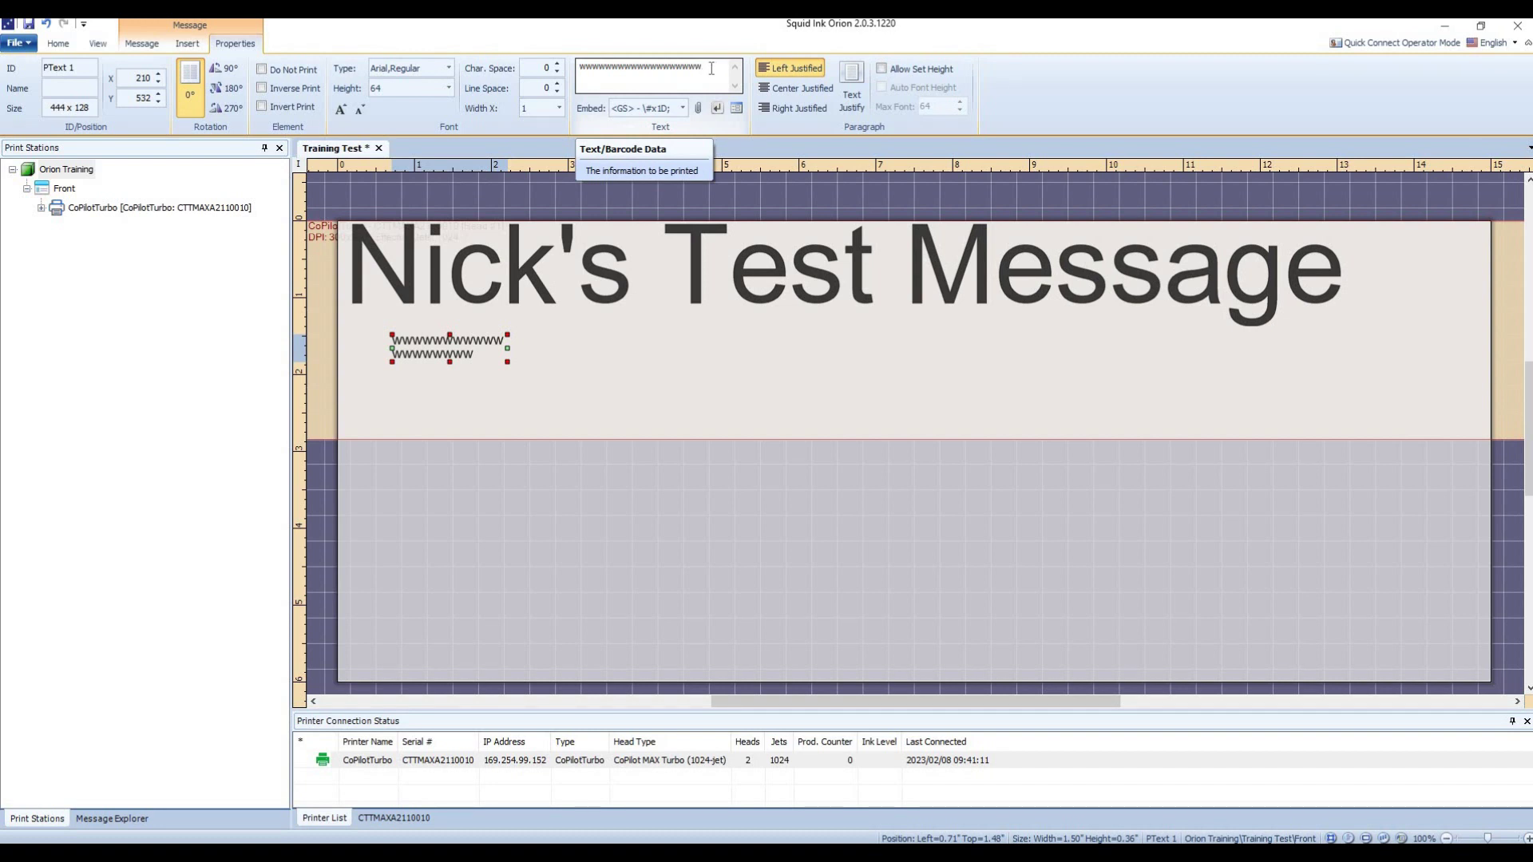
double_click(657, 72)
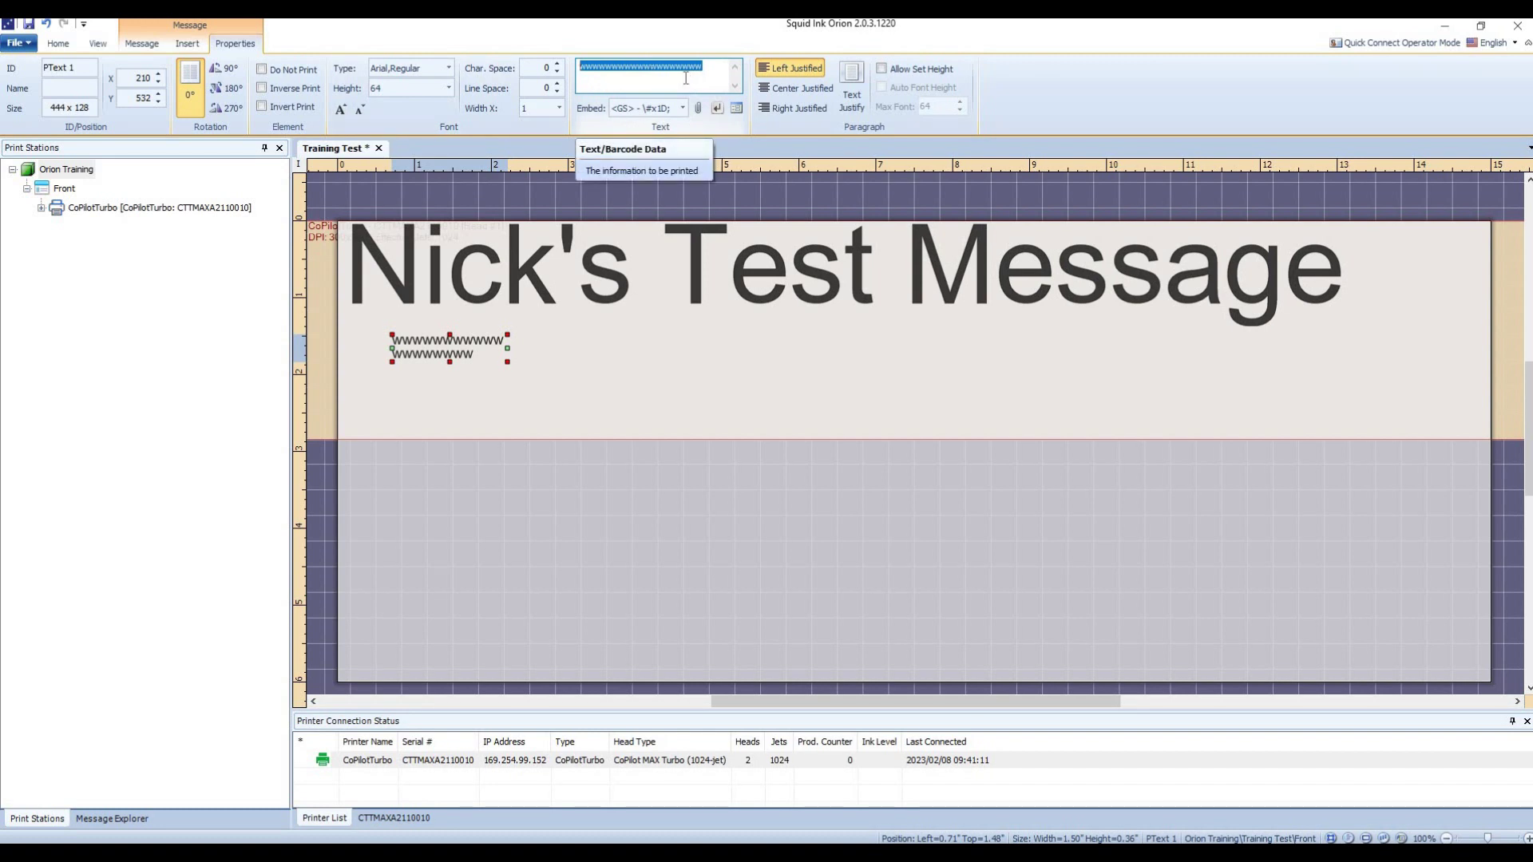
right_click(682, 80)
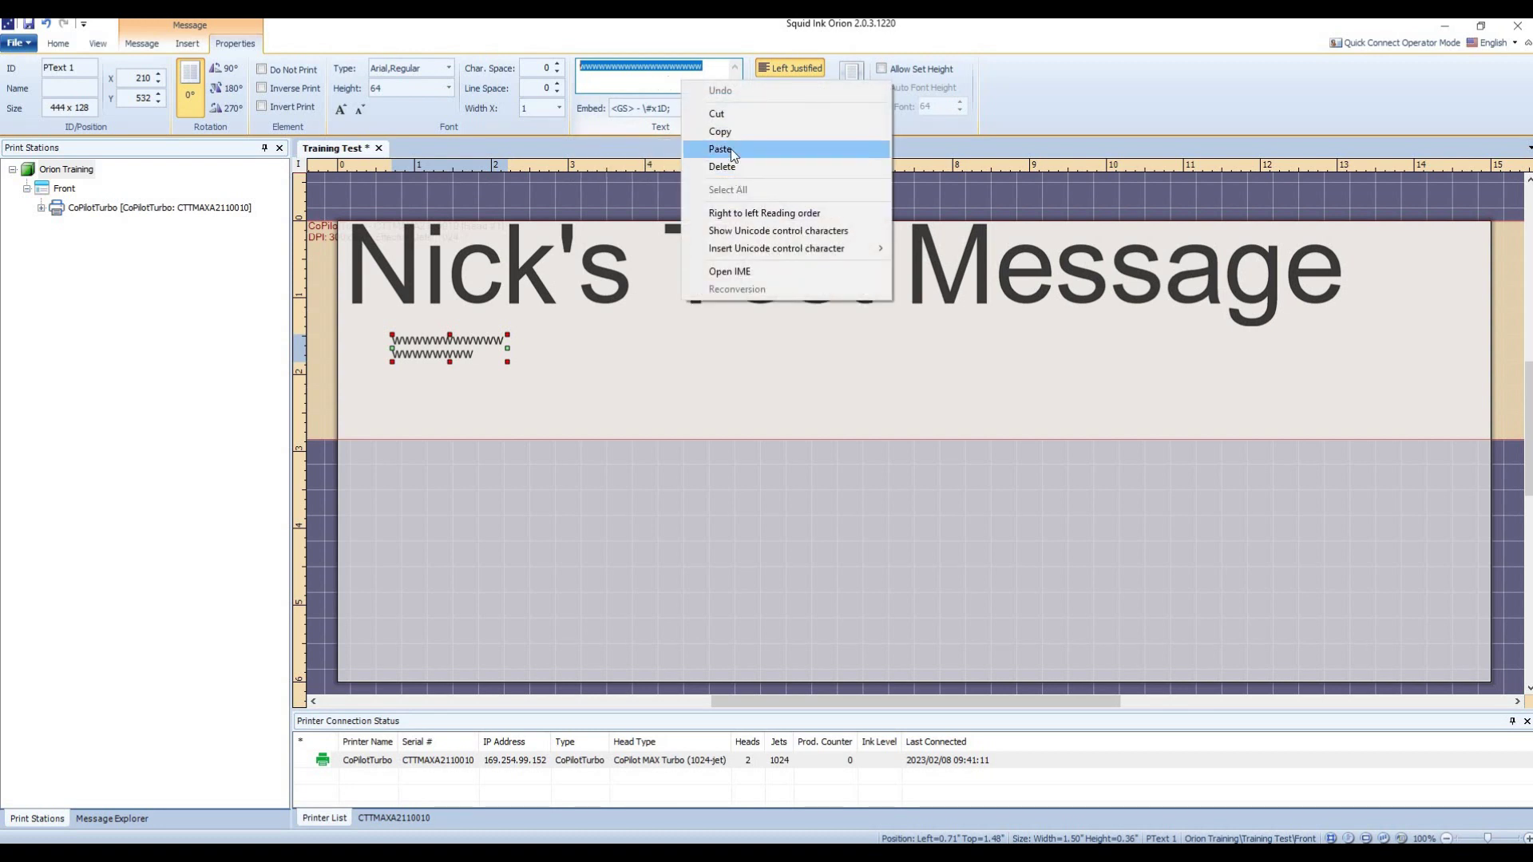
click(650, 71)
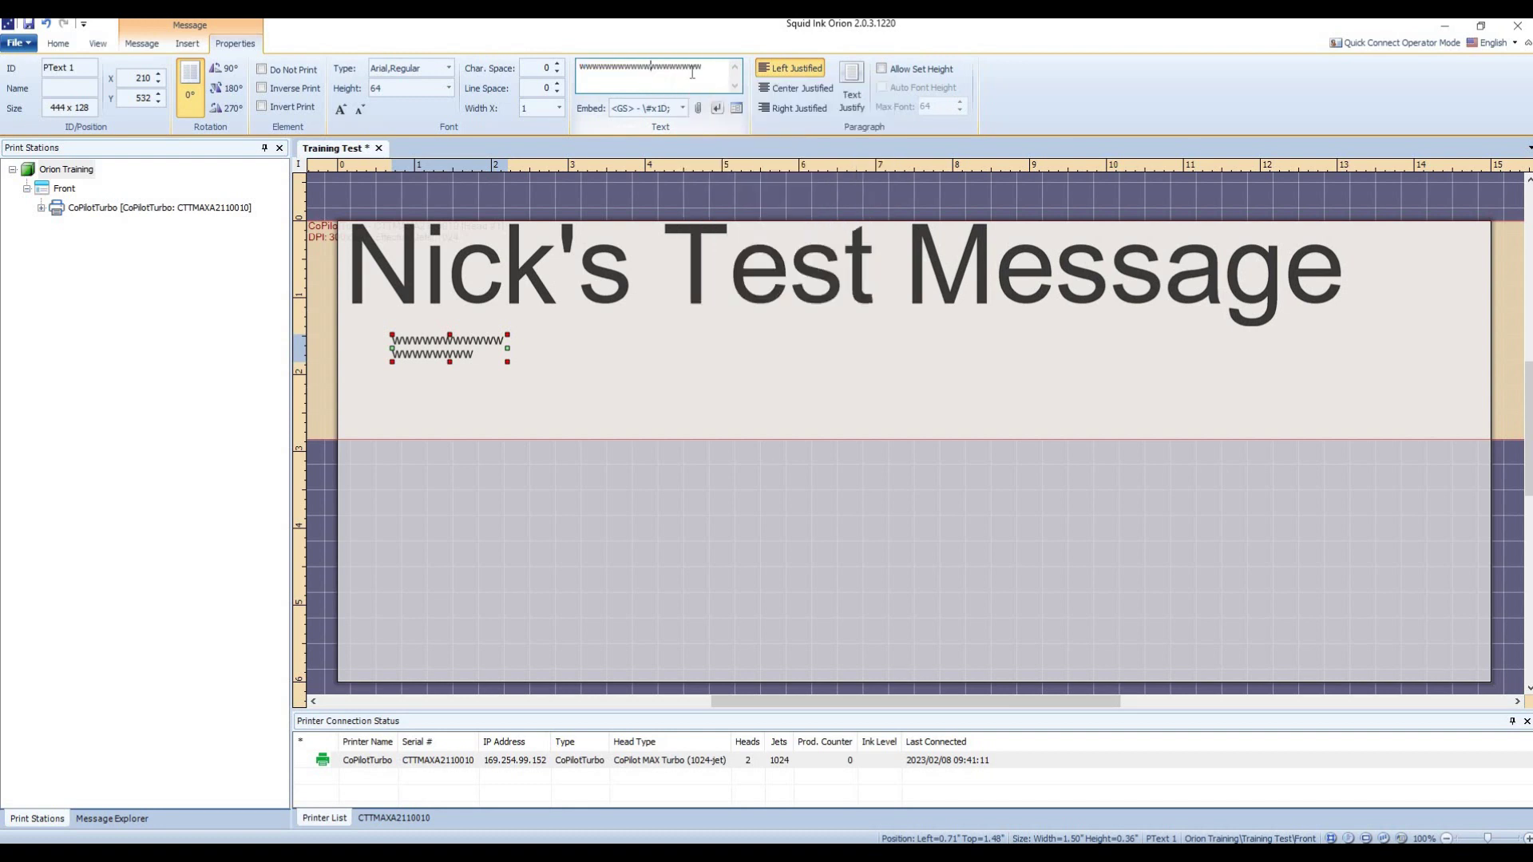
double_click(614, 66)
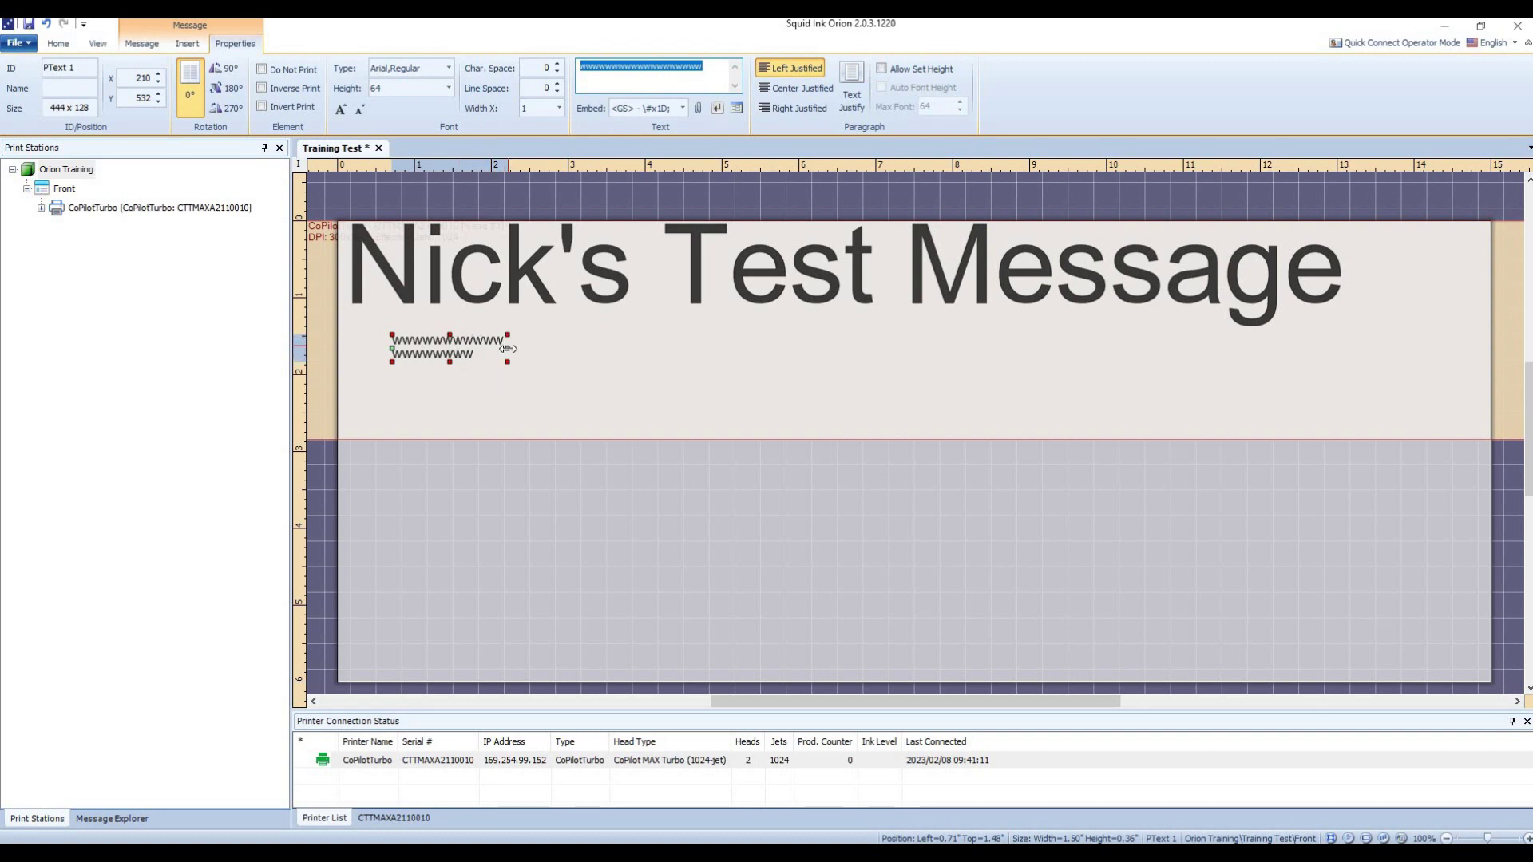
Narrow the paragraph element's box to a width of about 339 and move it to about X 43, Y 461
drag(503, 347, 375, 330)
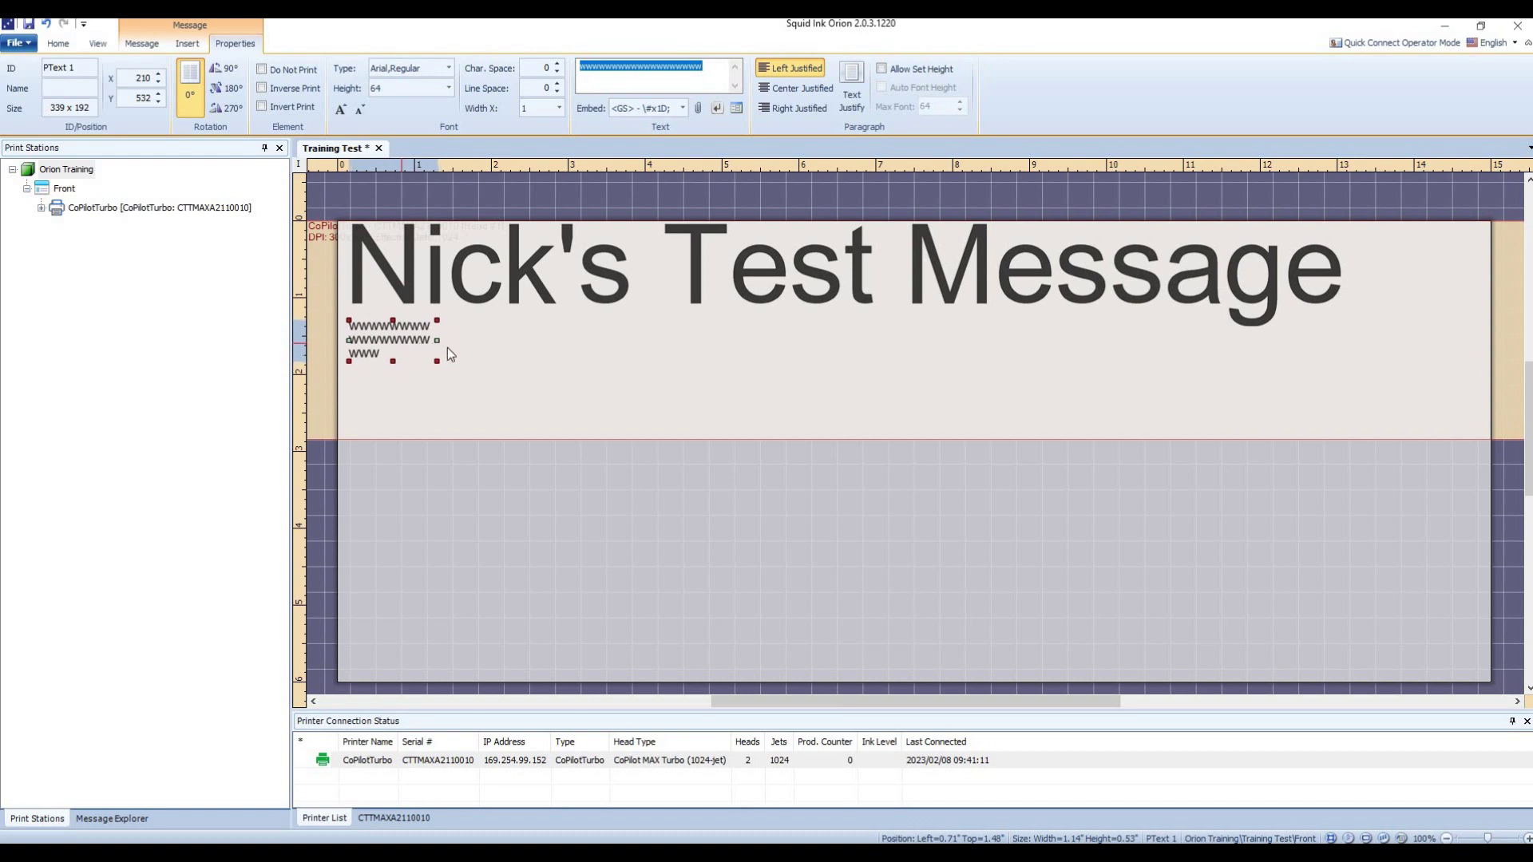
click(483, 347)
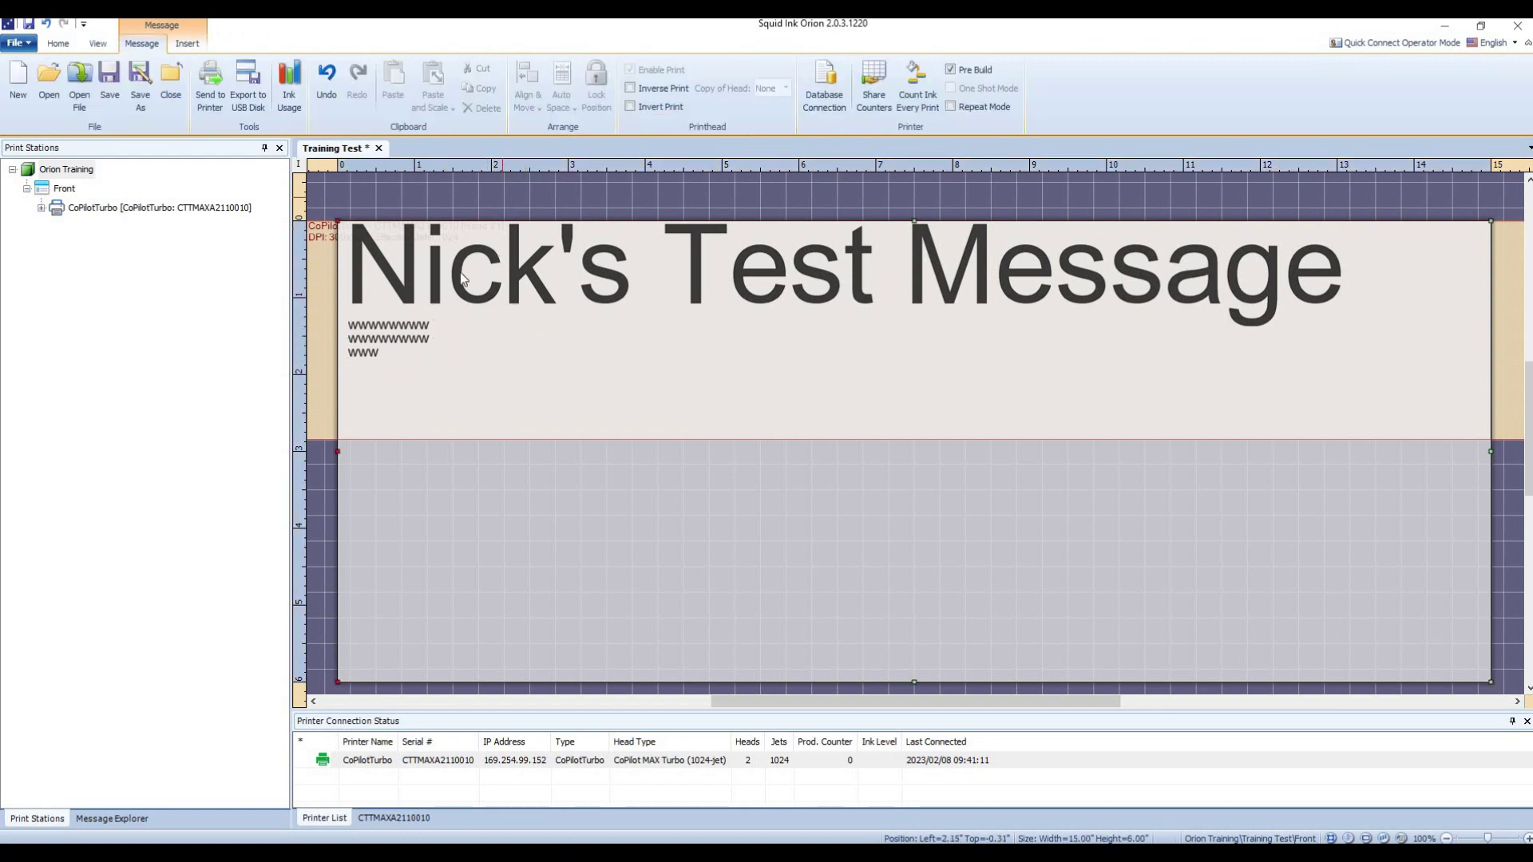
click(416, 312)
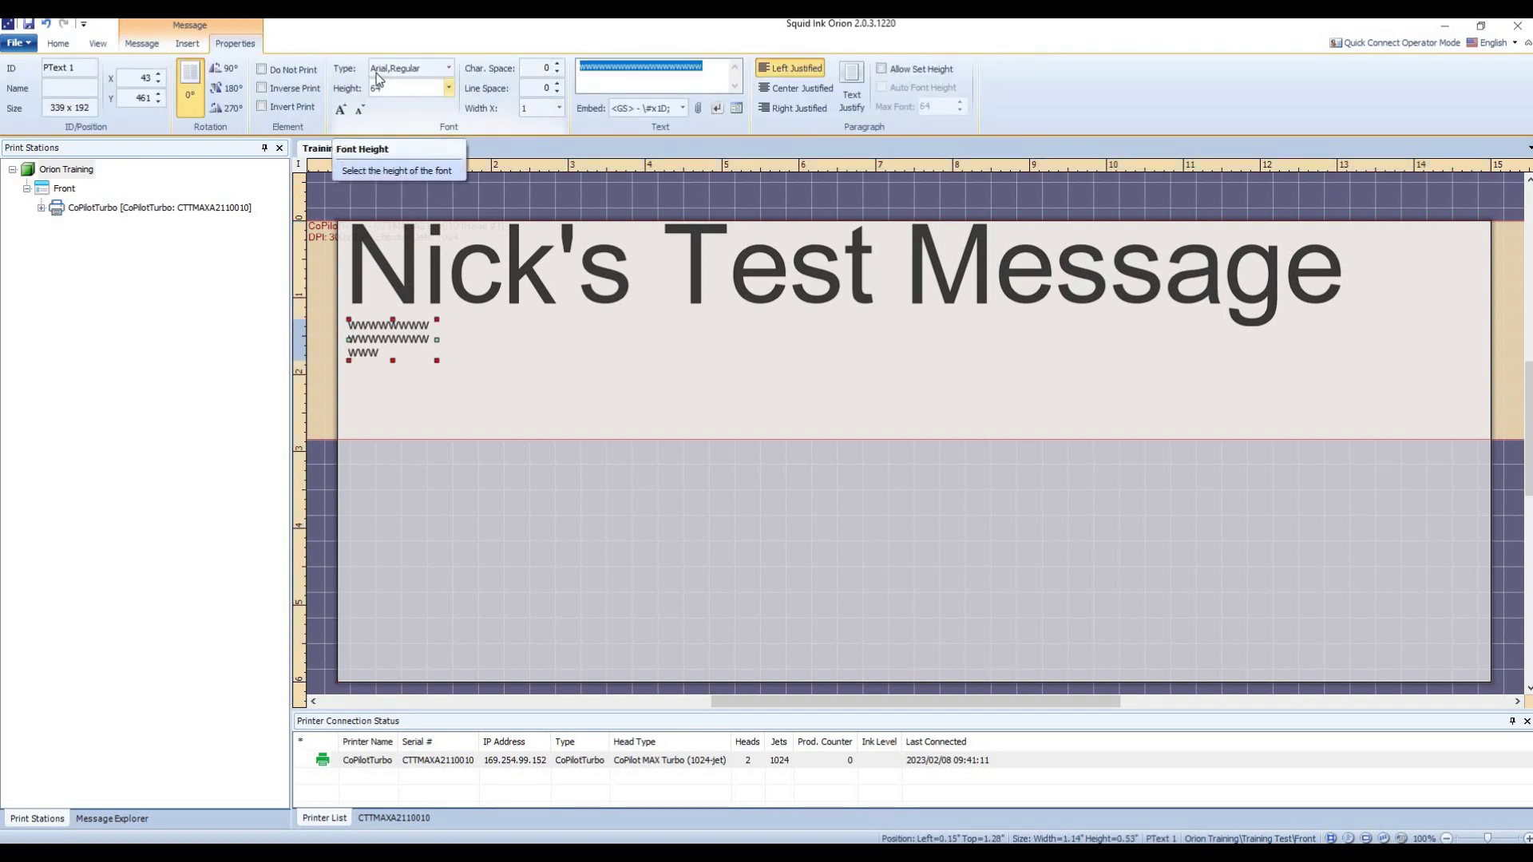
click(449, 67)
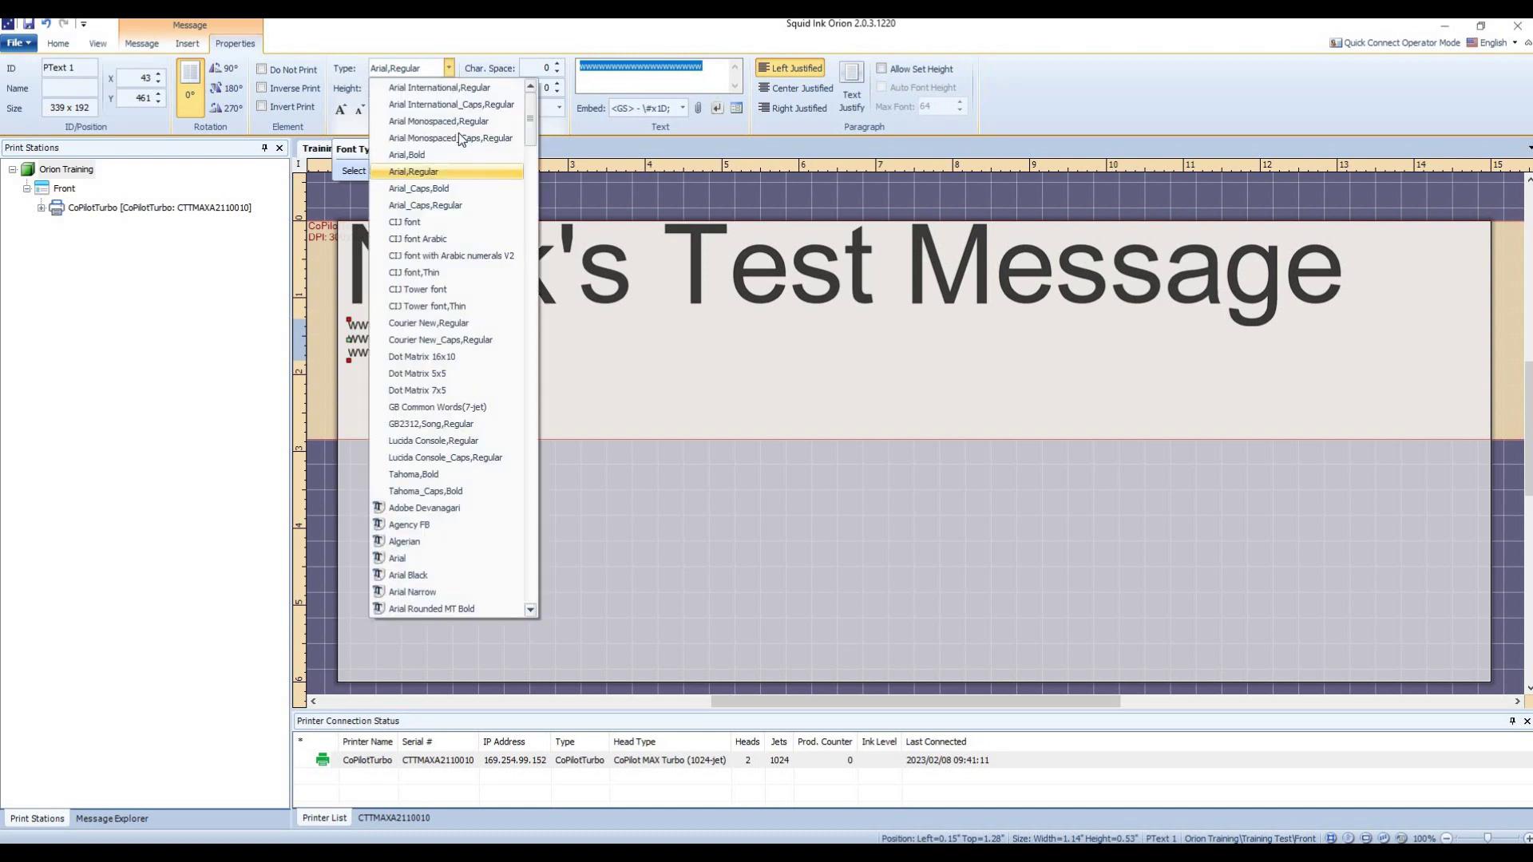
click(448, 70)
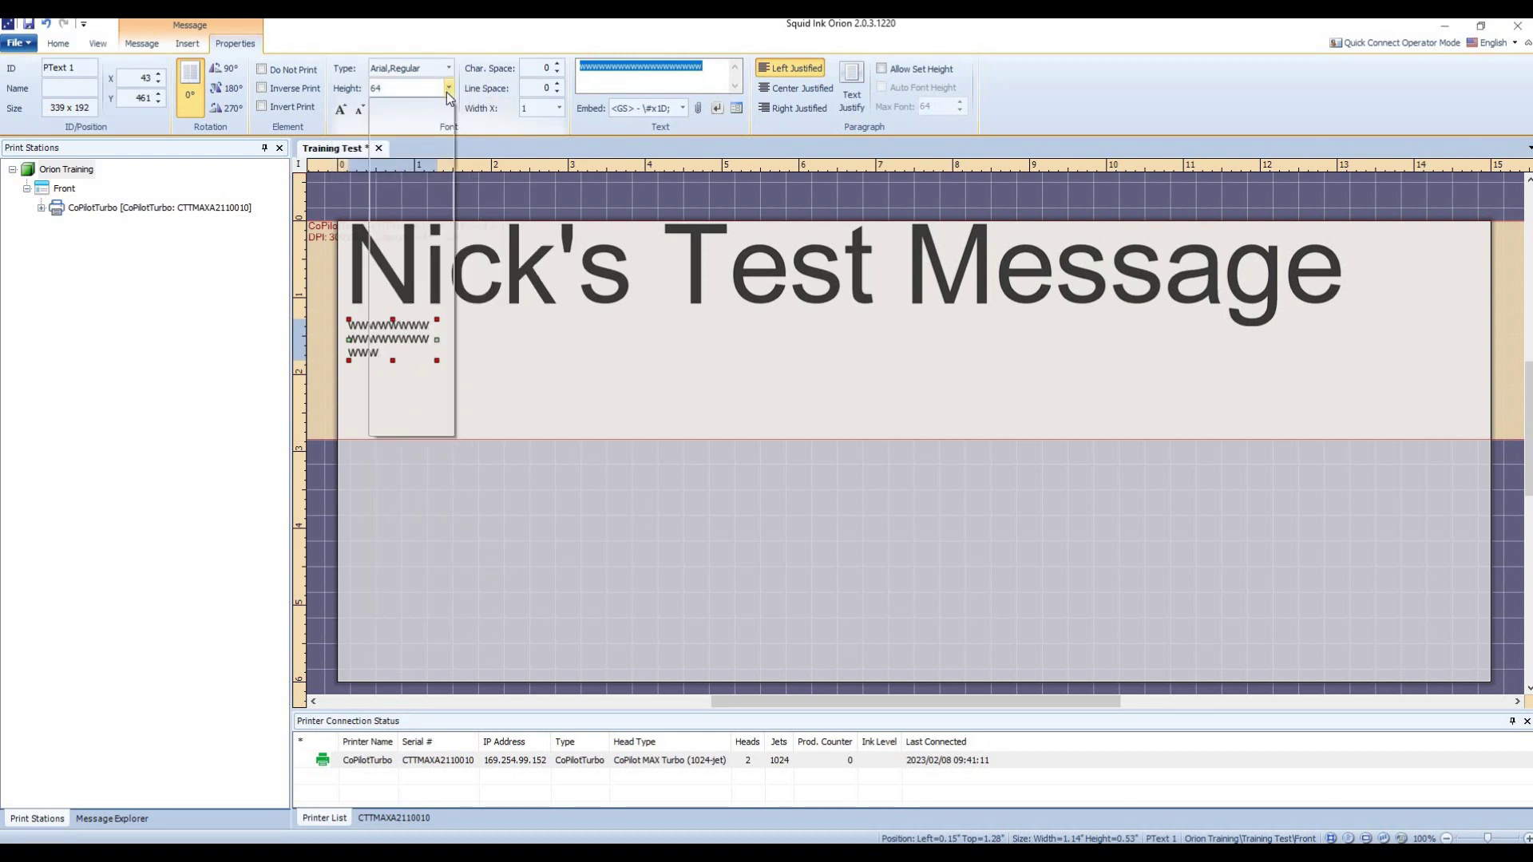
click(447, 88)
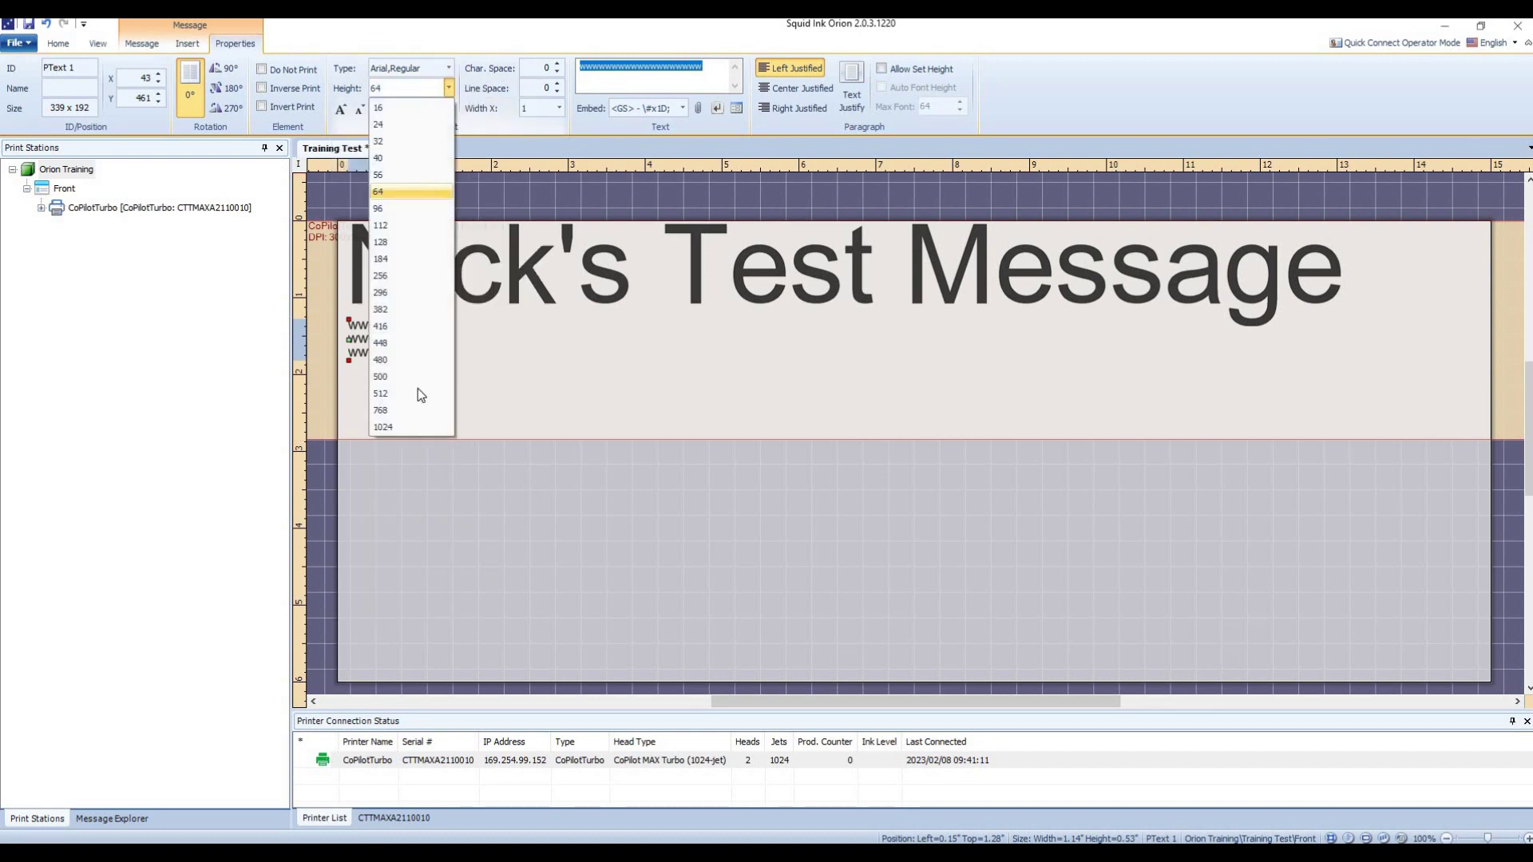
click(448, 88)
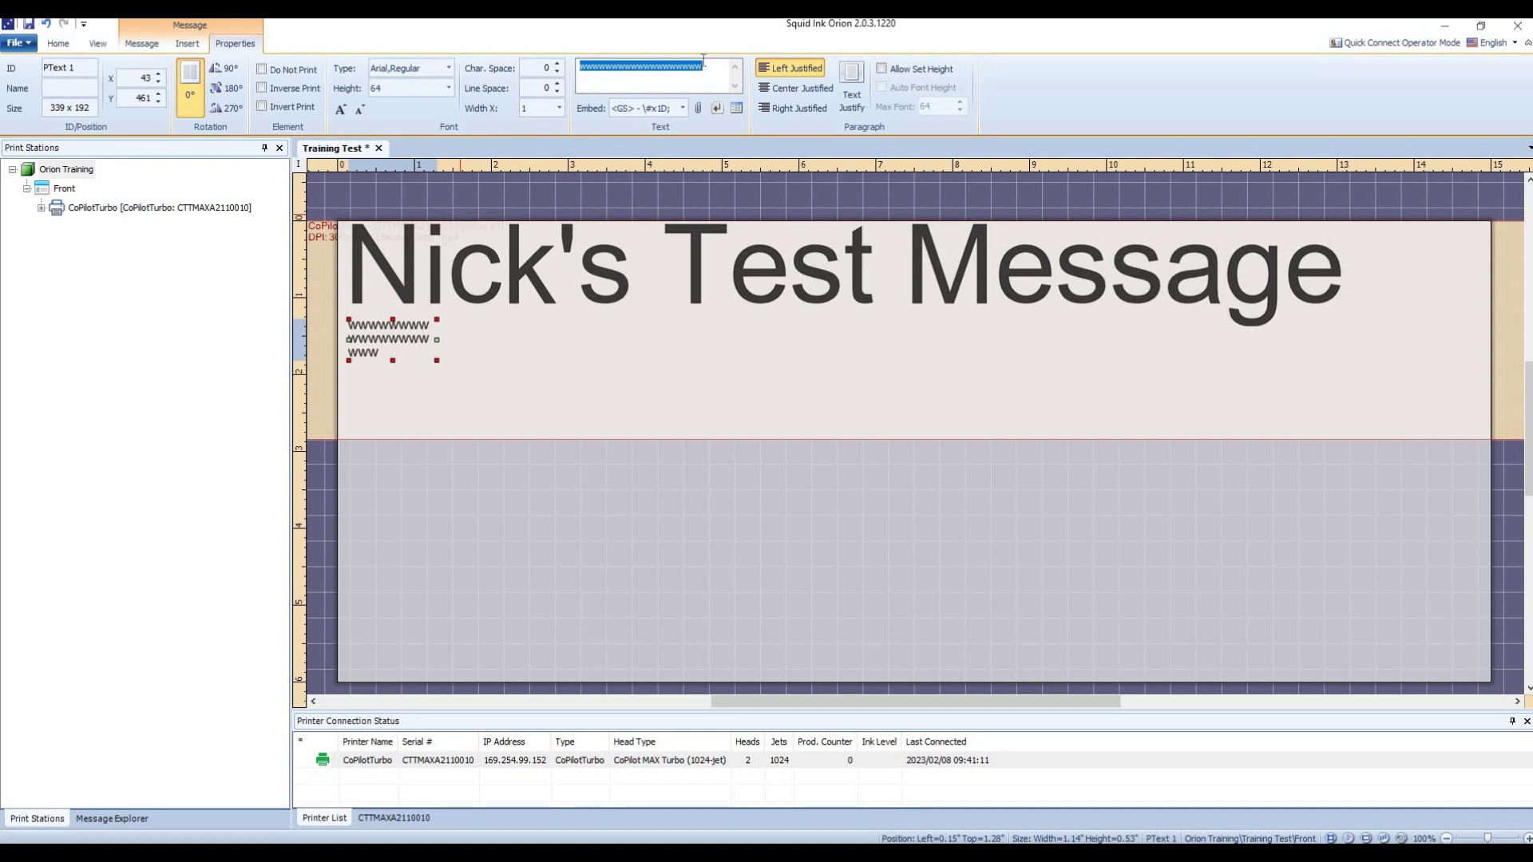
Widen the paragraph element's box to about 469 and center-justify its text
drag(437, 339, 472, 335)
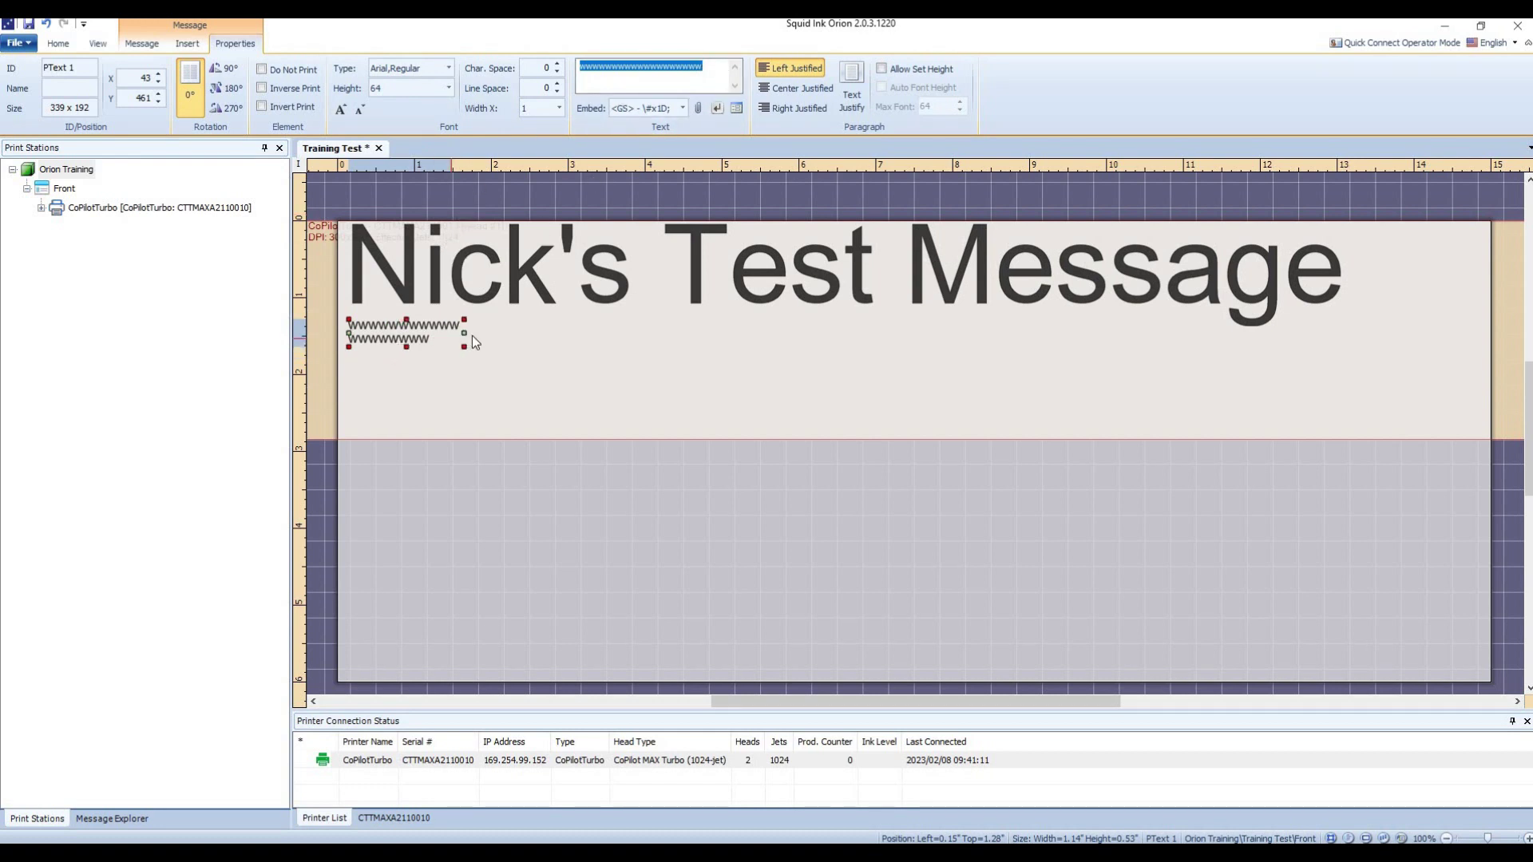
click(801, 90)
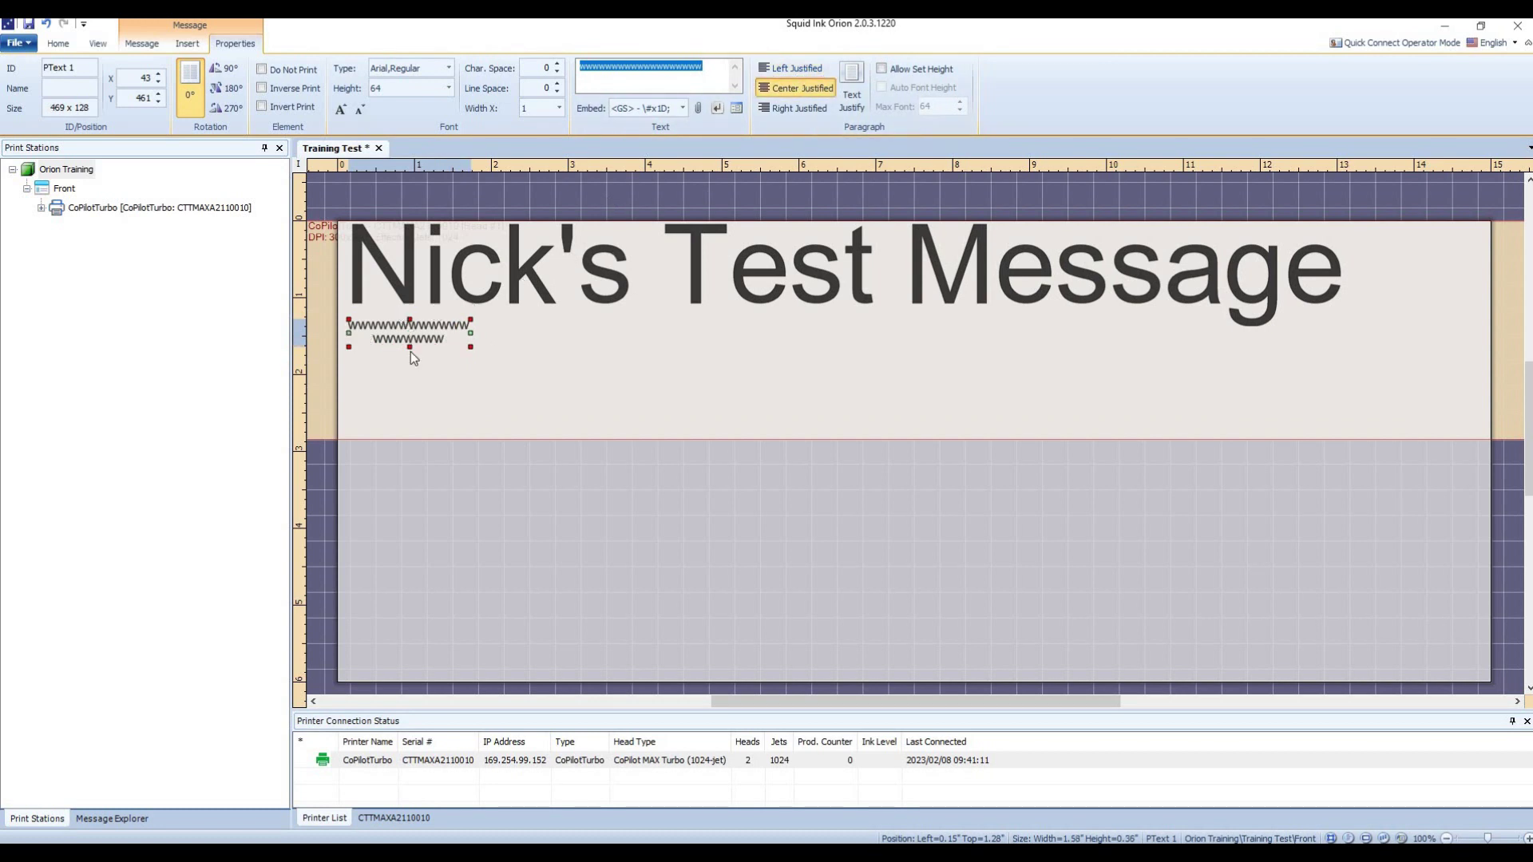
click(798, 110)
click(476, 532)
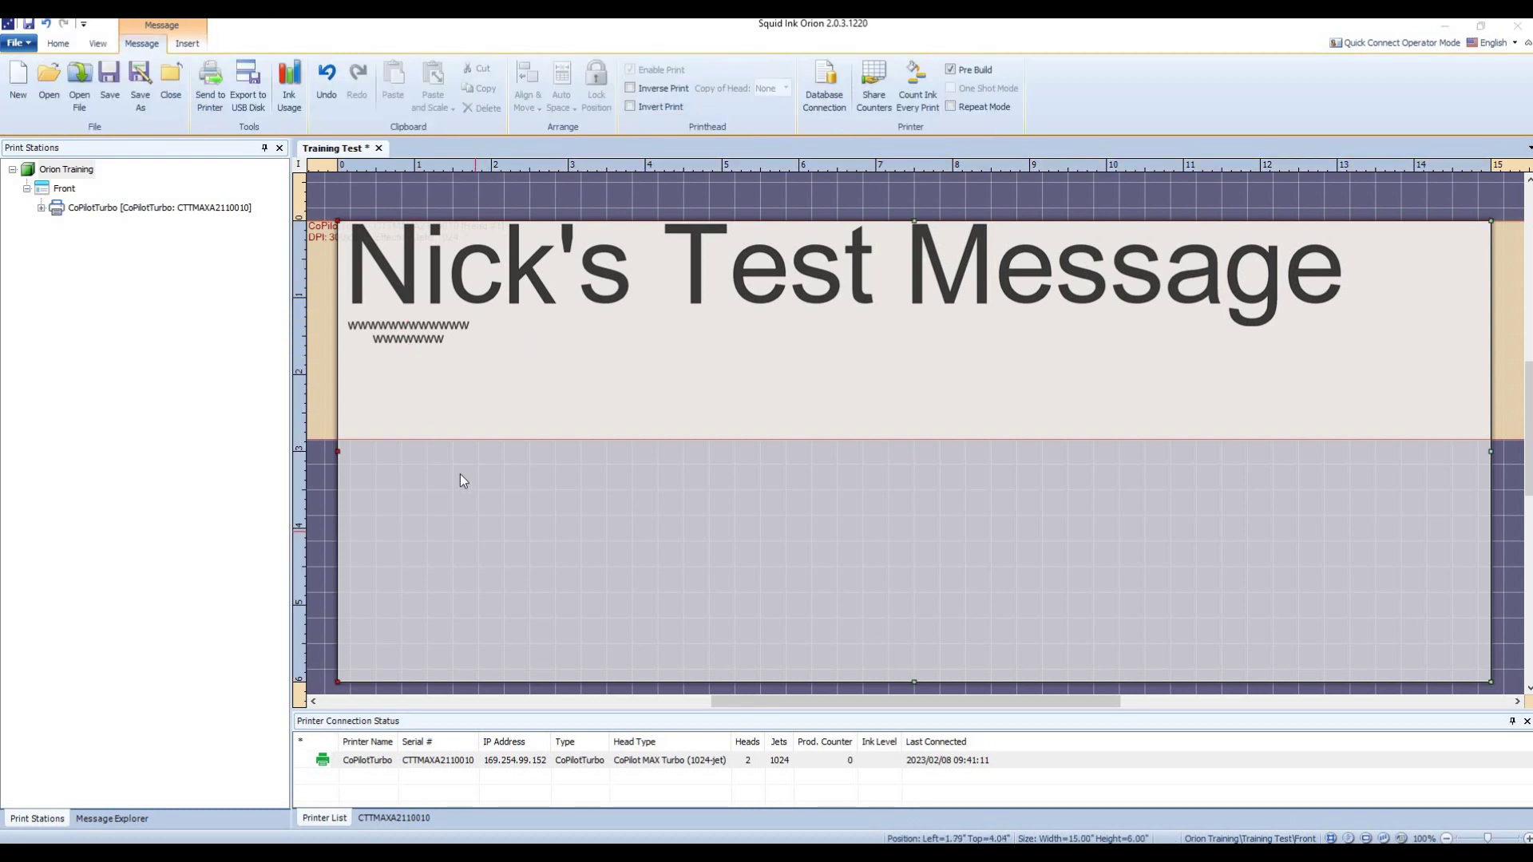
Add a counter element beside the paragraph text, at about X 756, Y 574
right_click(534, 344)
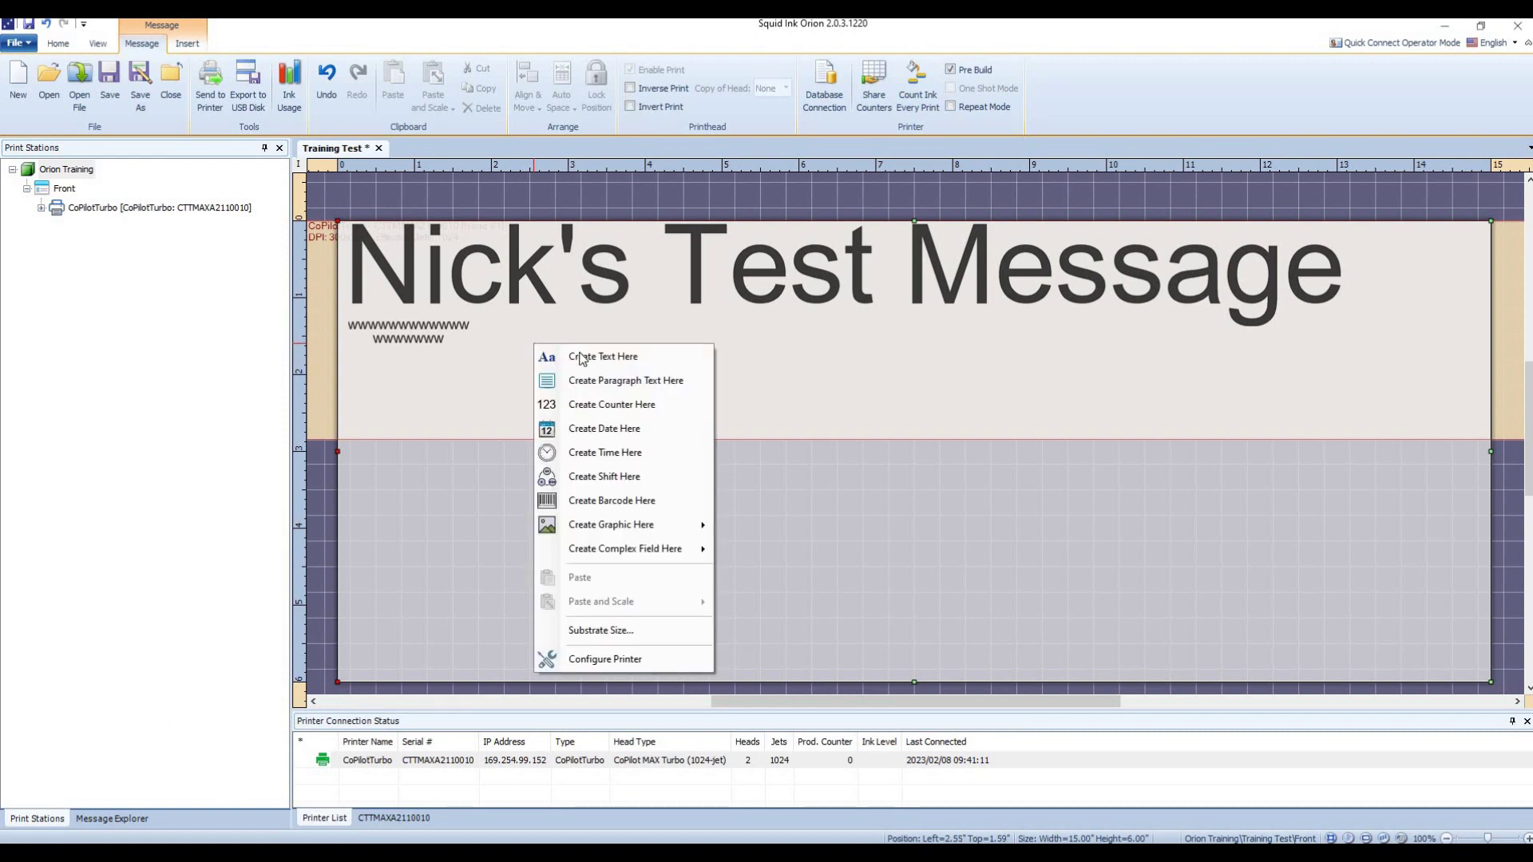
click(635, 412)
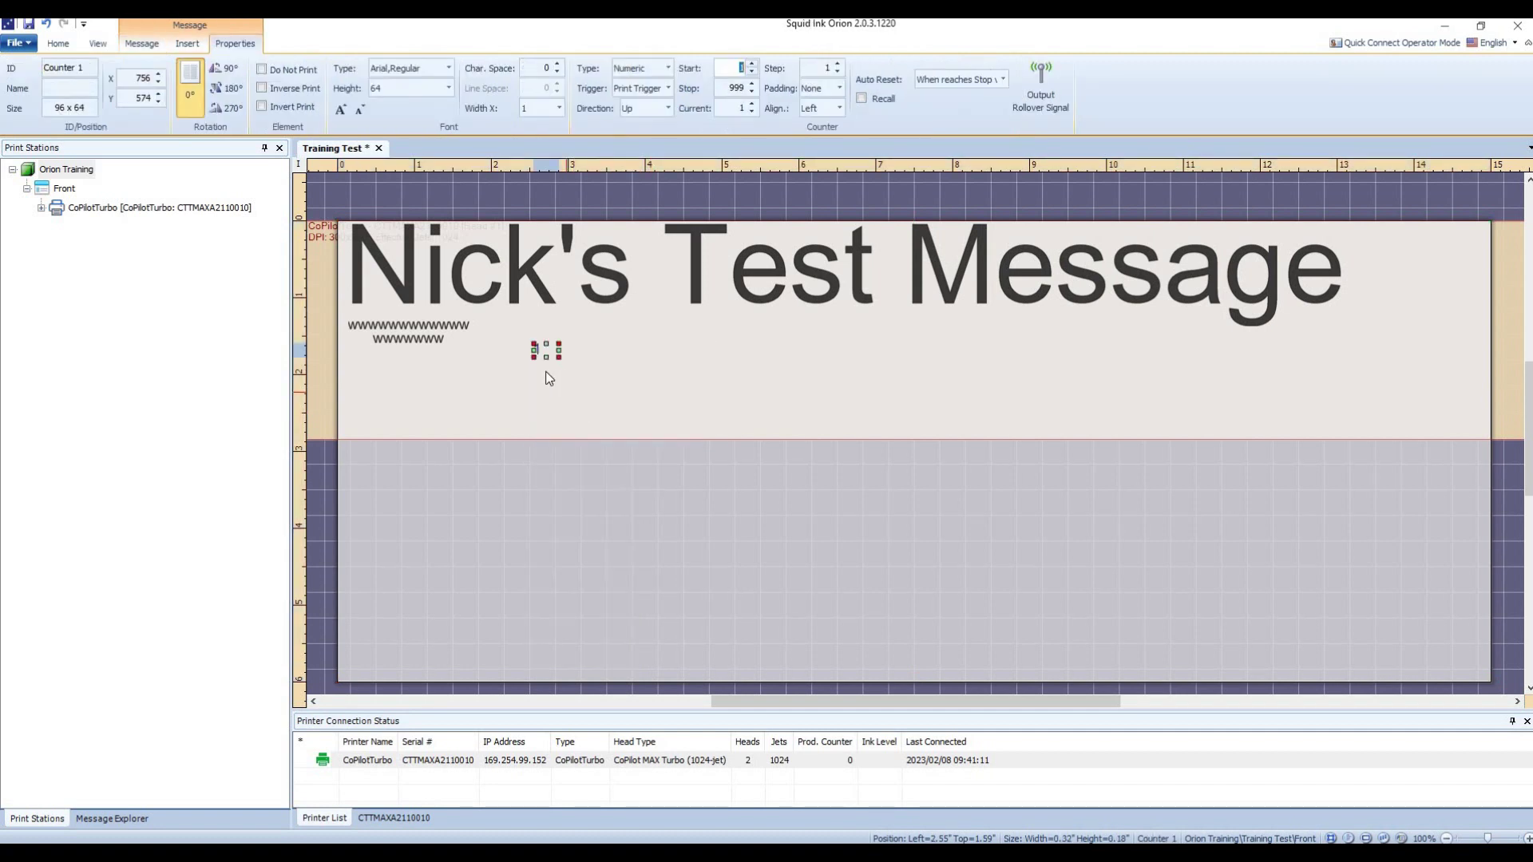
Set the counter's font height to 448 and move it to about X 583, Y 473
click(450, 87)
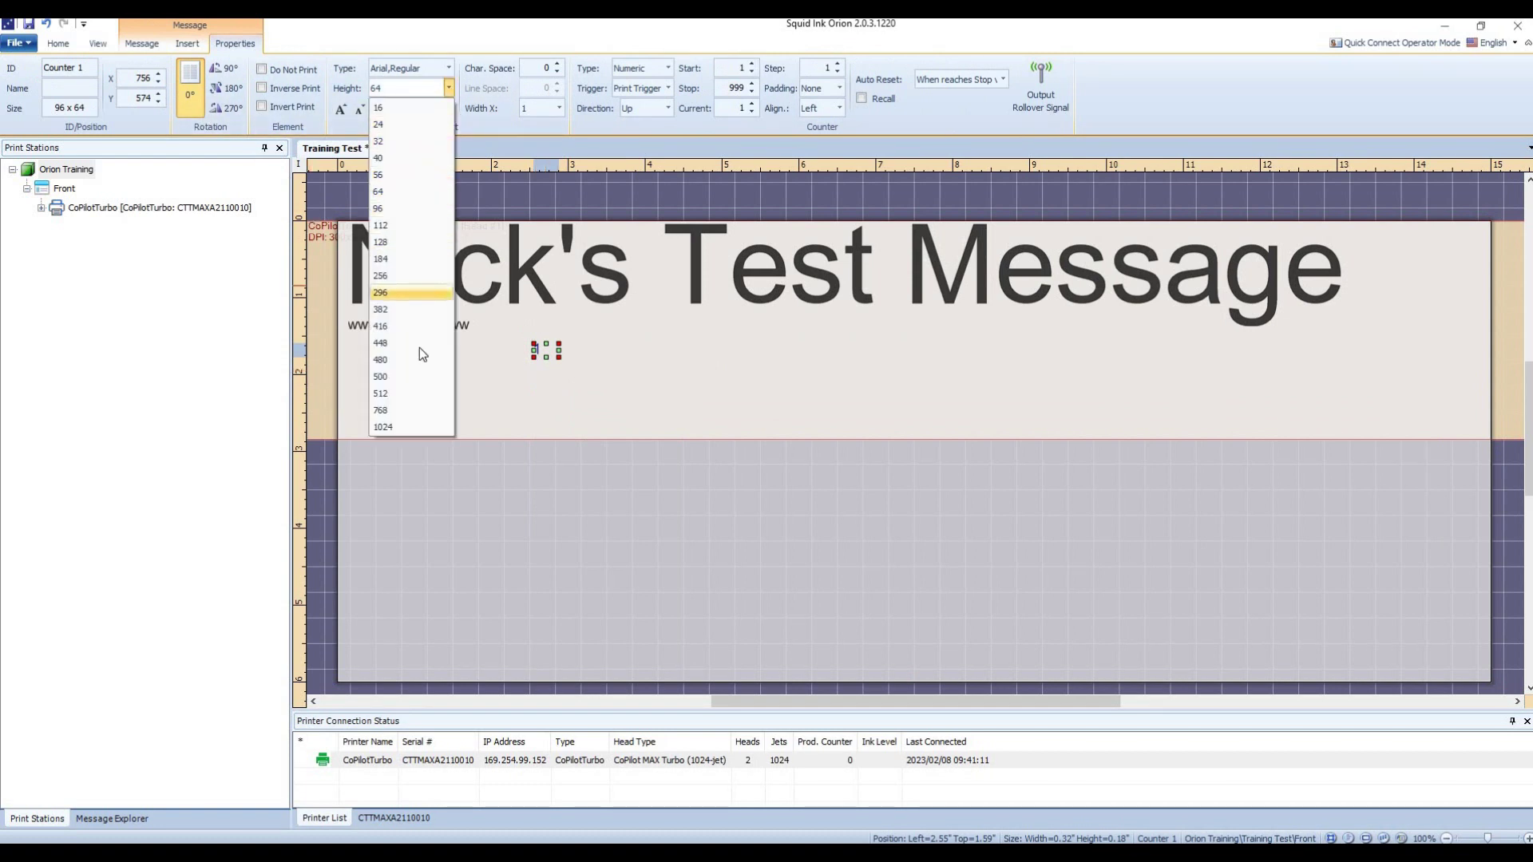
click(556, 344)
drag(556, 345, 516, 345)
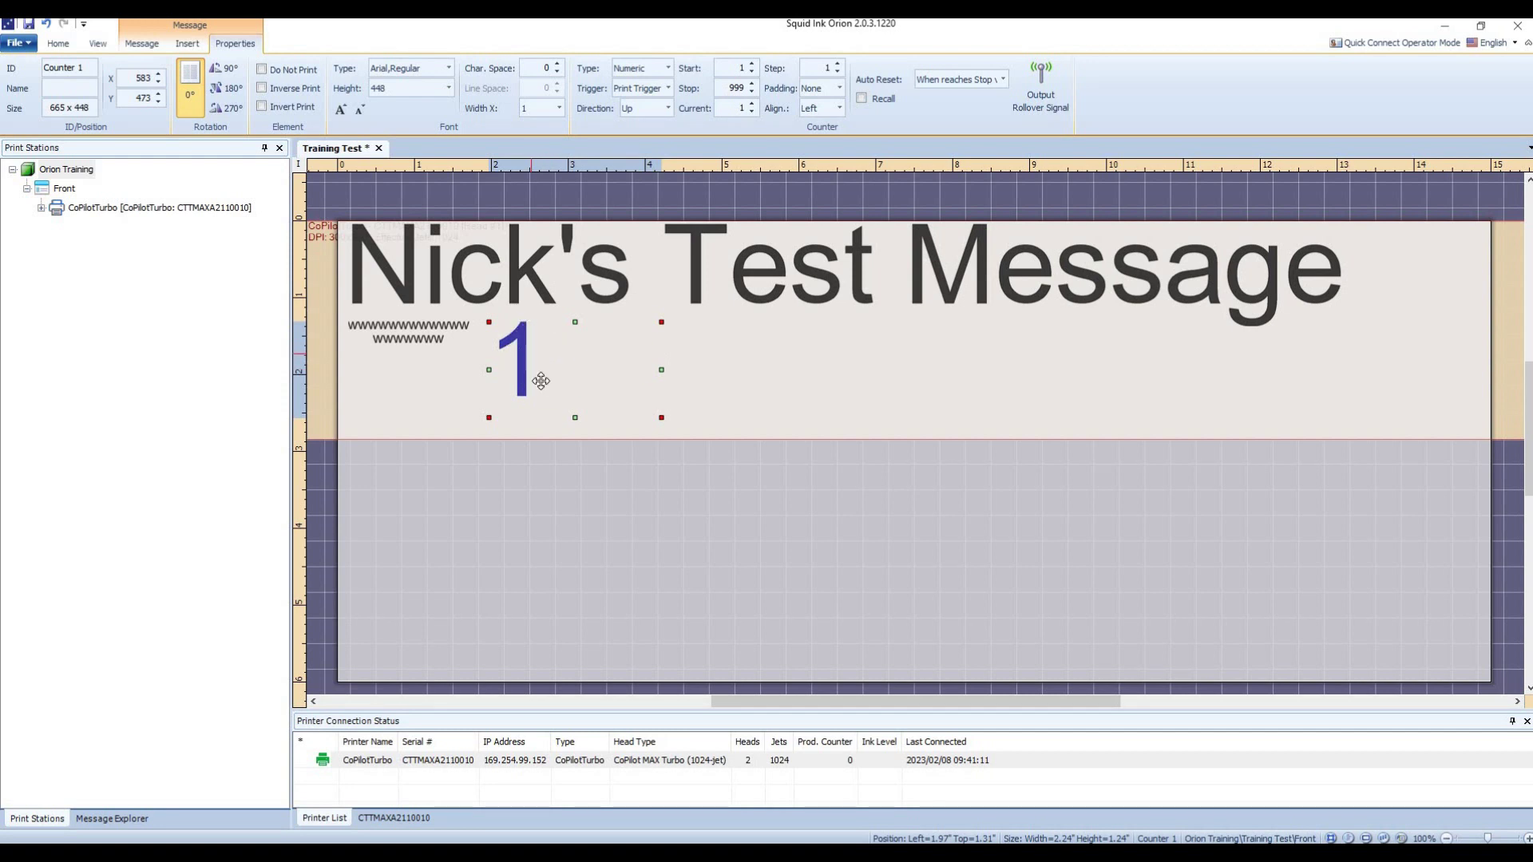
Set the counter's padding to 0
click(839, 89)
click(818, 113)
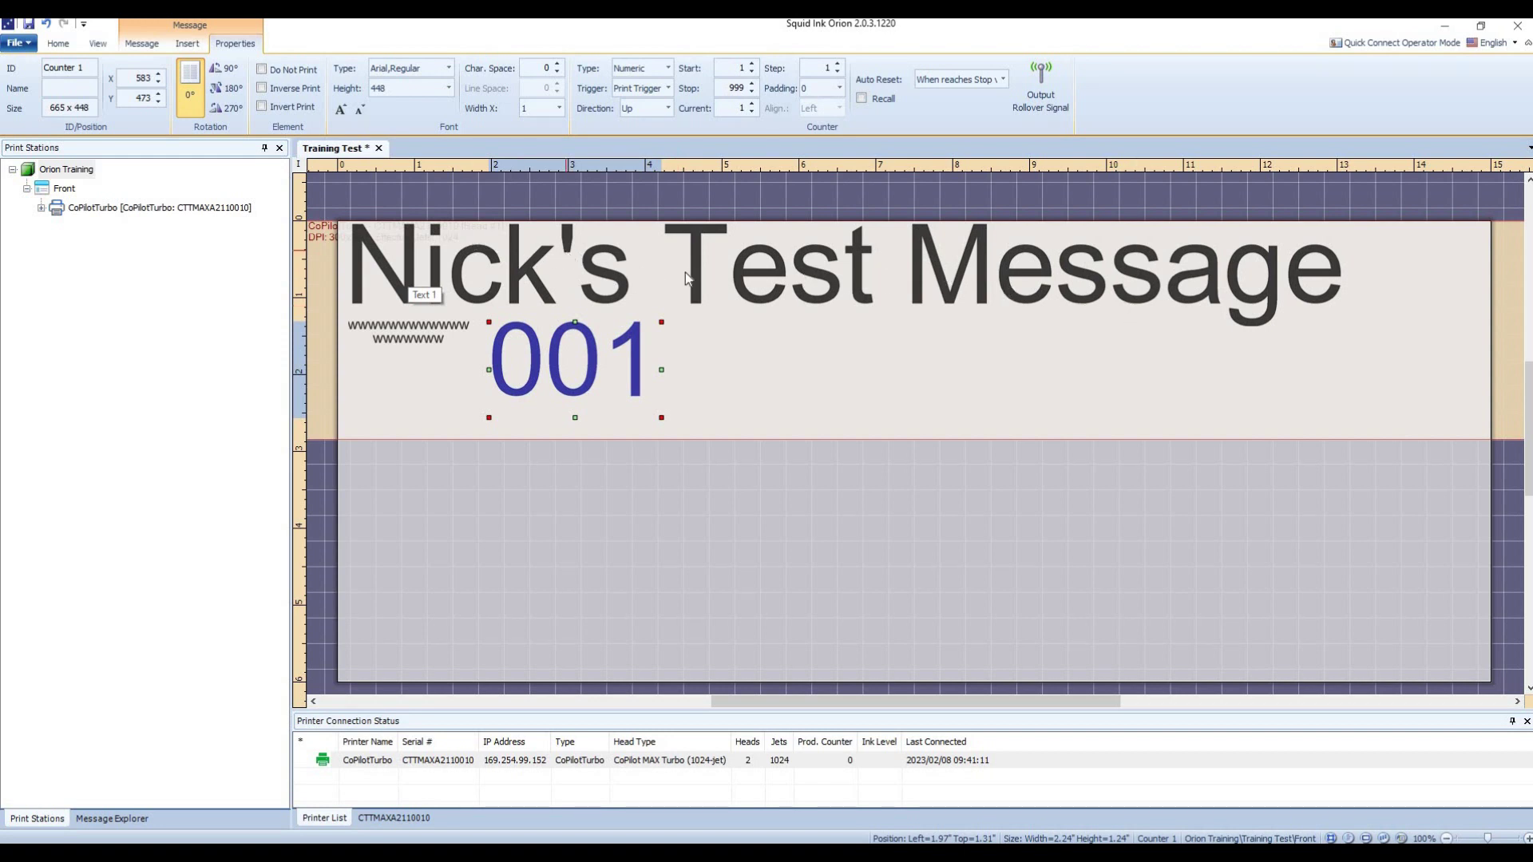
click(420, 350)
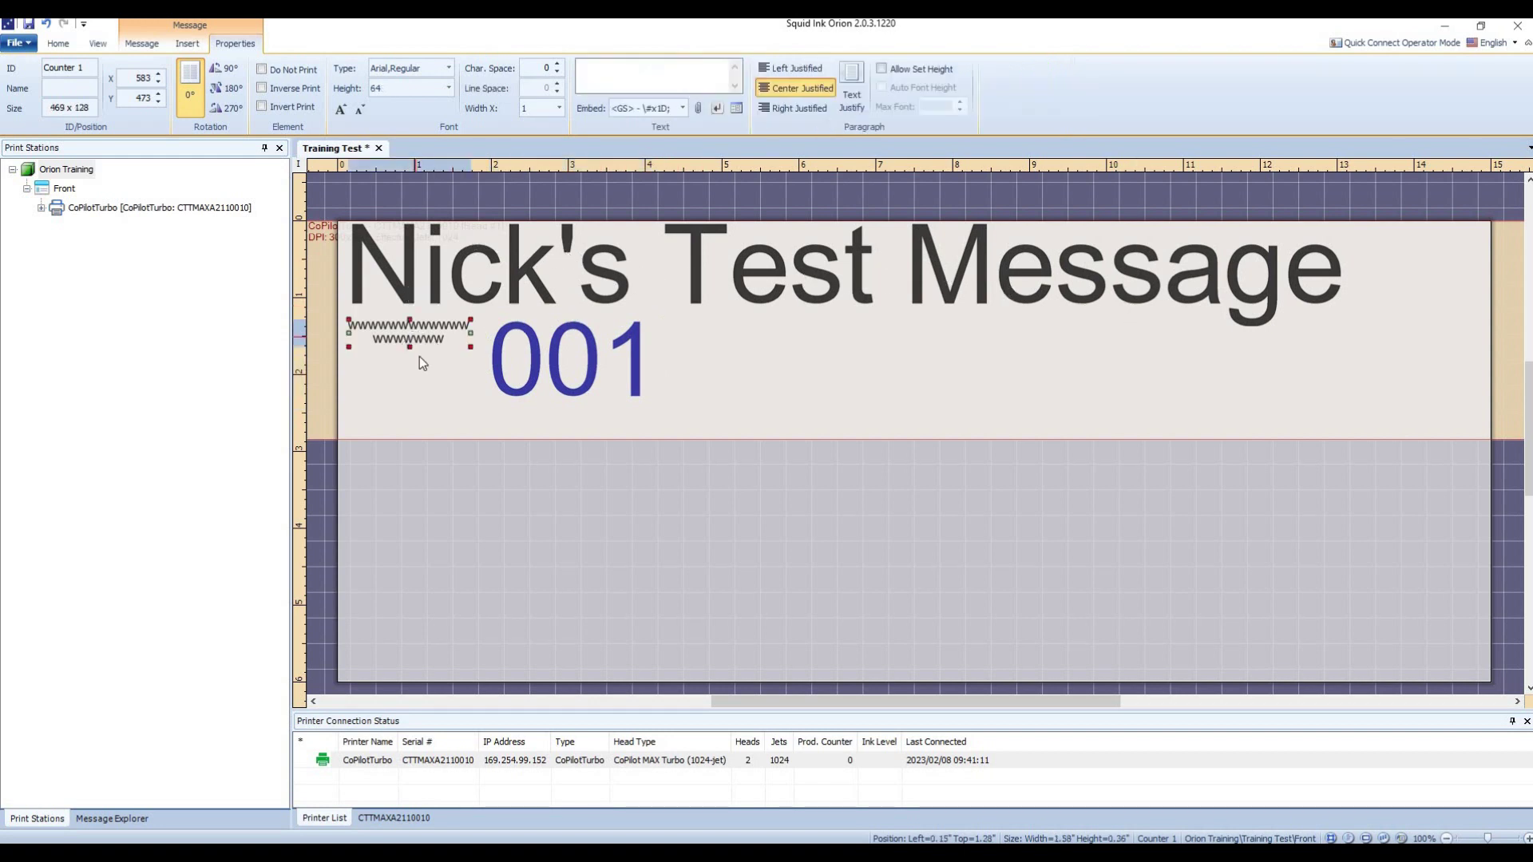
click(560, 380)
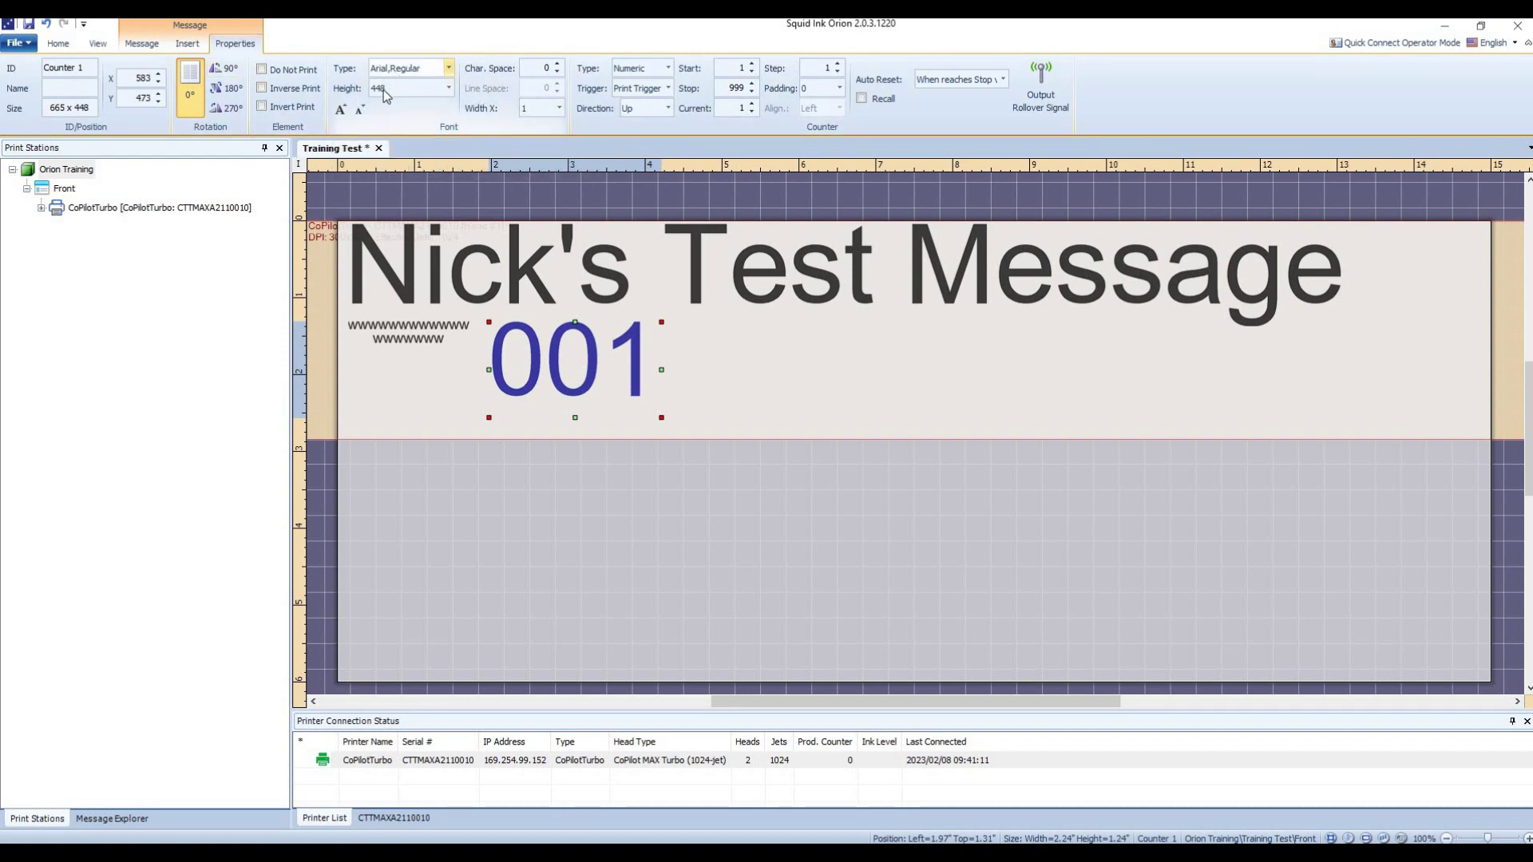
click(449, 70)
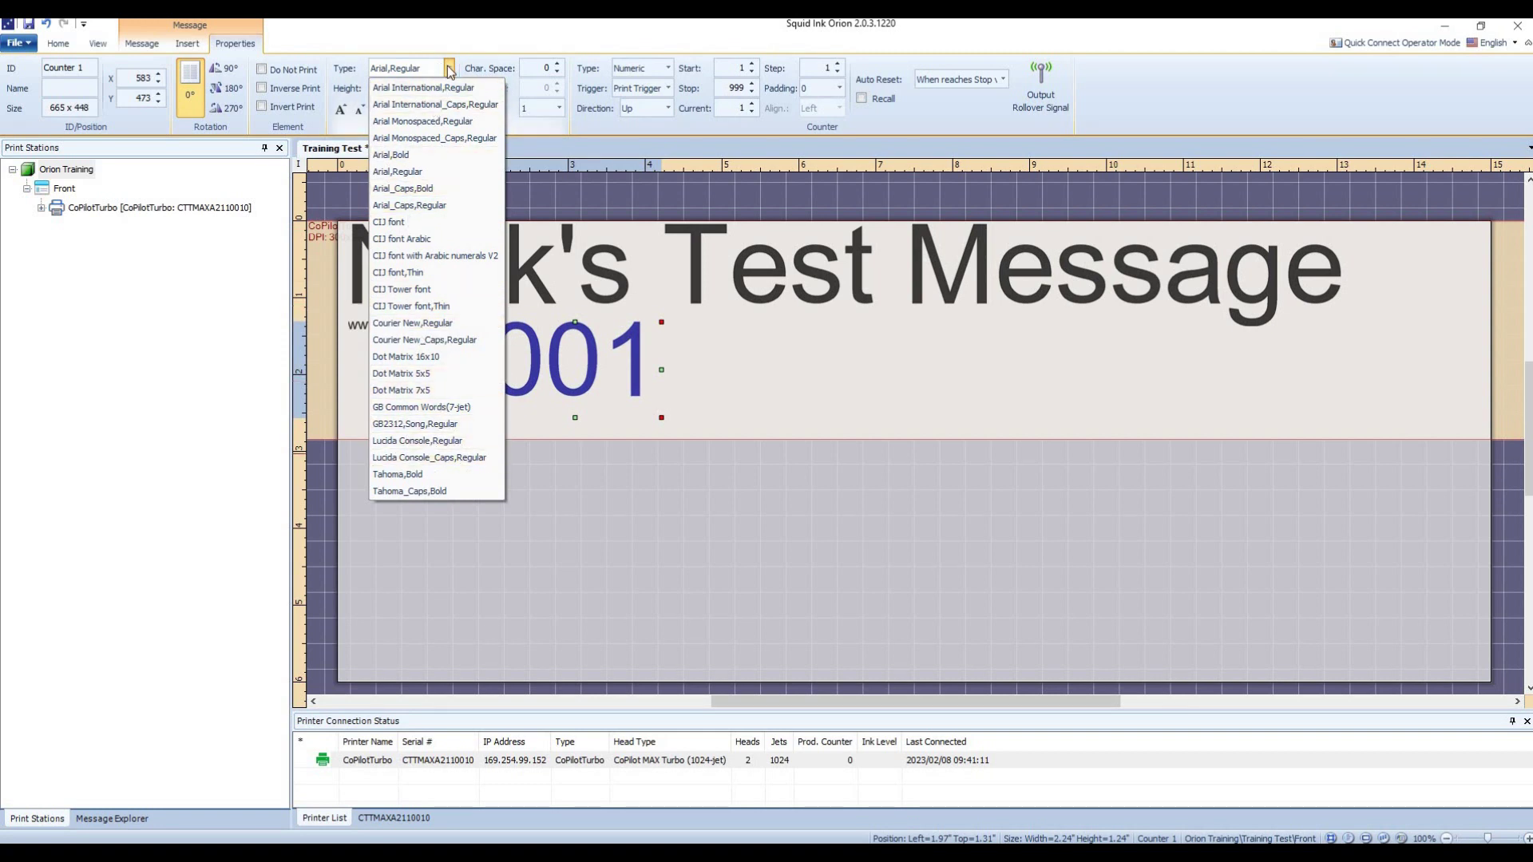
click(568, 256)
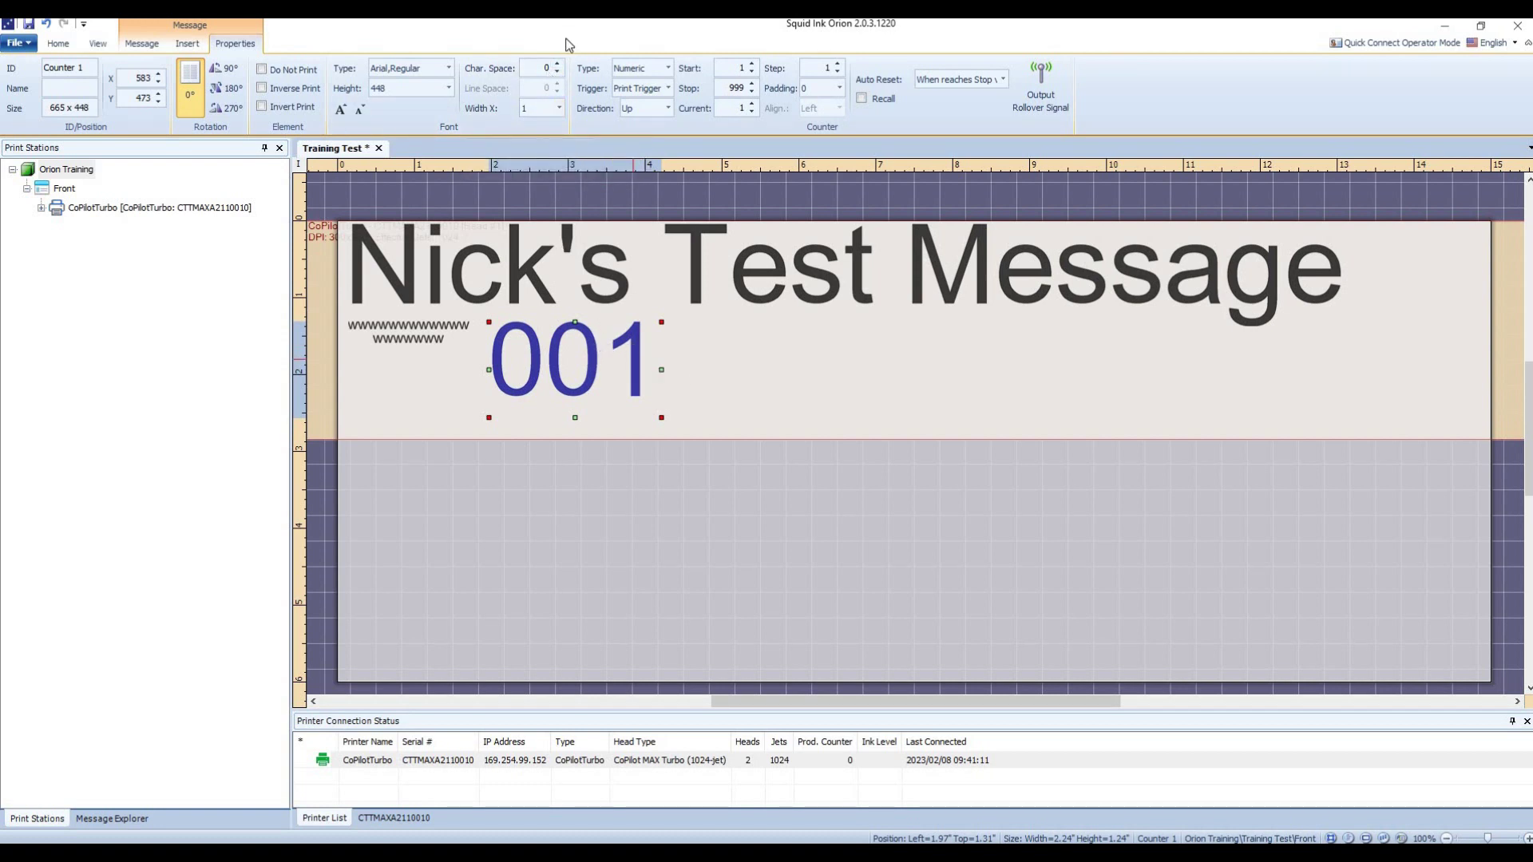
Try a width multiplier of 0.5 on the counter and restore it to 1
click(559, 112)
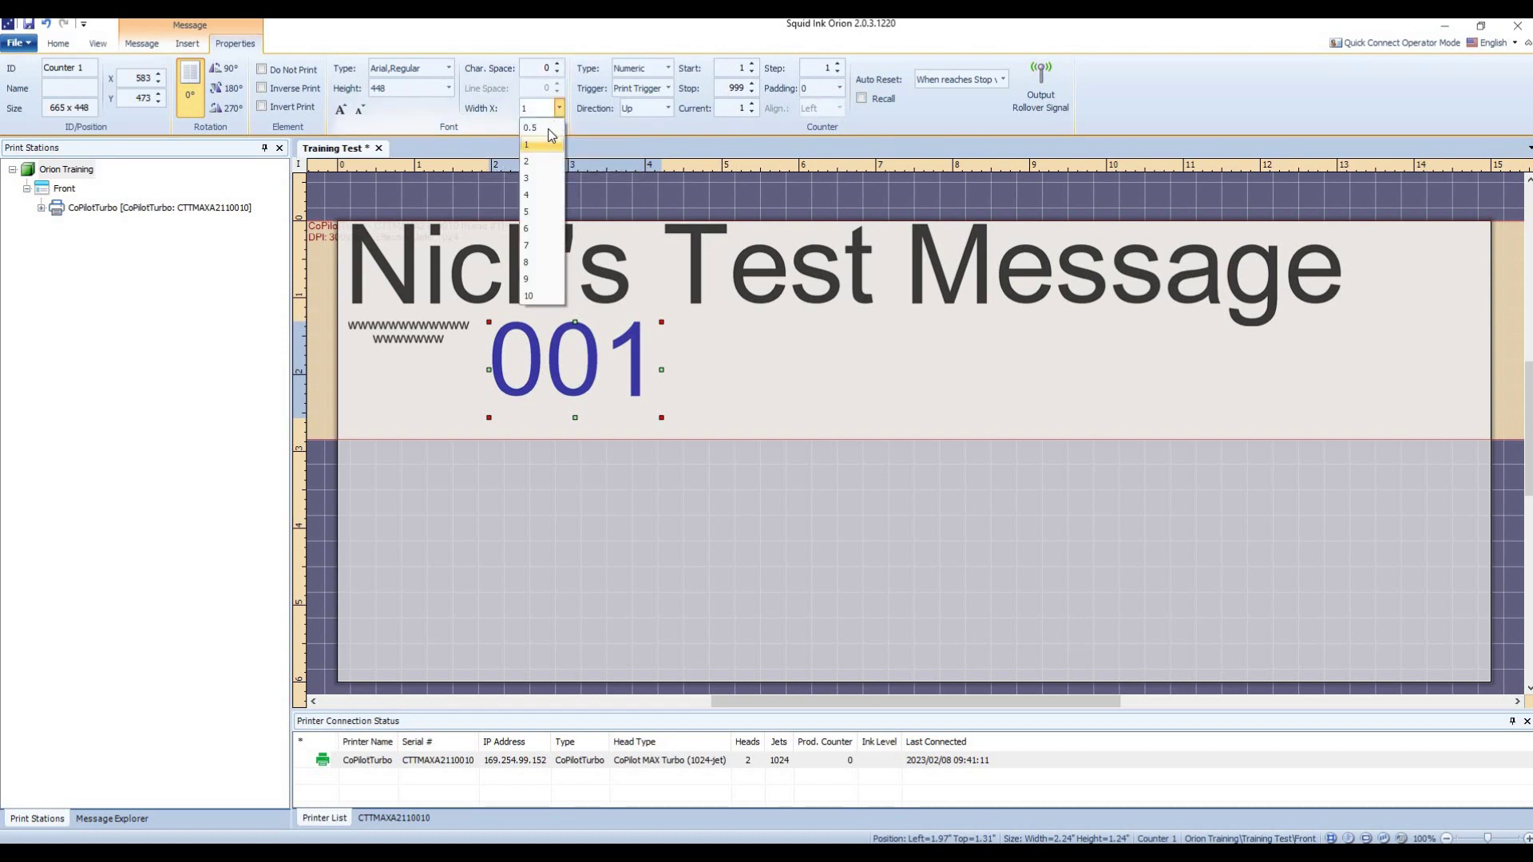
click(549, 130)
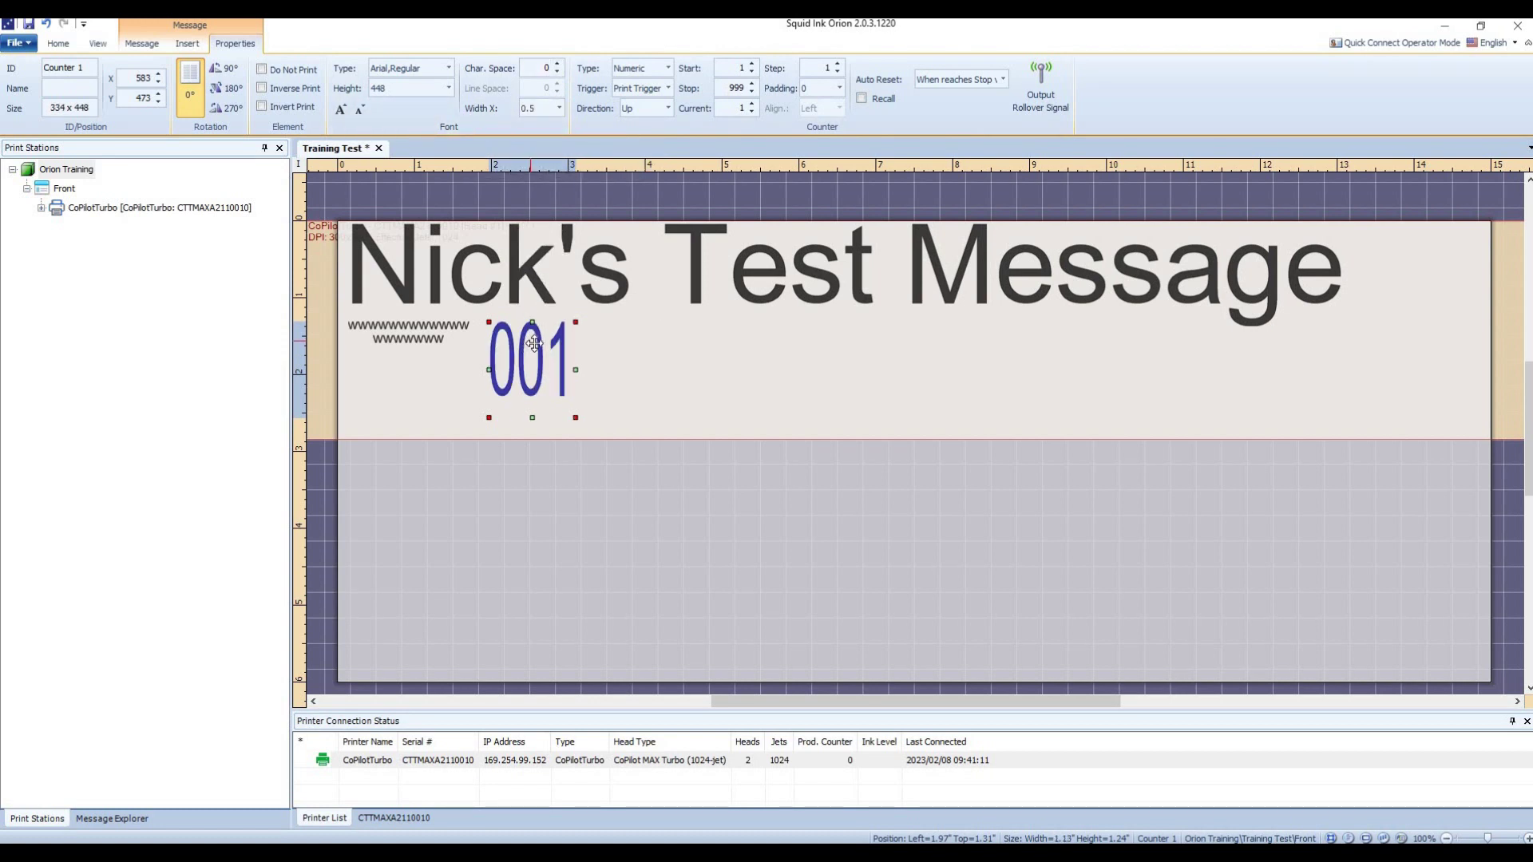
click(559, 108)
click(539, 184)
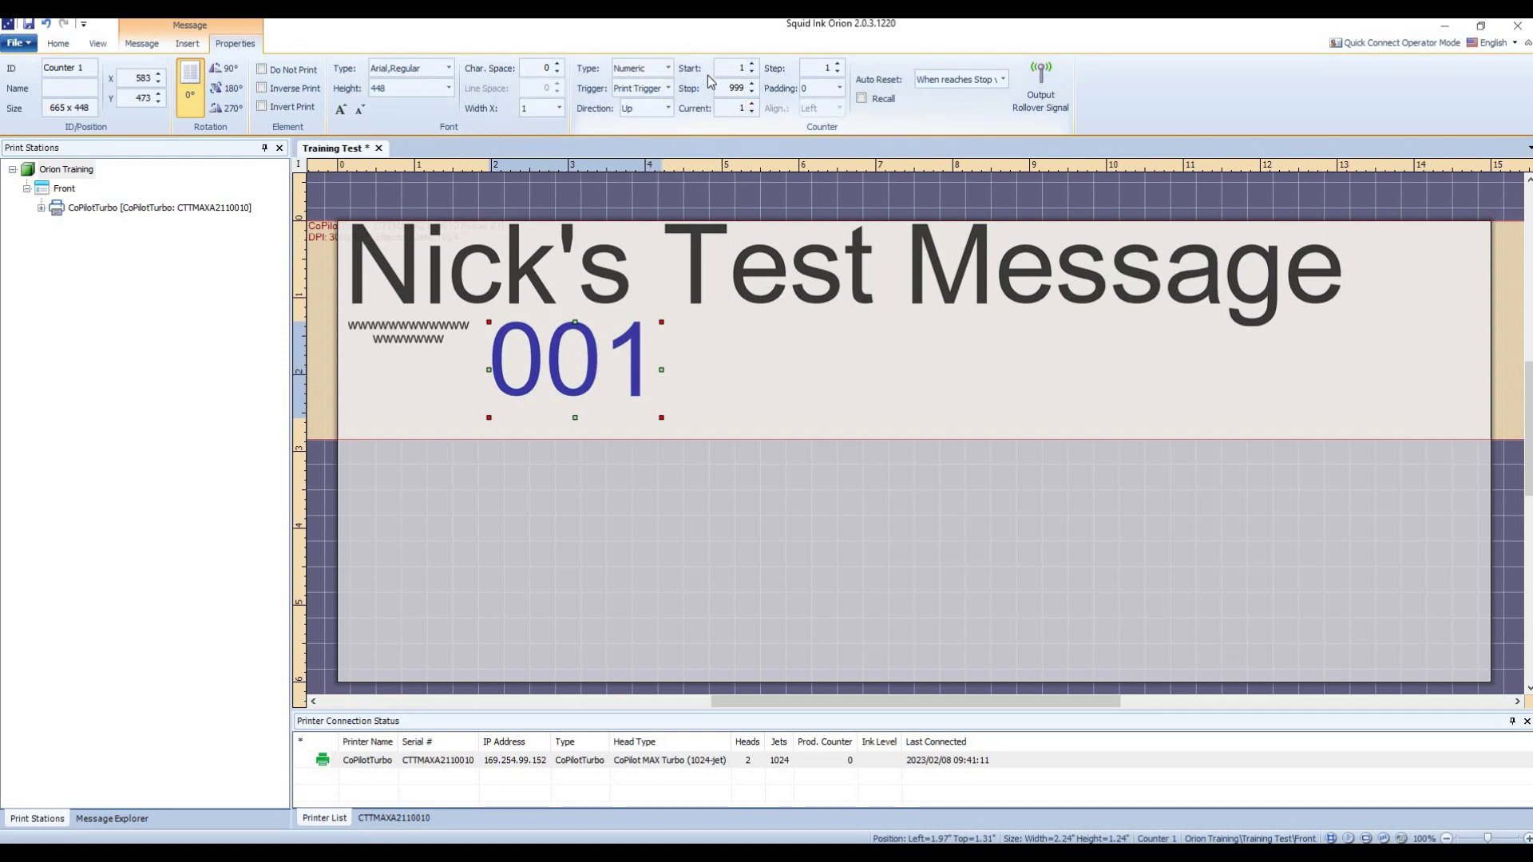
Try the Alpha and Alpha Numeric counter types and return the counter to Numeric
click(668, 68)
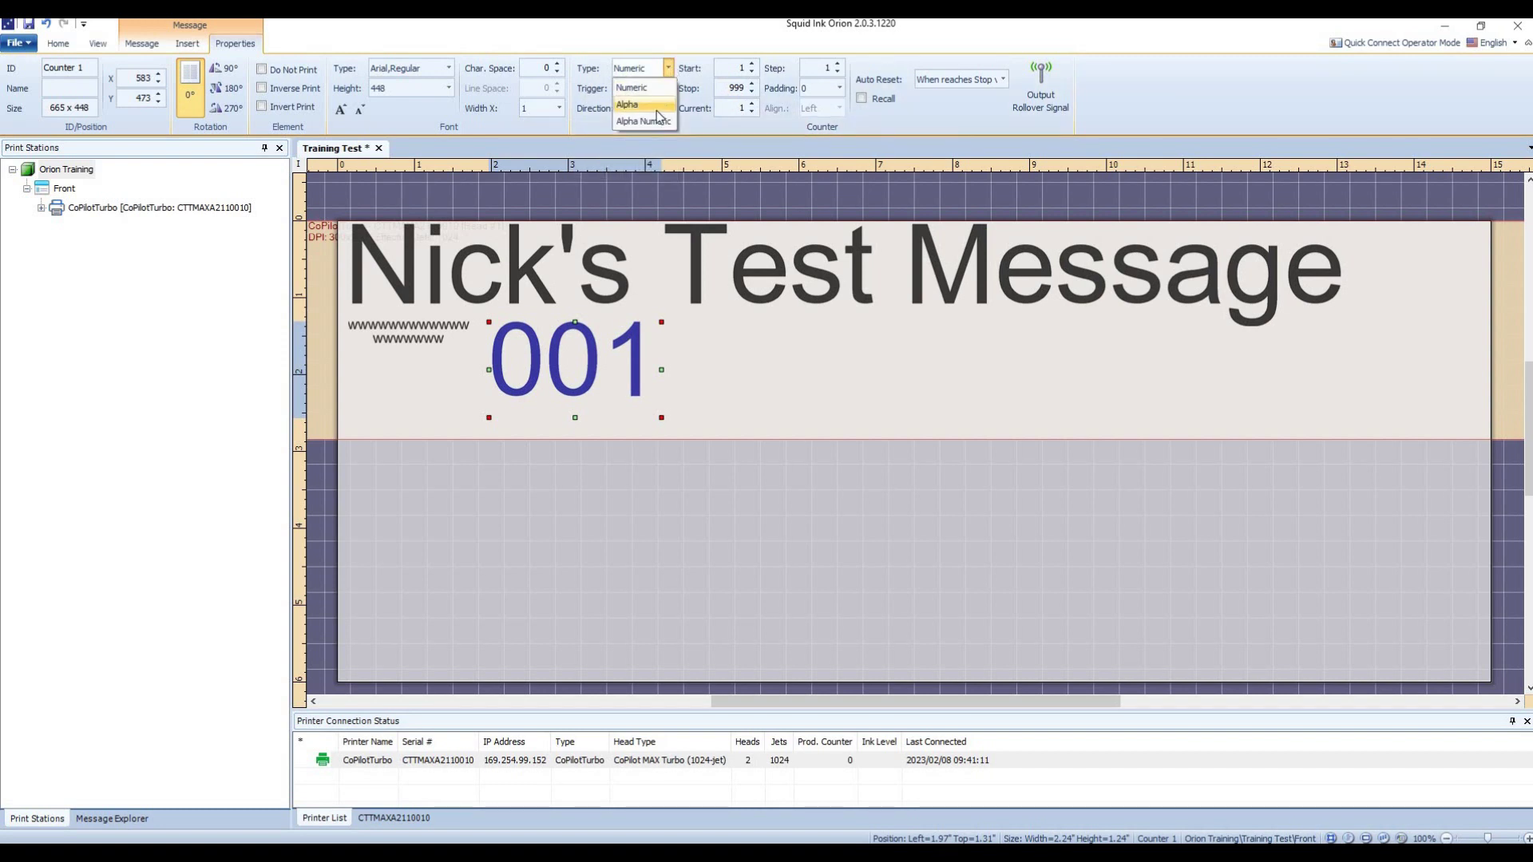
click(656, 108)
click(669, 69)
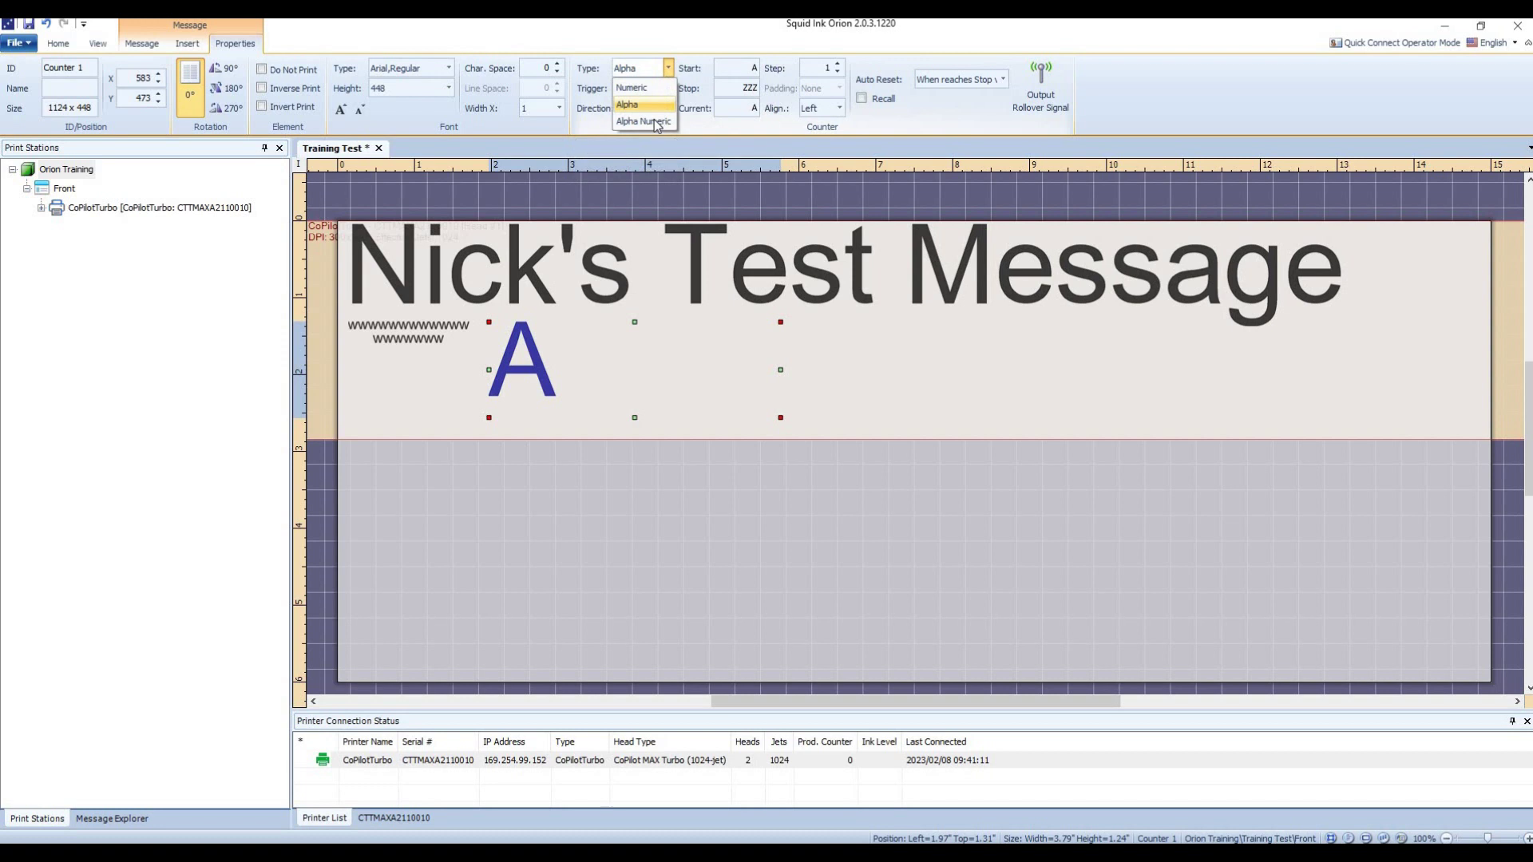
click(656, 124)
click(669, 69)
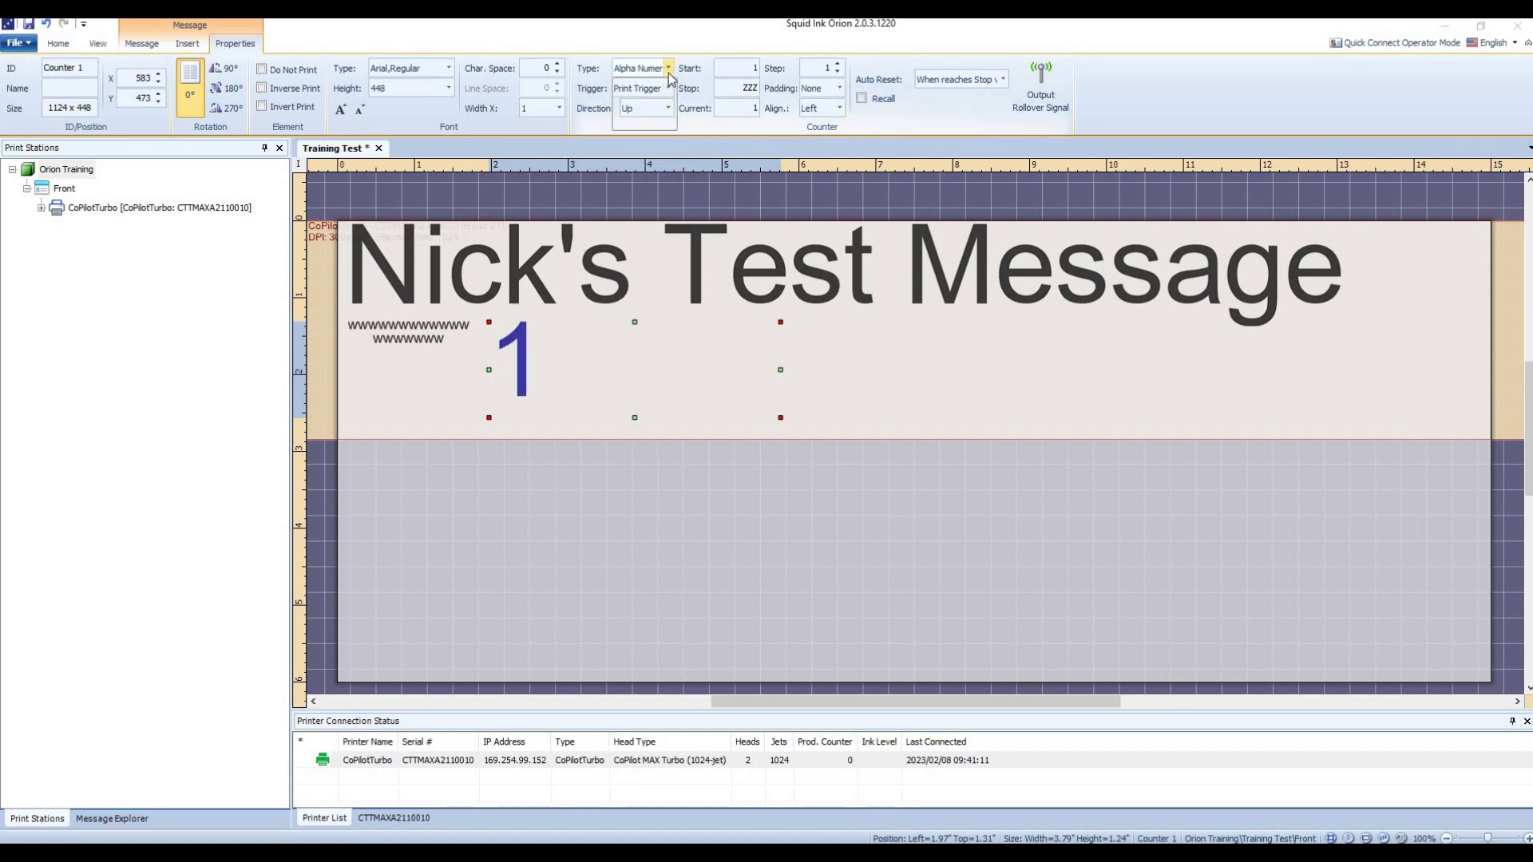
click(660, 86)
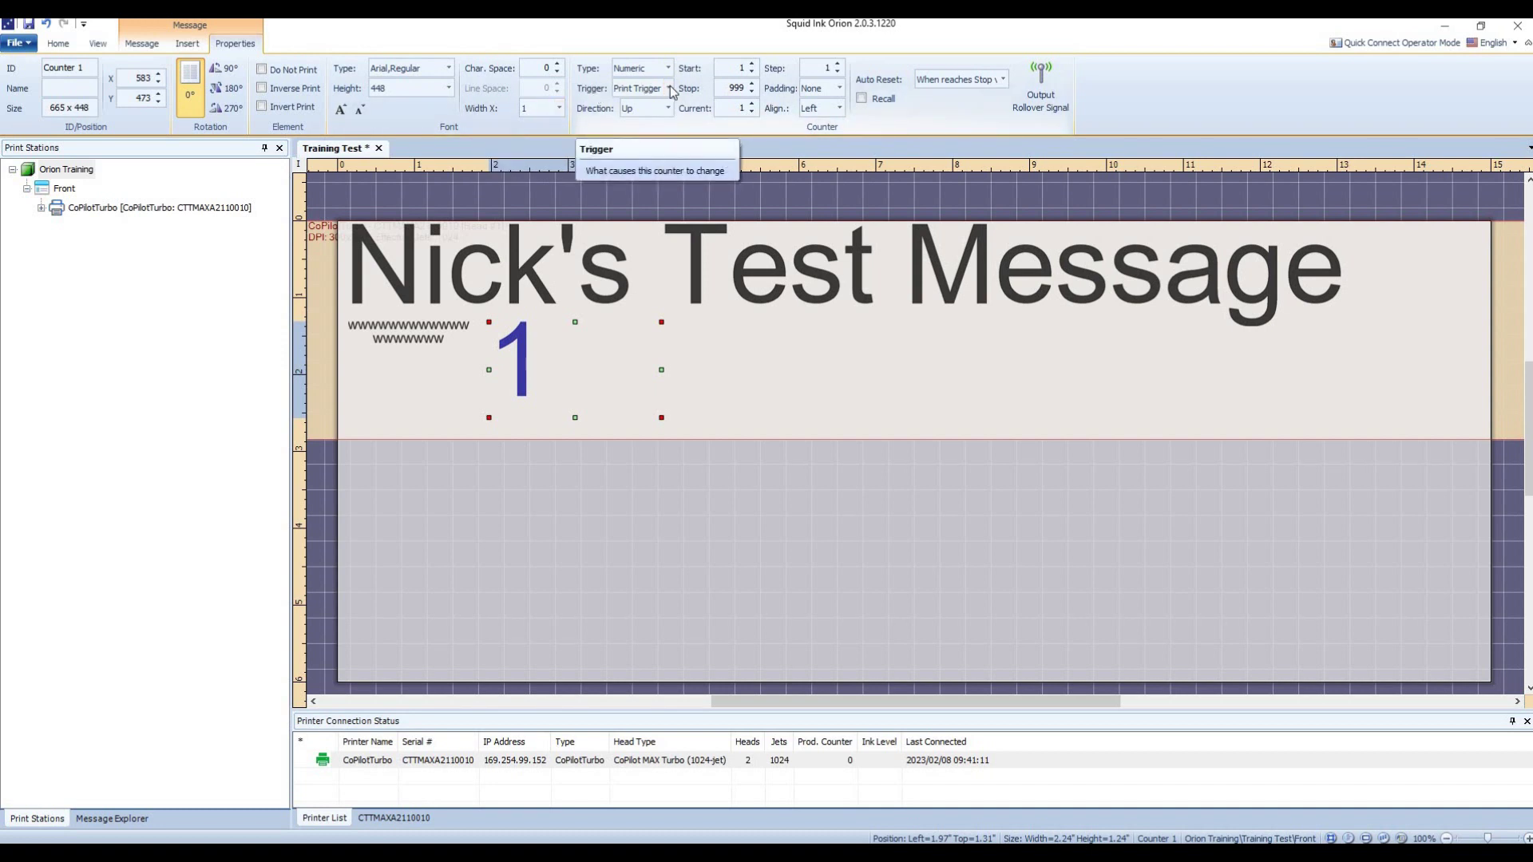
click(669, 89)
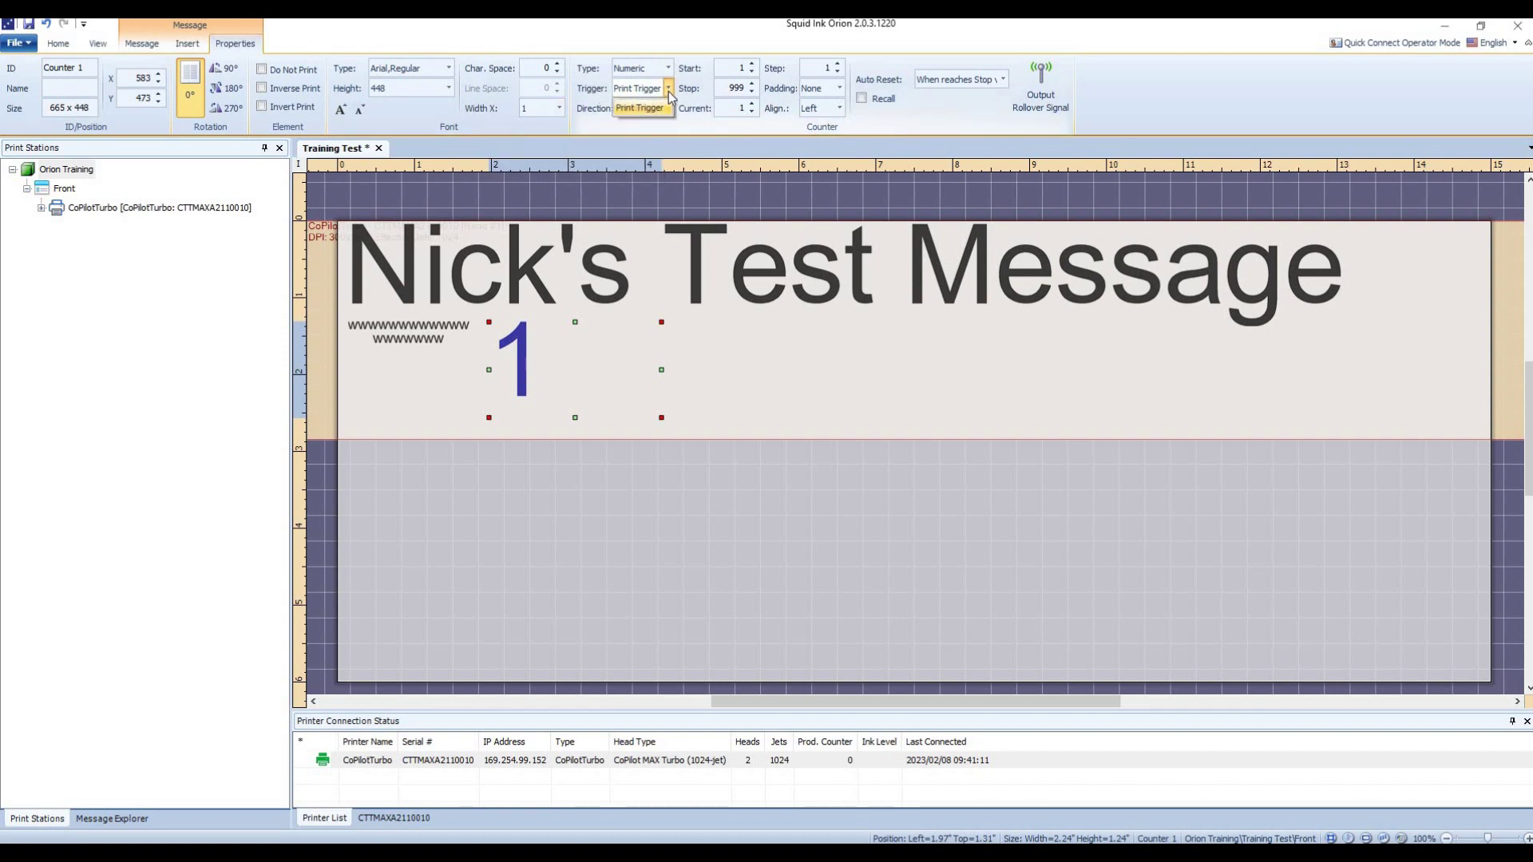
click(669, 91)
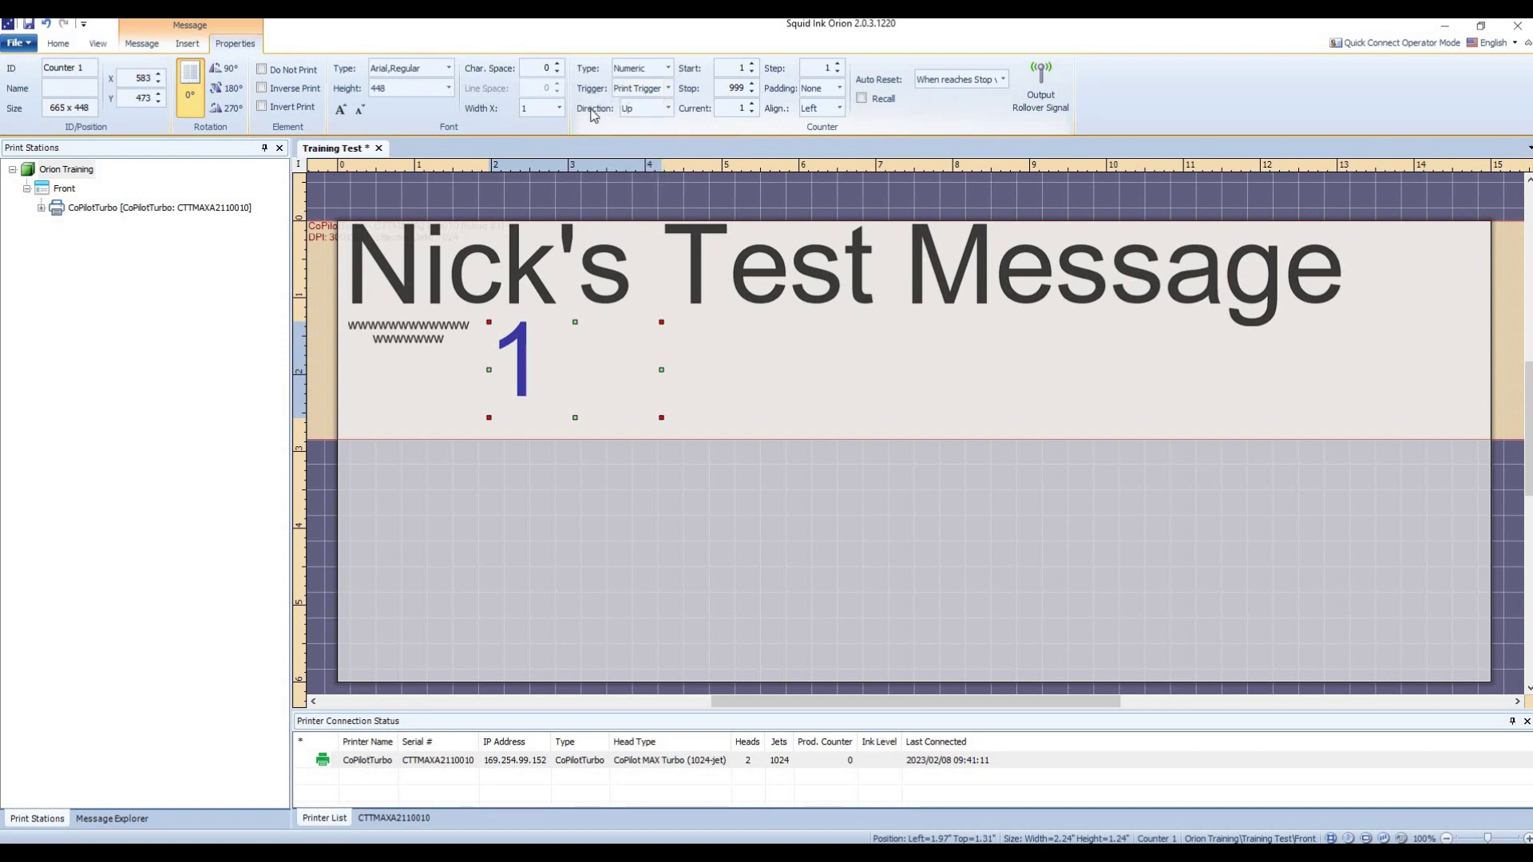
click(665, 108)
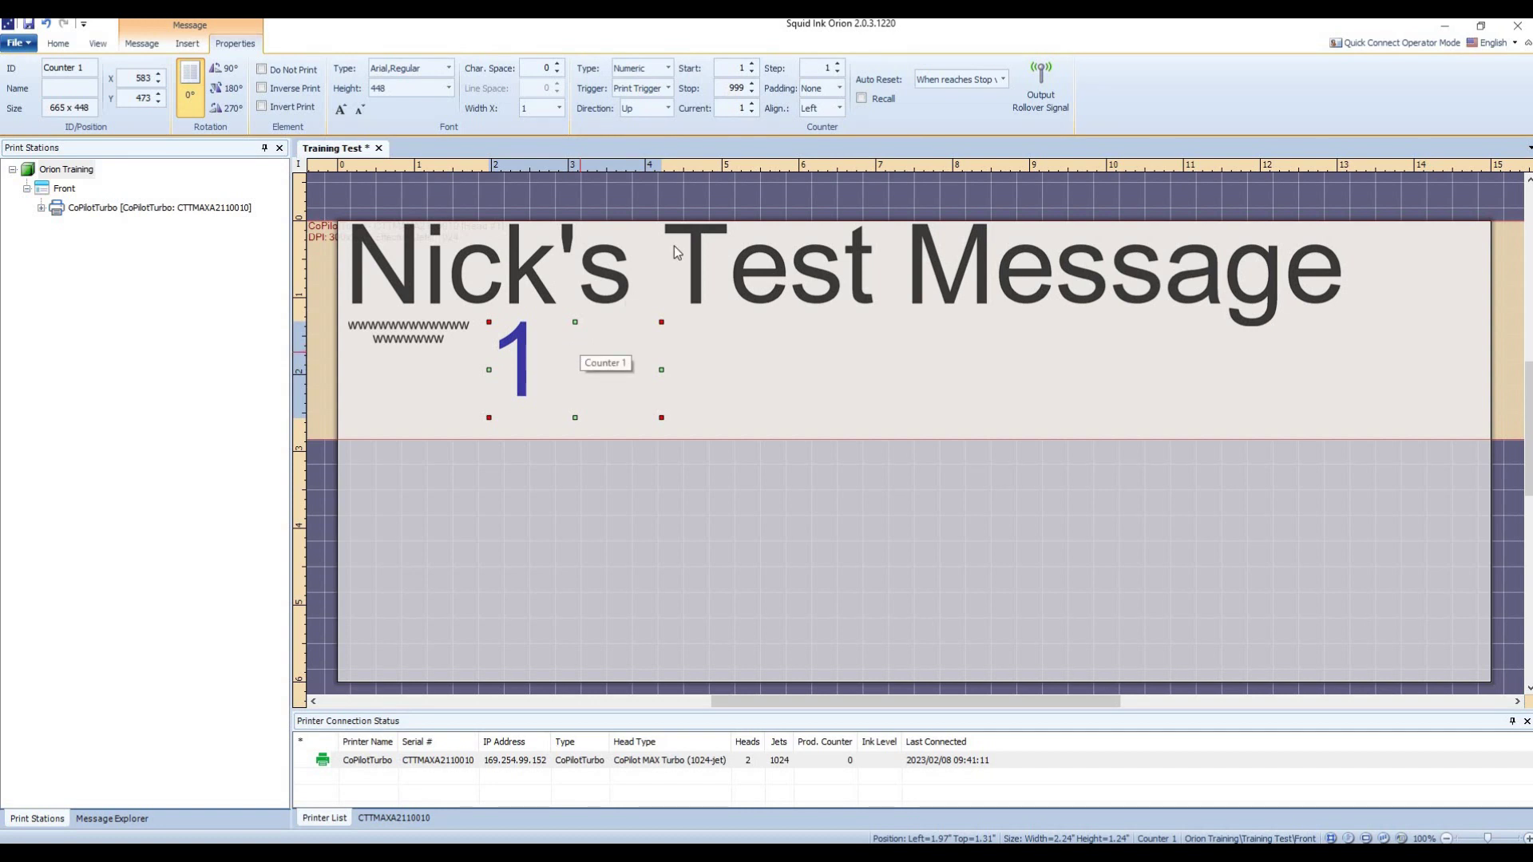
Set the counter's stop value to 999999
double_click(732, 87)
click(730, 86)
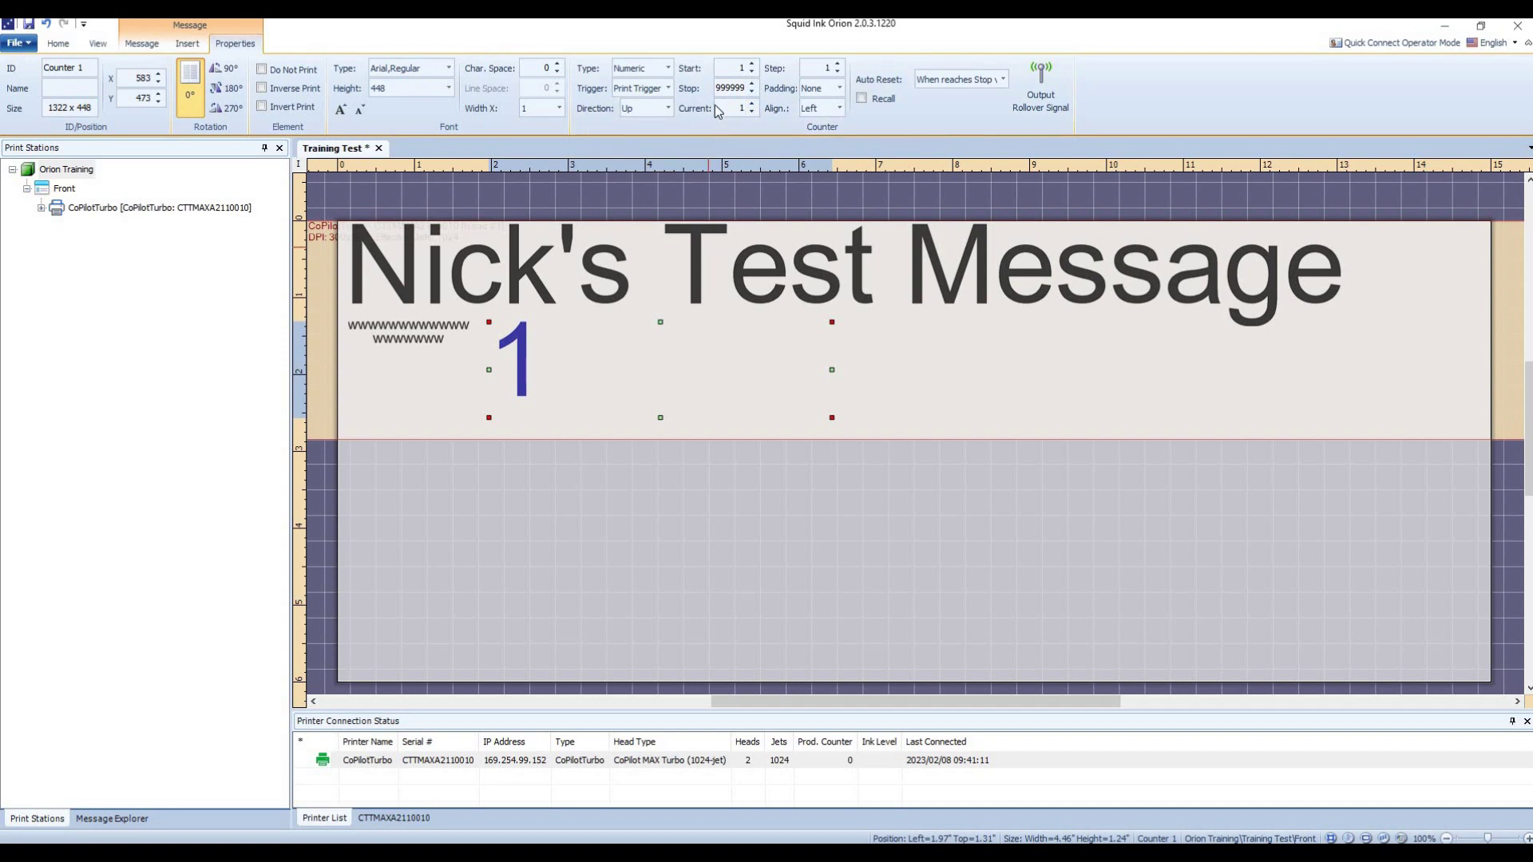
click(751, 91)
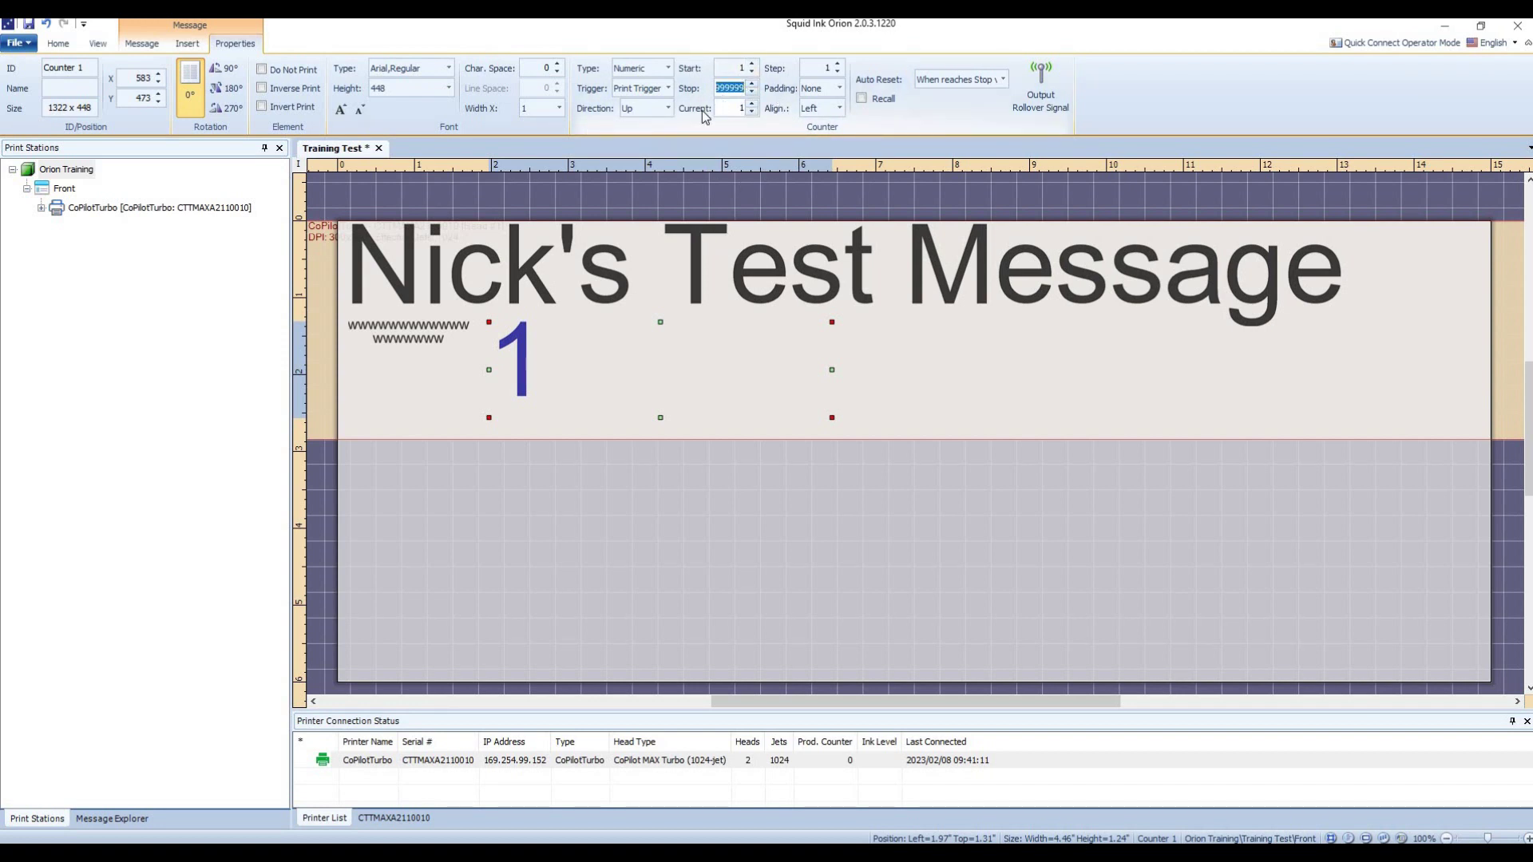
Try the counter's step increment, return it to 1, and pad the counter with 0
click(838, 67)
click(838, 67)
click(837, 74)
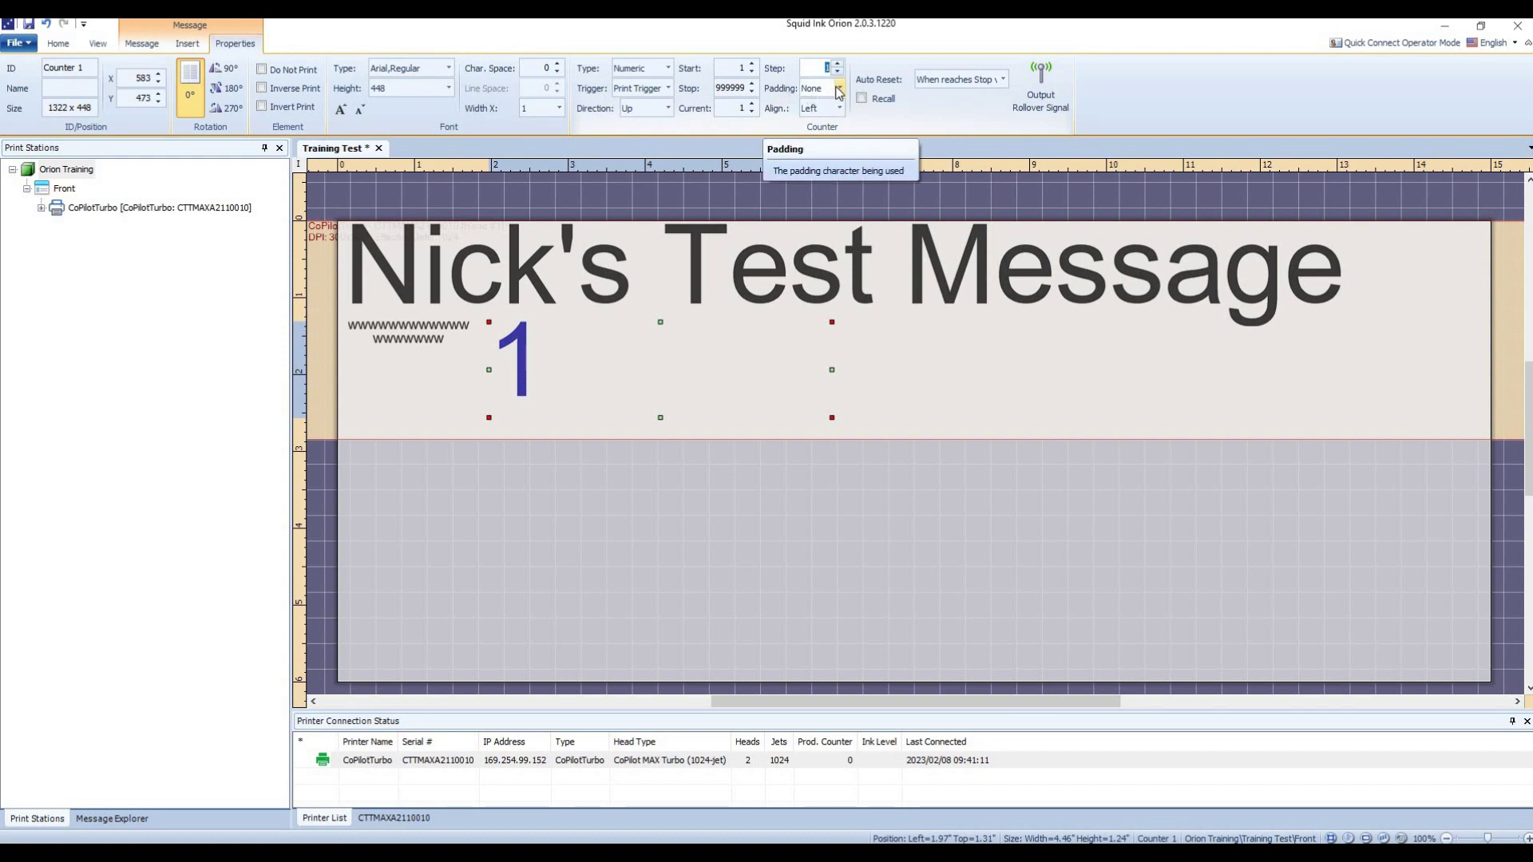
click(838, 89)
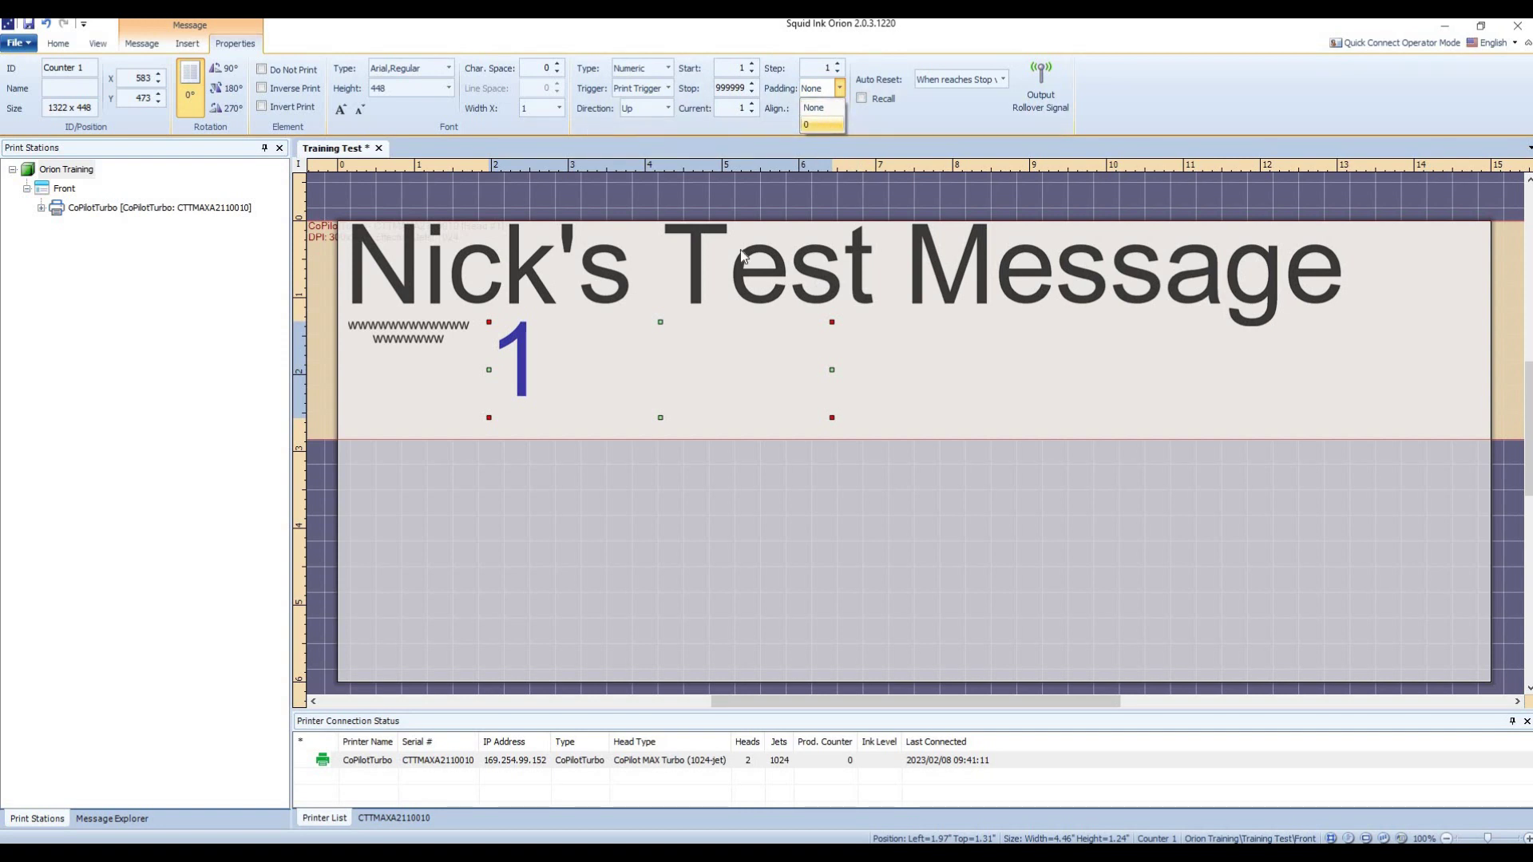
key(Return)
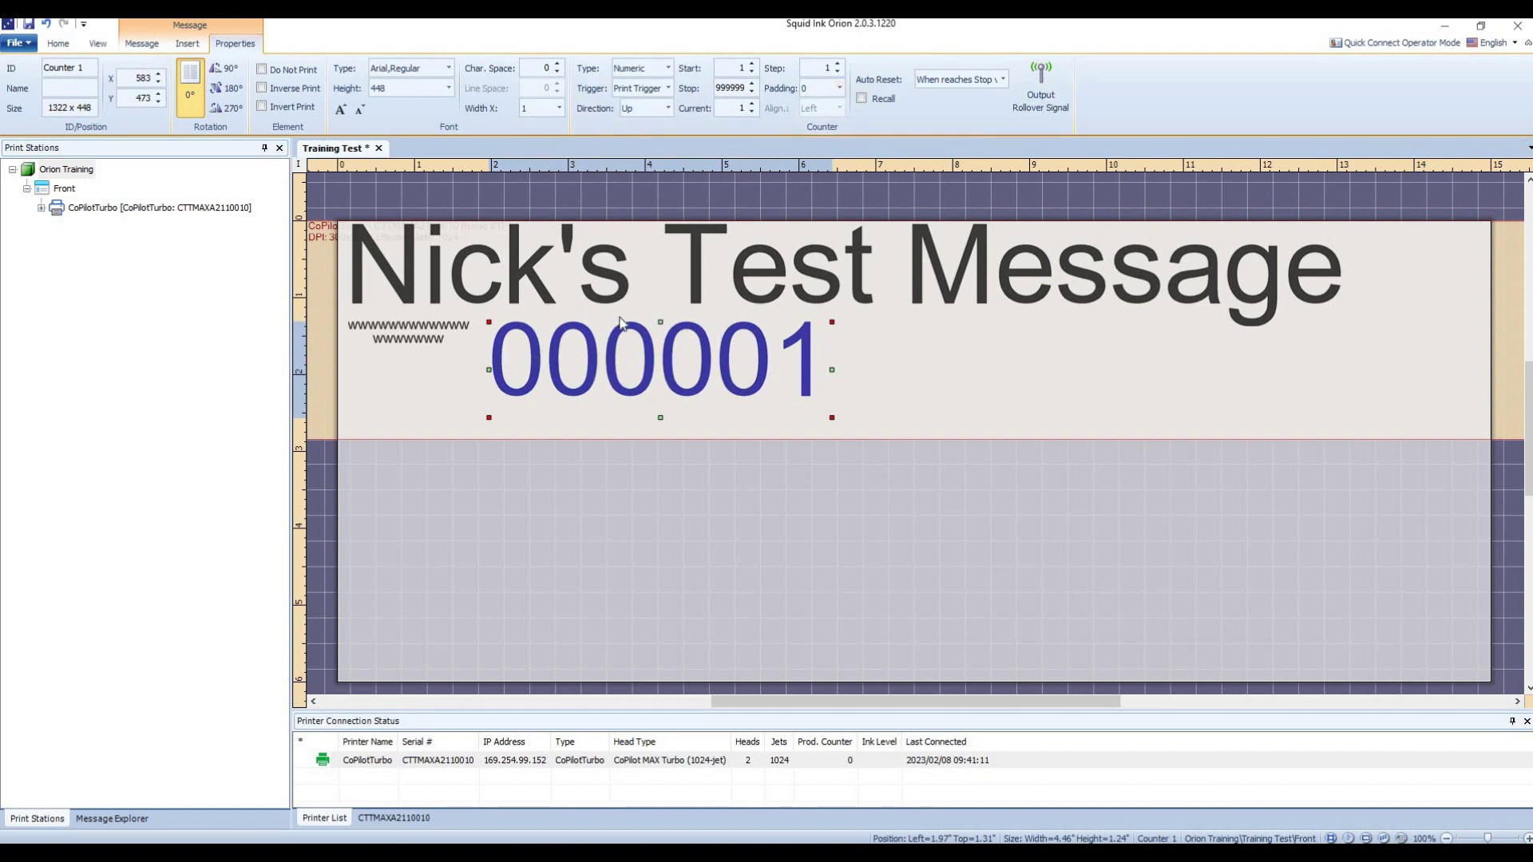
Switch the counter's padding to None and back to 0
click(840, 89)
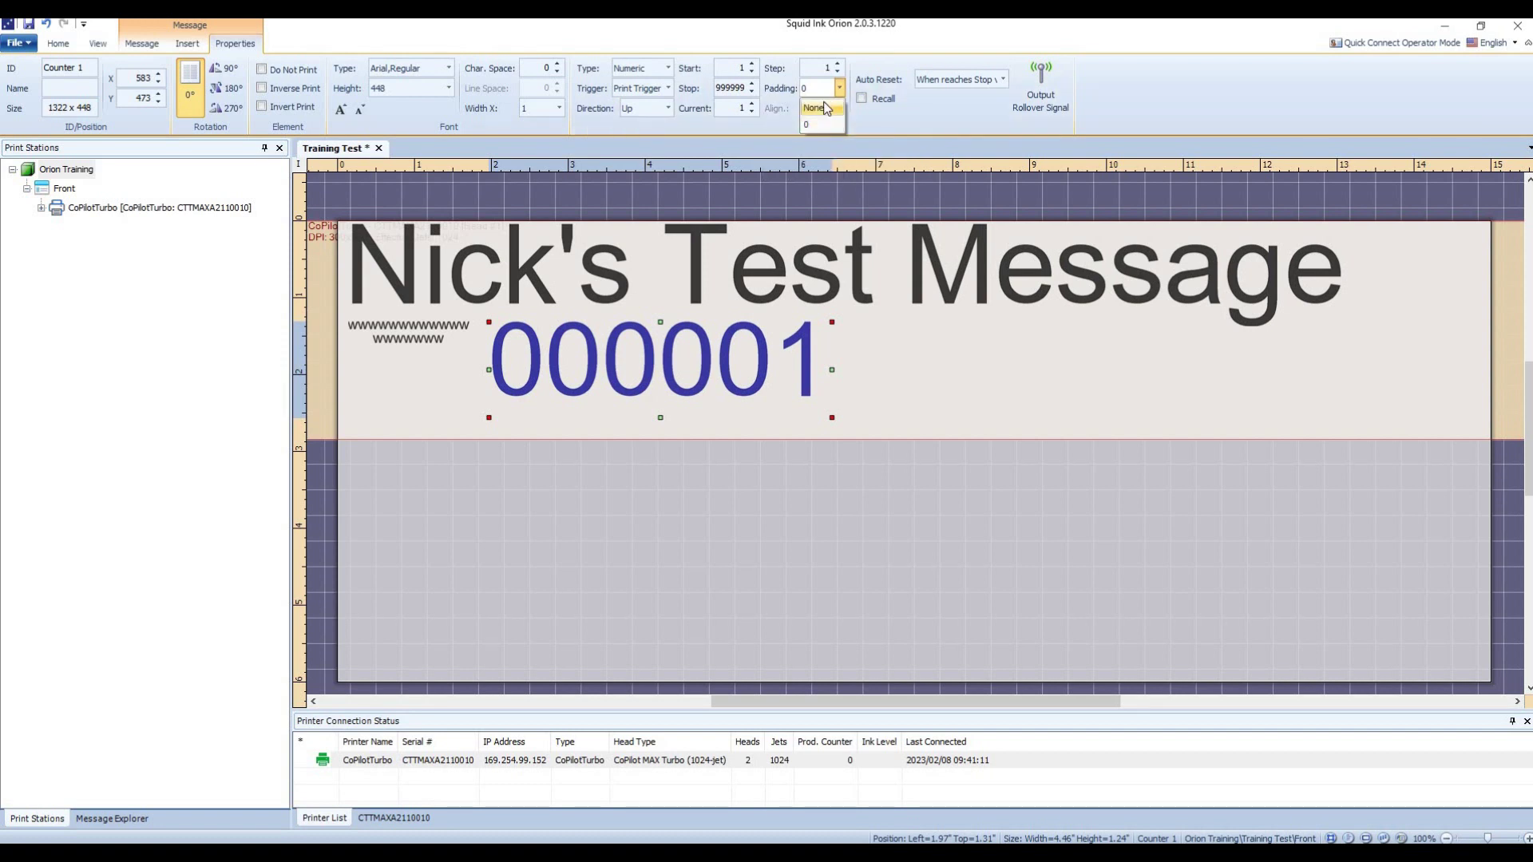
click(818, 102)
click(841, 88)
click(819, 116)
Set the counter's stop value to 999
drag(721, 87, 763, 87)
text(99)
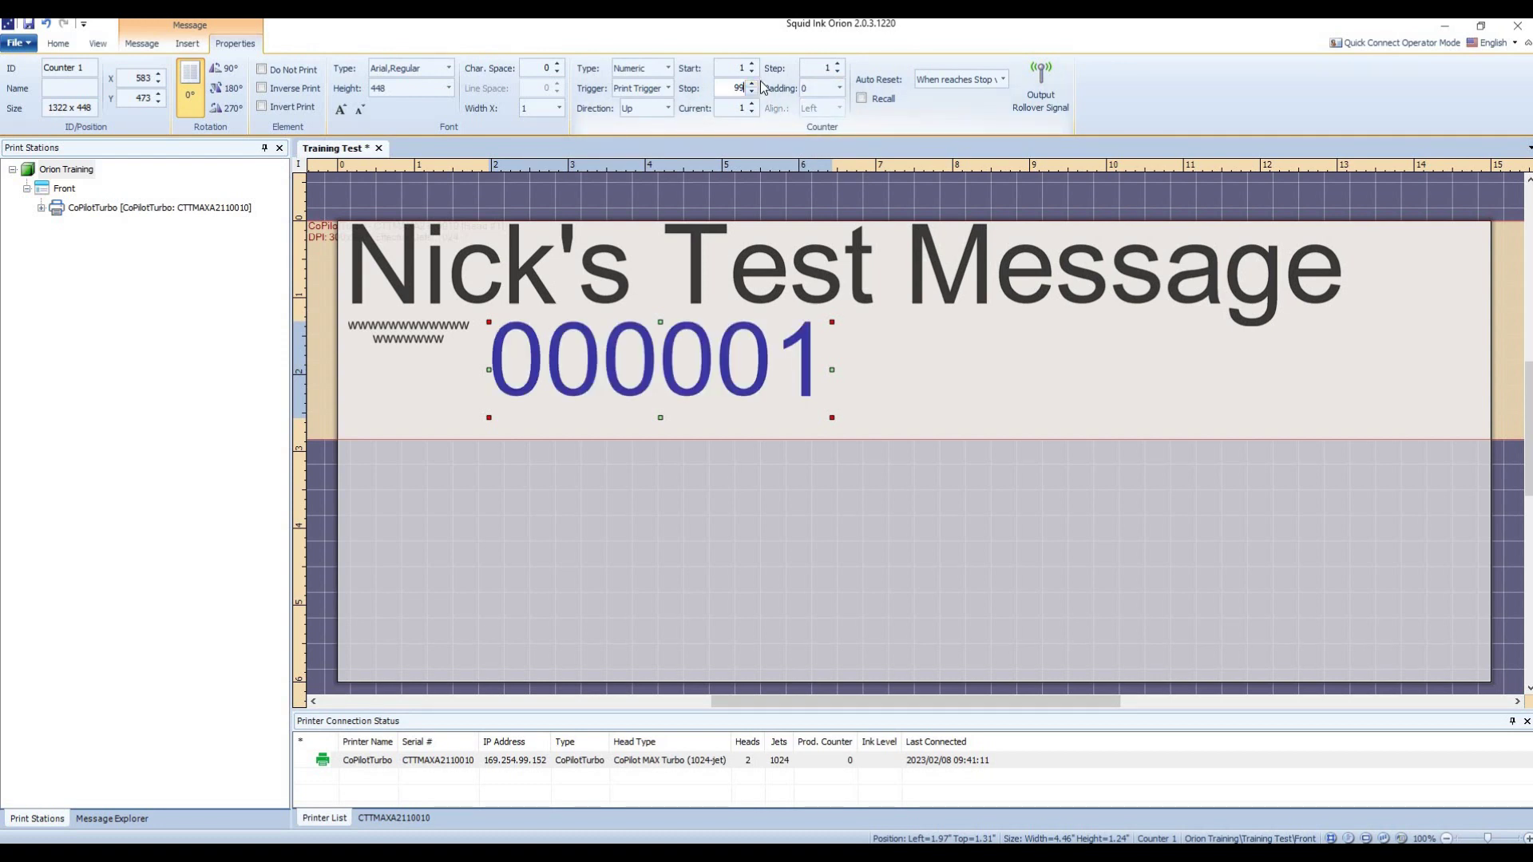
key(Return)
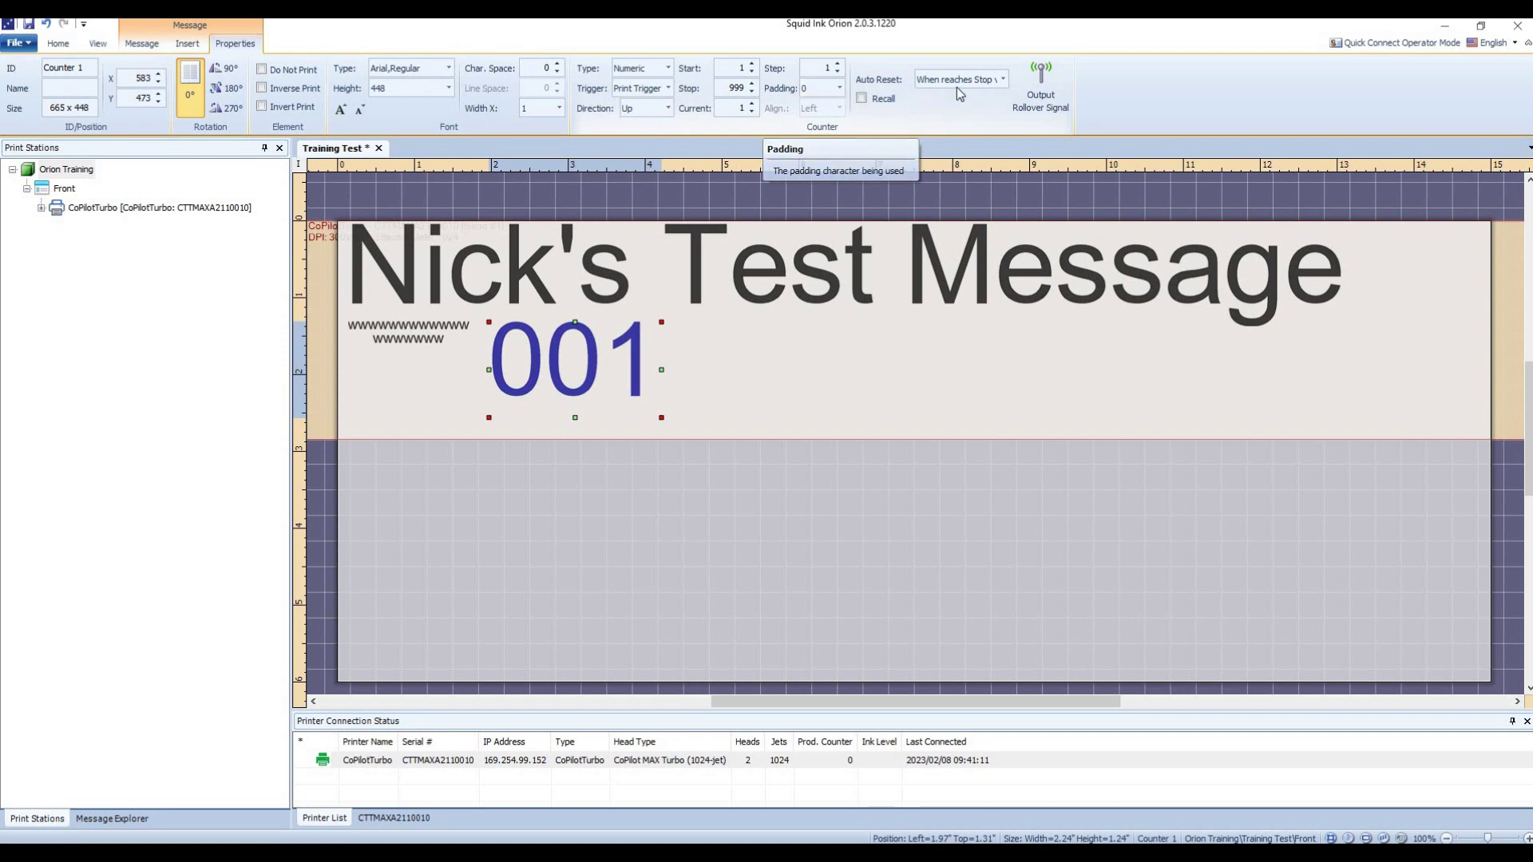
Try the Daily at certain time auto reset on the counter and restore When reaches Stop value
click(1003, 81)
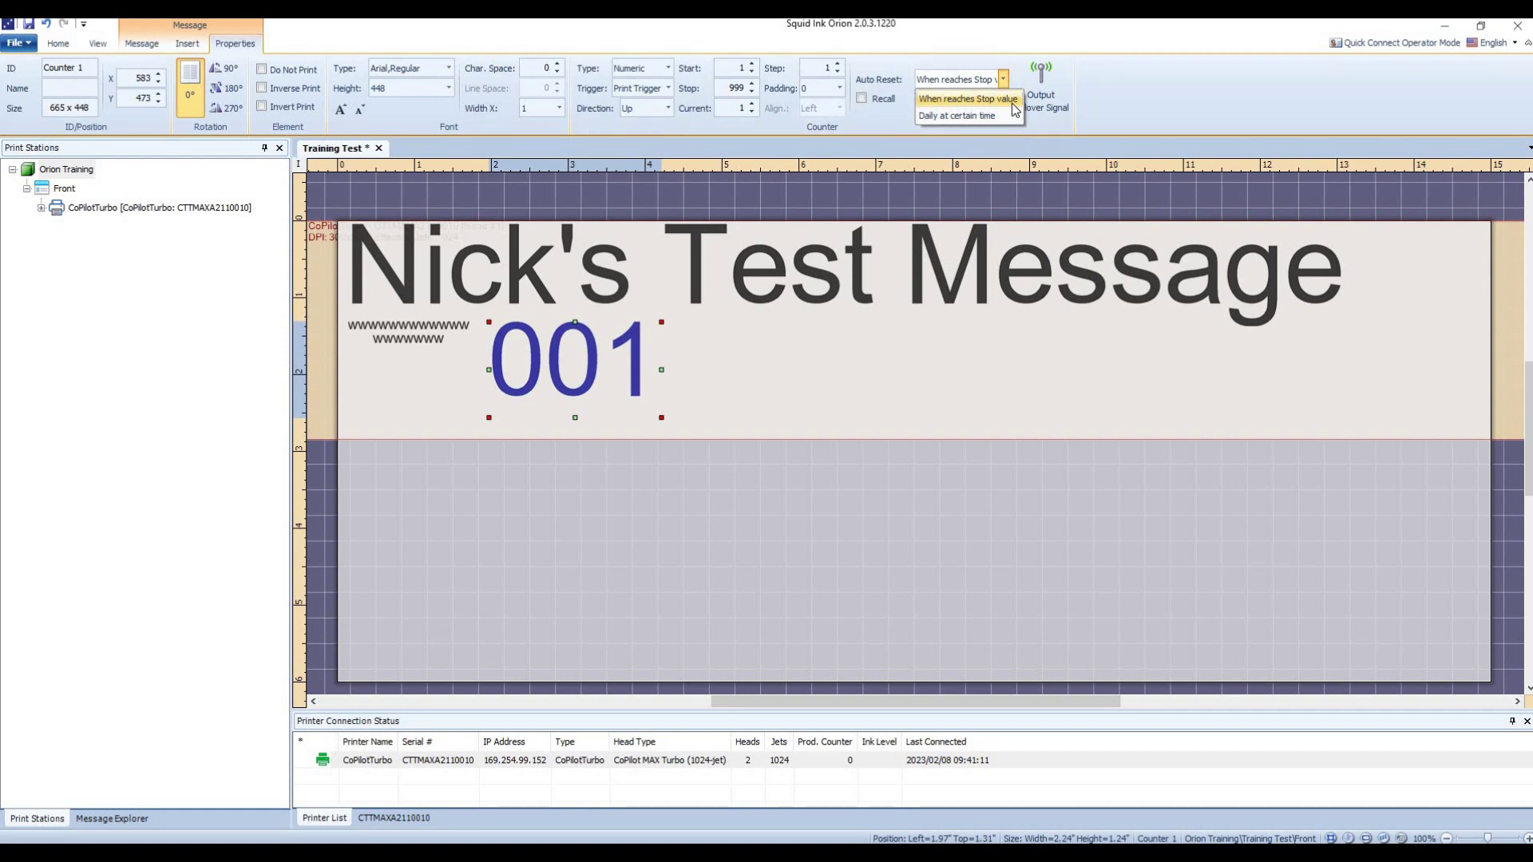
click(955, 117)
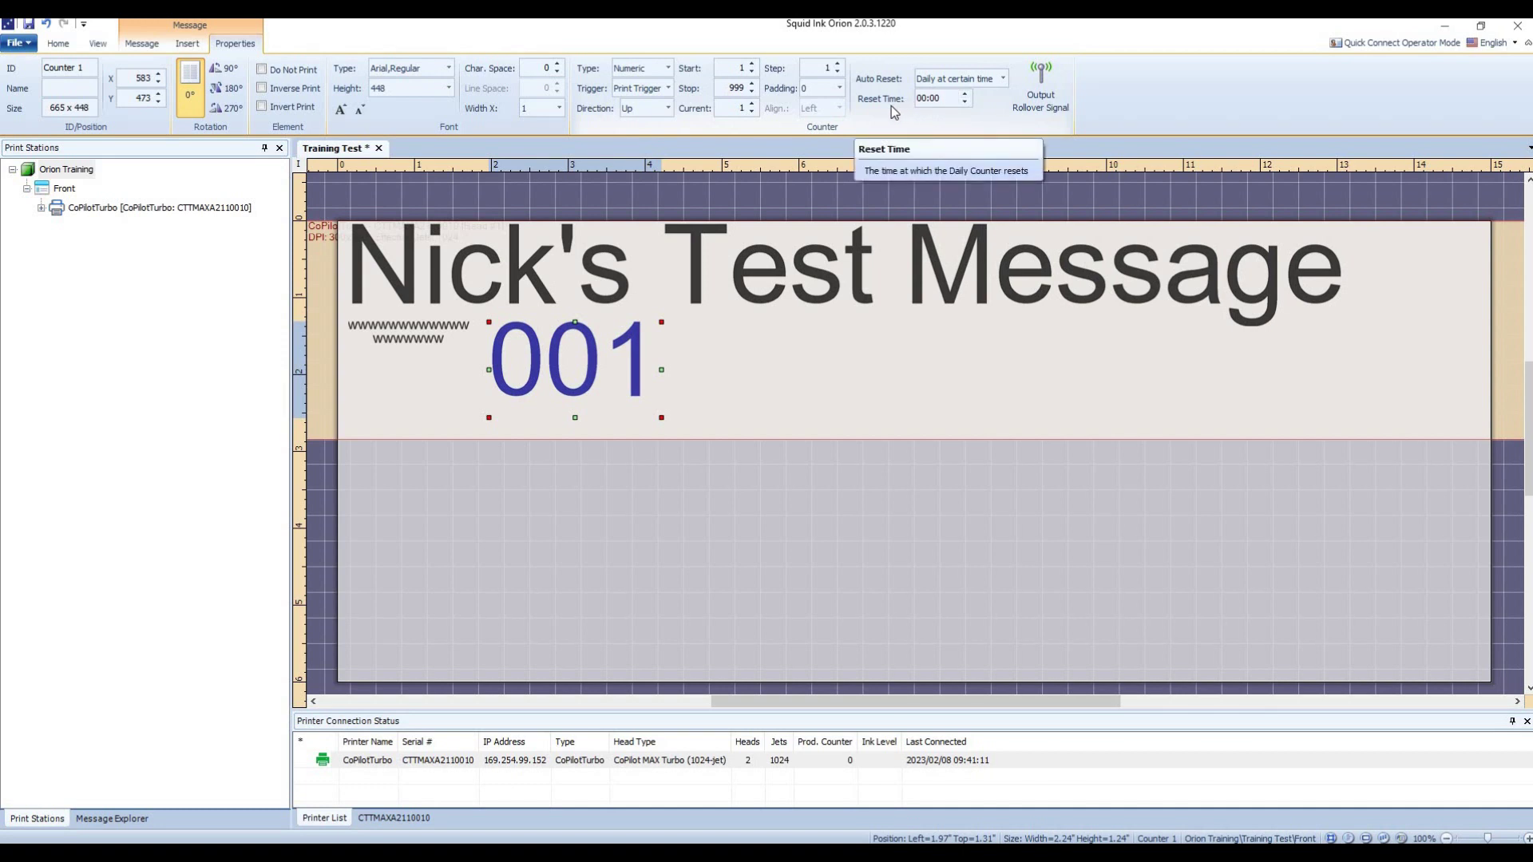
click(926, 99)
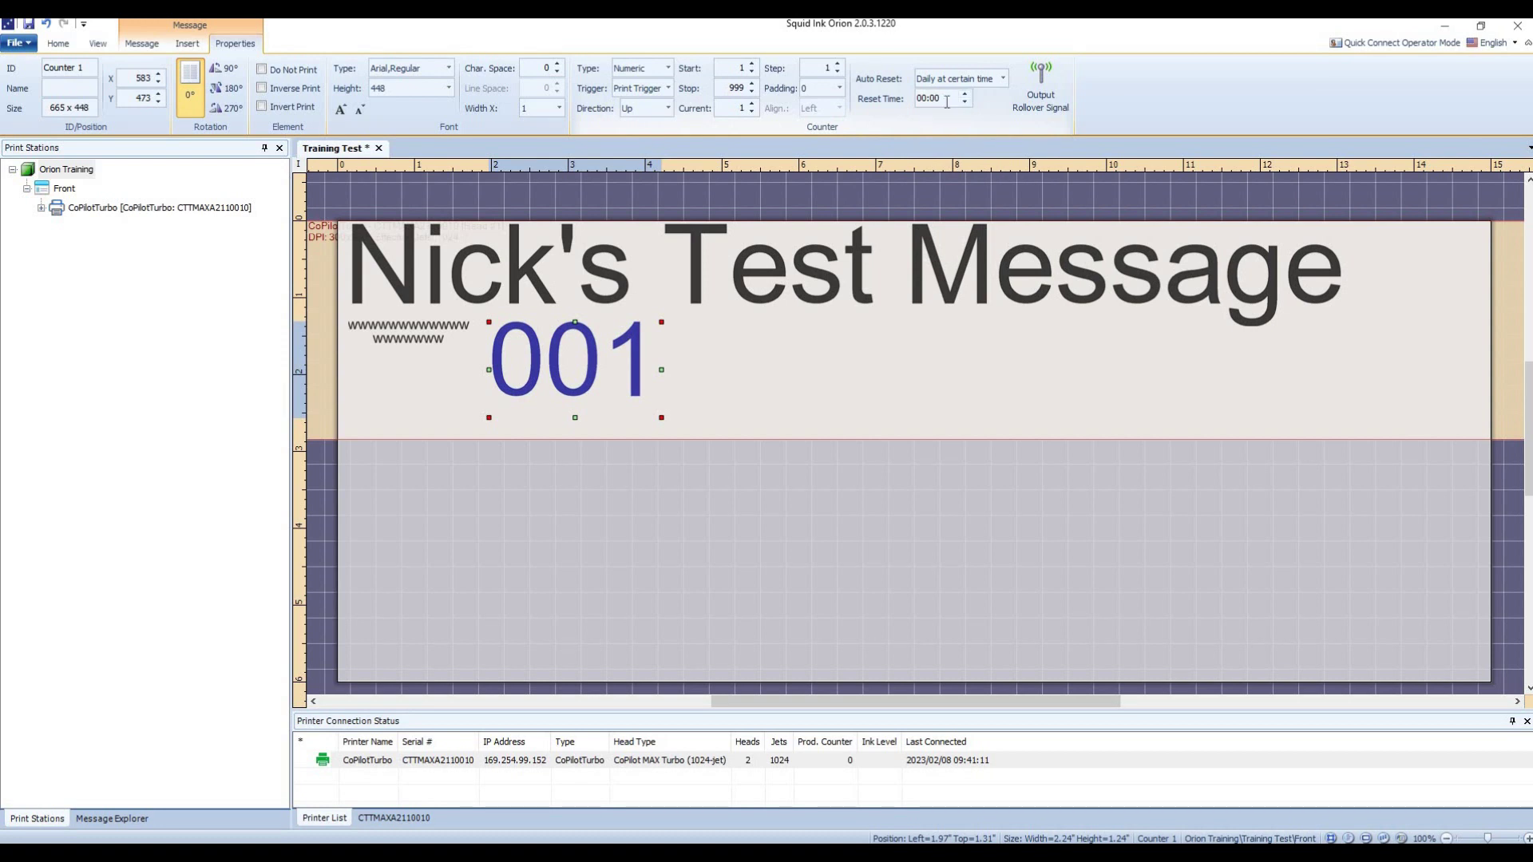
click(1002, 79)
click(970, 94)
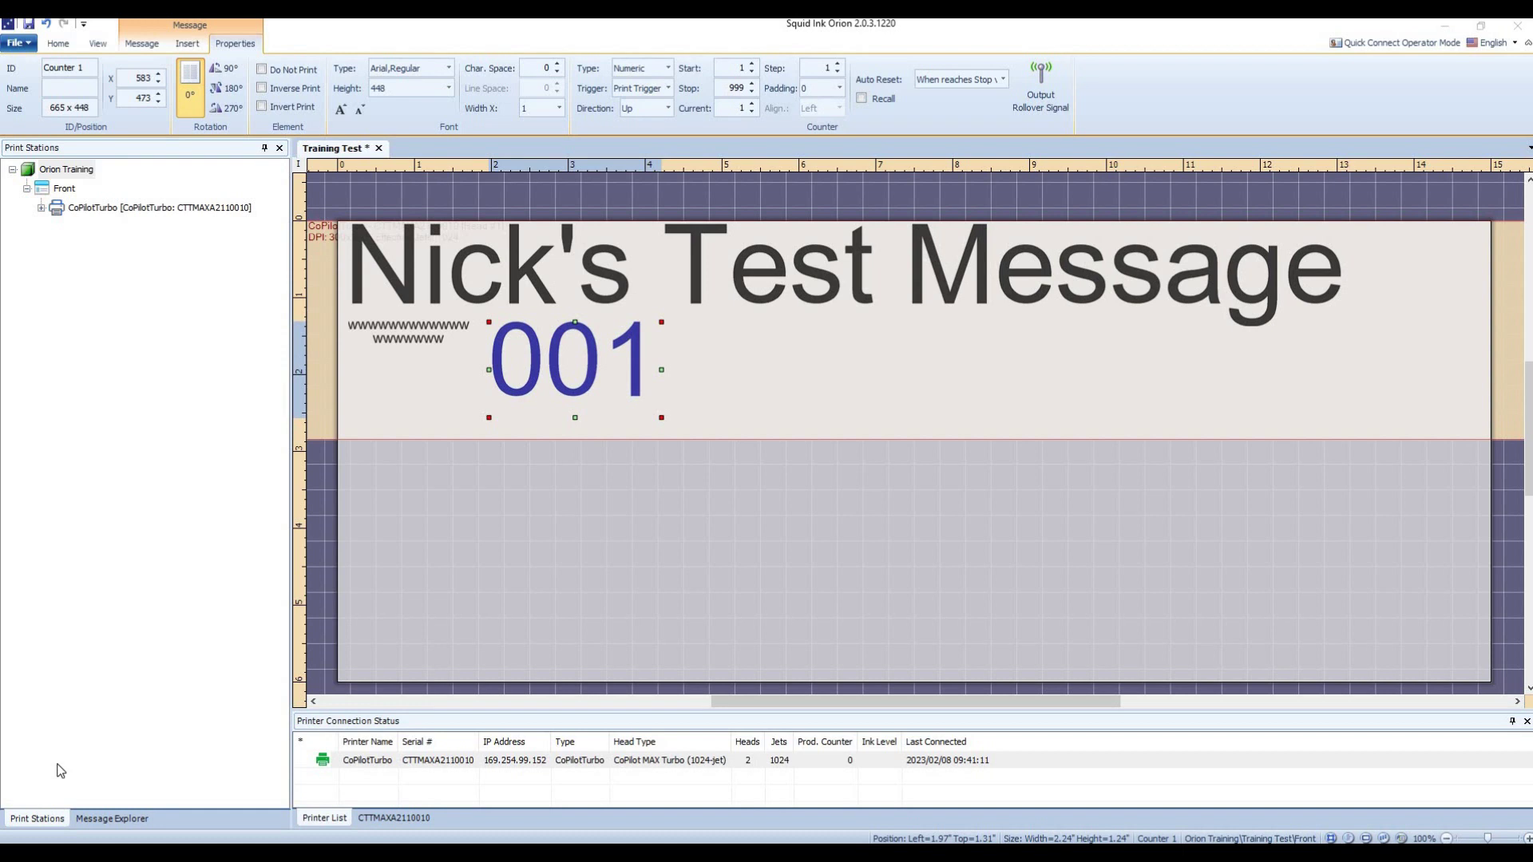
Add a date element with a height of 256 and position it beside the counter at about X 1342, Y 468
scroll(534, 448, down, 1)
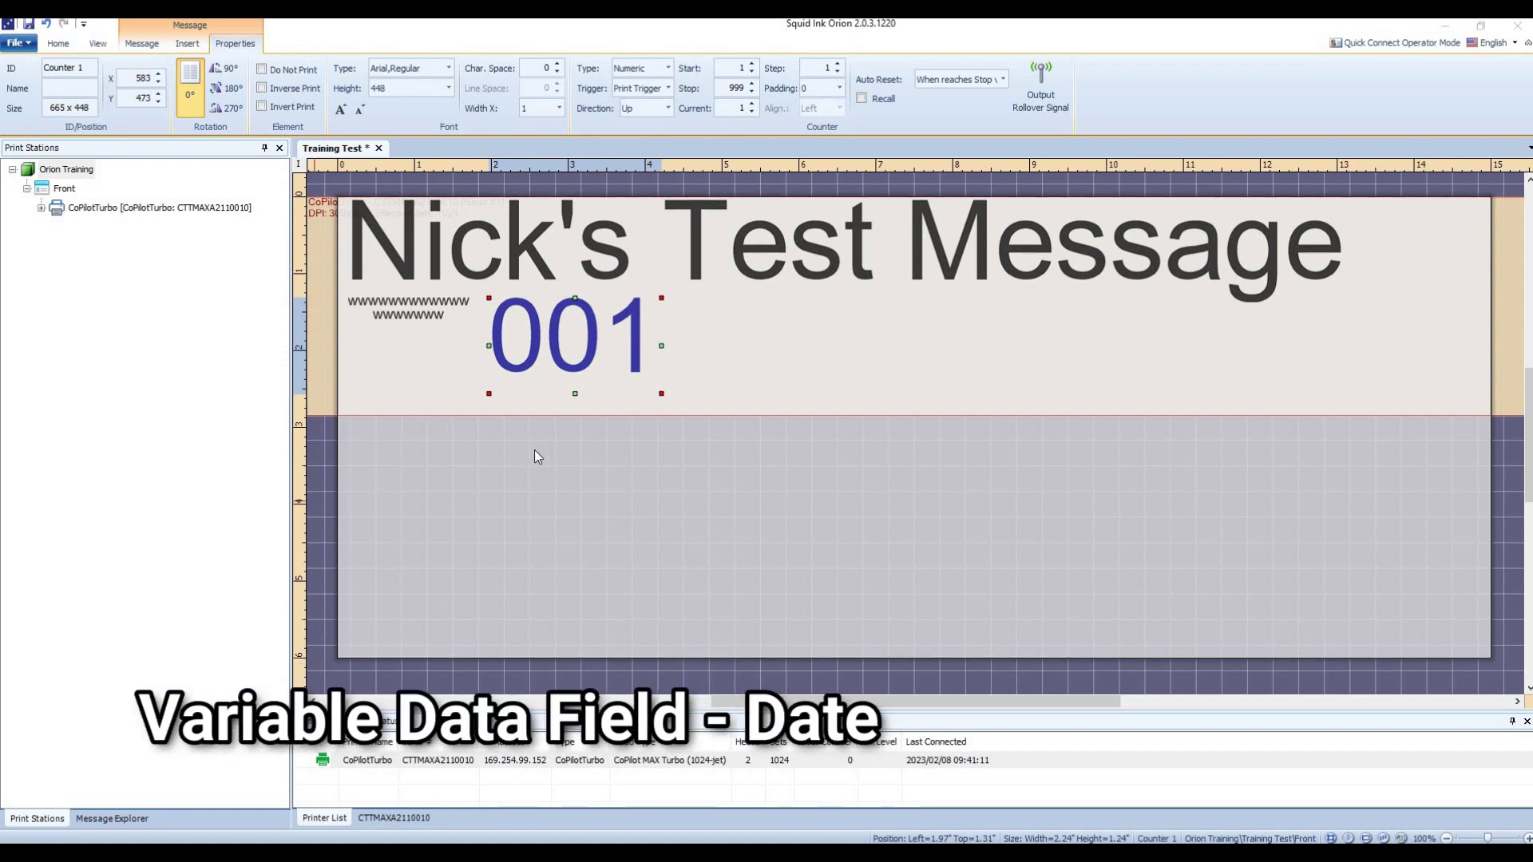
right_click(751, 318)
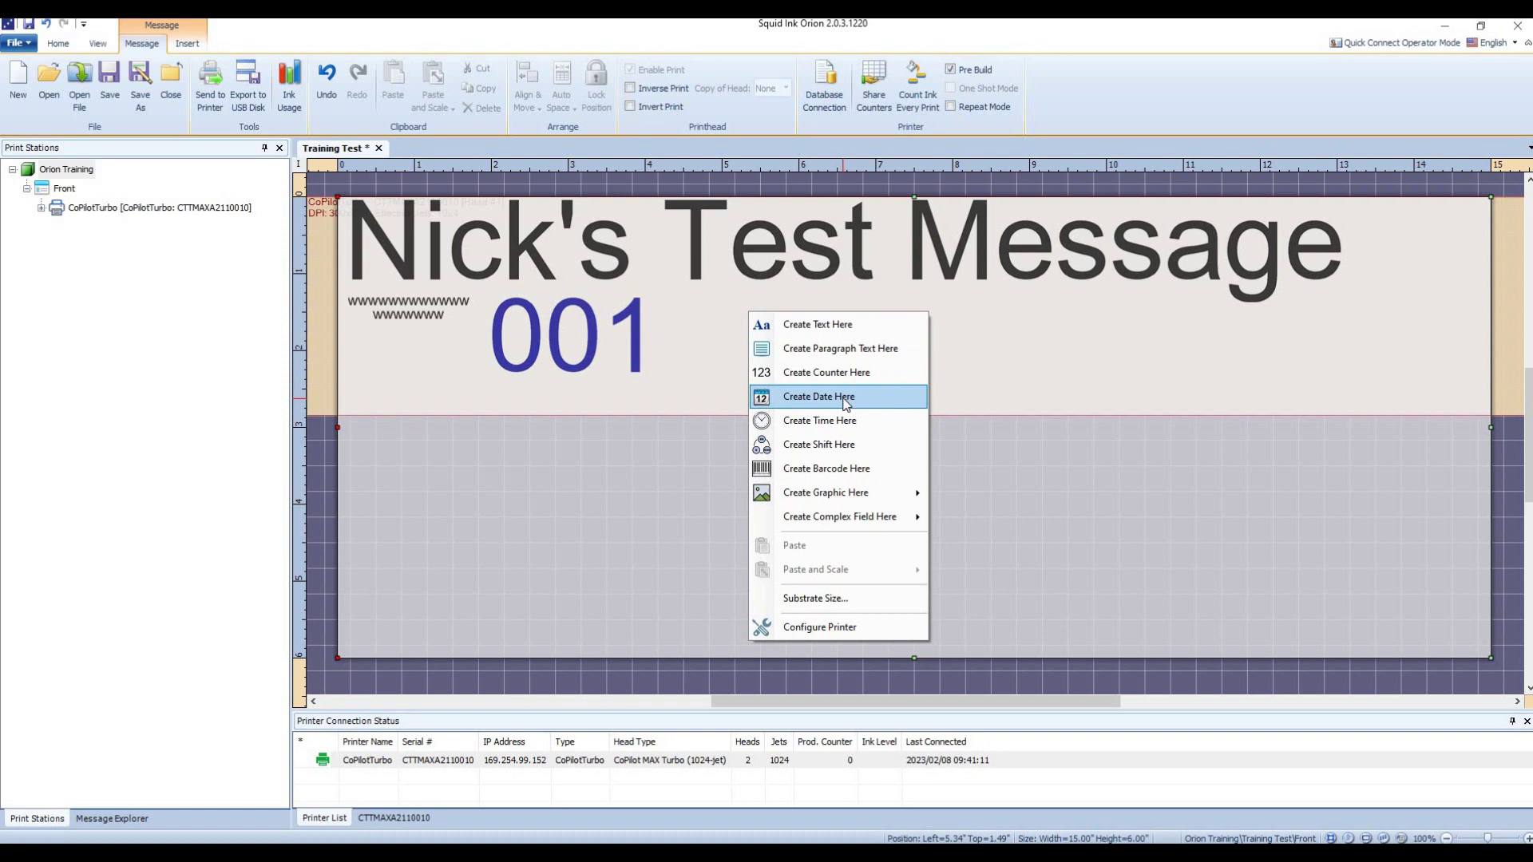
click(846, 396)
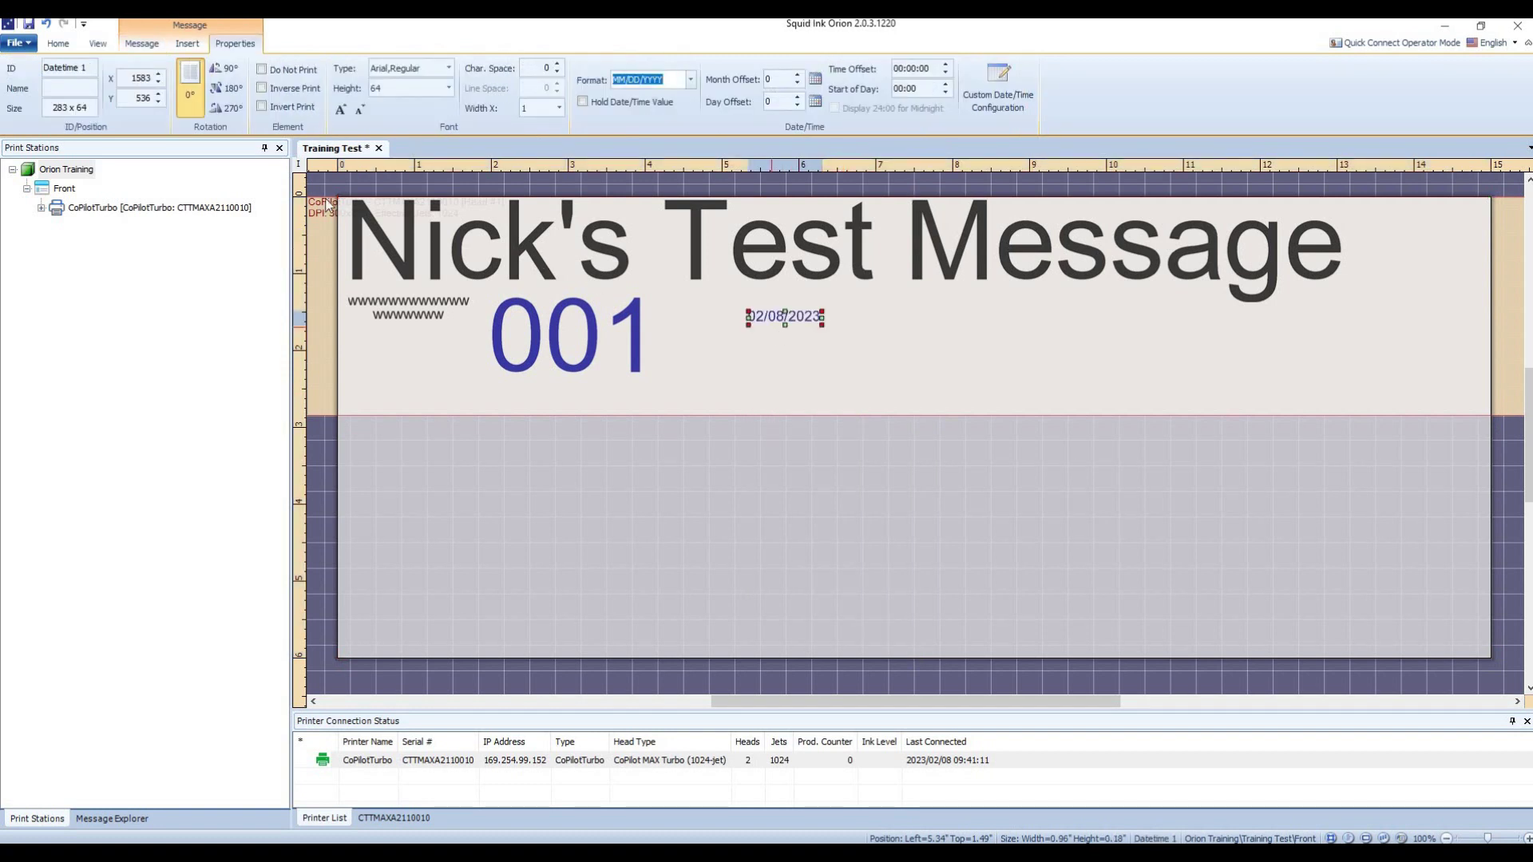
click(449, 88)
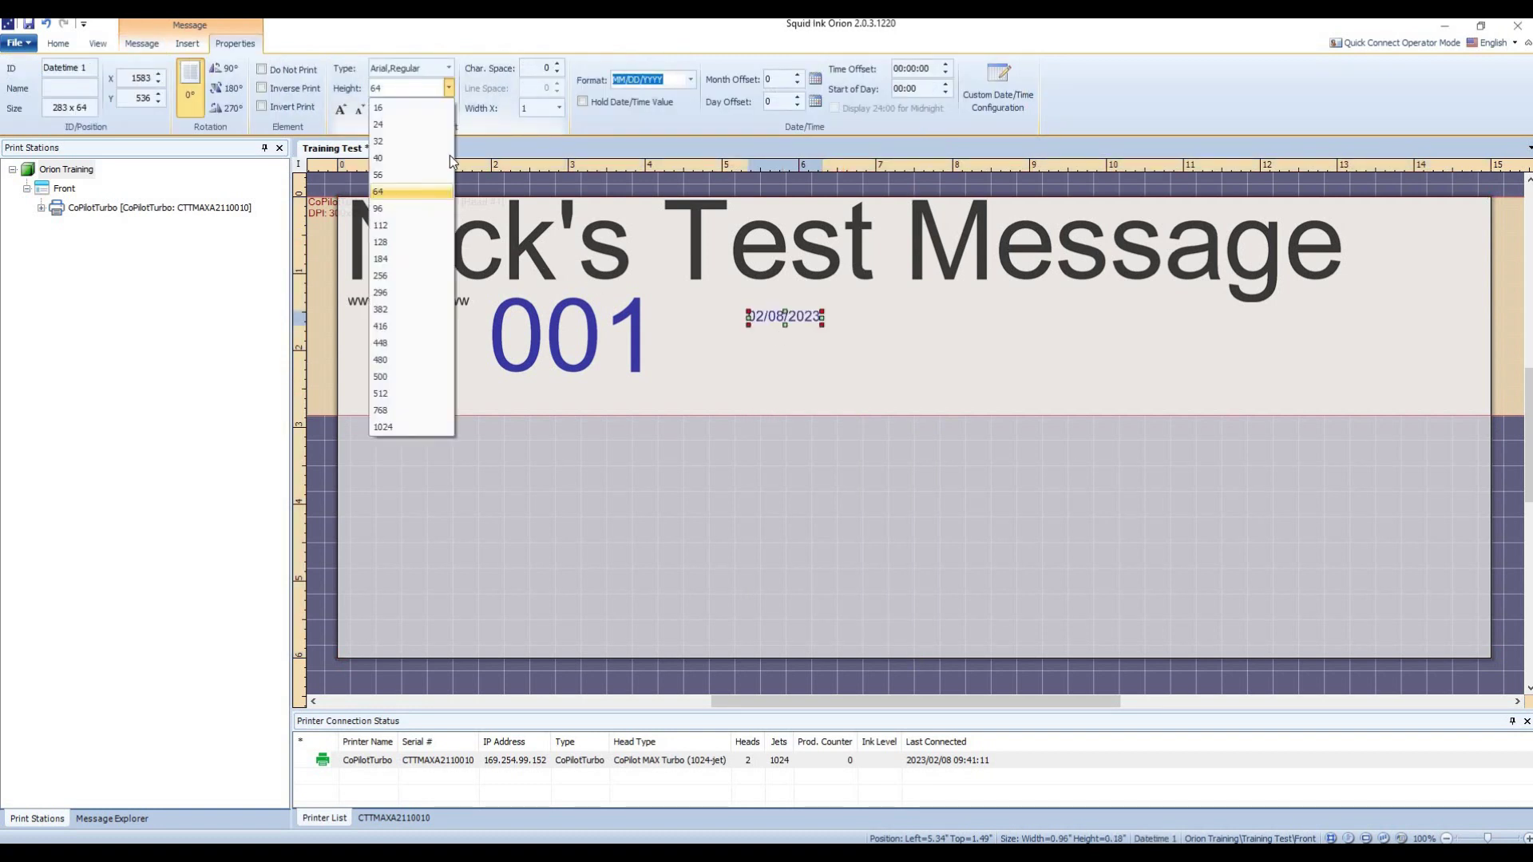
click(433, 276)
mouse_move(882, 335)
mouse_down()
mouse_move(902, 339)
mouse_move(885, 341)
mouse_up()
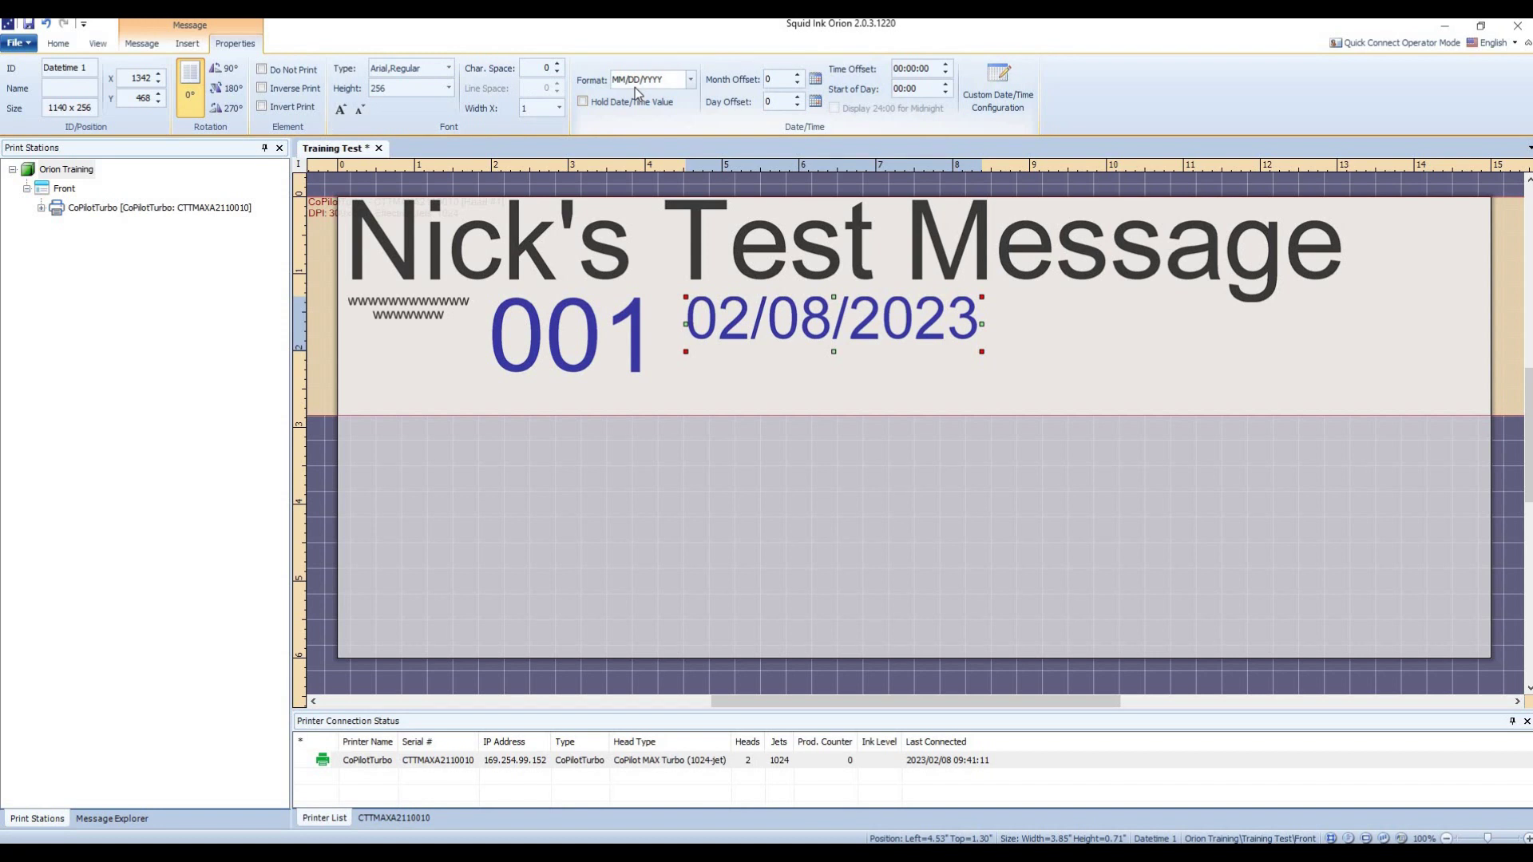
Replace the date element's format with the custom format MMDDYY
mouse_move(630, 85)
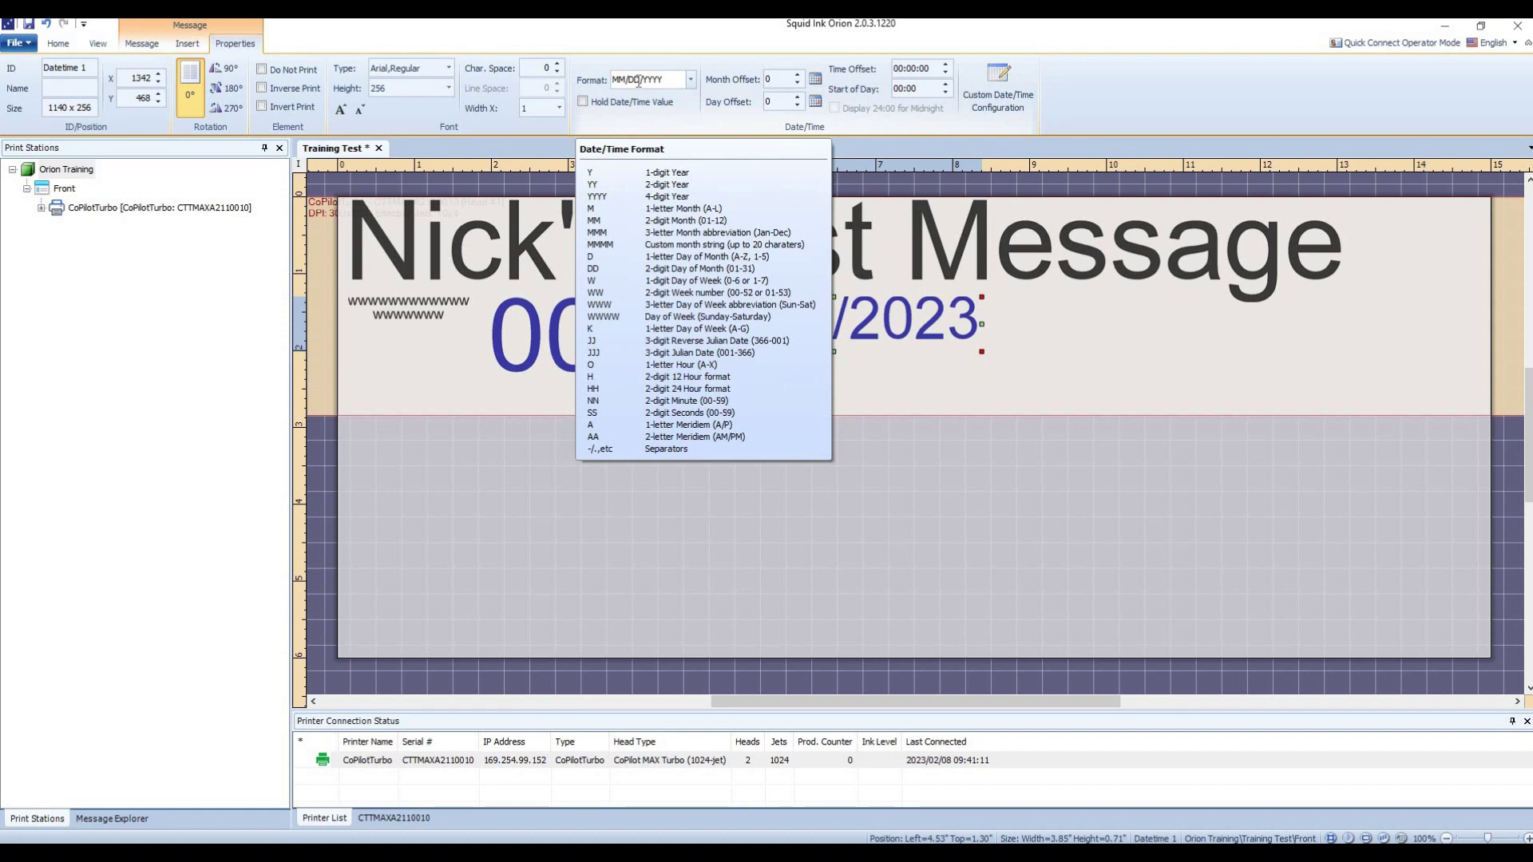
click(688, 79)
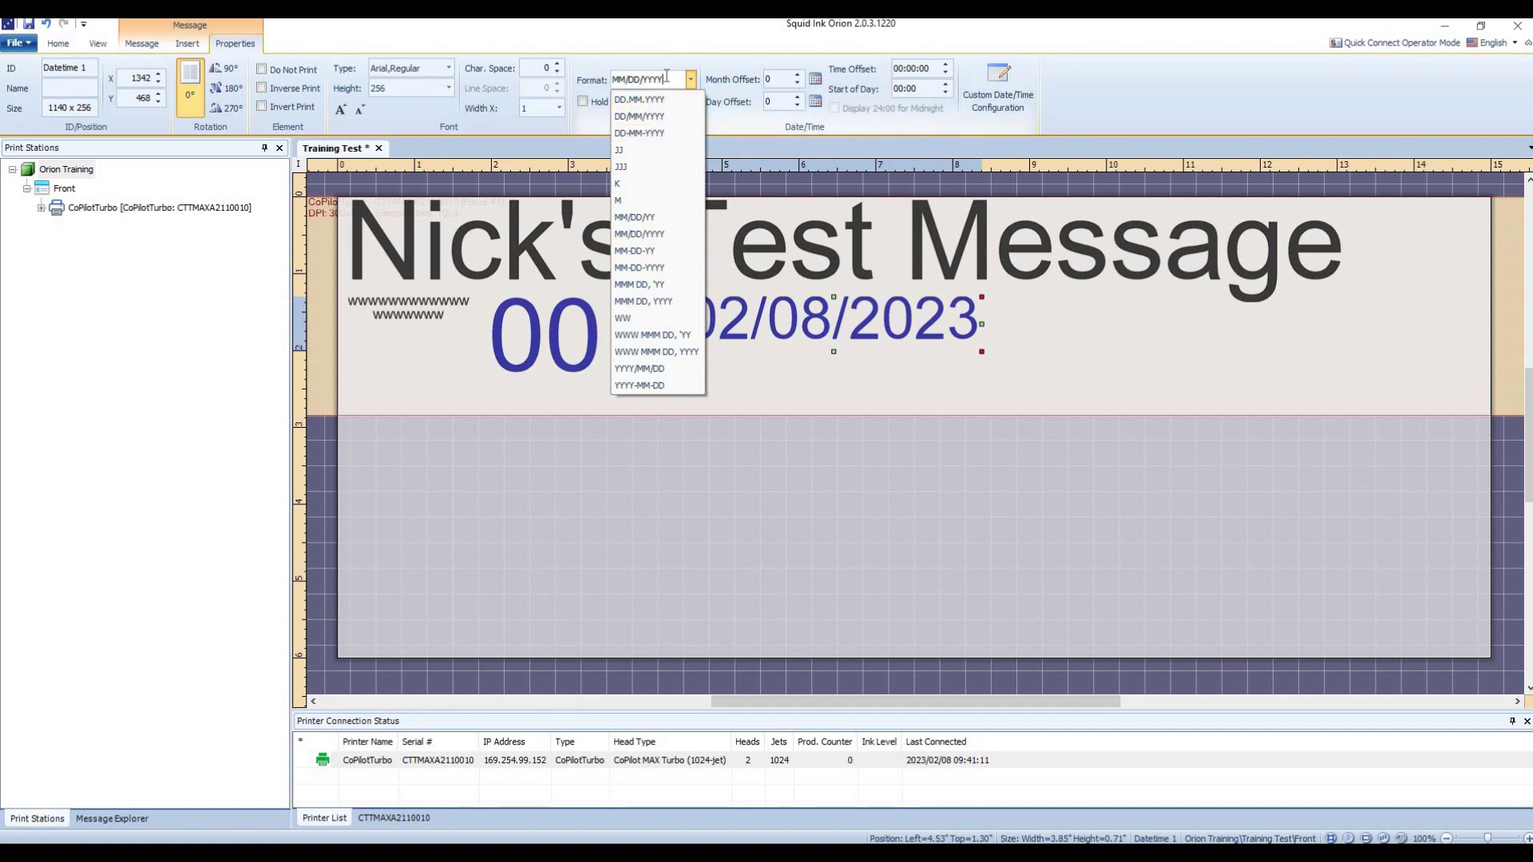
key(BackSpace)
key(BackSpace)
key(BackSpace)
key(BackSpace)
key(BackSpace)
key(BackSpace)
key(BackSpace)
key(BackSpace)
key(BackSpace)
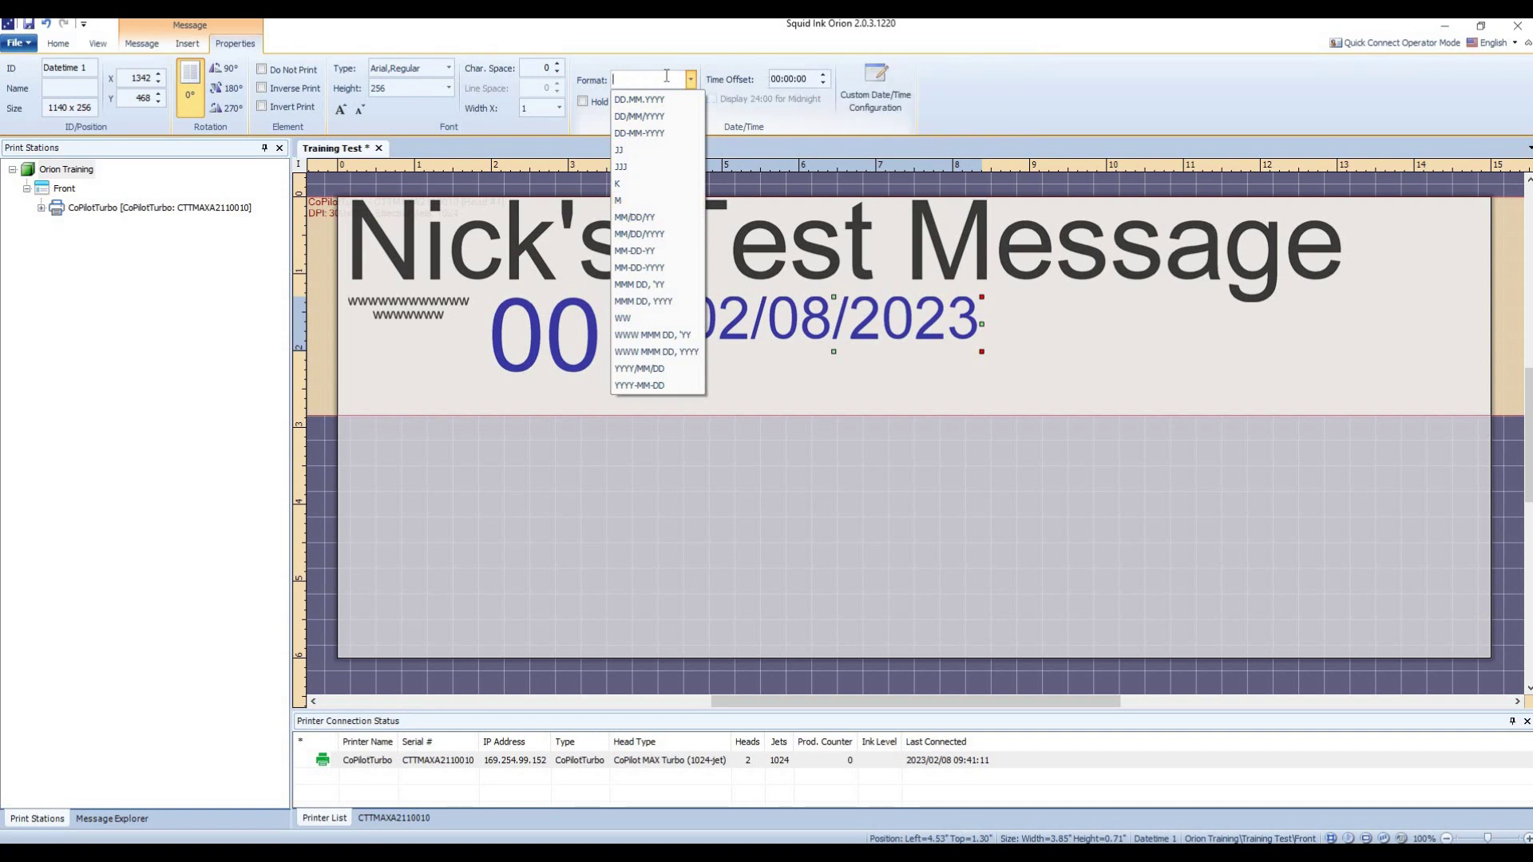
text(MMD)
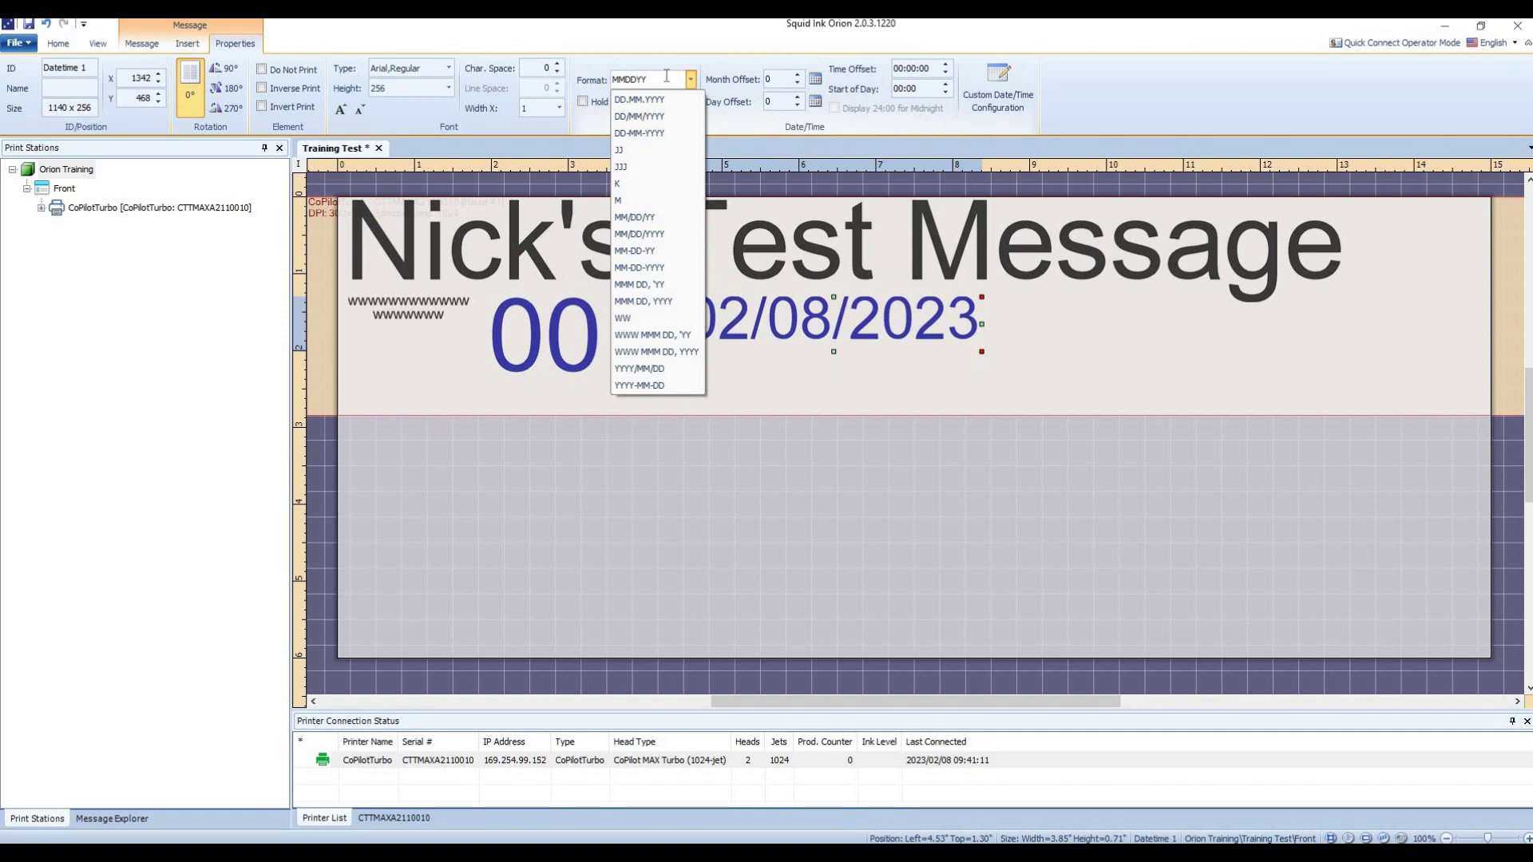
text(DYY)
key(Return)
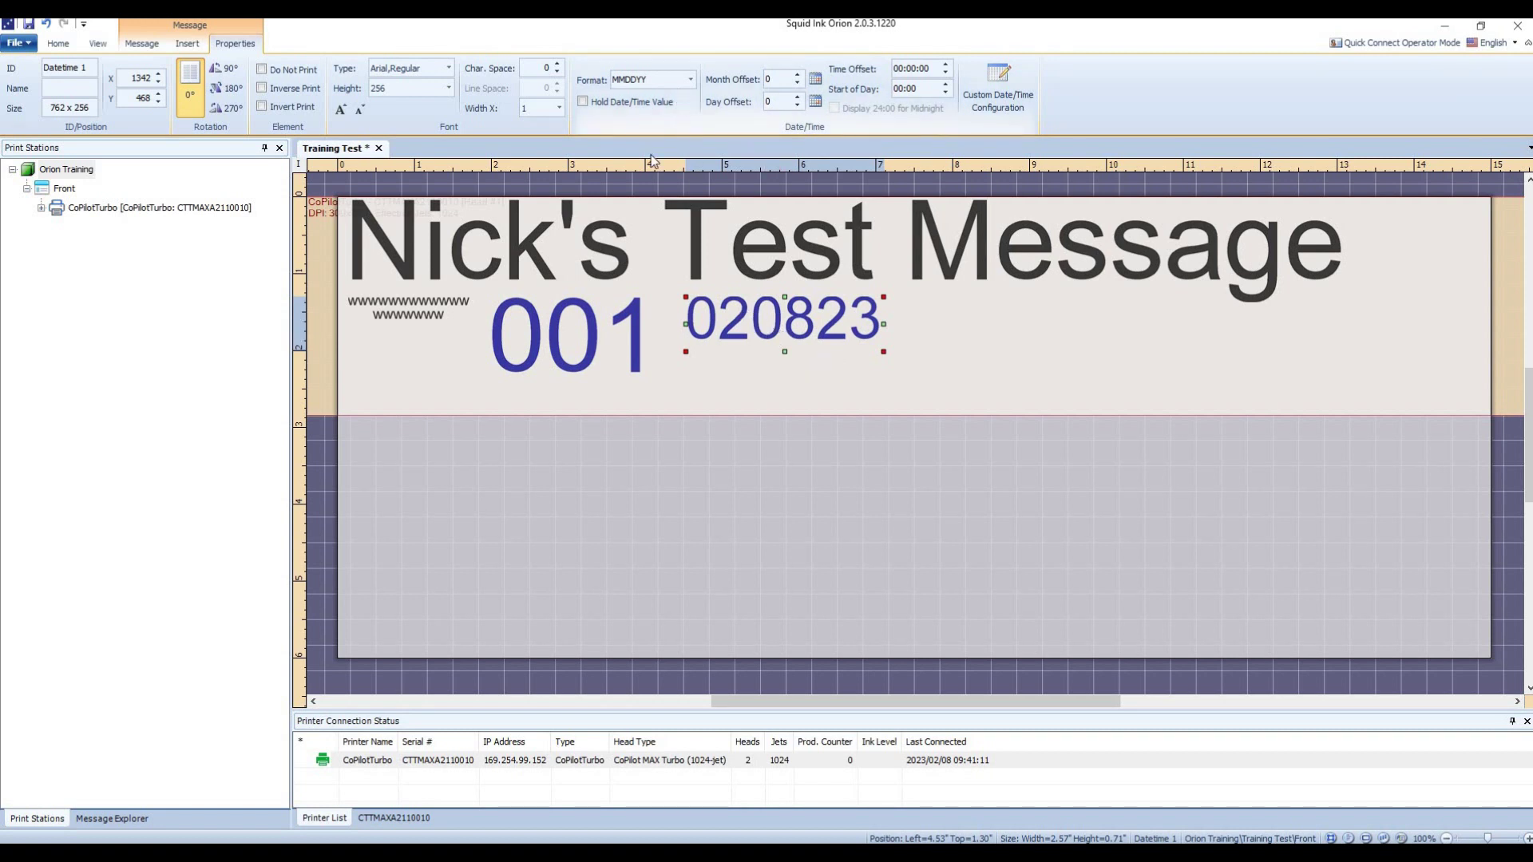
Insert slash separators into the date element's format to make it MM/DD/YY
click(691, 79)
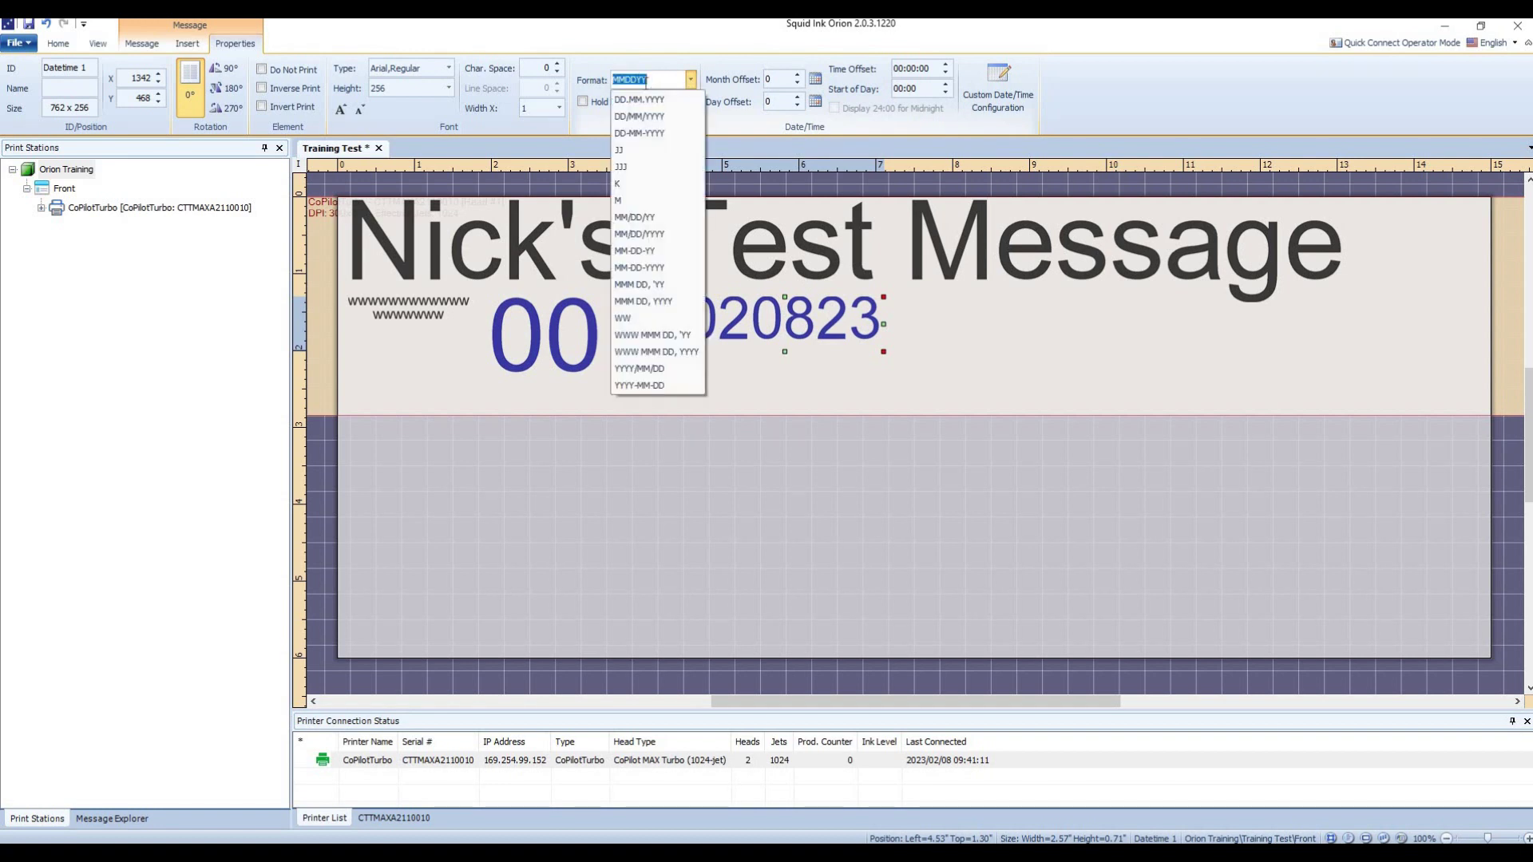
click(627, 79)
text(/)
key(Right)
key(Right)
text(/)
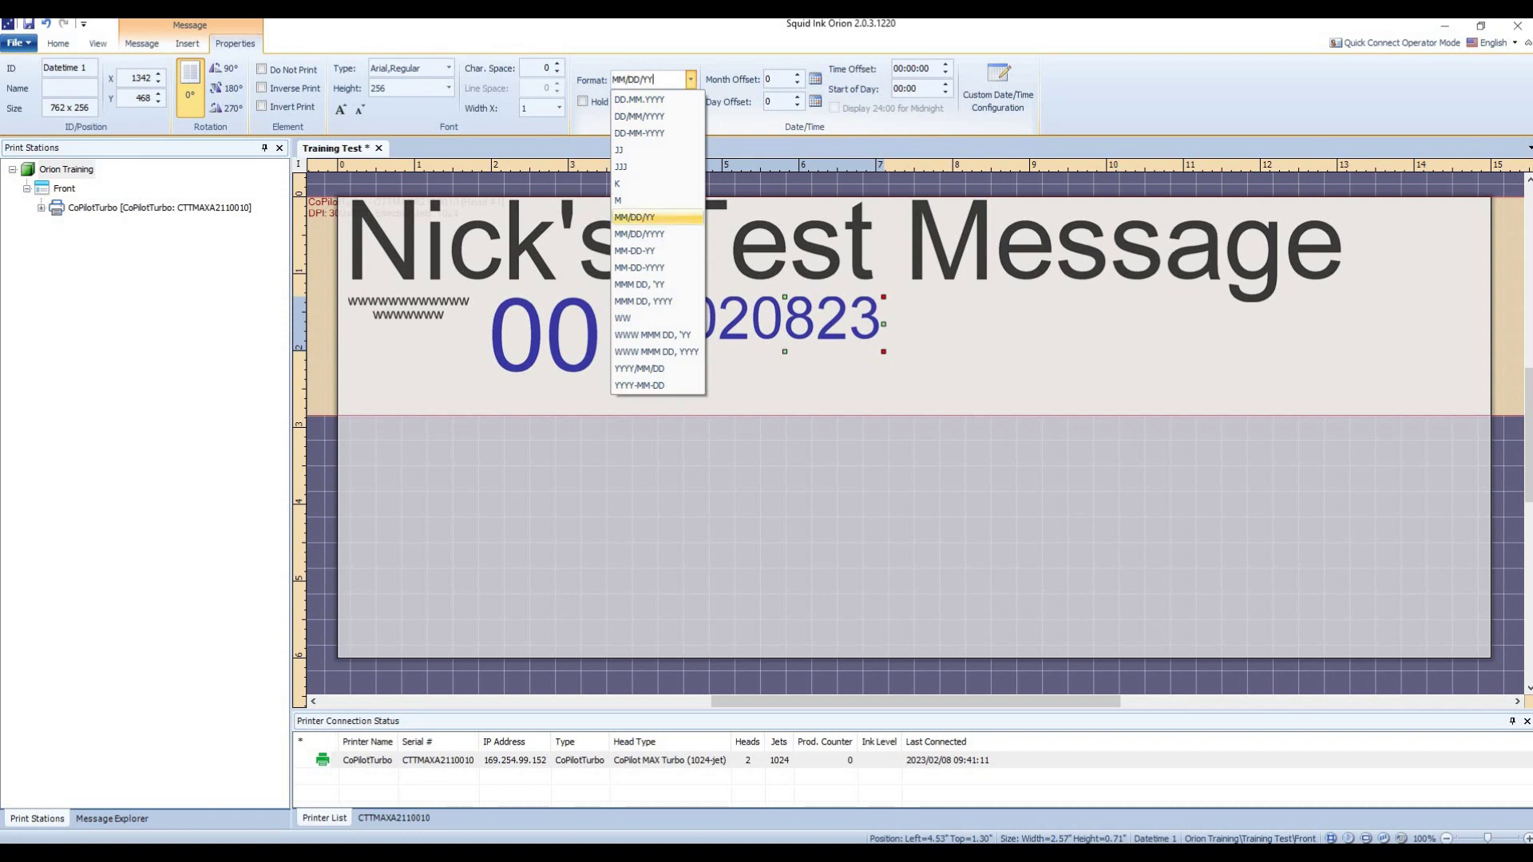
key(Return)
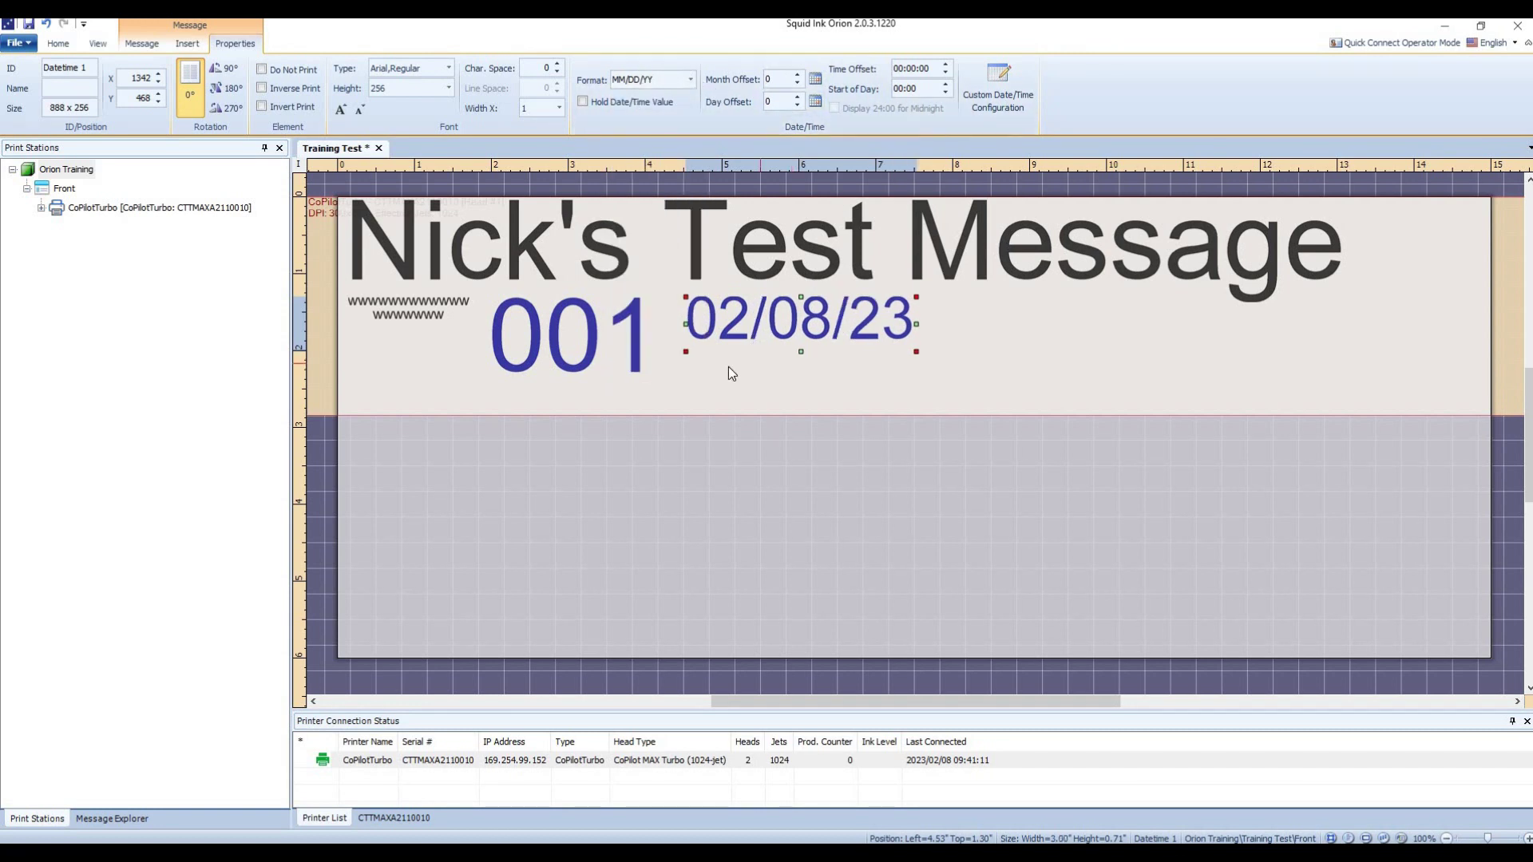
Add a second date element beneath the first one and place it at about X 1355, Y 754
click(695, 358)
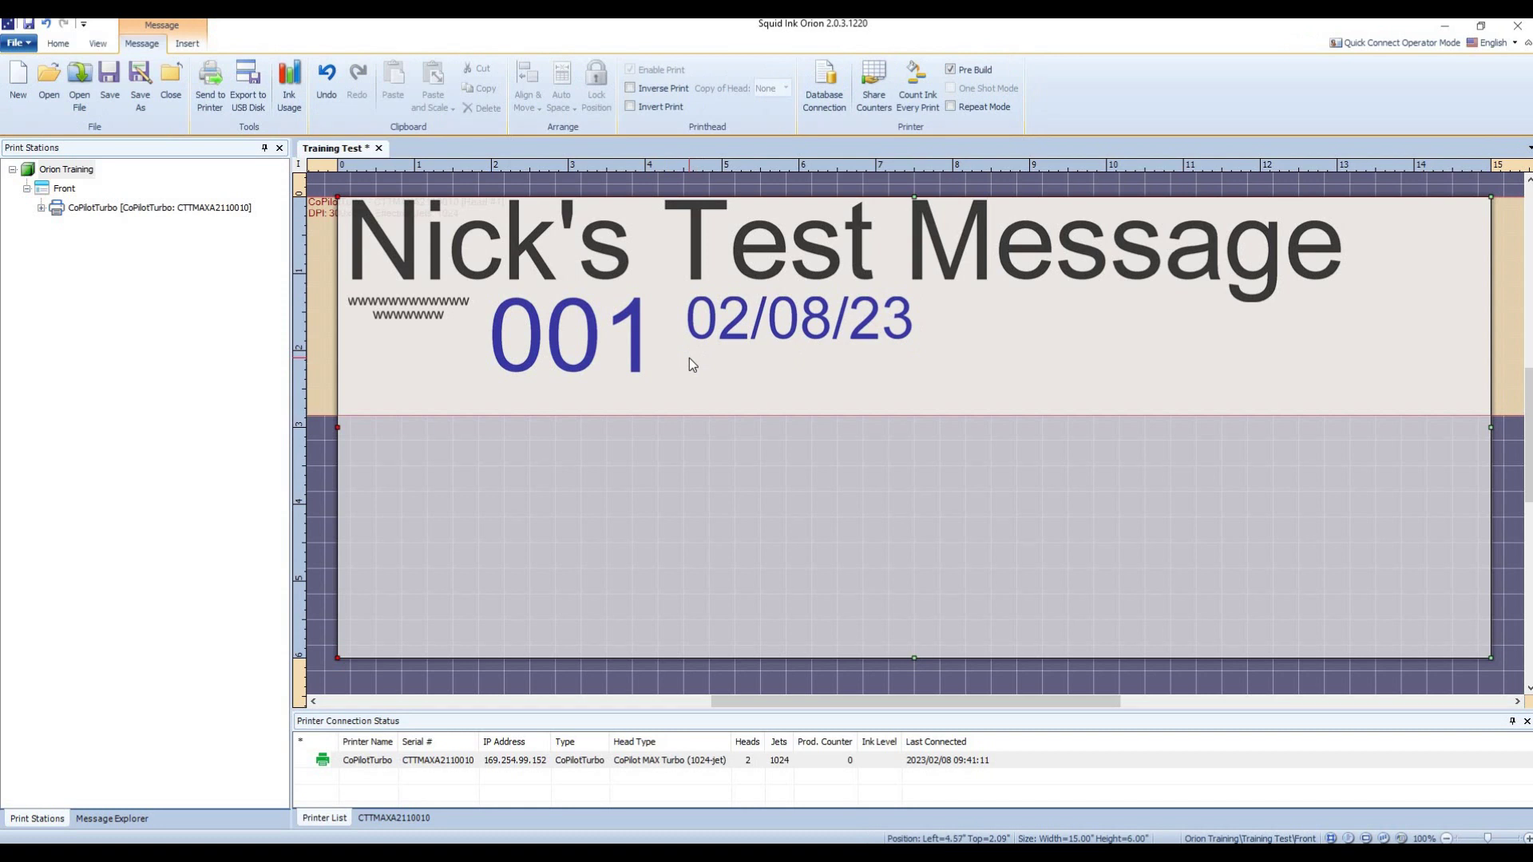
right_click(688, 357)
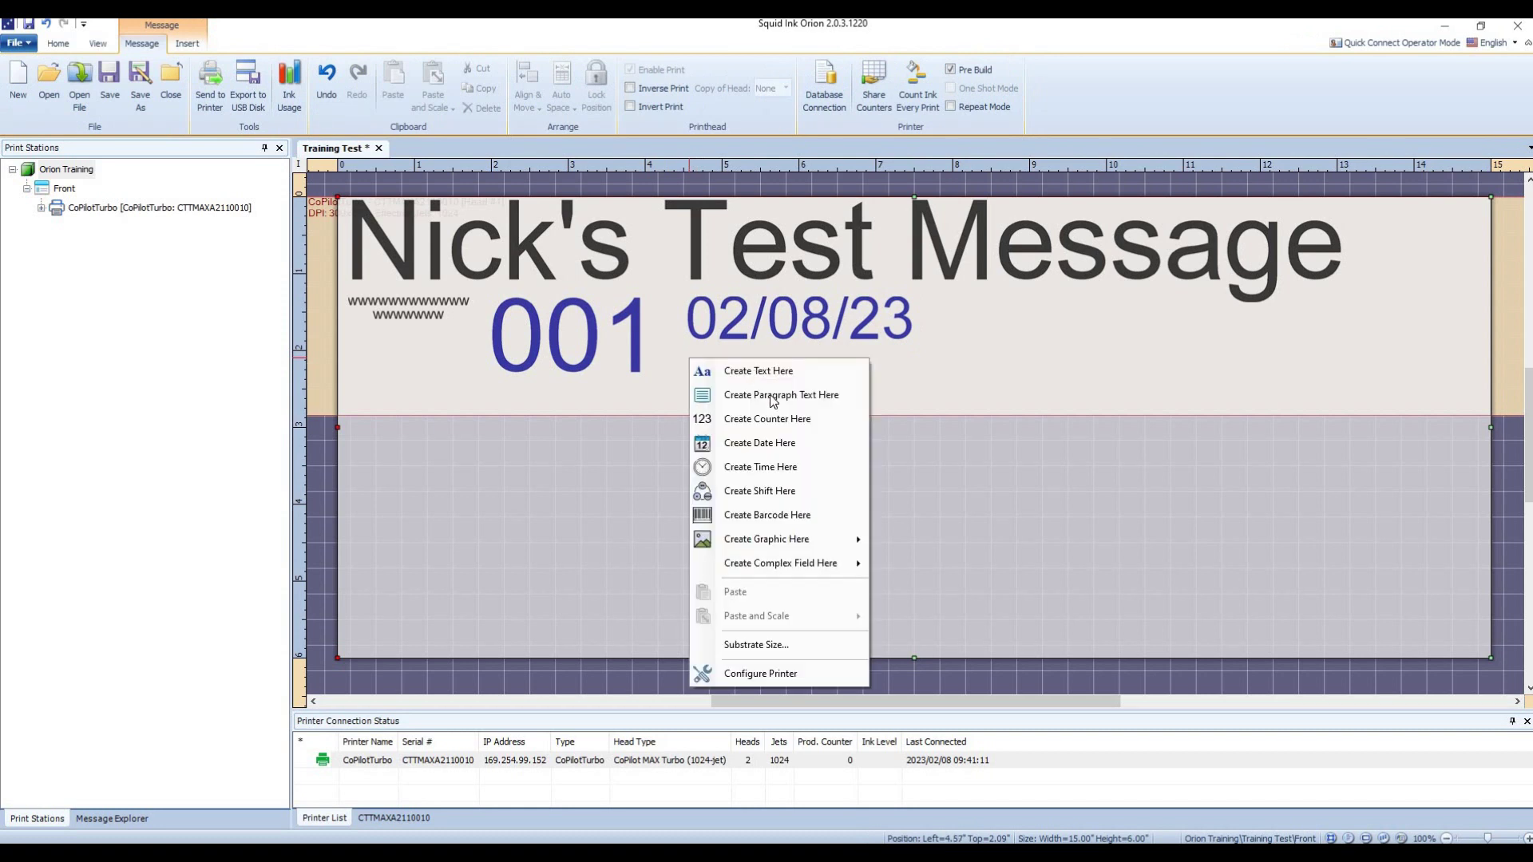
click(779, 444)
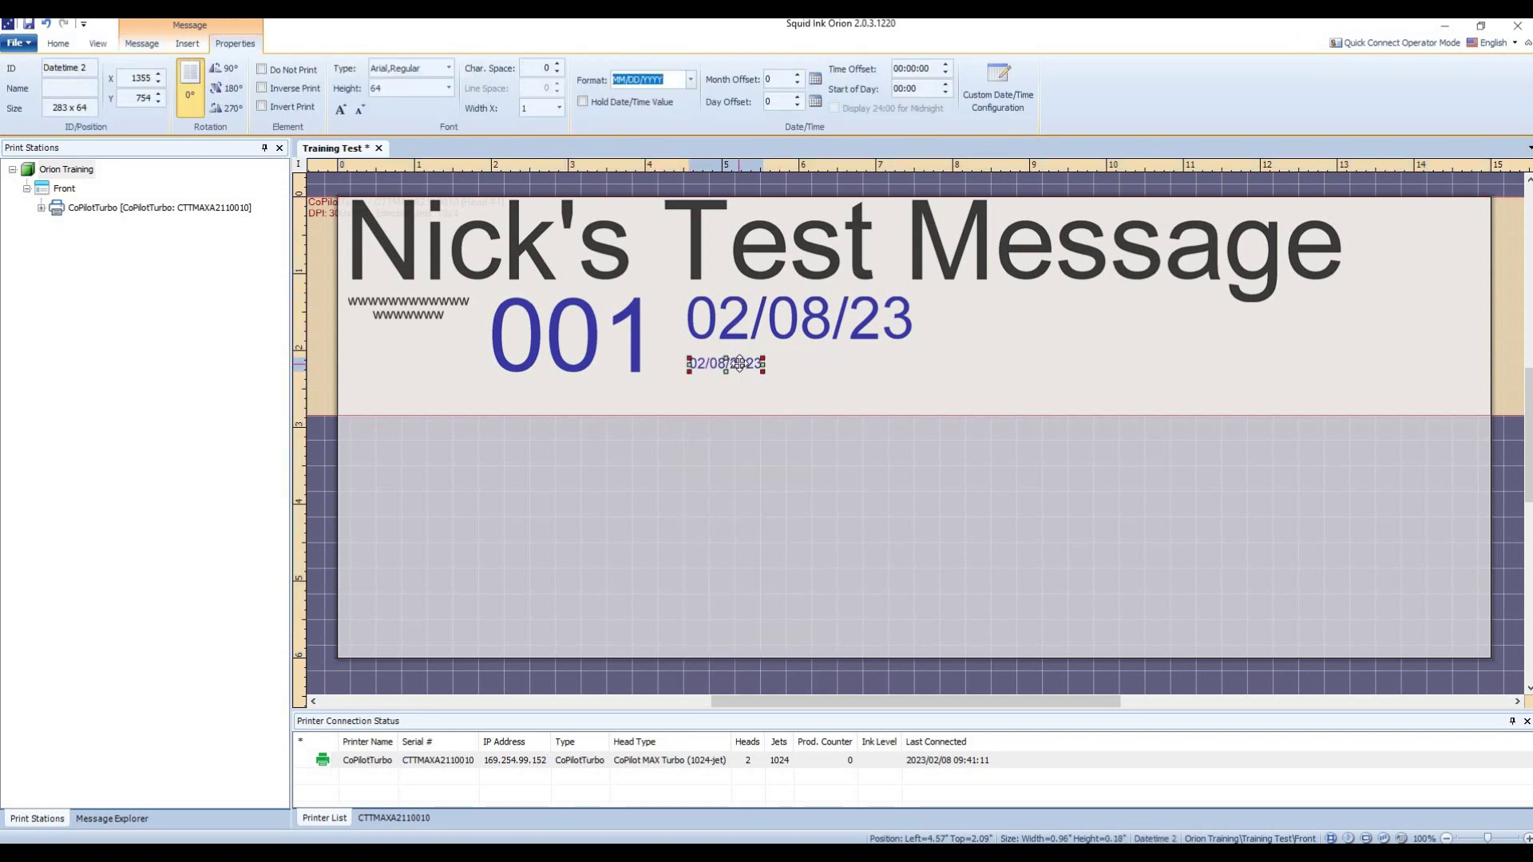
drag(743, 364, 729, 365)
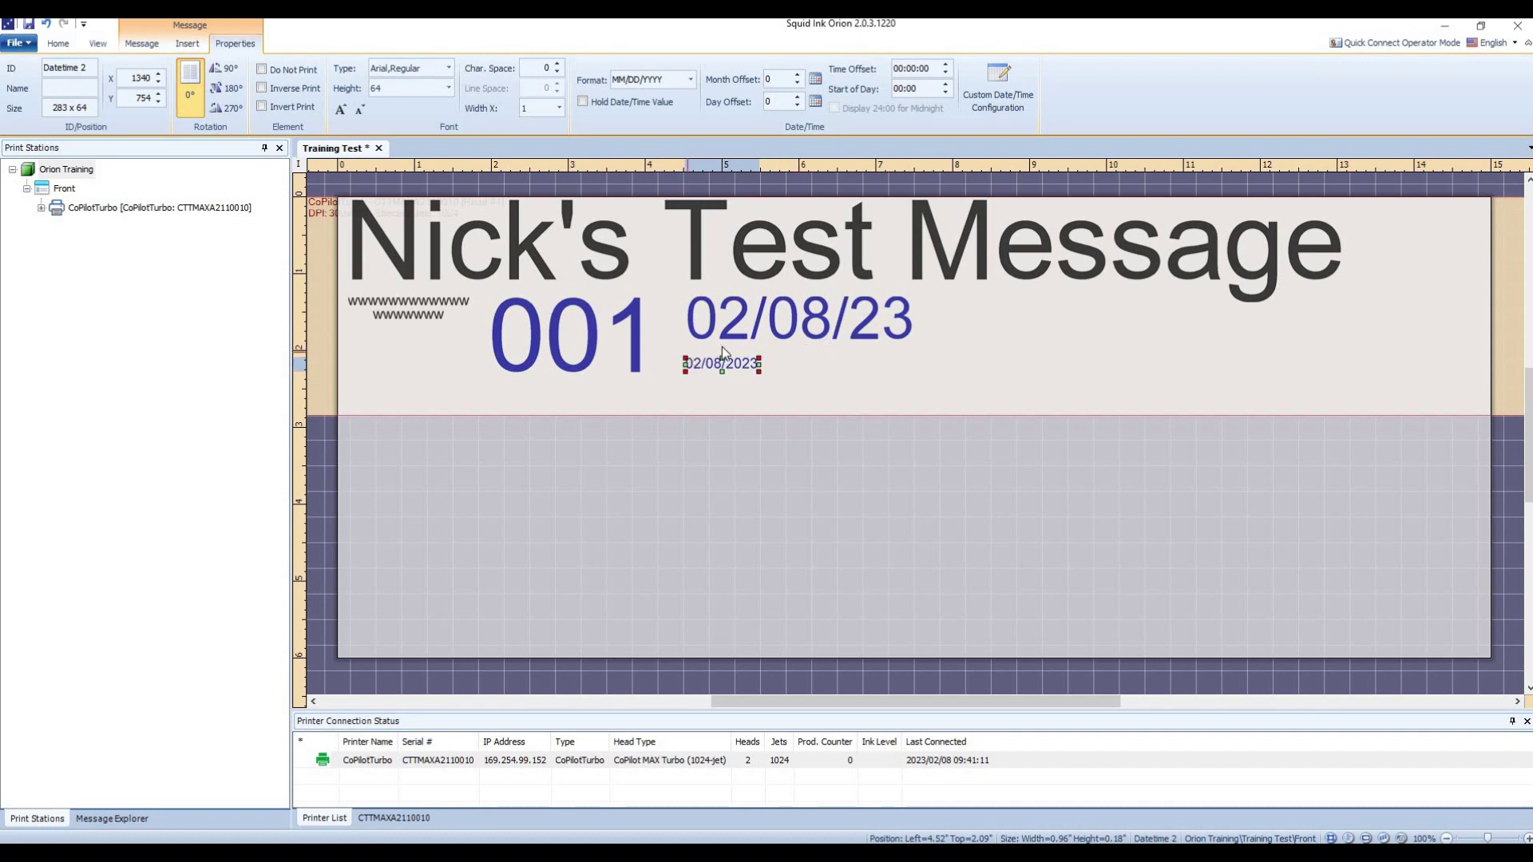
drag(738, 363, 742, 363)
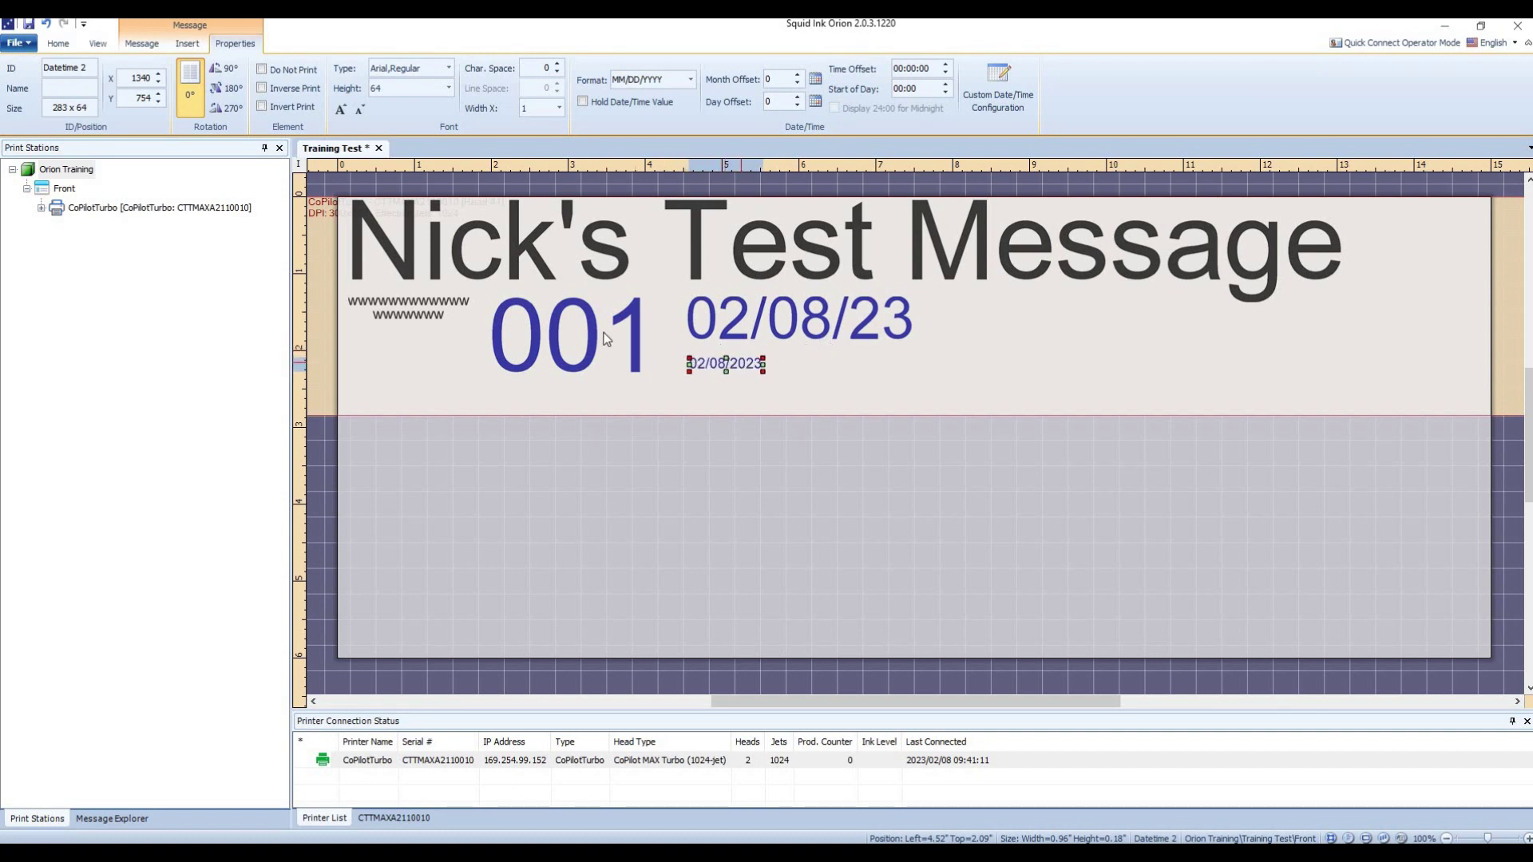
click(585, 335)
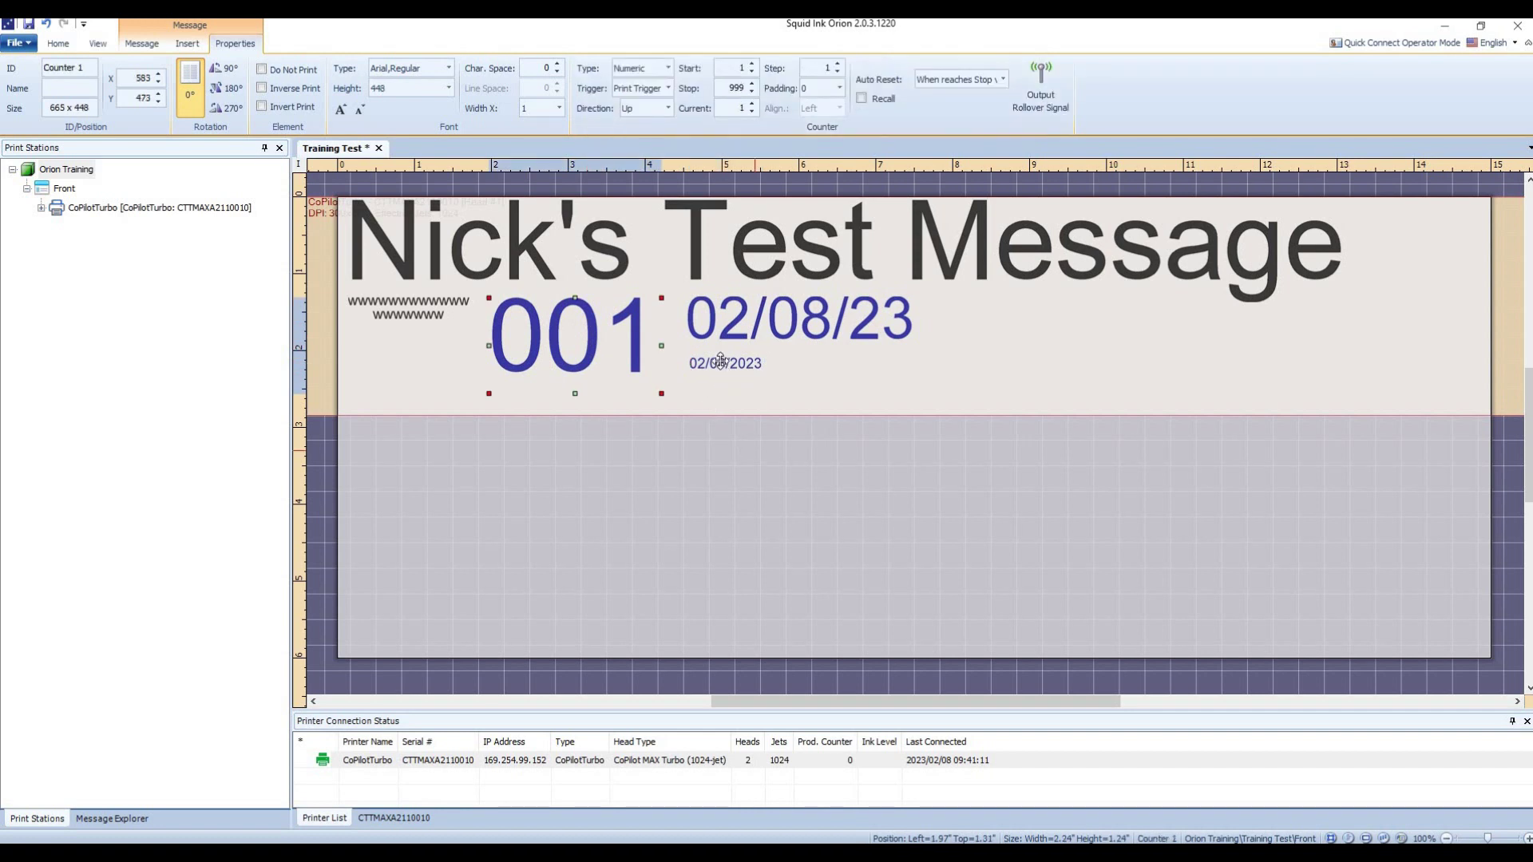
click(721, 364)
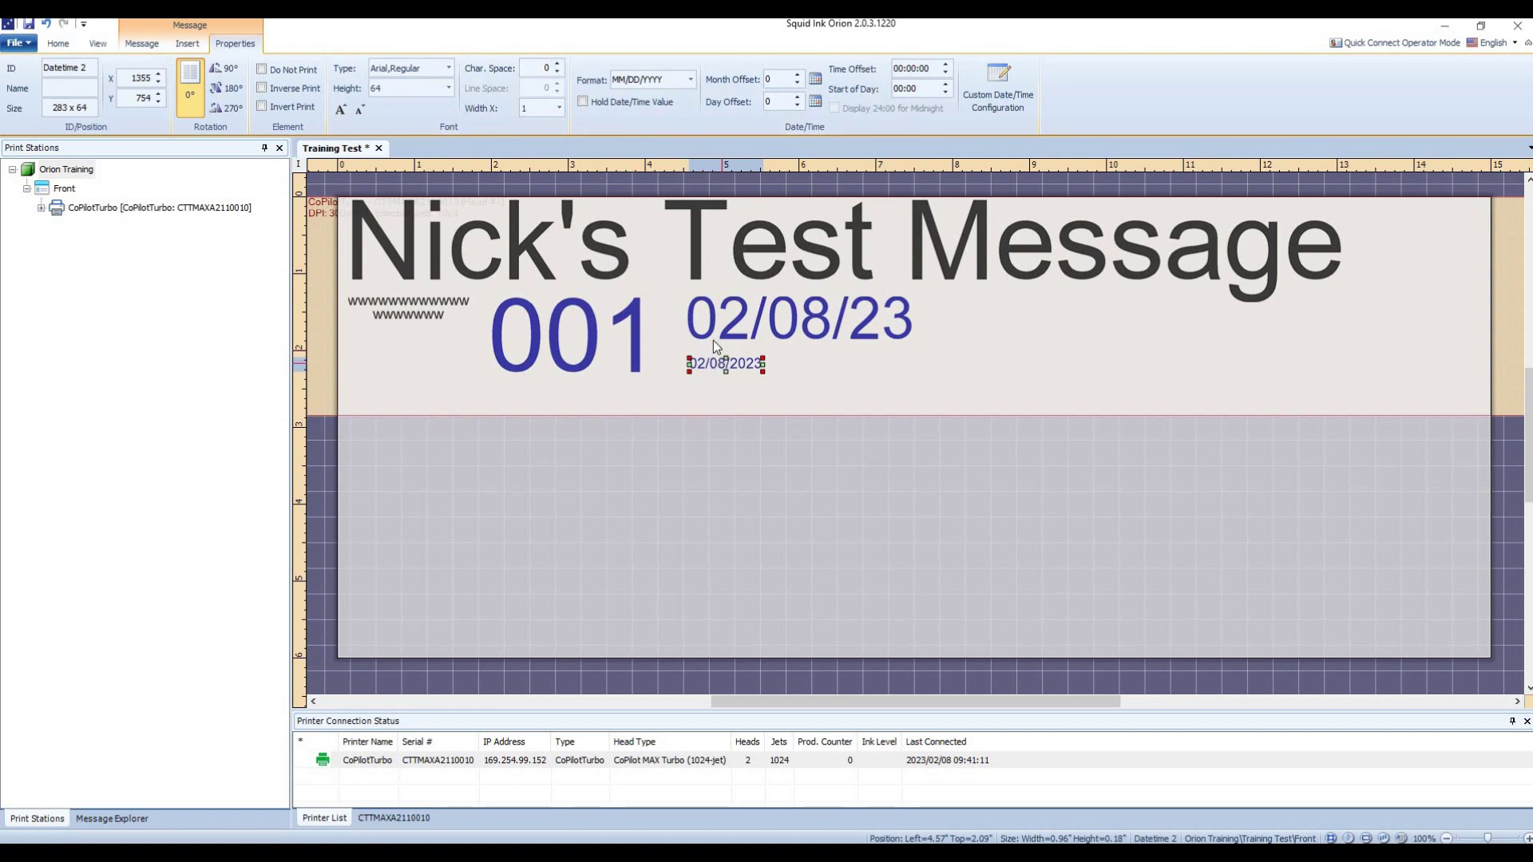
Set the second date element's height to 184 and move it closer beneath the first date, to about X 1377, Y 705
click(449, 87)
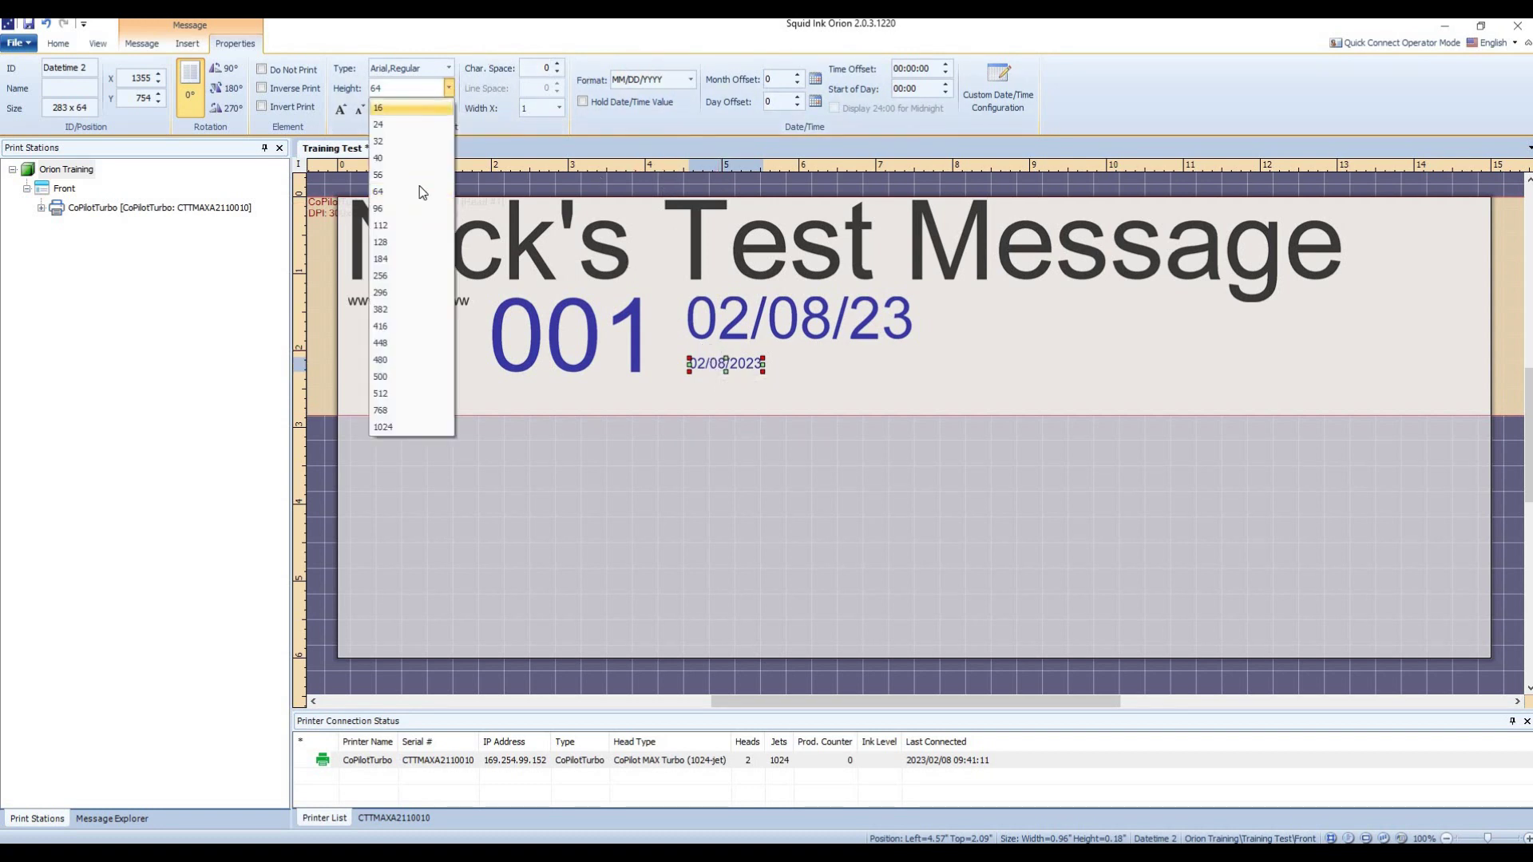
click(411, 259)
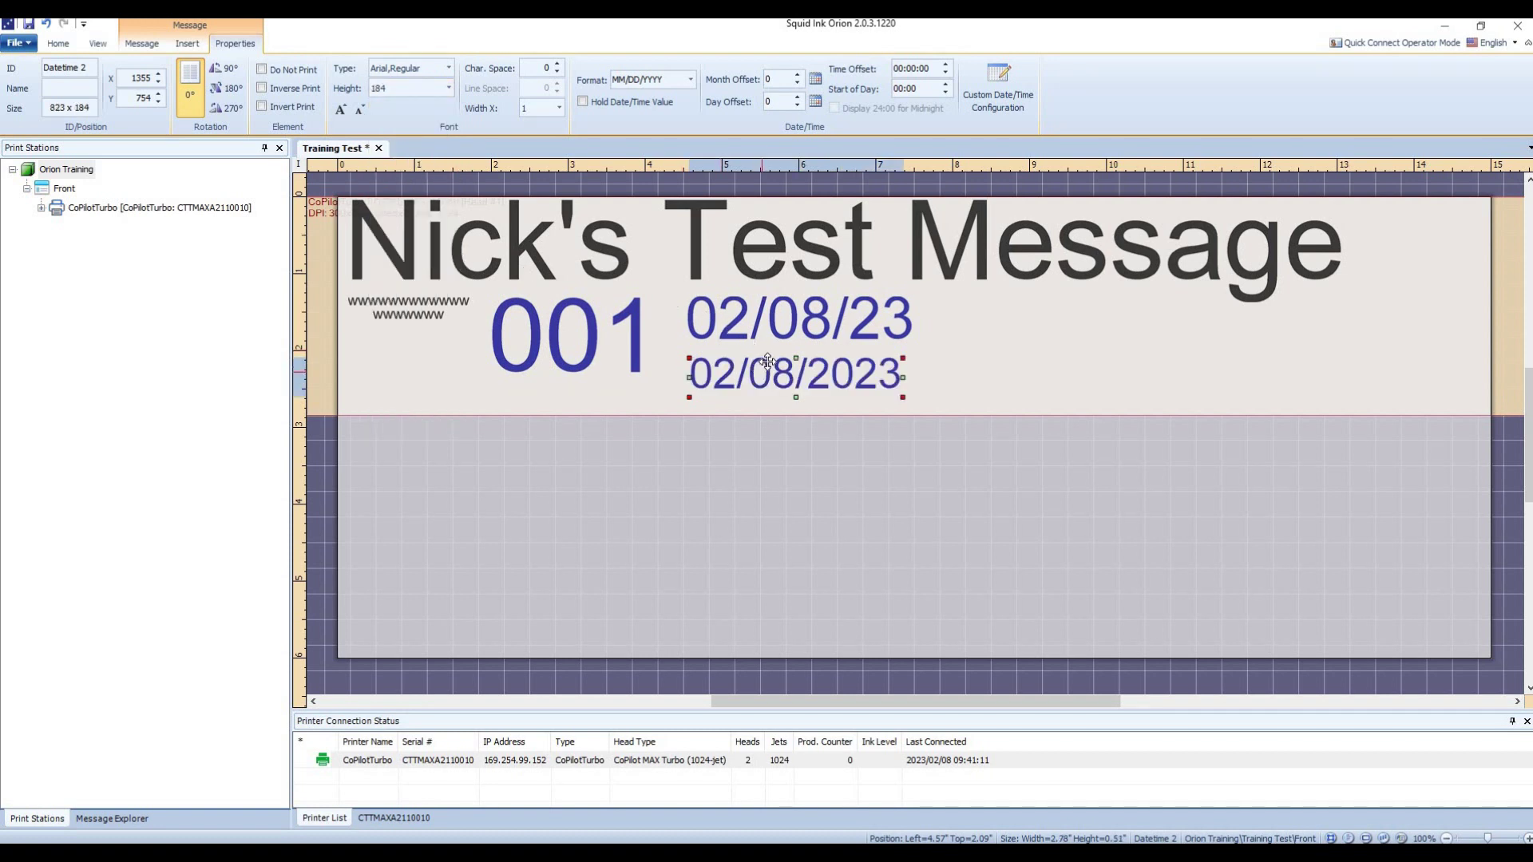
drag(763, 366, 769, 356)
Set the second date element's format to JJJ and center it beneath the first date
click(691, 79)
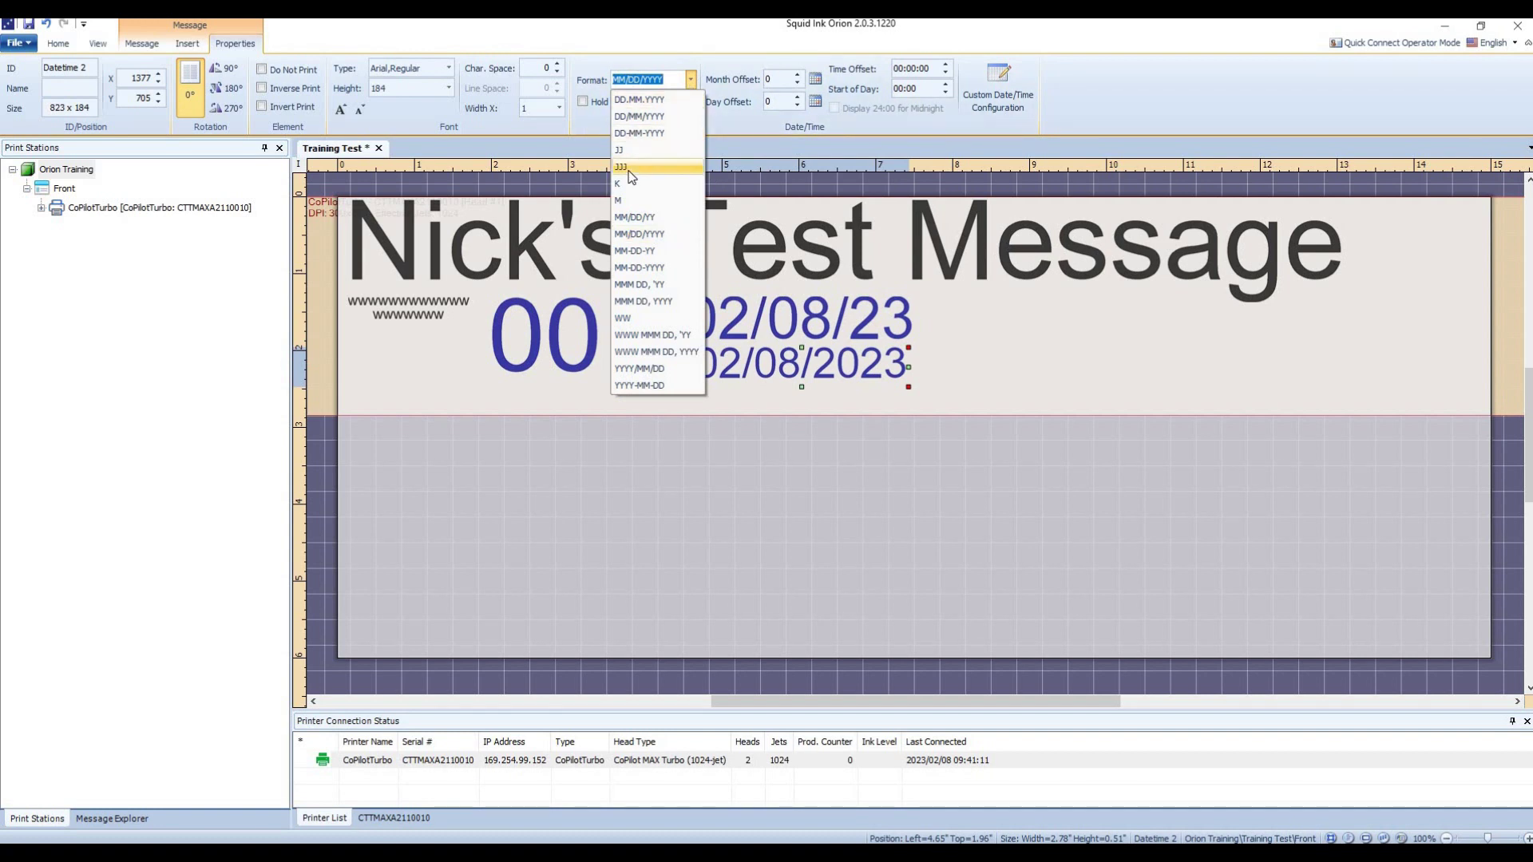
click(631, 168)
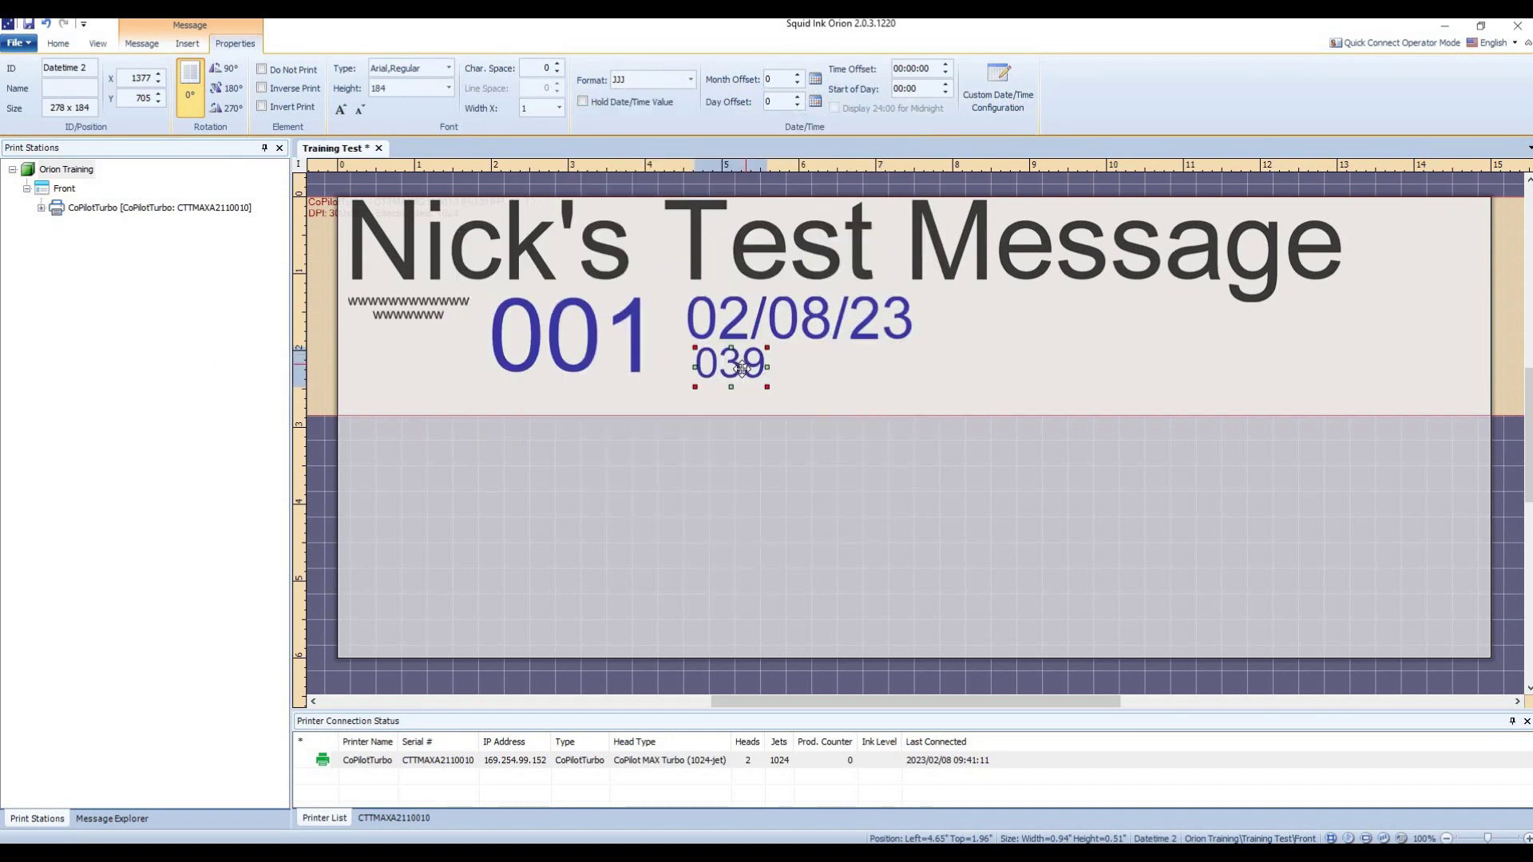
drag(744, 368, 798, 370)
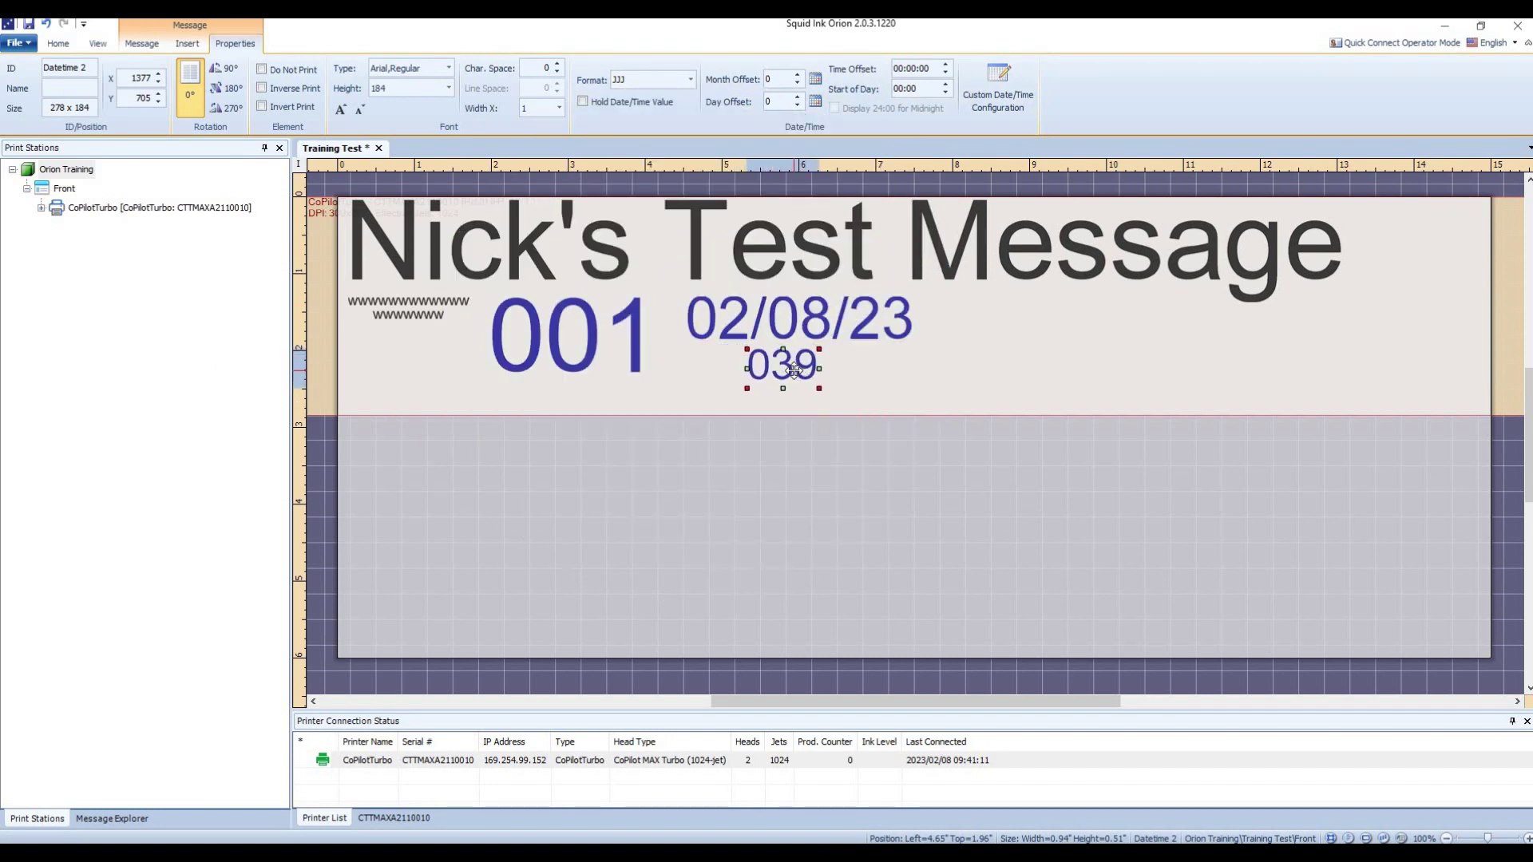
Move the MM/DD/YY date element further from the counter, to about X 1567, Y 464
click(713, 380)
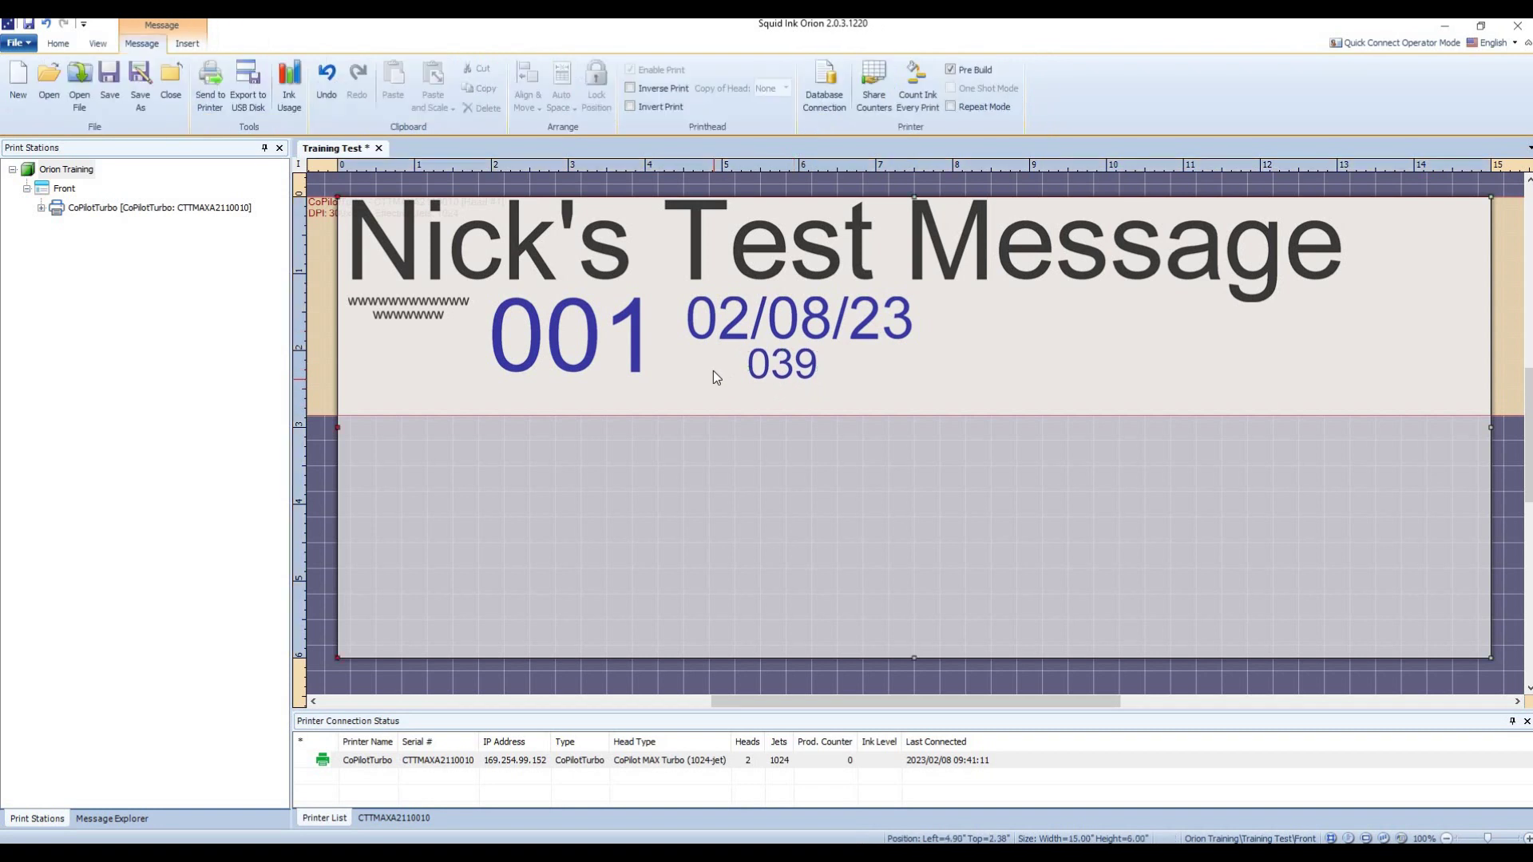
click(740, 316)
click(788, 371)
click(792, 313)
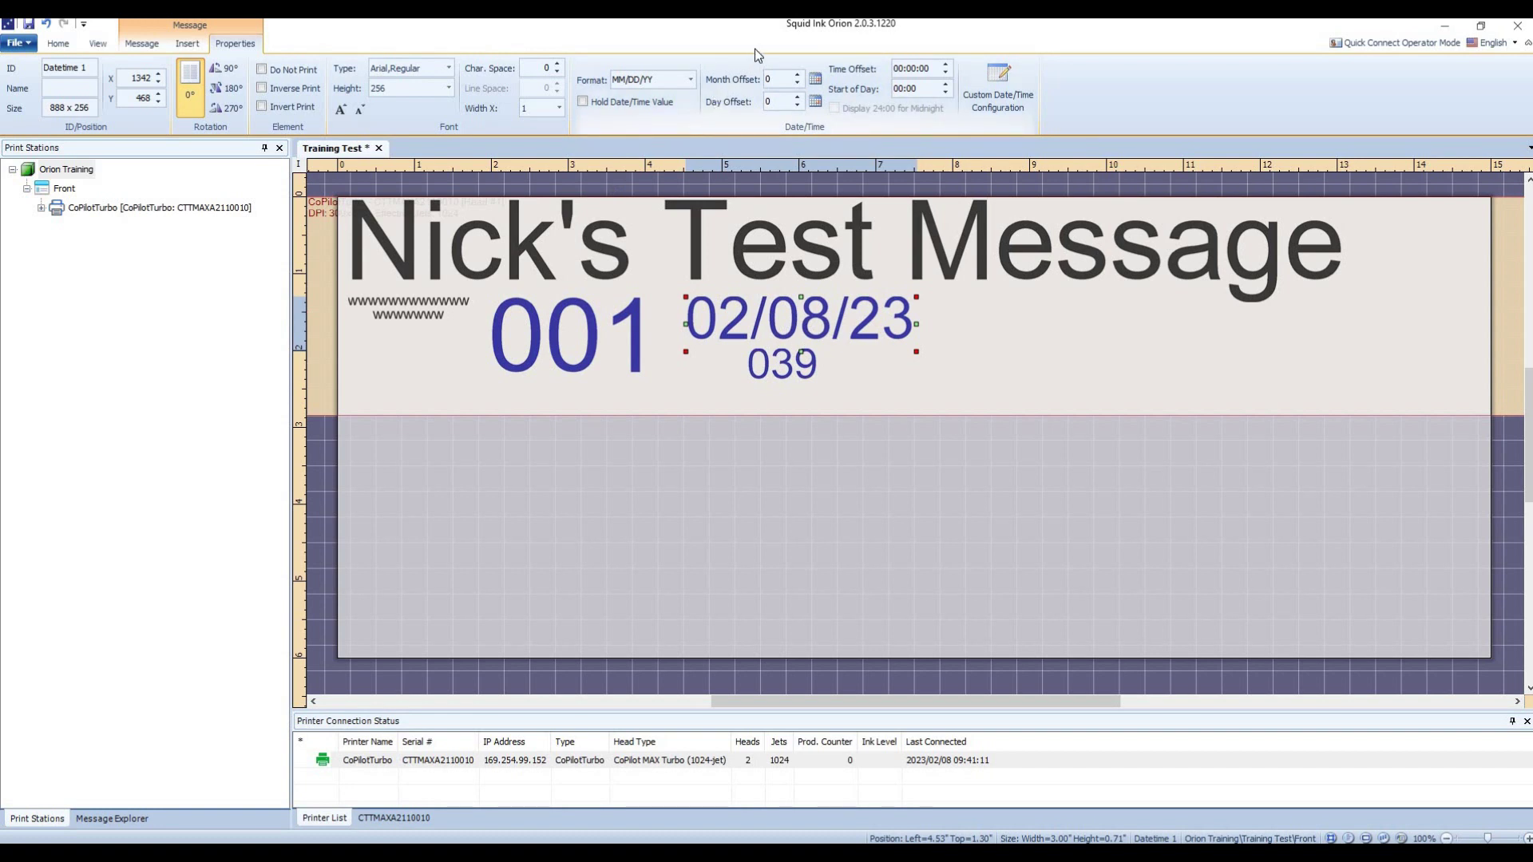
drag(820, 302, 903, 313)
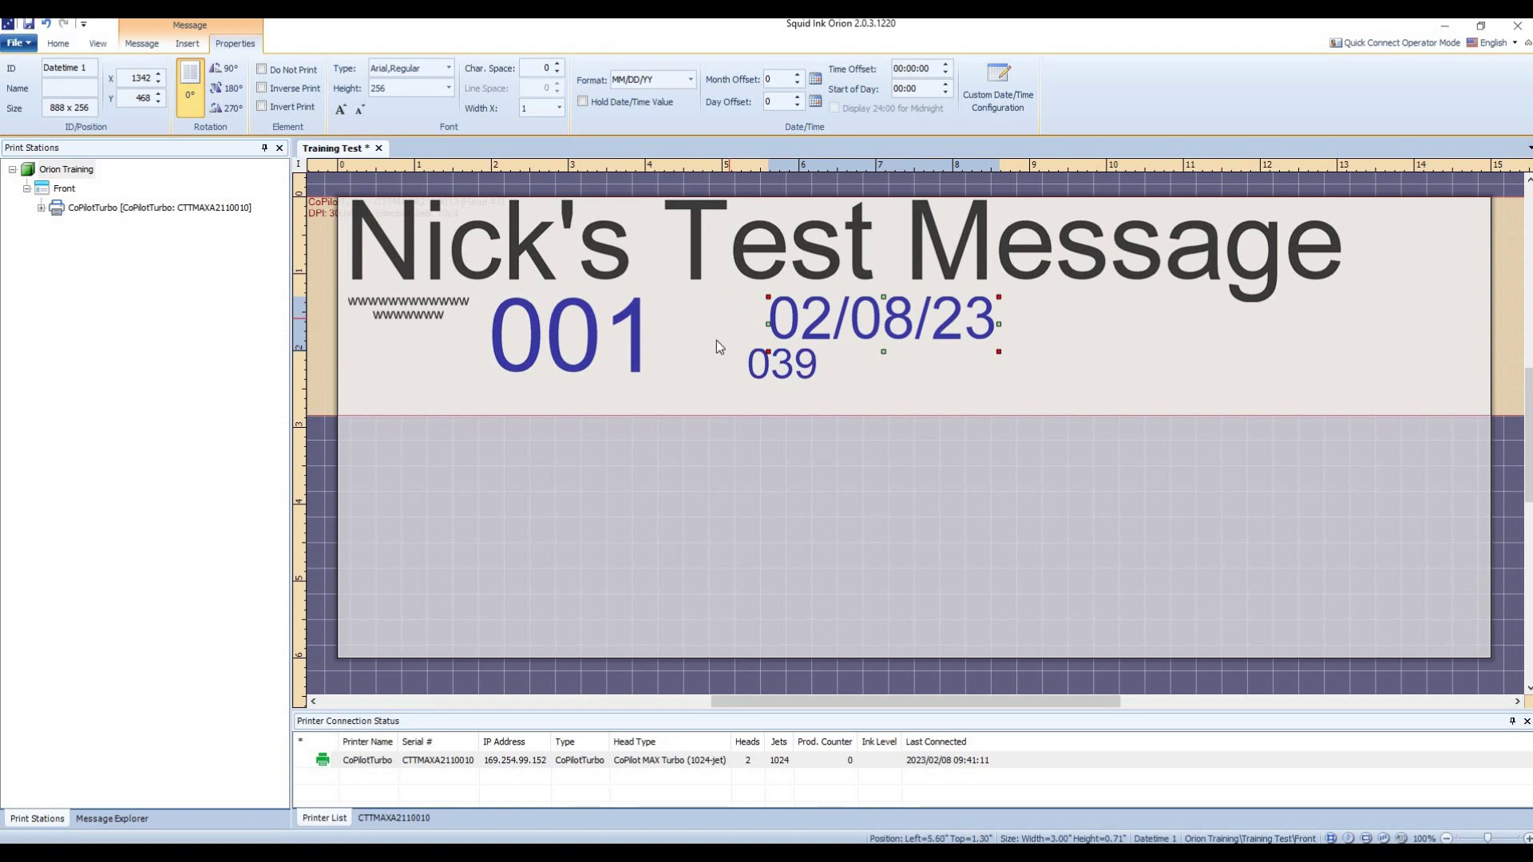
click(669, 224)
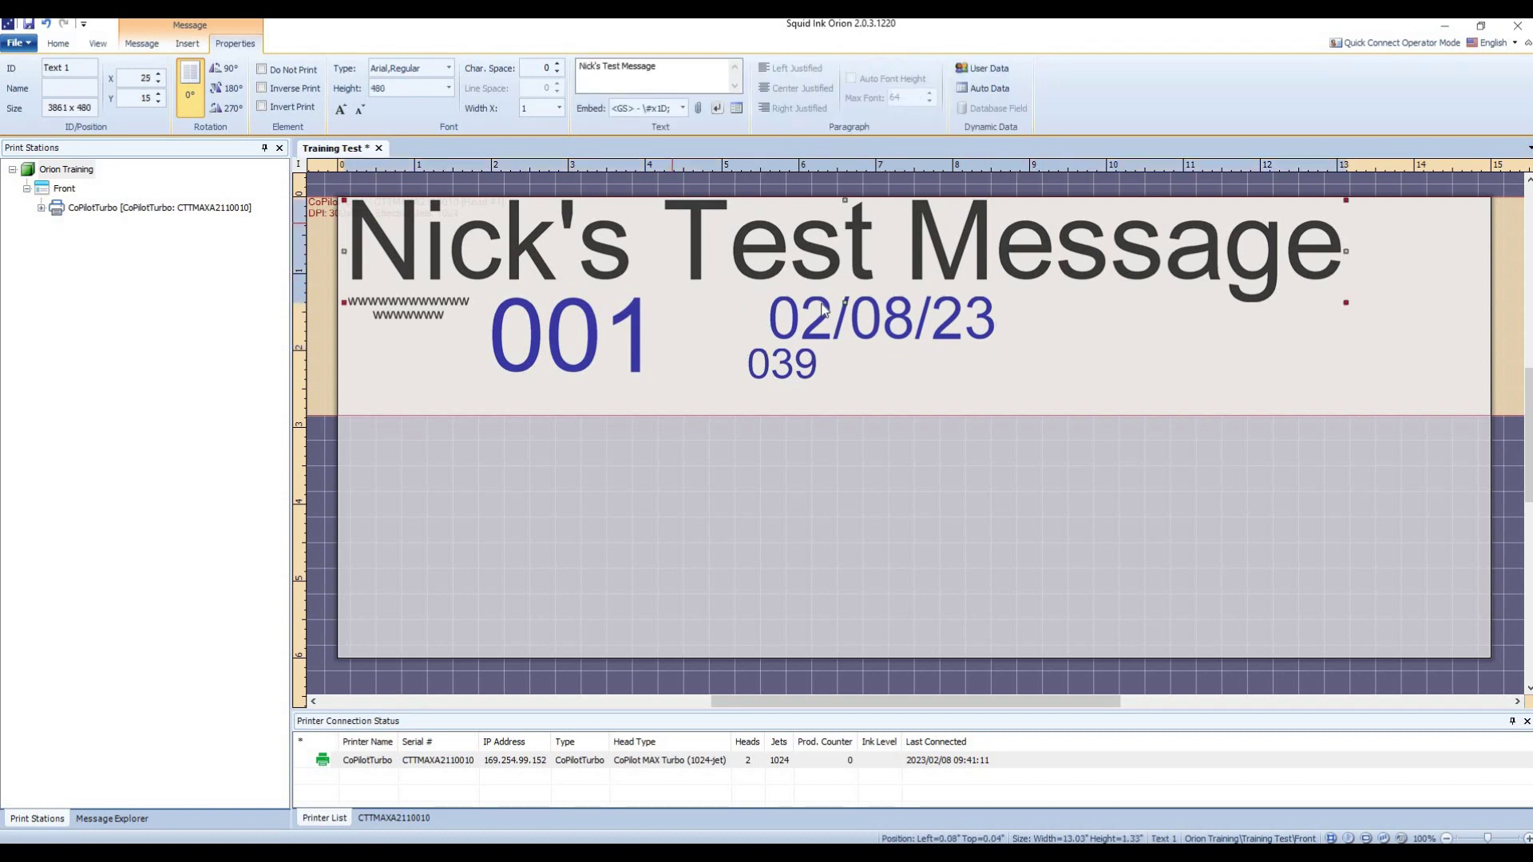
click(873, 327)
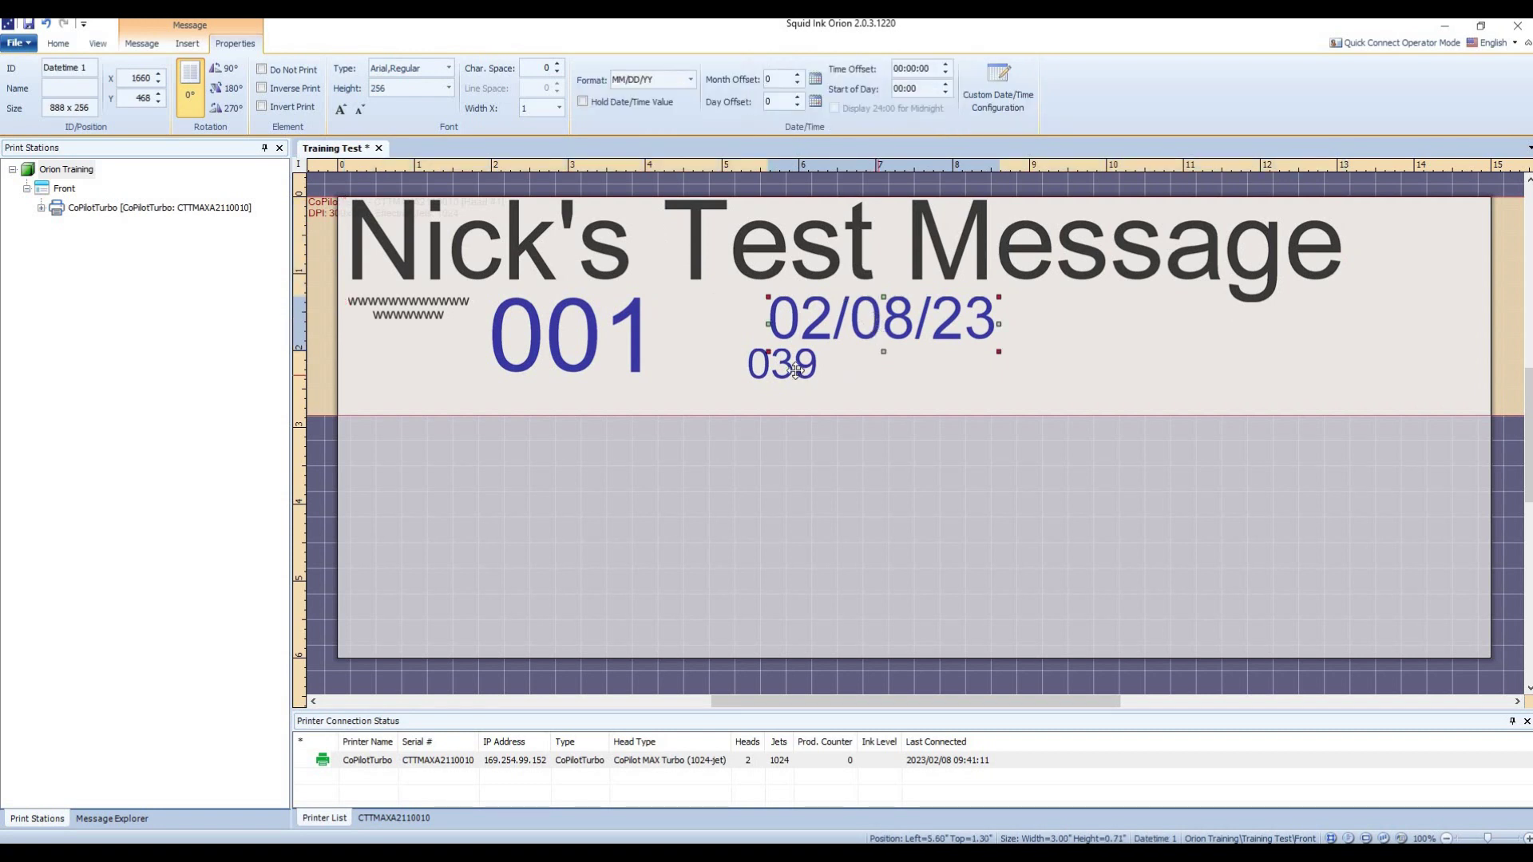
drag(828, 307, 807, 302)
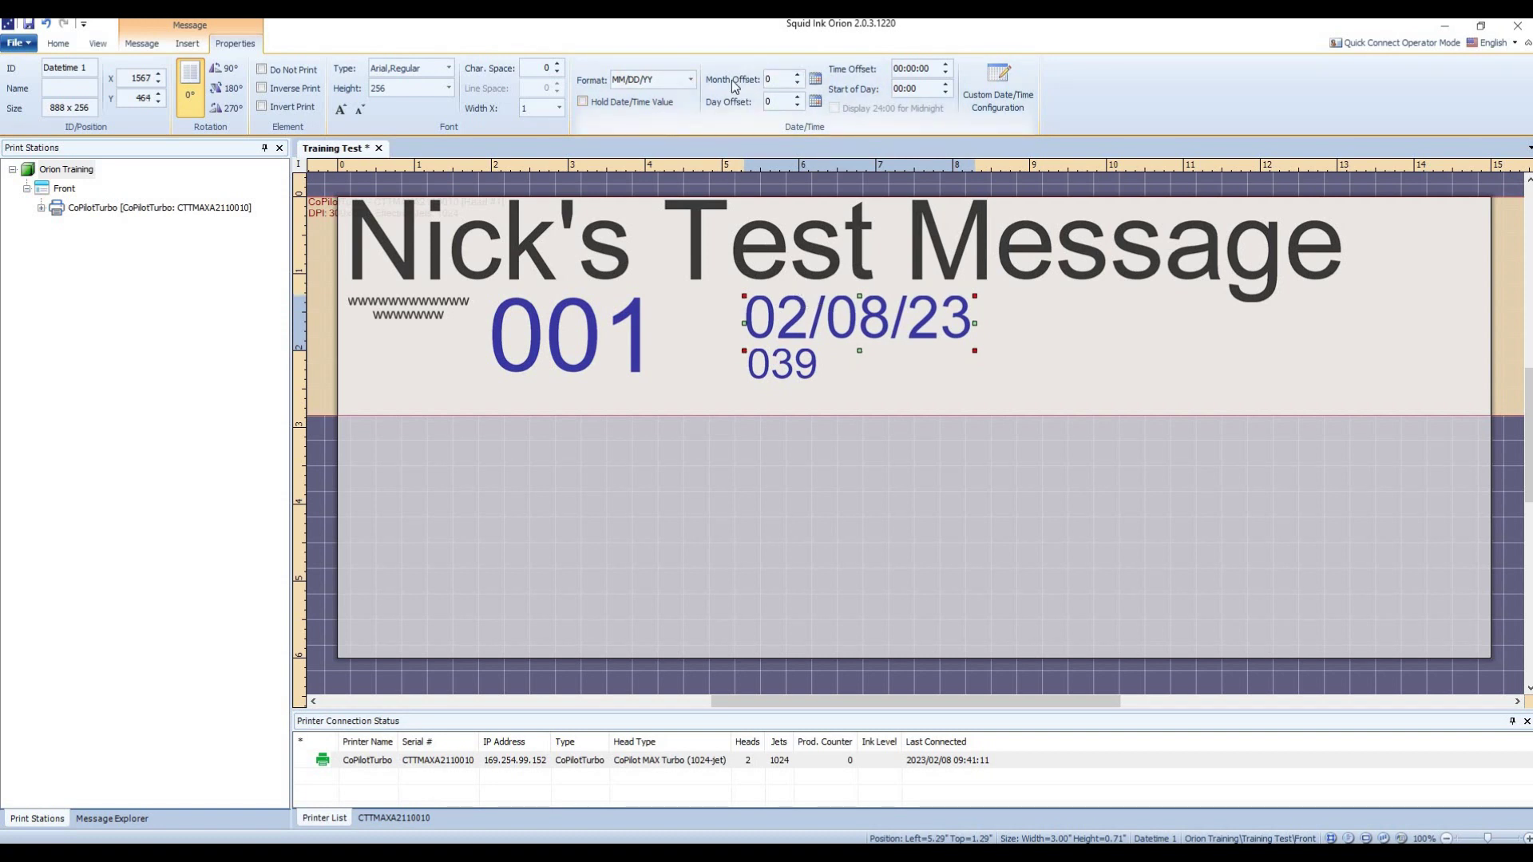
Try a month offset of 1 on the MM/DD/YY date element and set it back to 0
click(784, 80)
text(1)
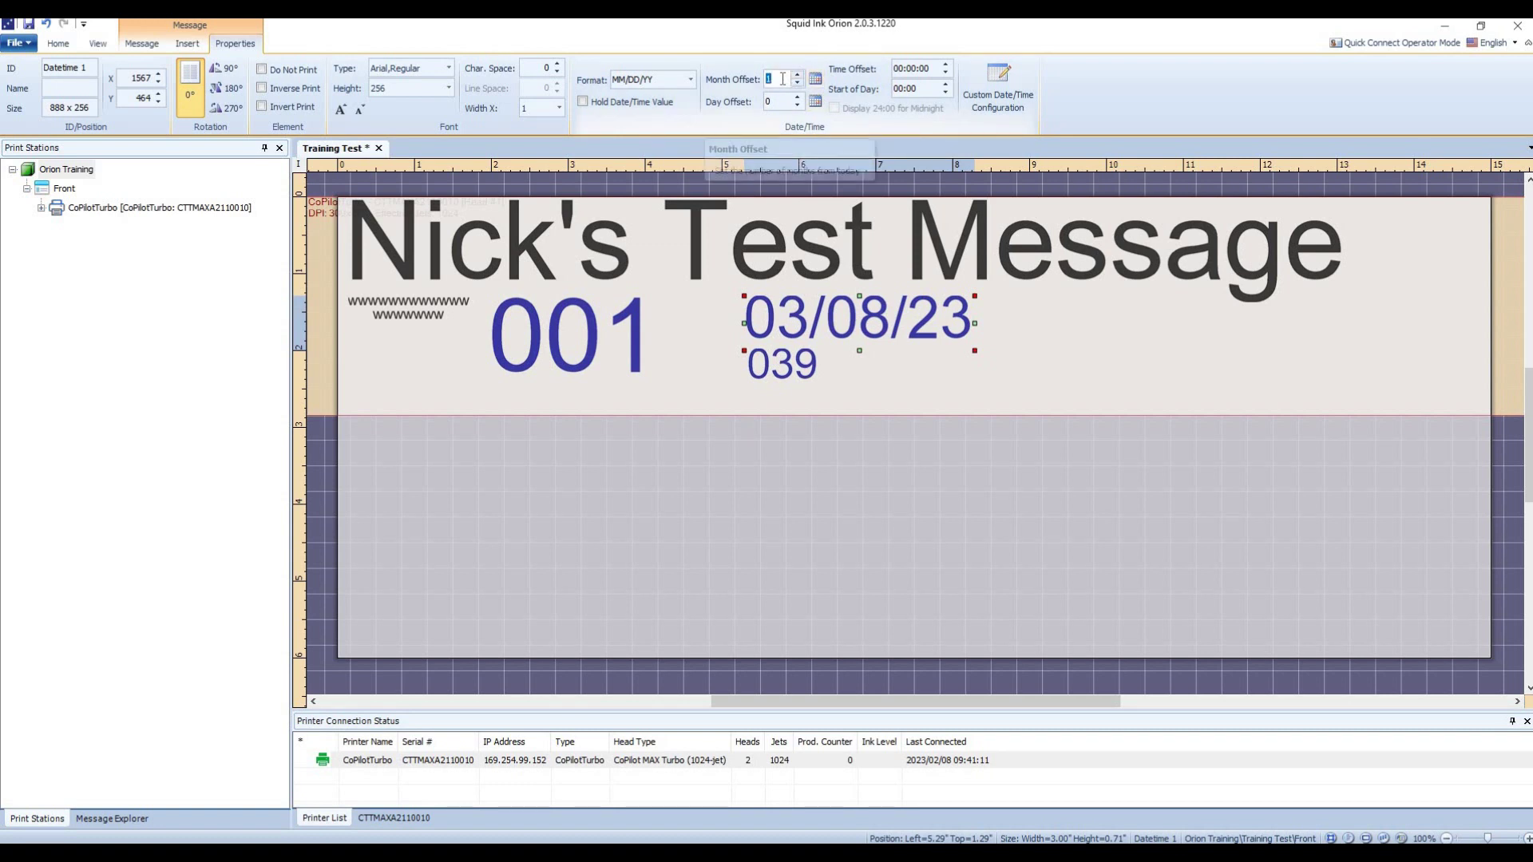
text(0)
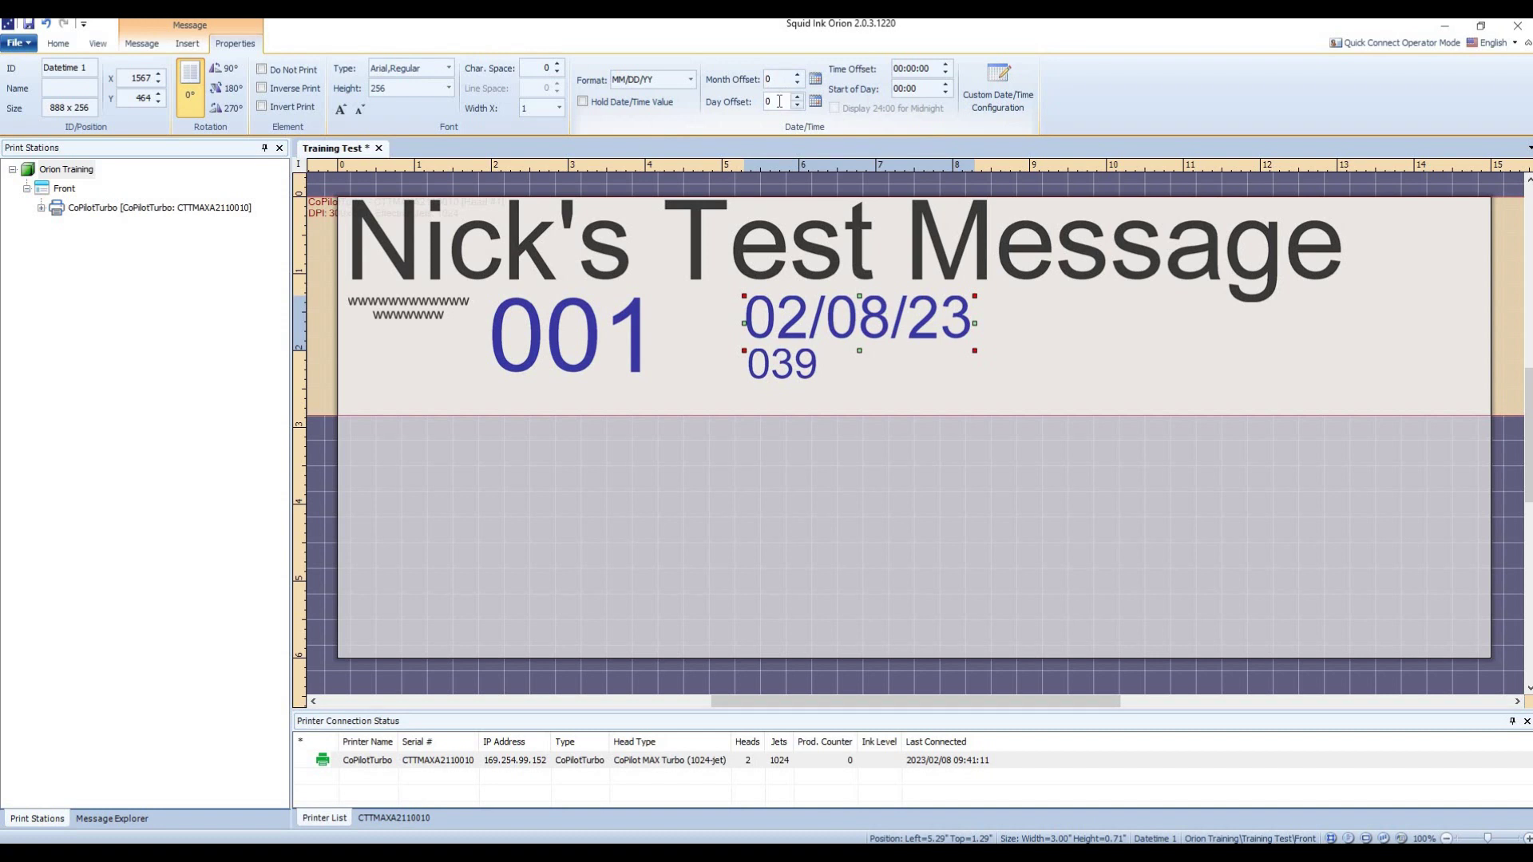
Set the MM/DD/YY date element's day offset to 365
click(779, 102)
key(Return)
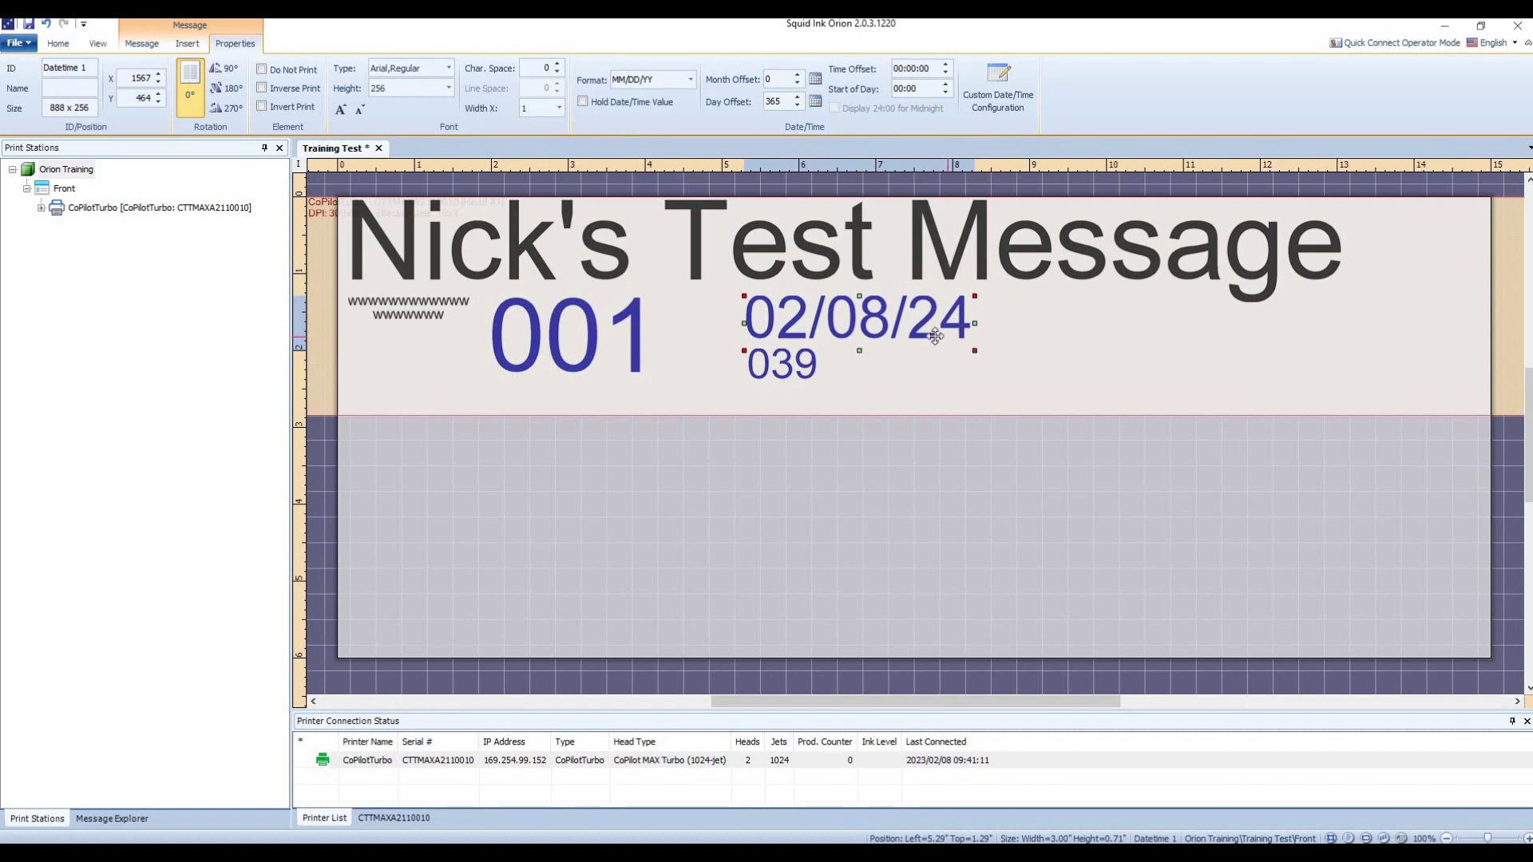
Browse the day offset calendar ahead to August 2024 and cancel without choosing a date
click(815, 101)
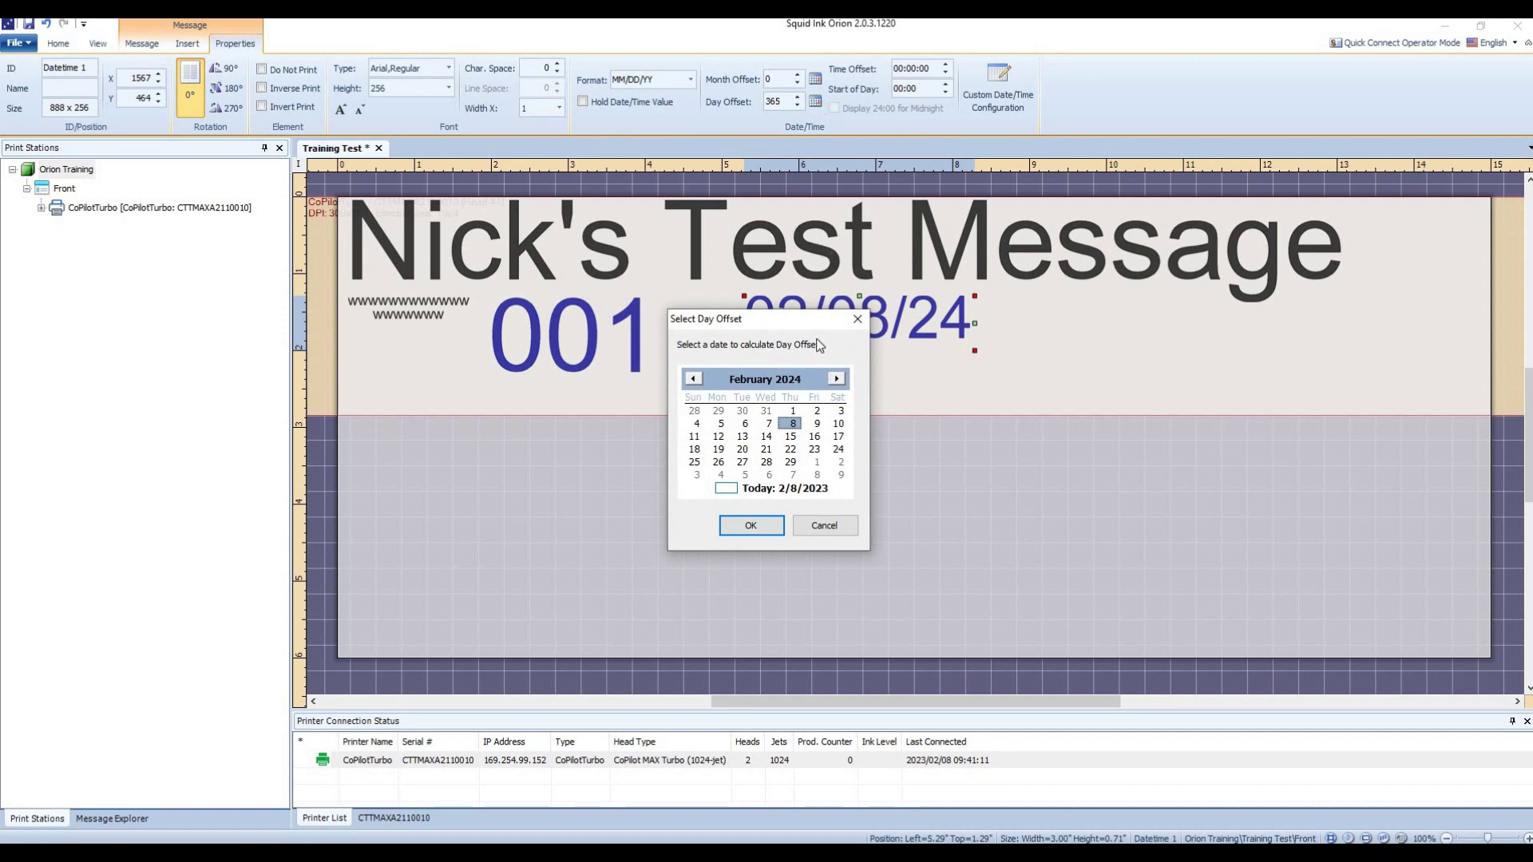
drag(787, 328, 804, 252)
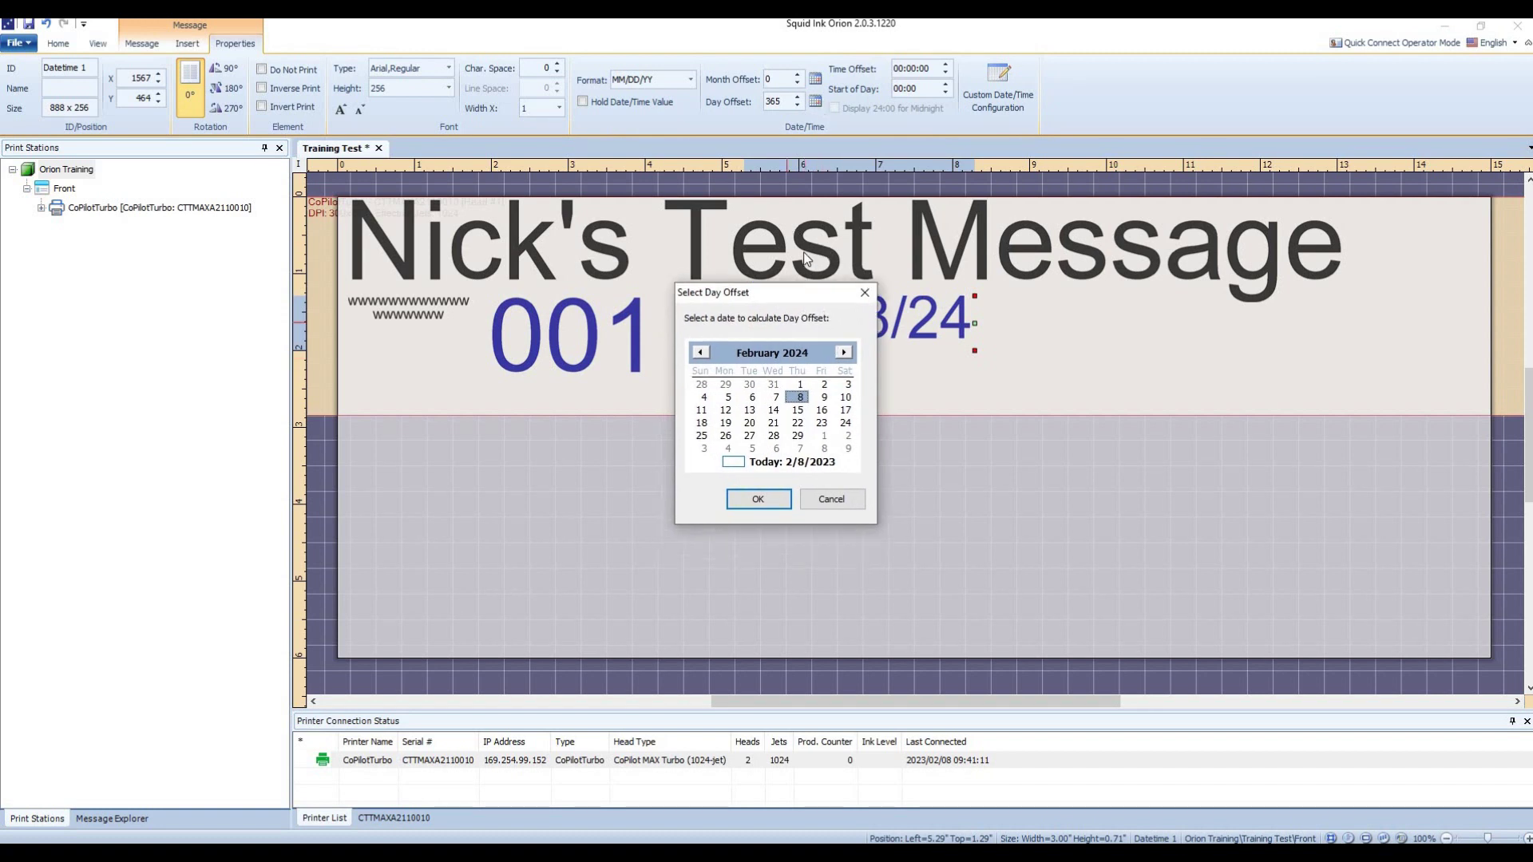
click(853, 303)
click(853, 303)
click(853, 303)
click(854, 304)
click(854, 305)
click(855, 304)
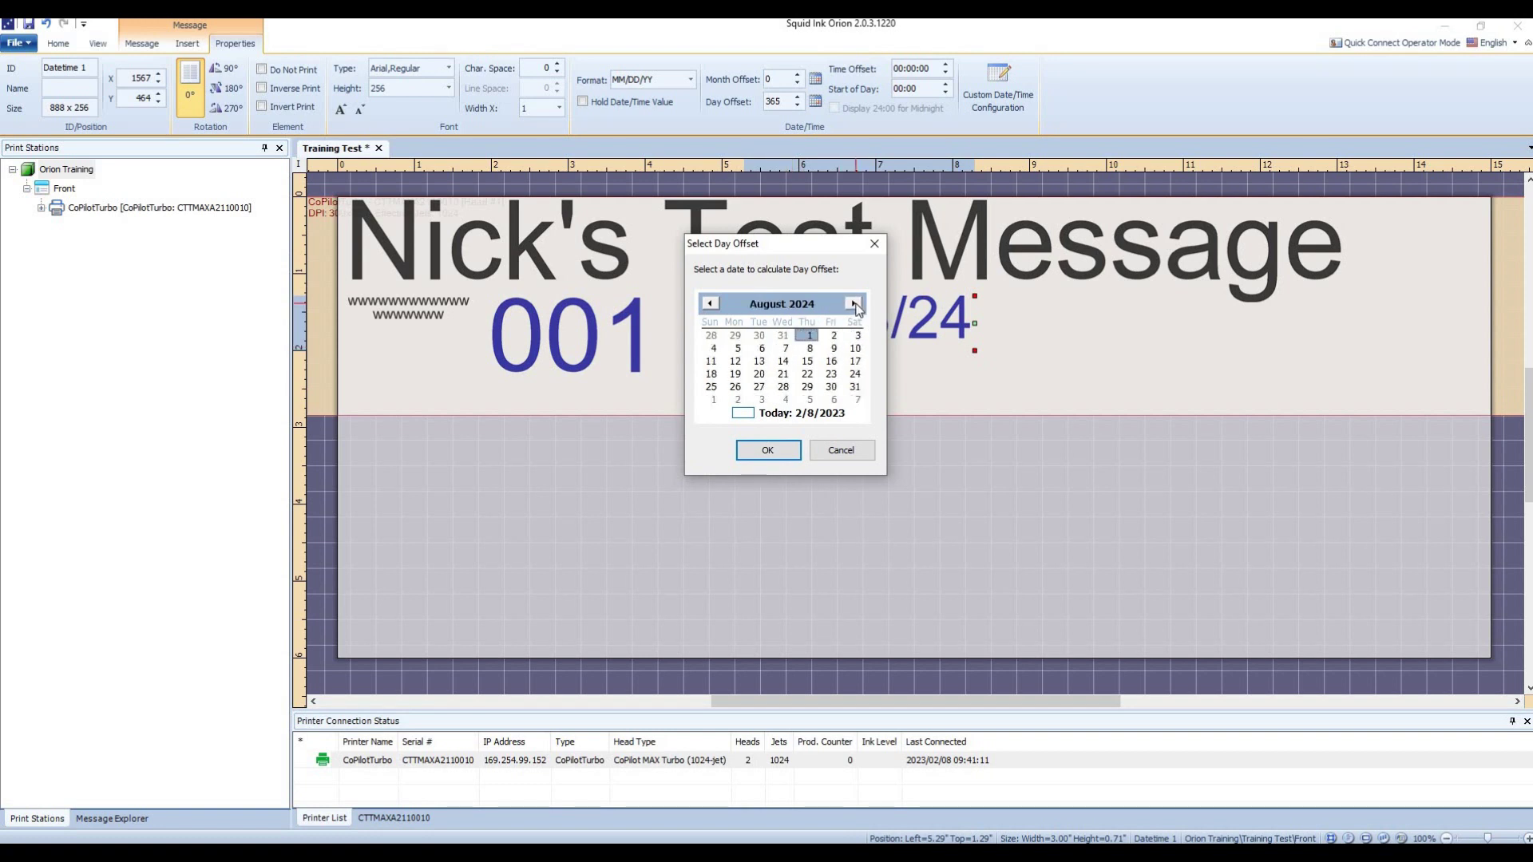
click(841, 451)
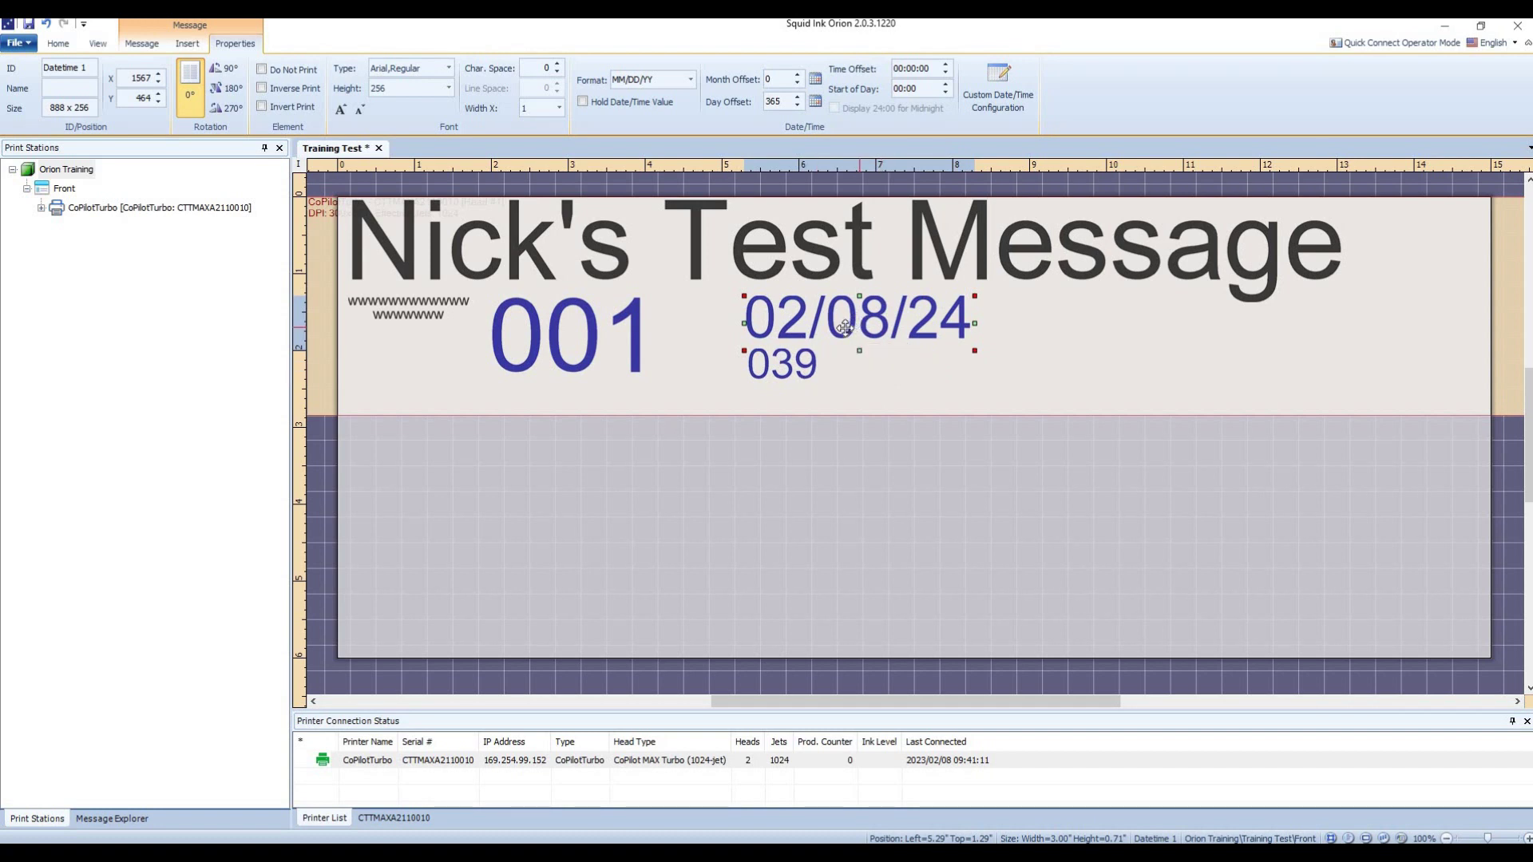
Move the MM/DD/YY date element back above the JJJ date, to about X 1351, Y 457
drag(849, 322, 791, 321)
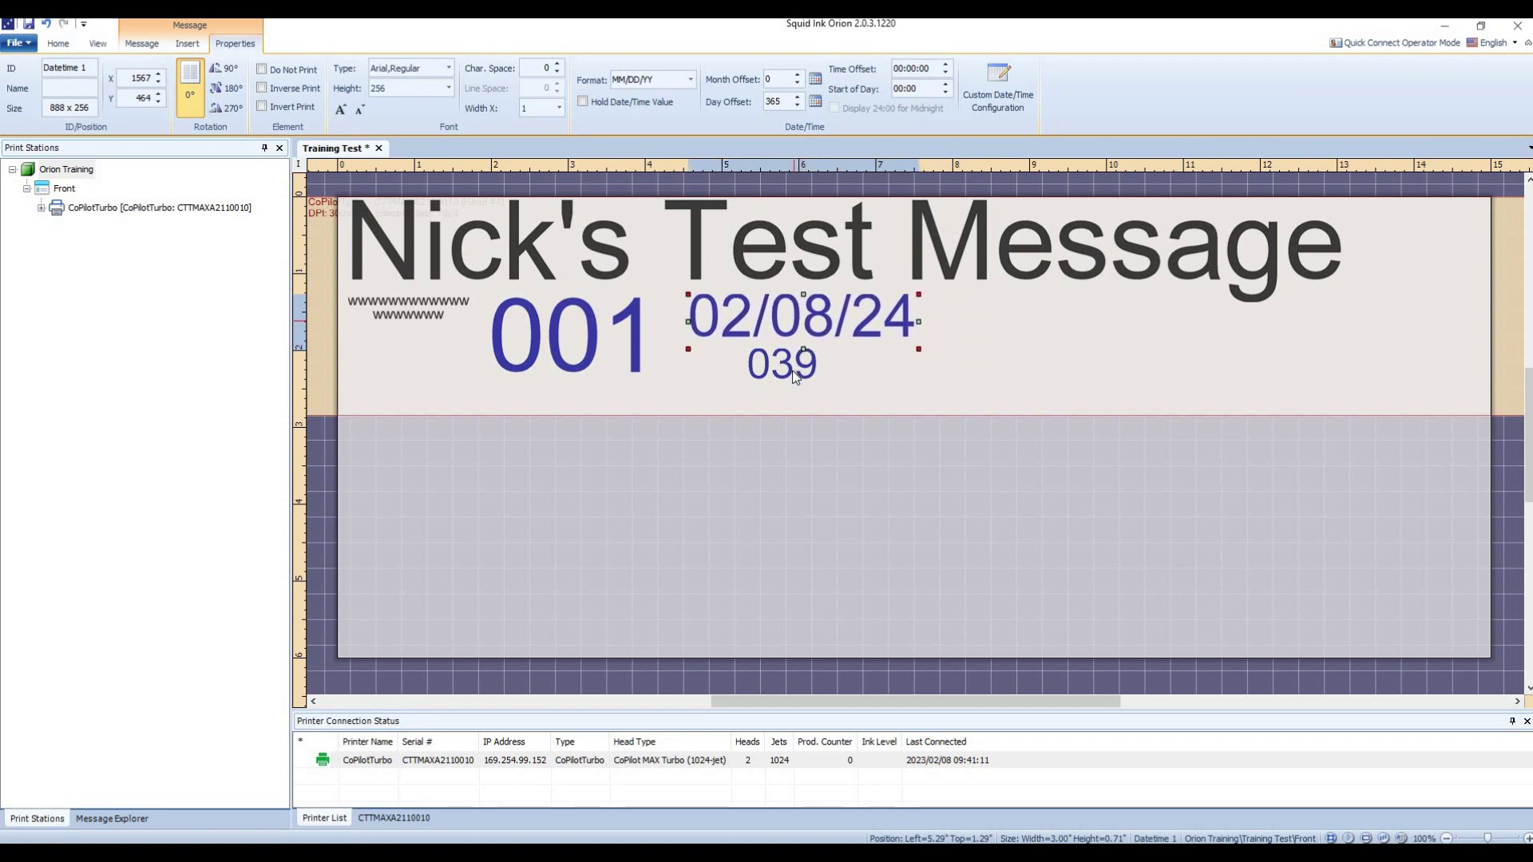
click(790, 368)
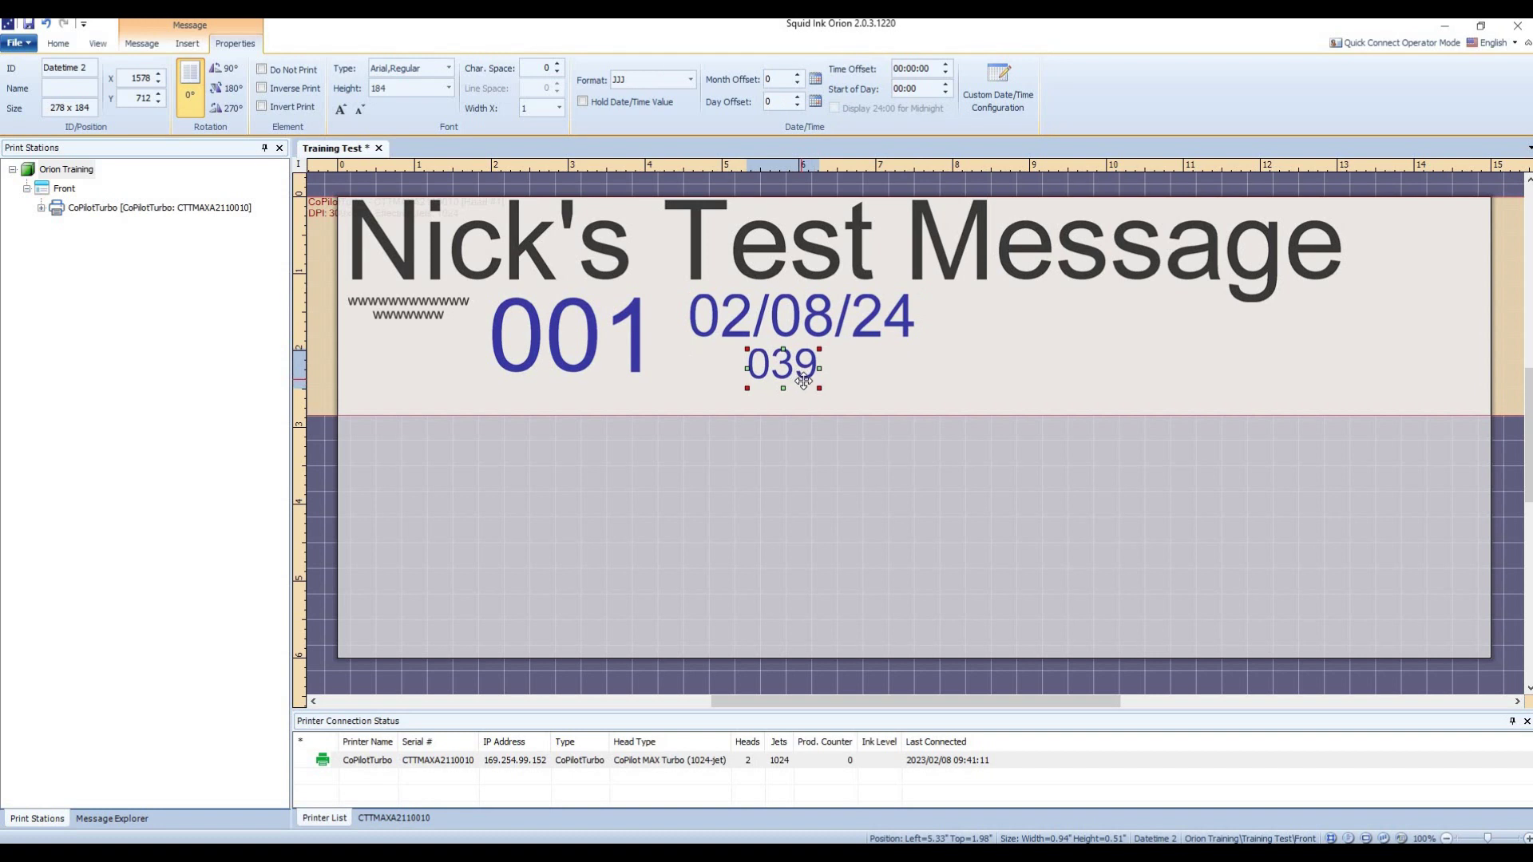
click(814, 322)
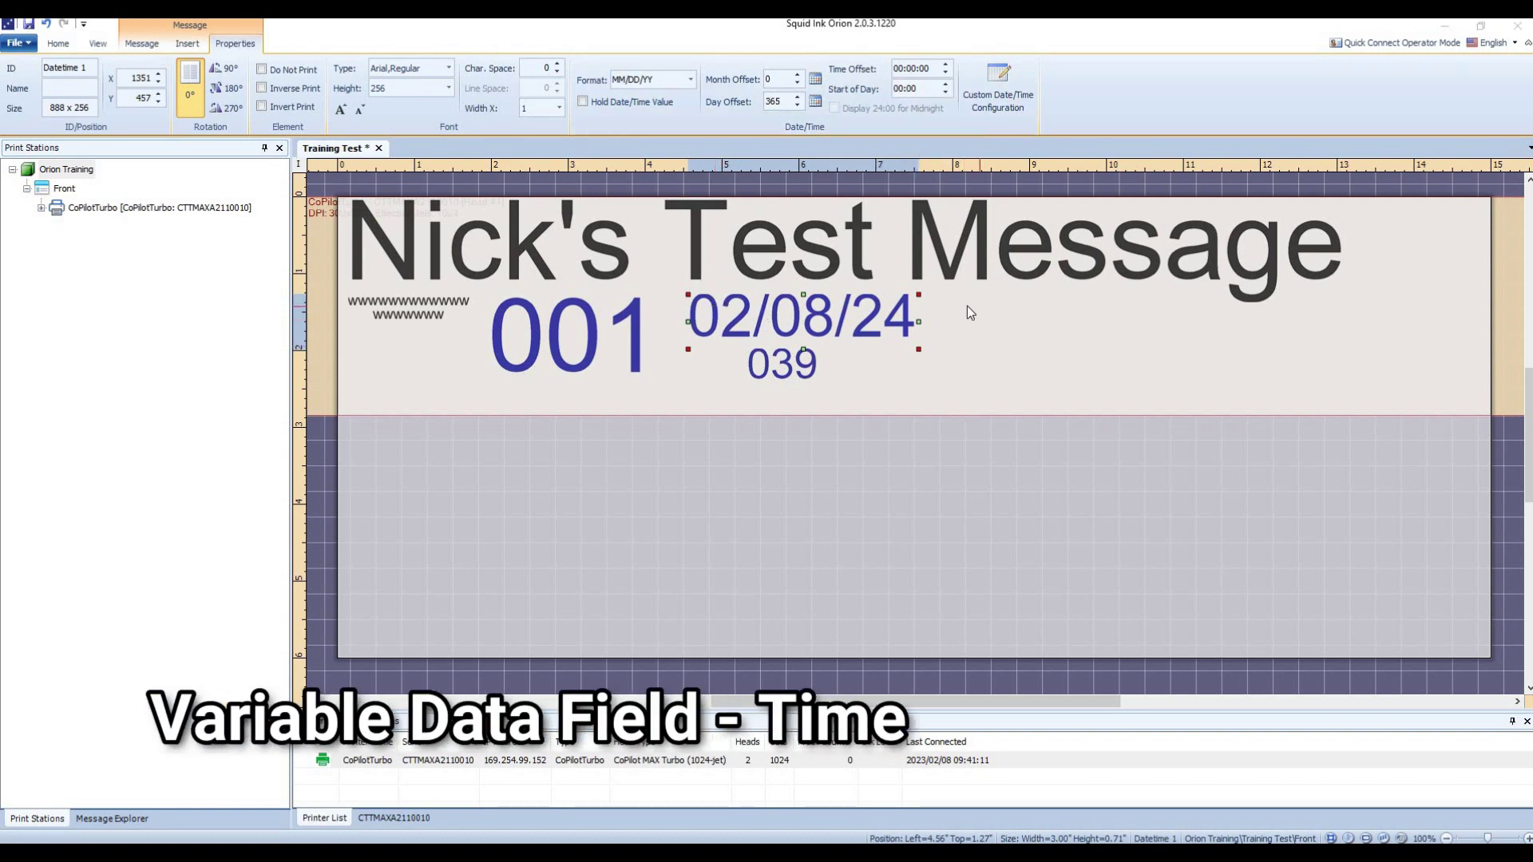
Add a time element to the right of the JJJ date, at about X 2040, Y 757
right_click(877, 368)
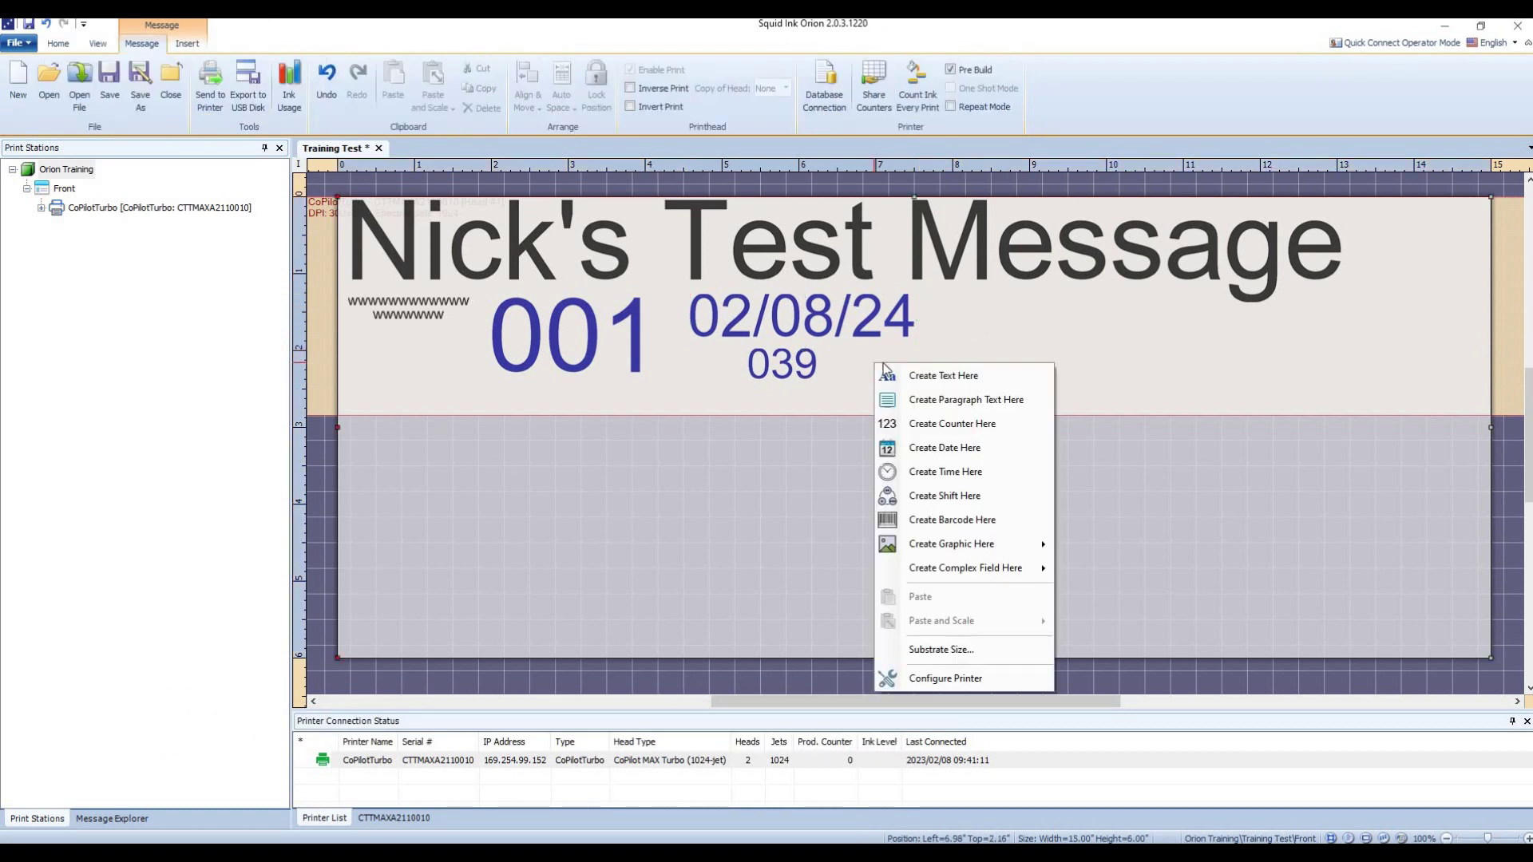
click(982, 472)
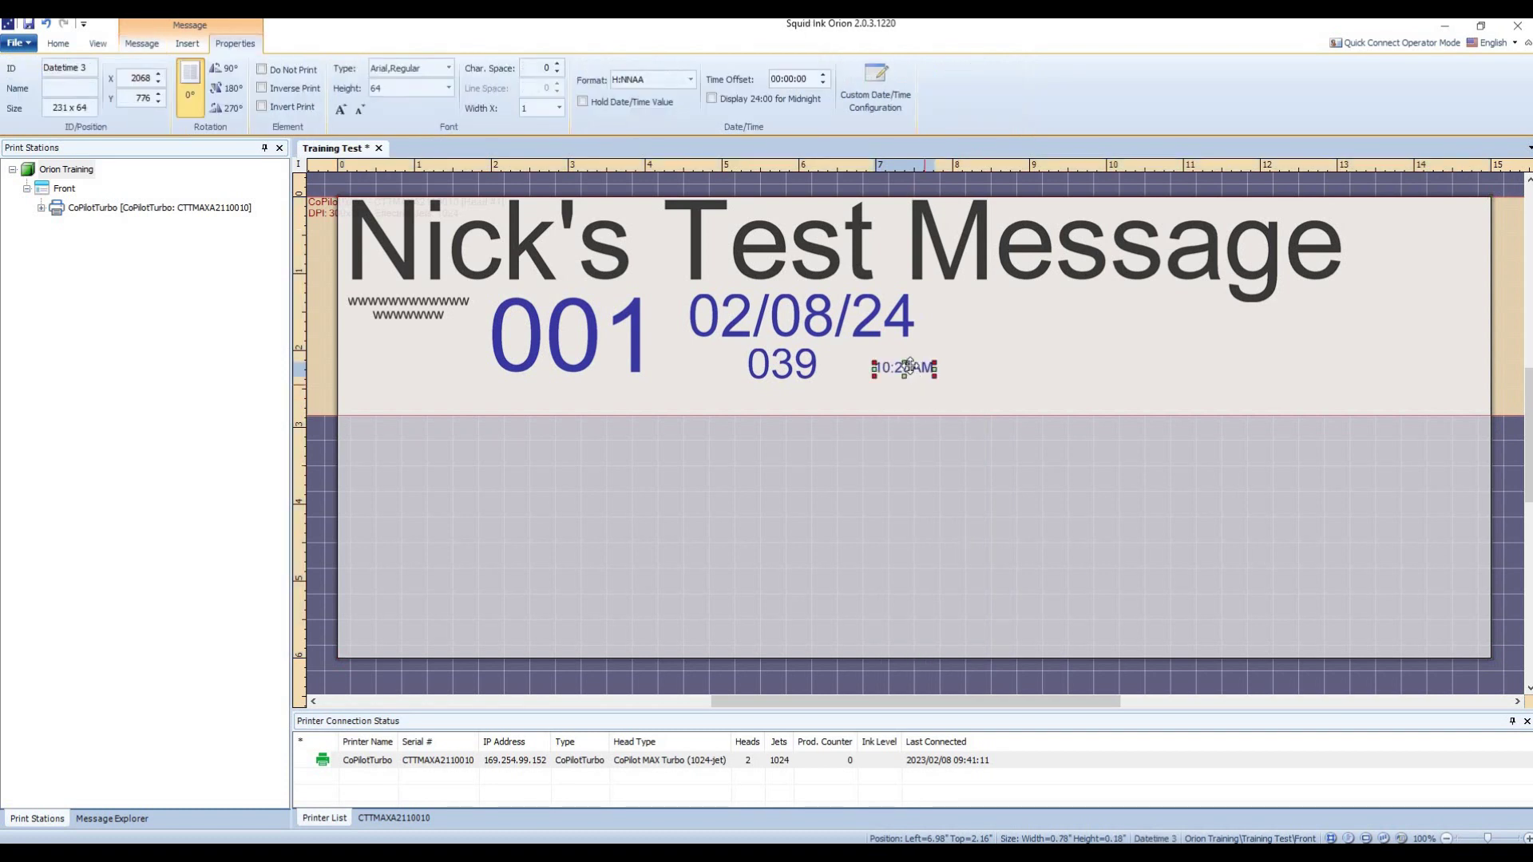
drag(899, 367, 896, 364)
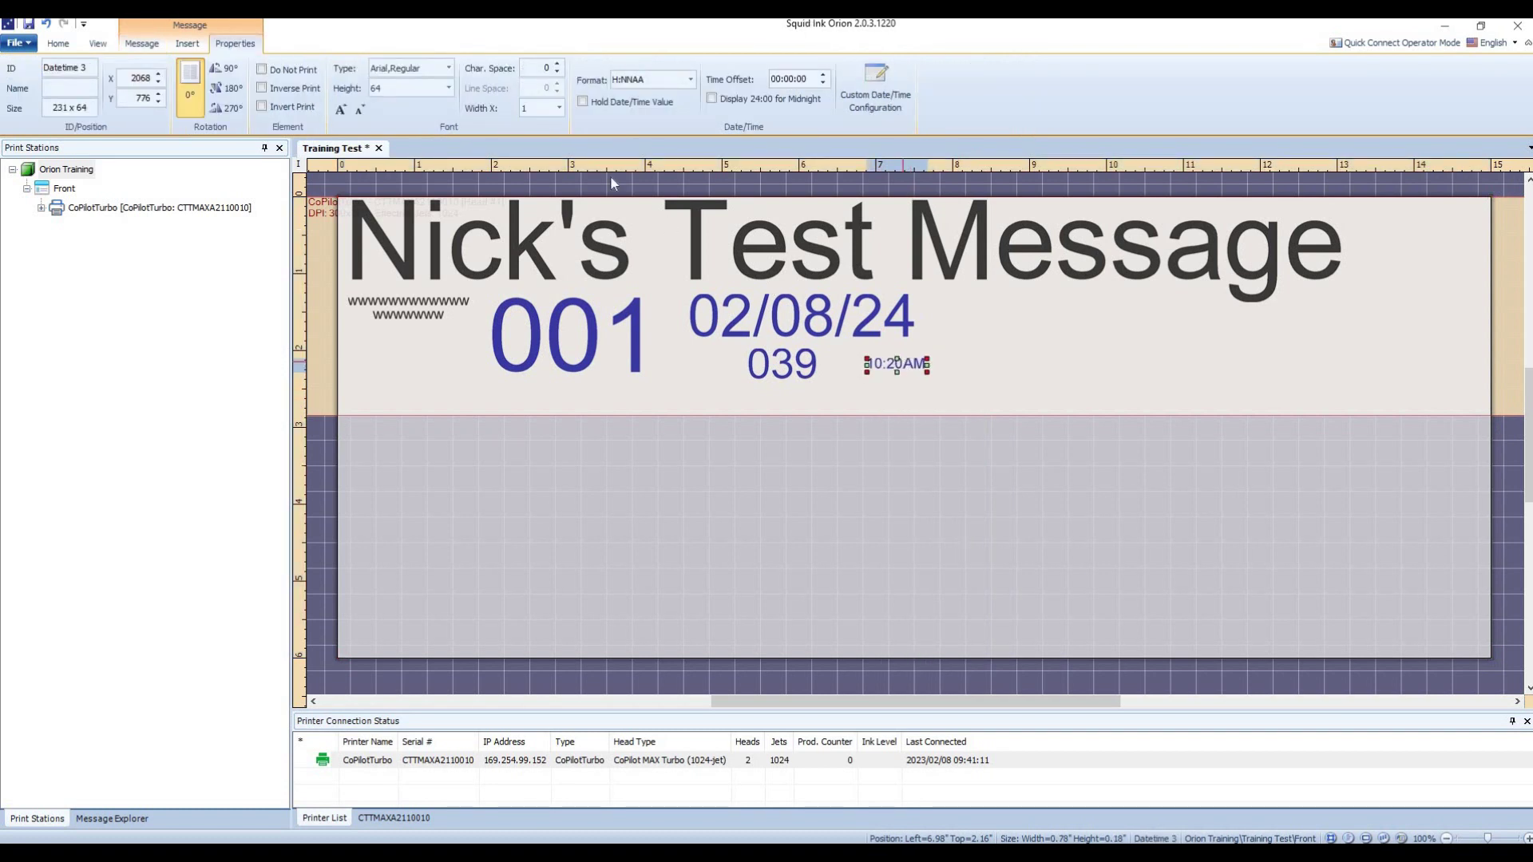
Set the time element's height to 128 and move it closer to the JJJ date, to about X 1941, Y 727
click(449, 88)
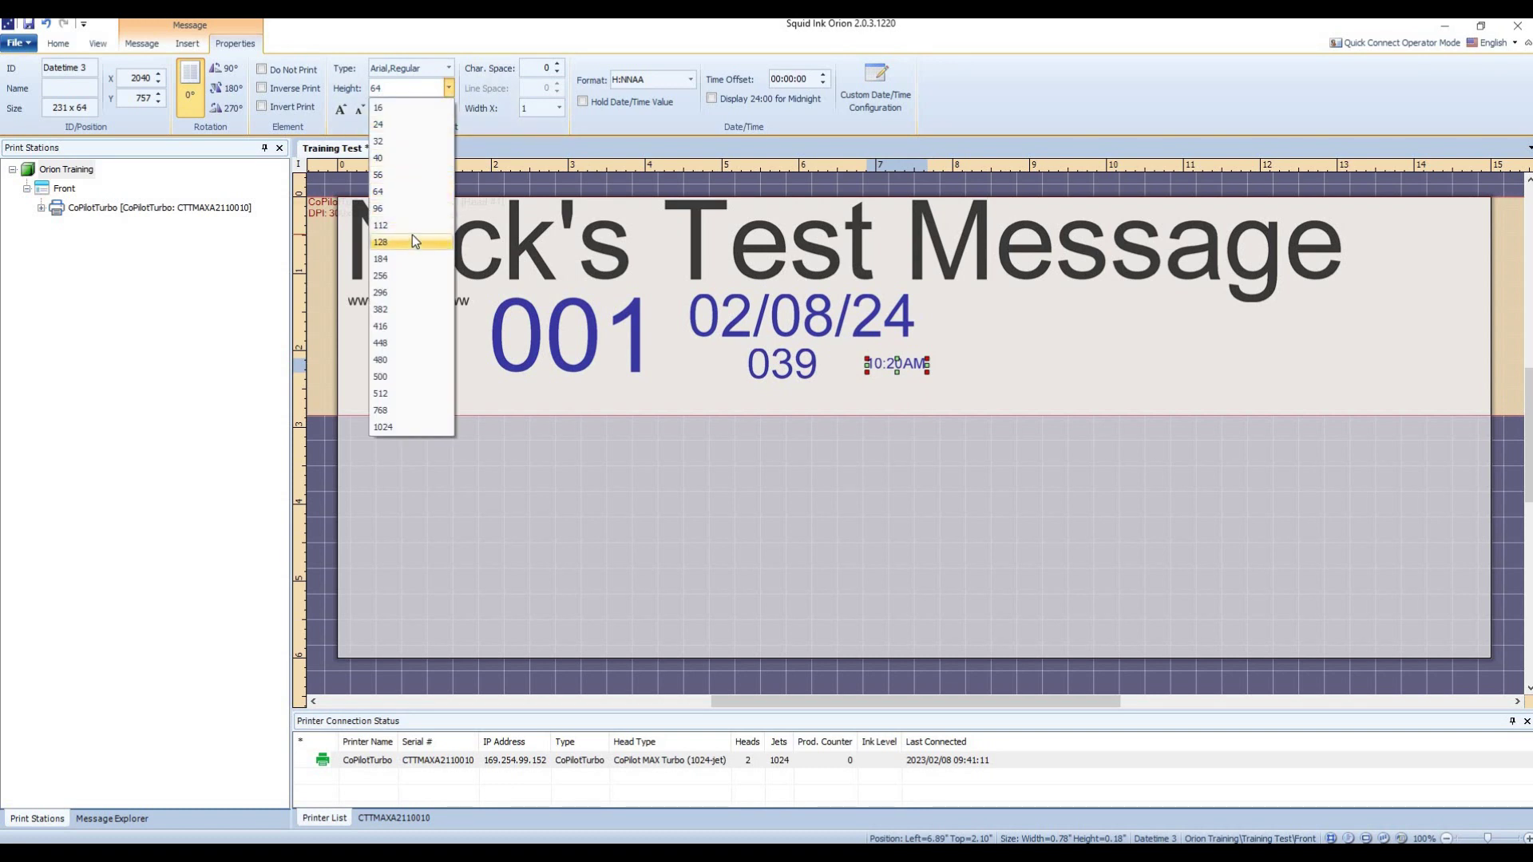
click(412, 236)
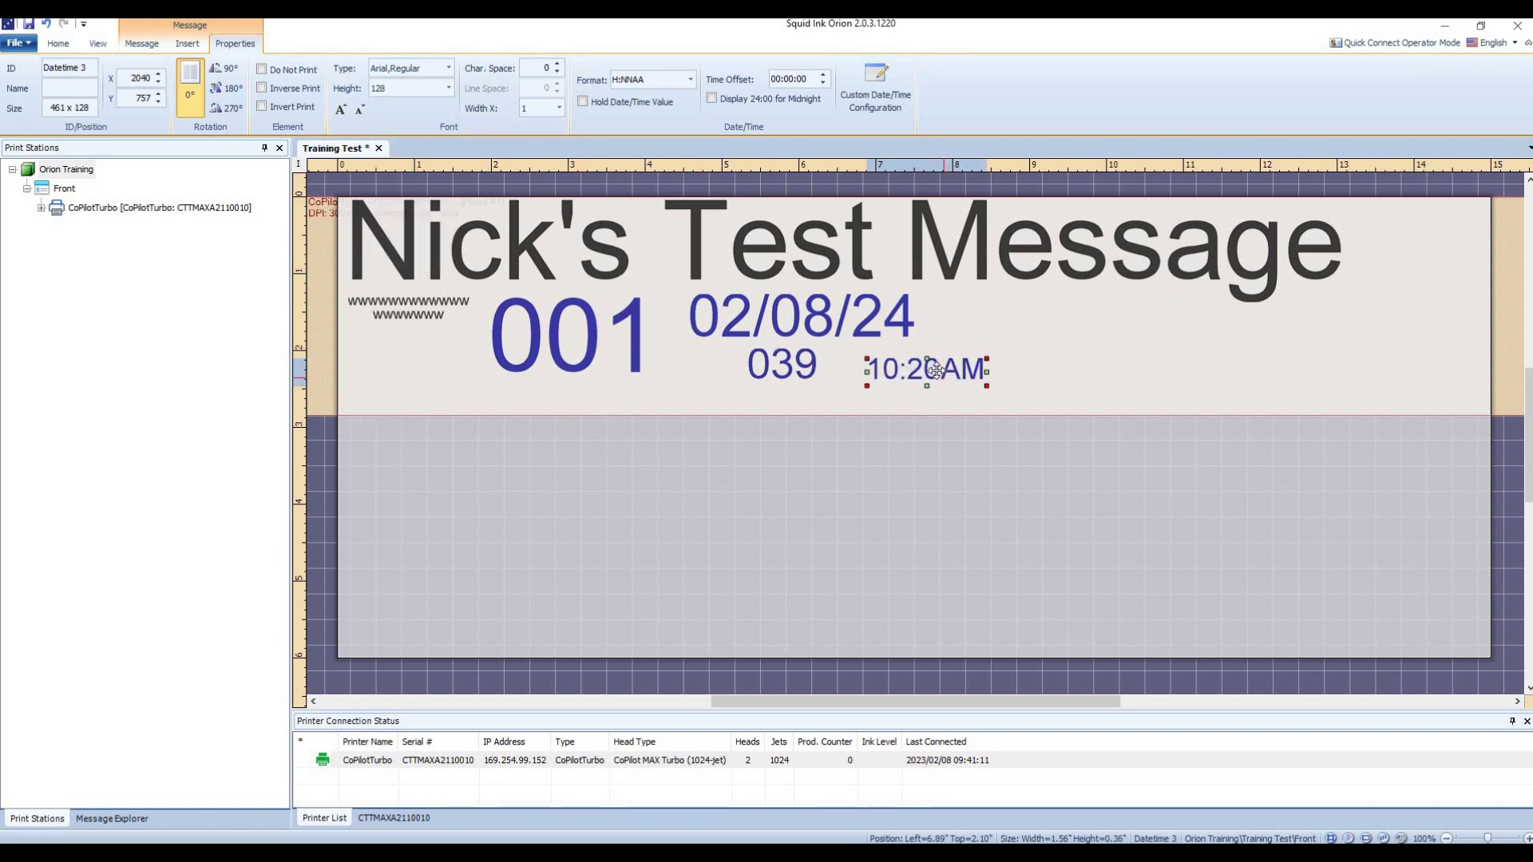
drag(919, 367, 901, 363)
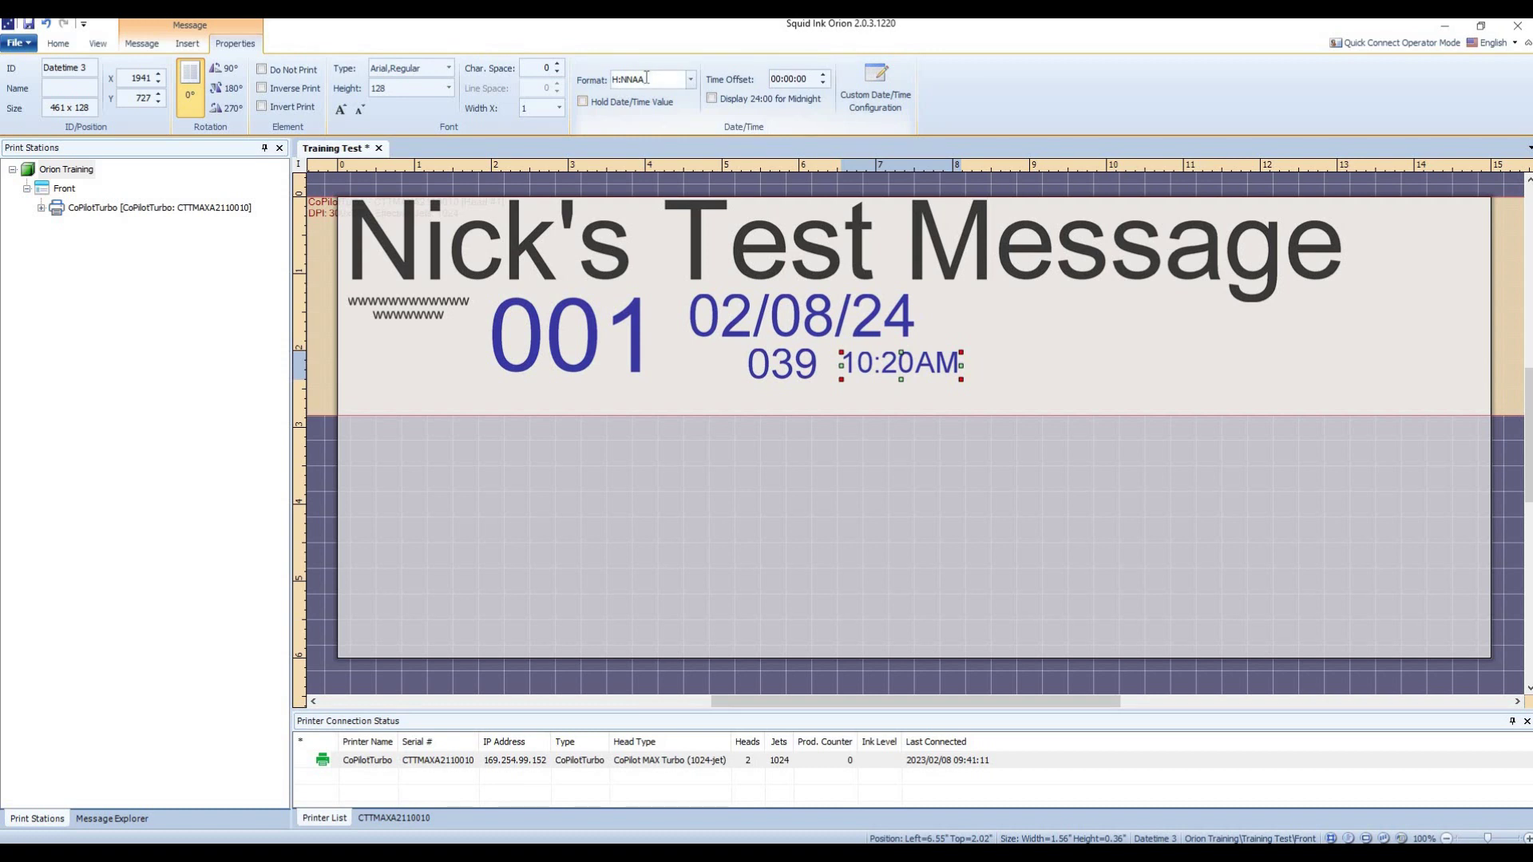
Set the time element's format to the 24-hour HH:NN
mouse_move(647, 77)
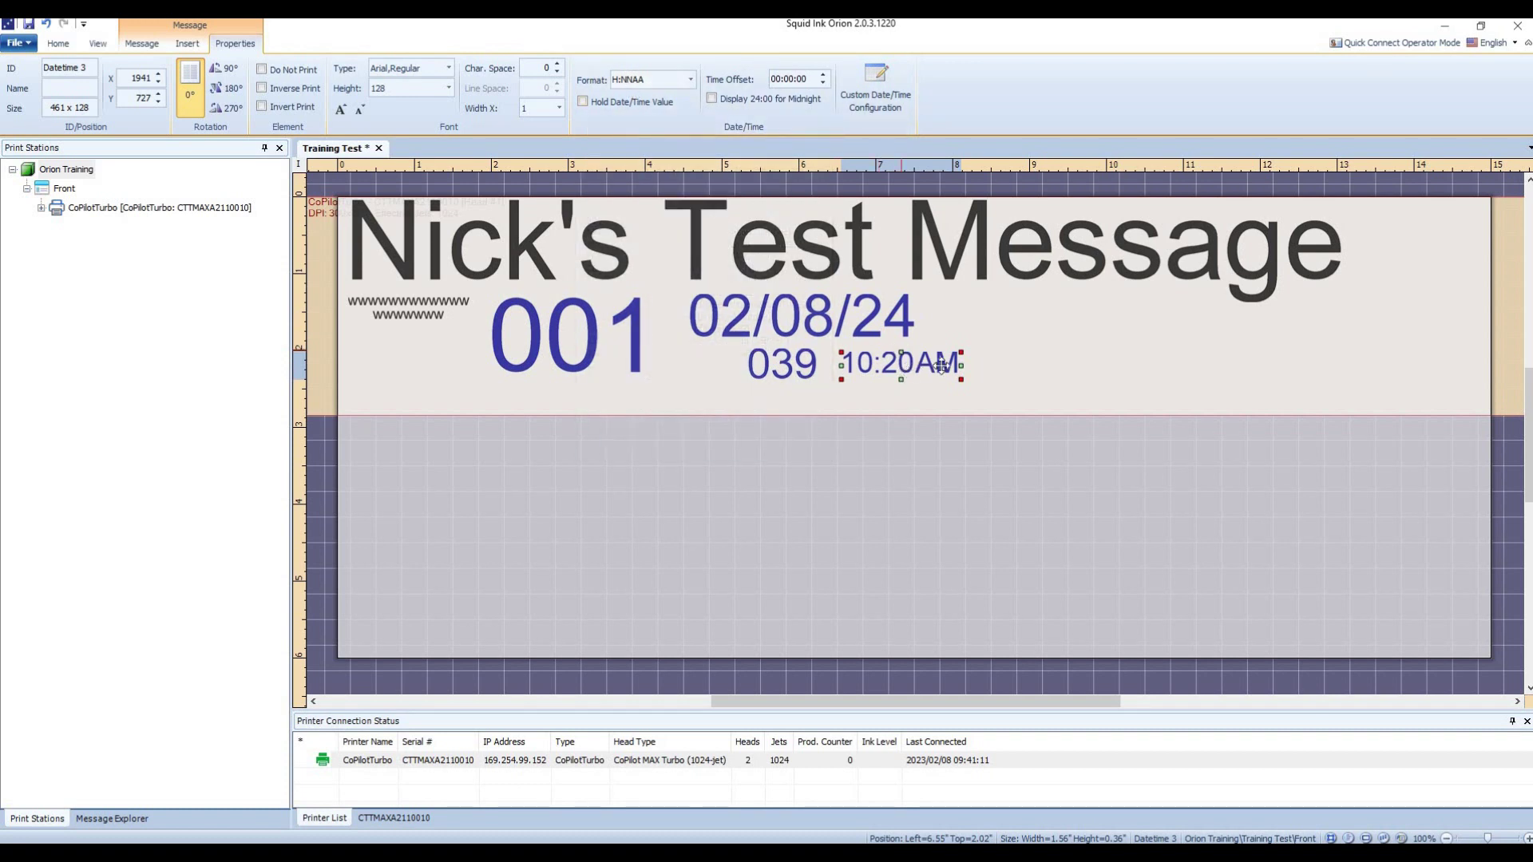
click(643, 80)
double_click(659, 80)
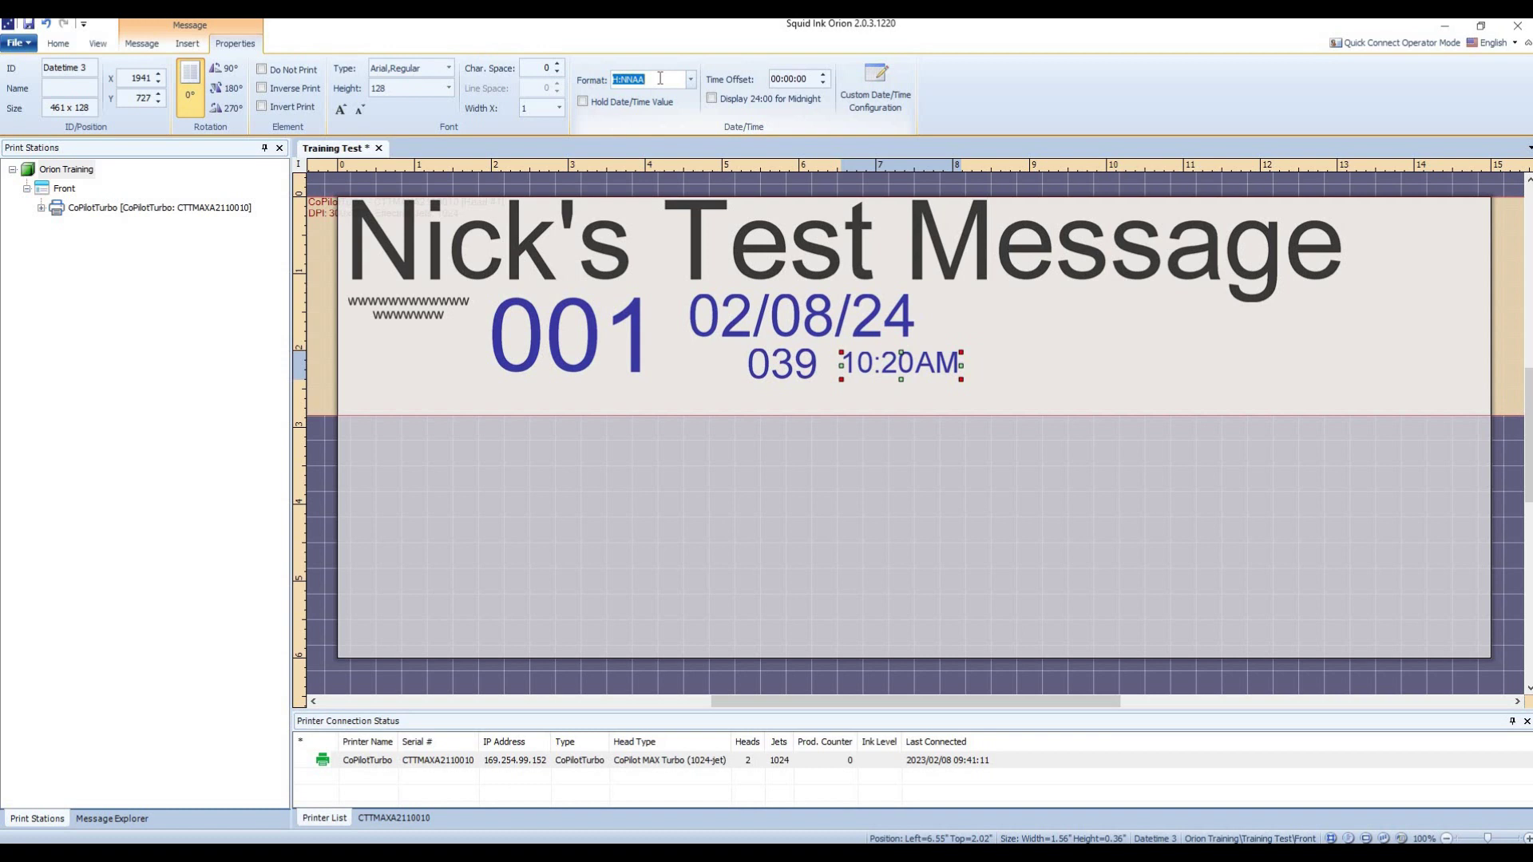
text(HH)
key(End)
key(Return)
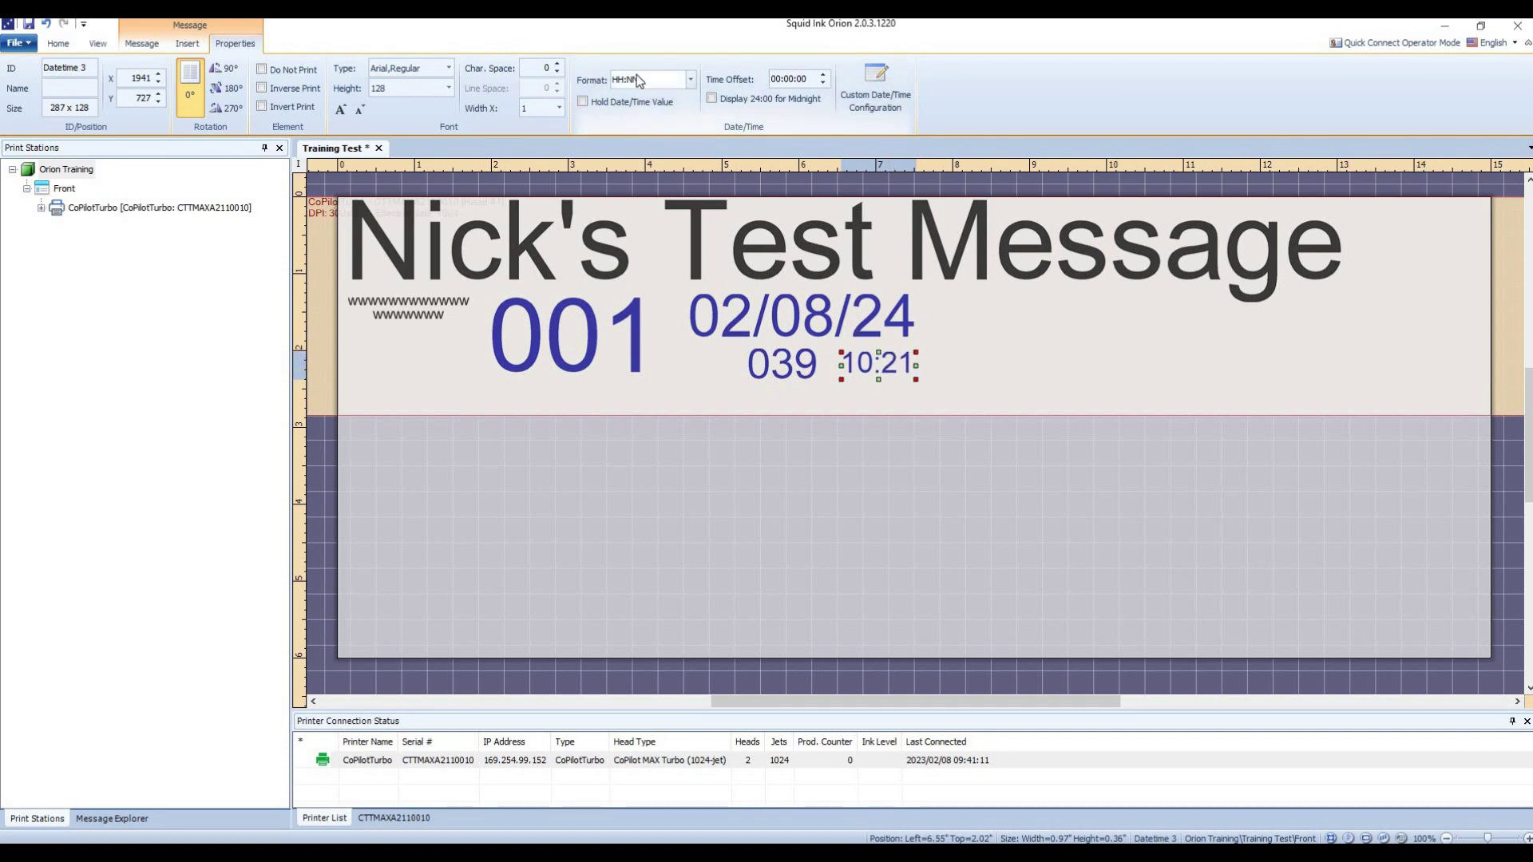
Try adding seconds to the time element by setting its format to HH:NNSS
mouse_move(638, 75)
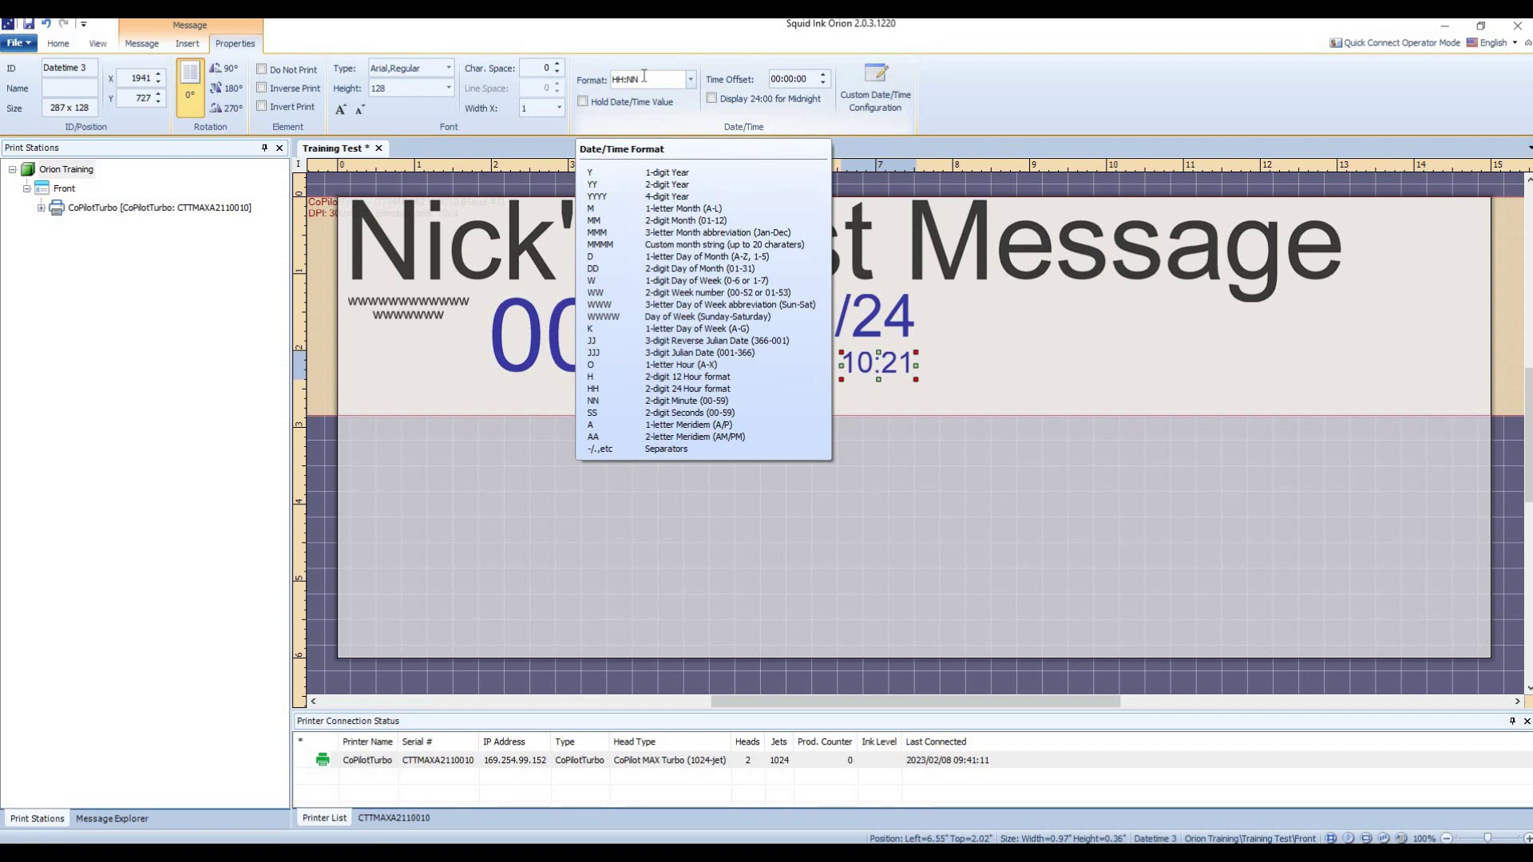
double_click(645, 75)
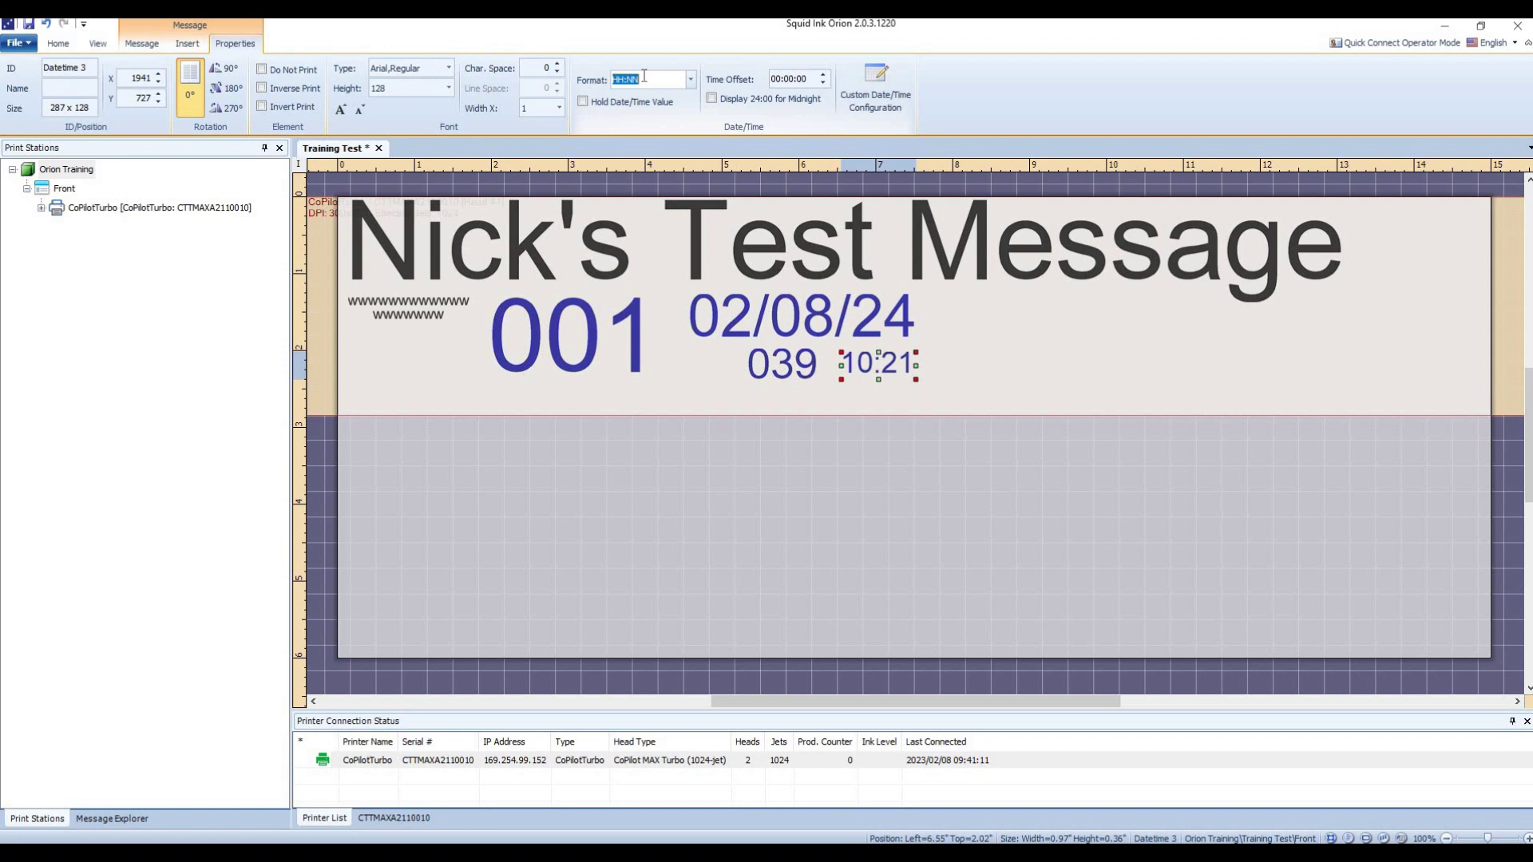
text(S)
key(BackSpace)
text(HH:NNSS)
key(Return)
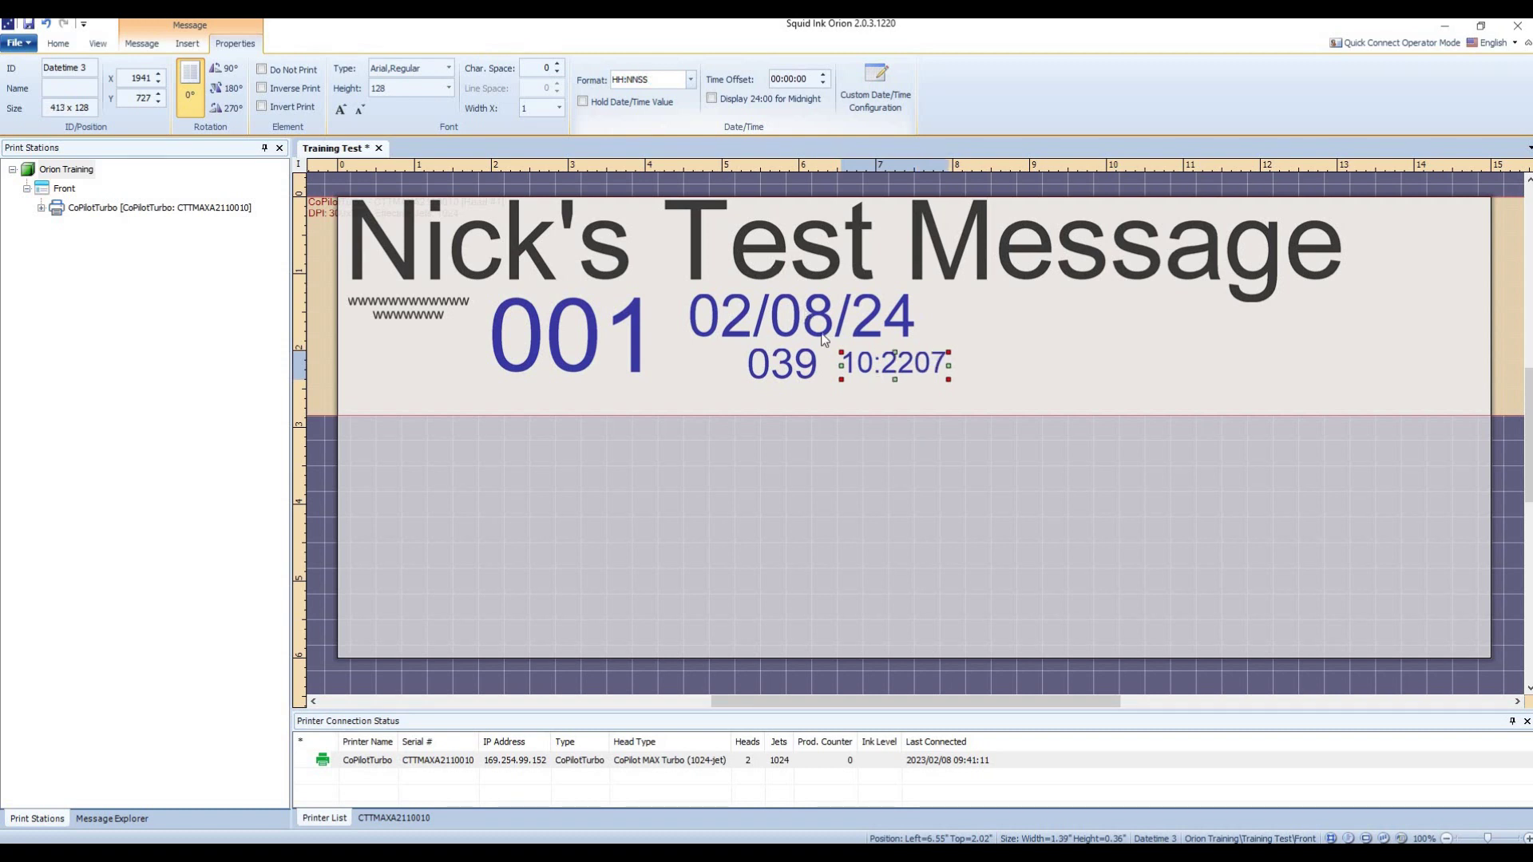
click(926, 408)
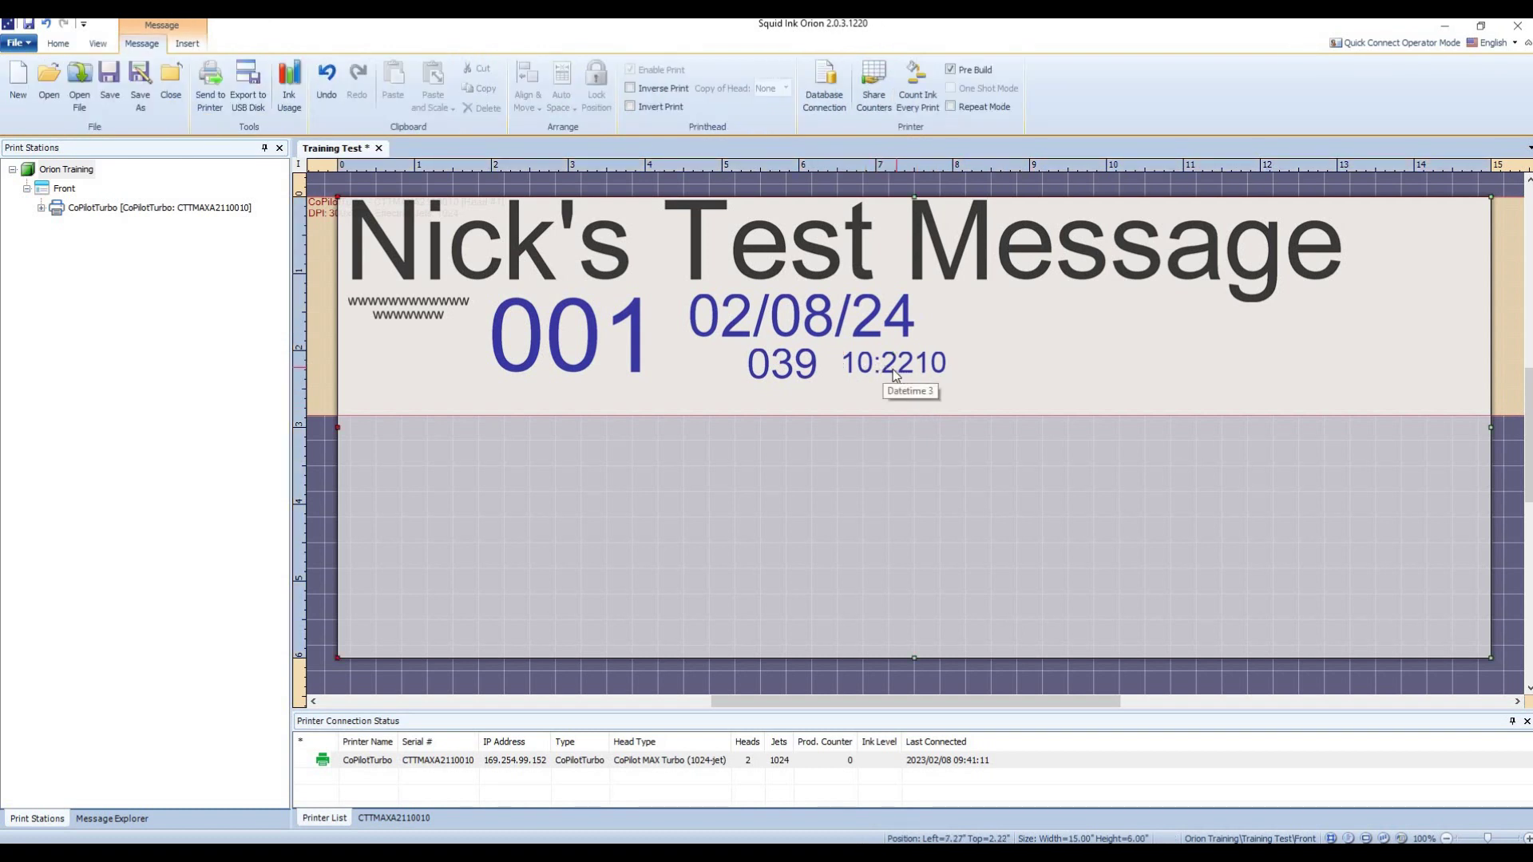
Remove the seconds from the time element's format, restoring it to HH:NN
click(939, 363)
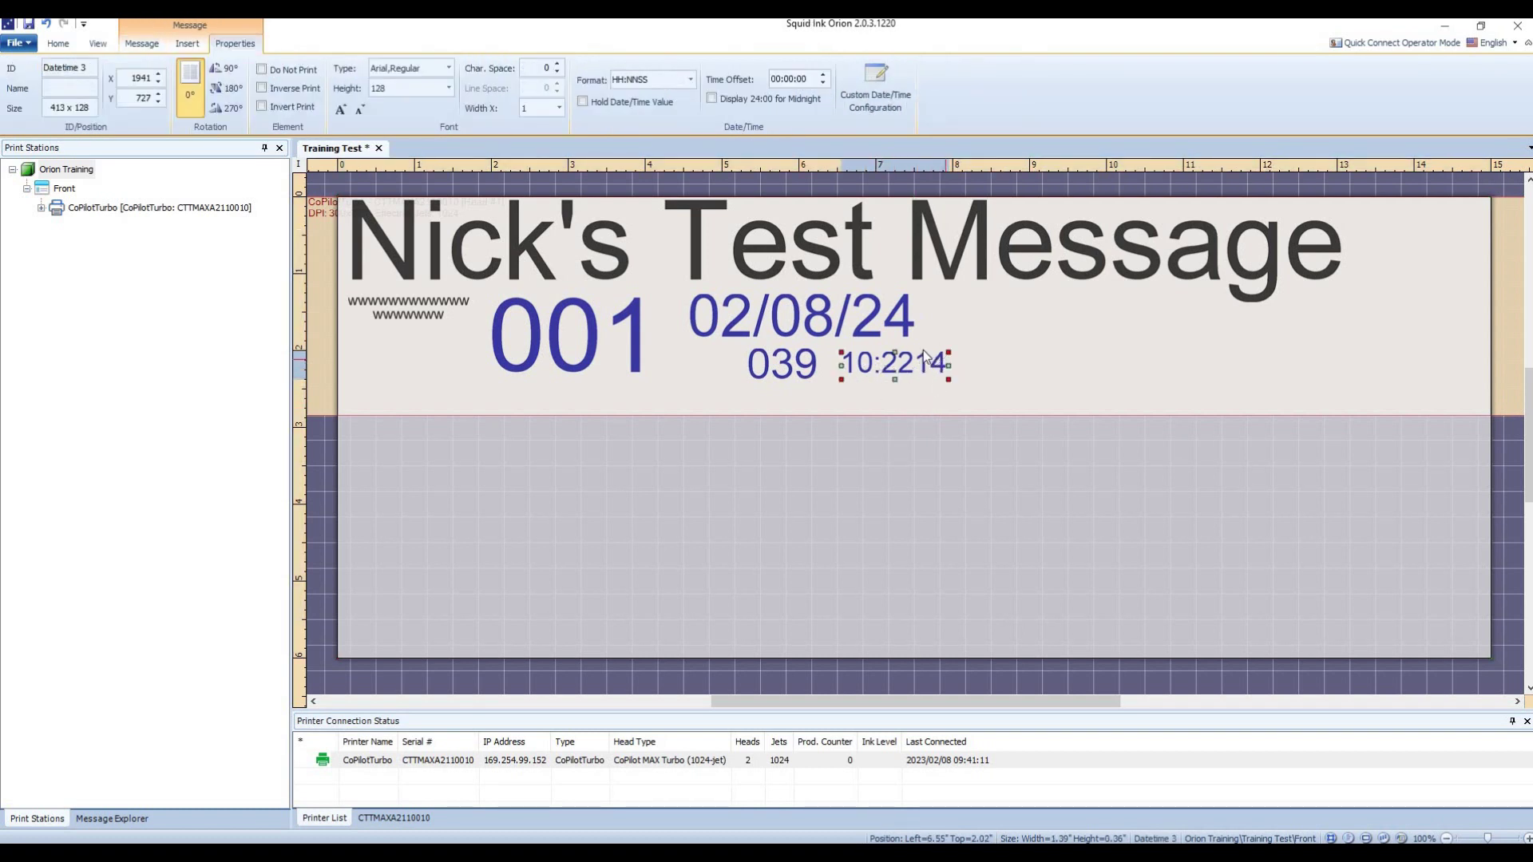
click(876, 331)
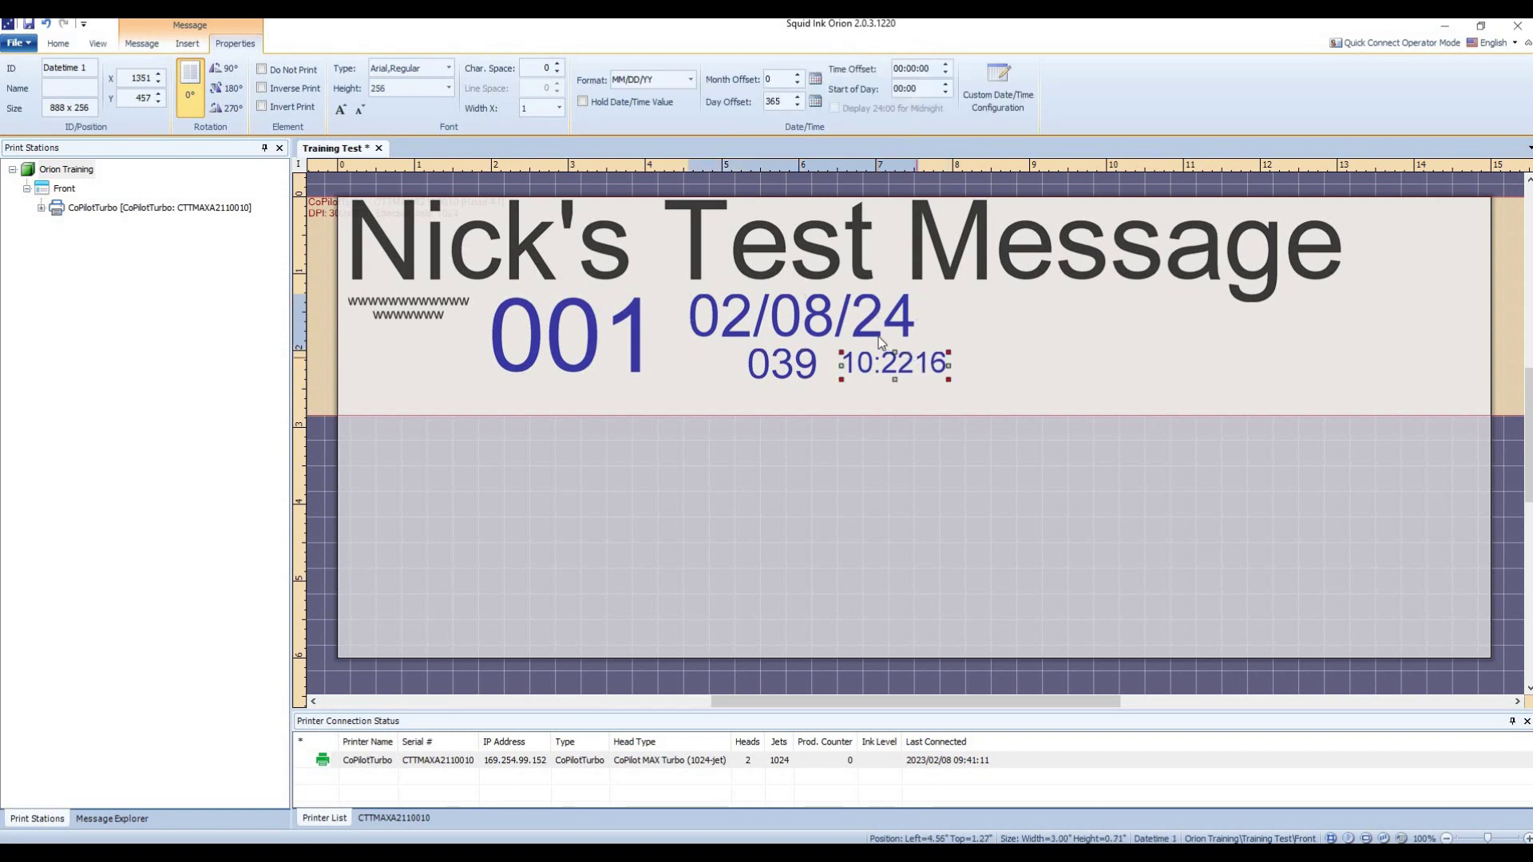
click(911, 367)
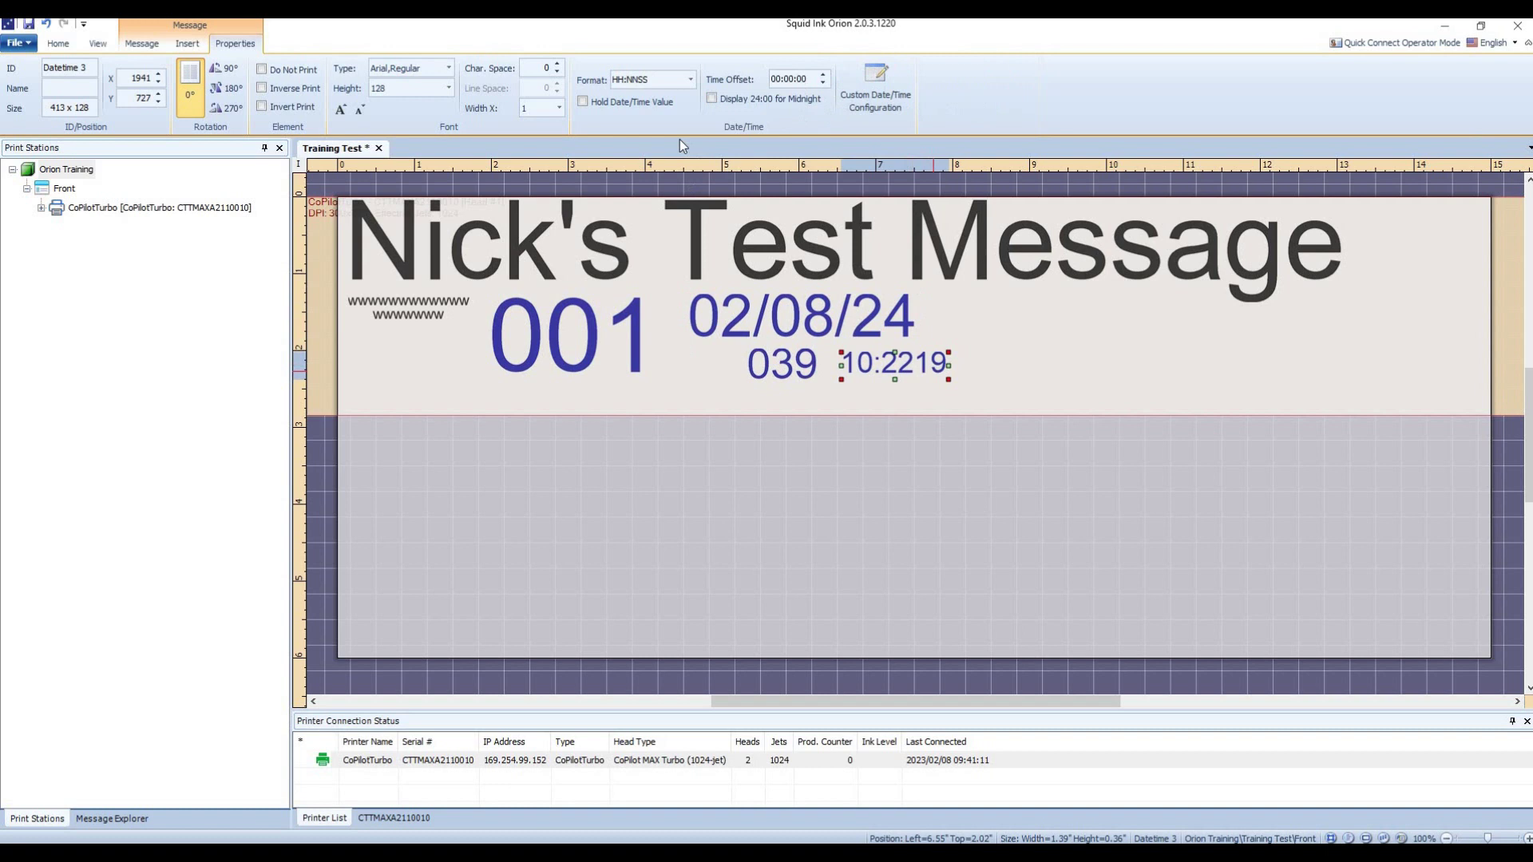
click(654, 77)
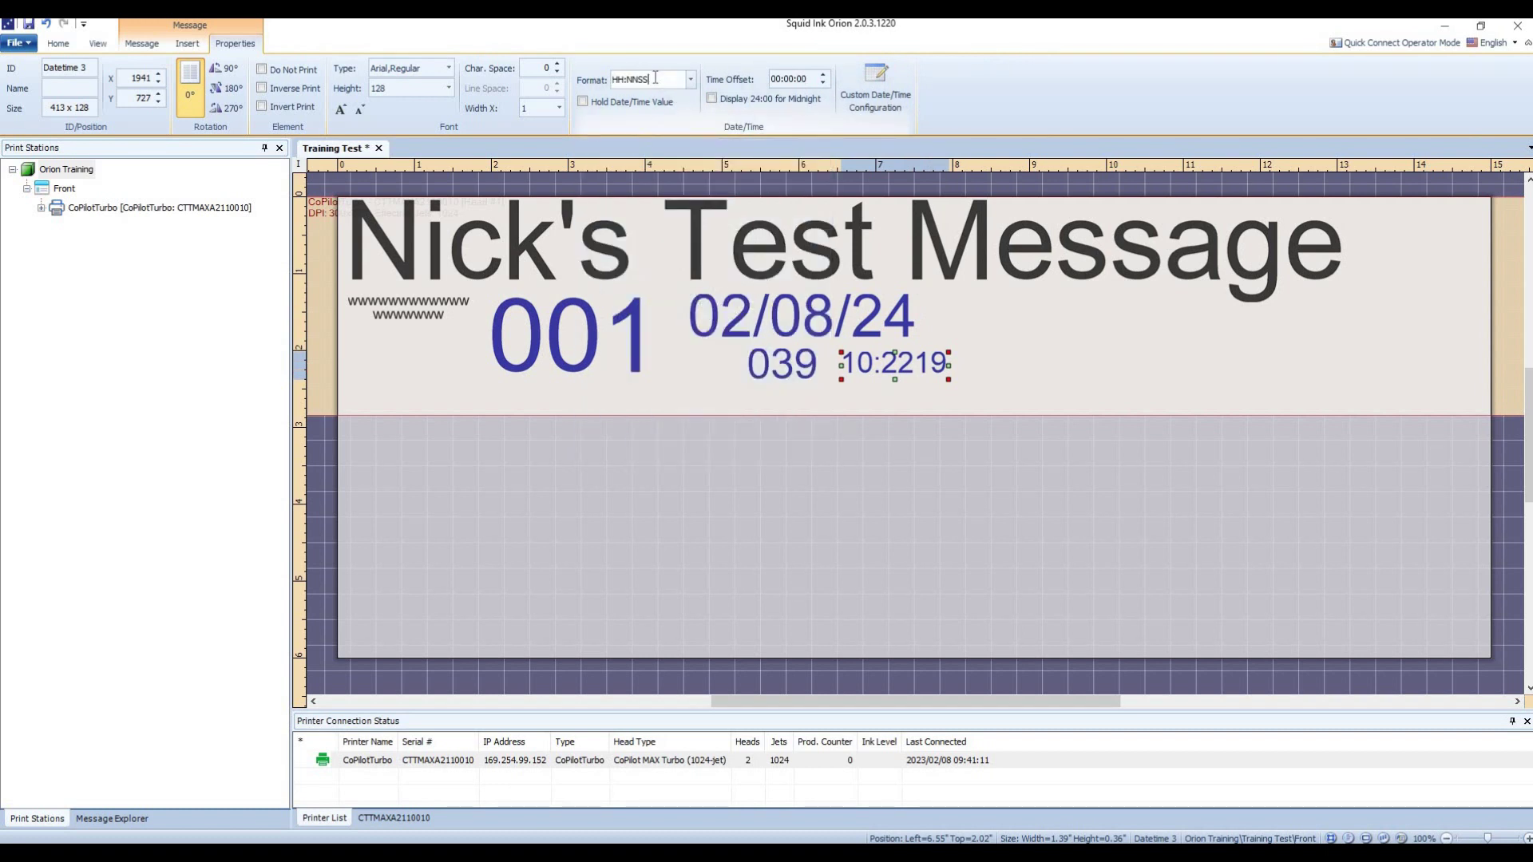
key(BackSpace)
key(BackSpace)
click(961, 405)
click(661, 80)
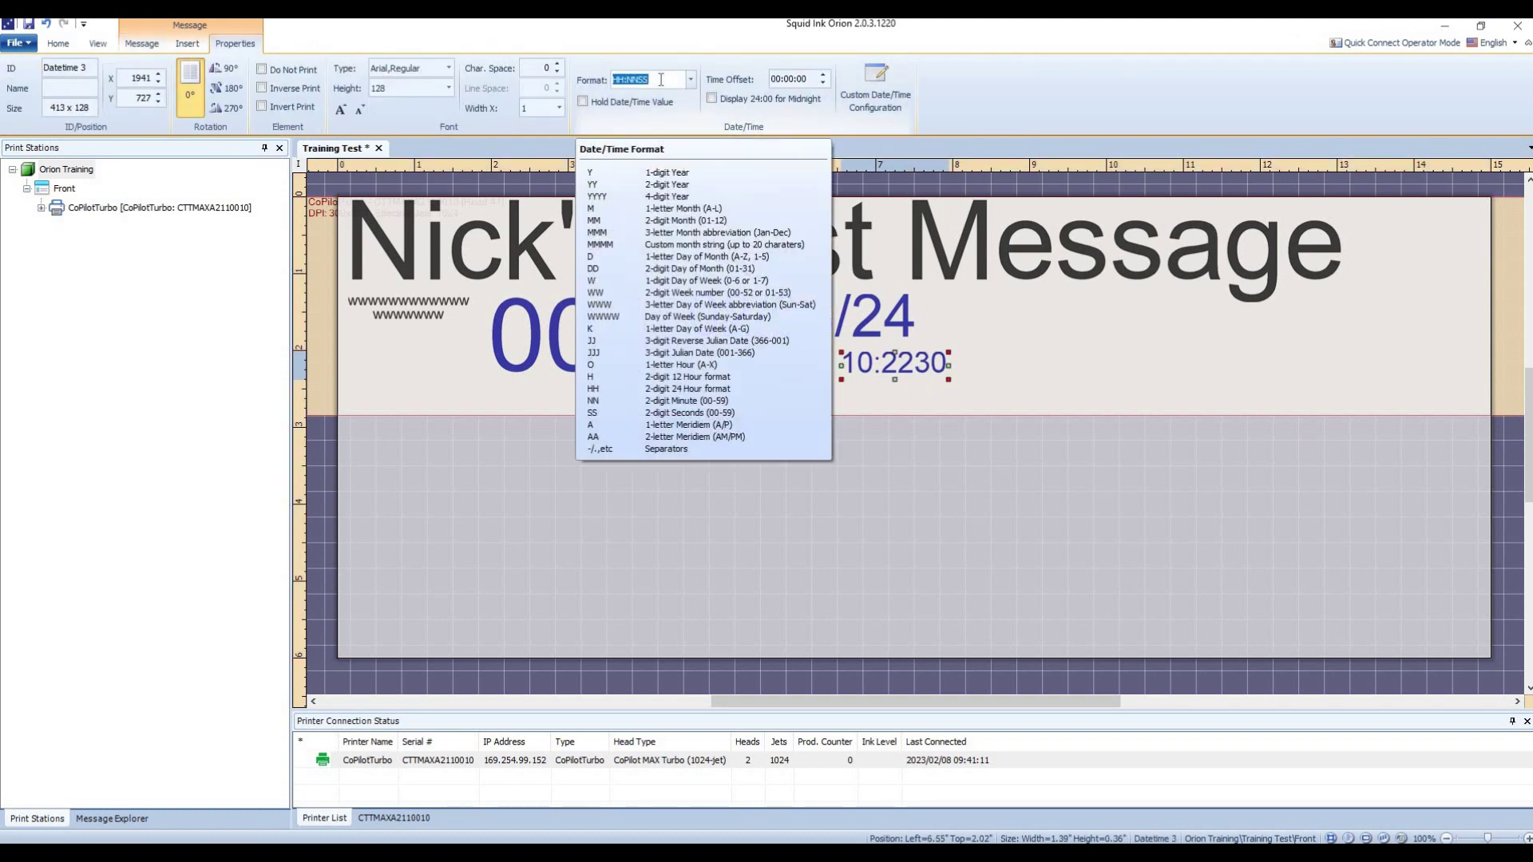
click(661, 80)
key(BackSpace)
key(BackSpace)
key(Return)
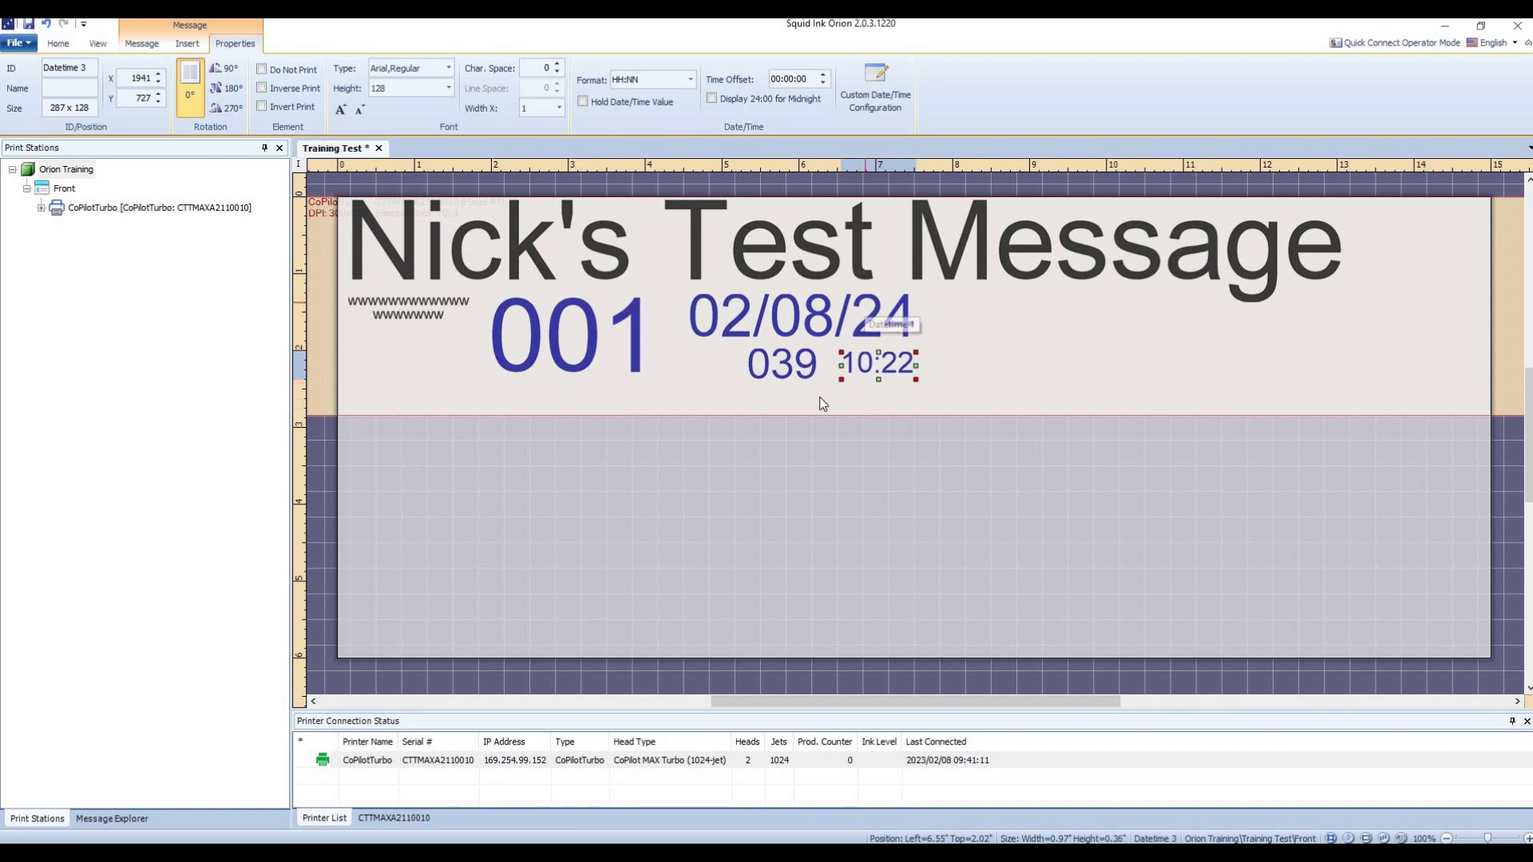
Try a time offset of 01:00:00 on the time element and reset it to 00:00:00
click(778, 79)
click(782, 78)
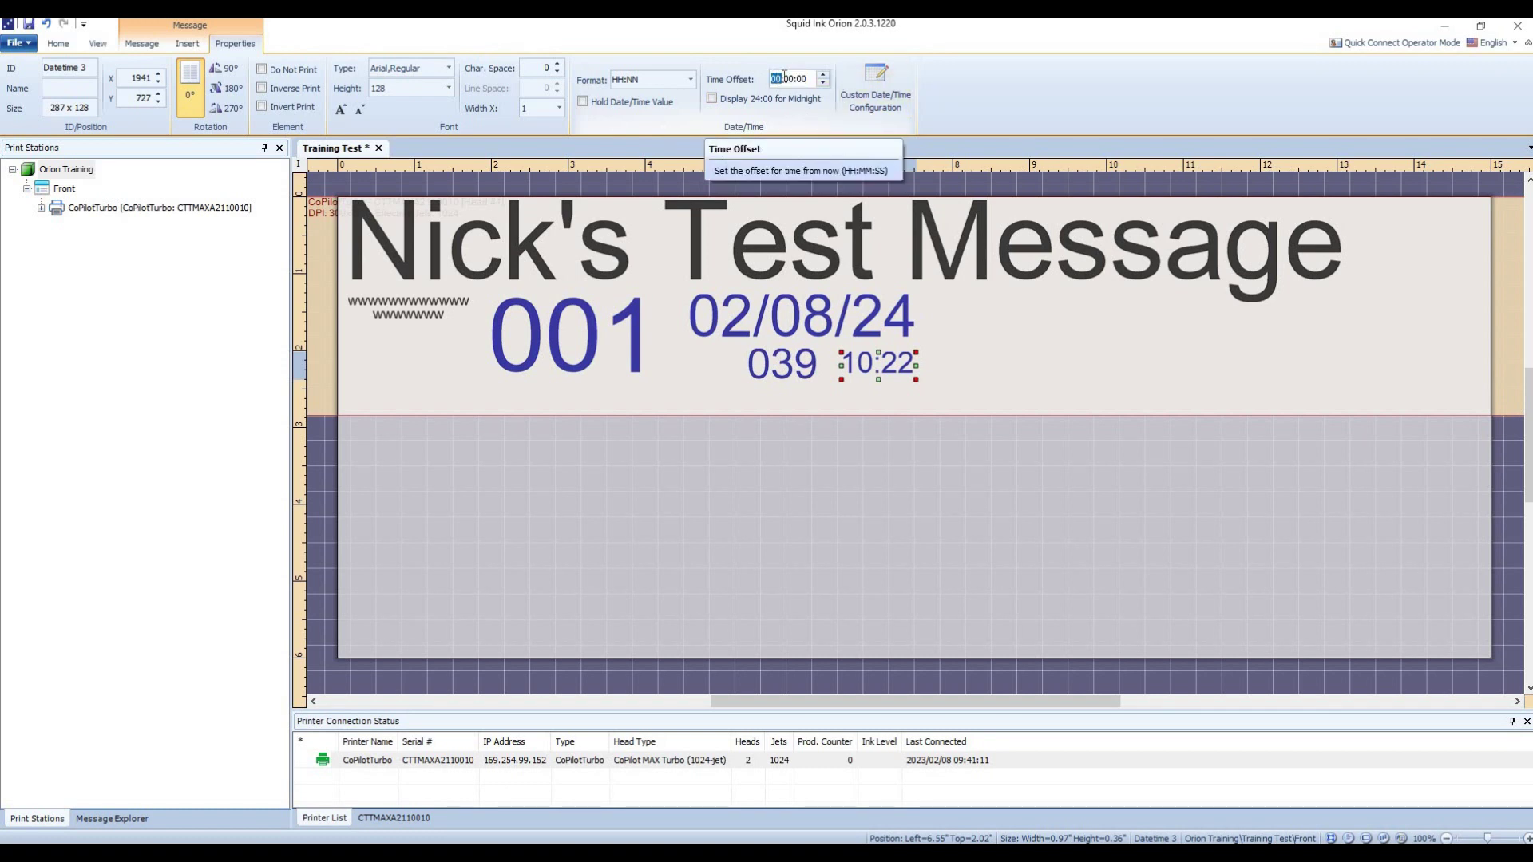
key(Up)
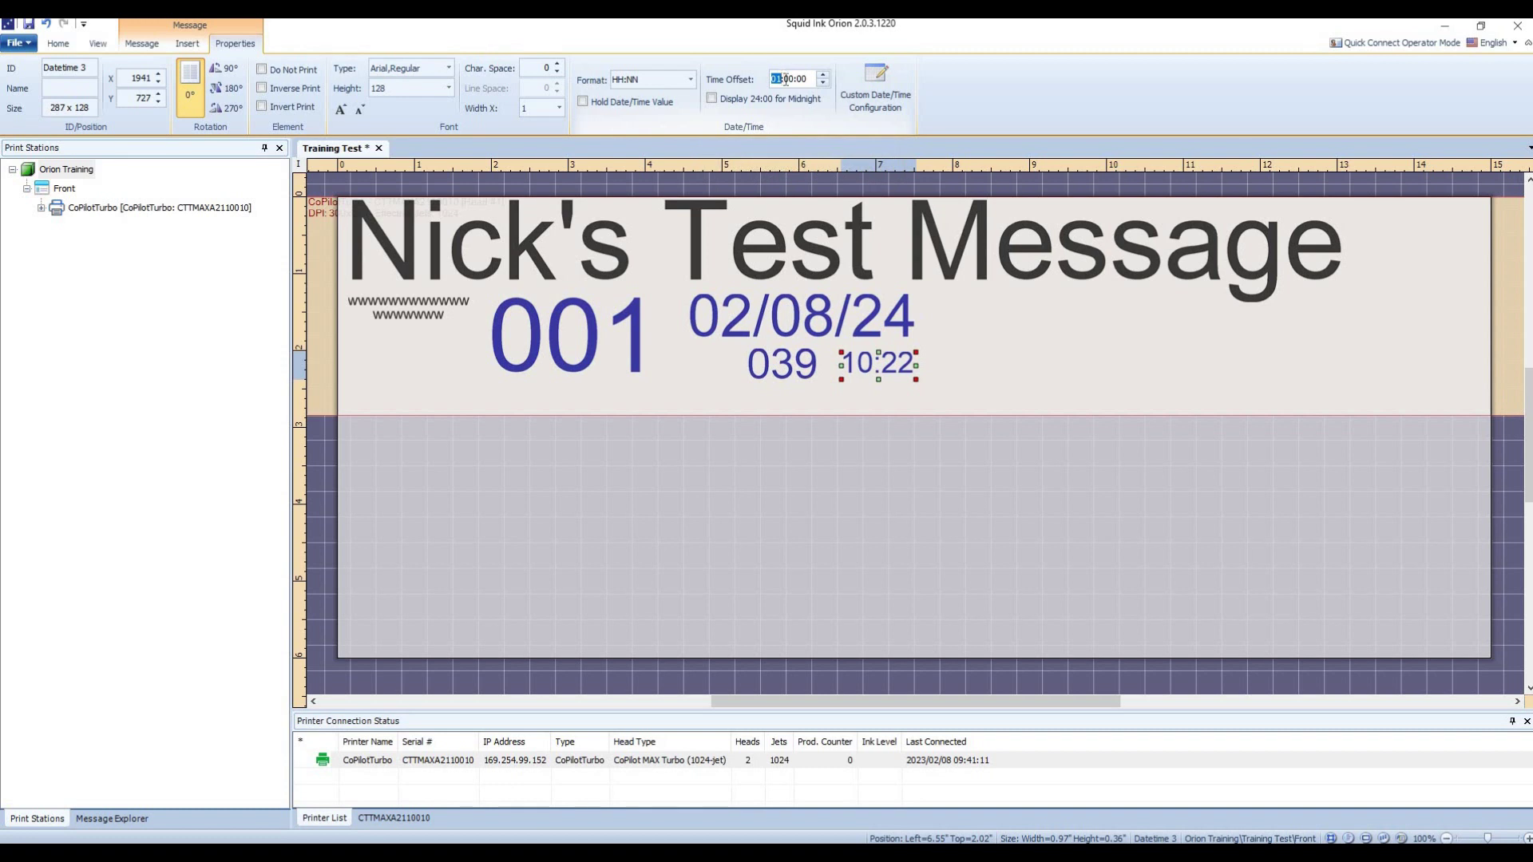
click(784, 79)
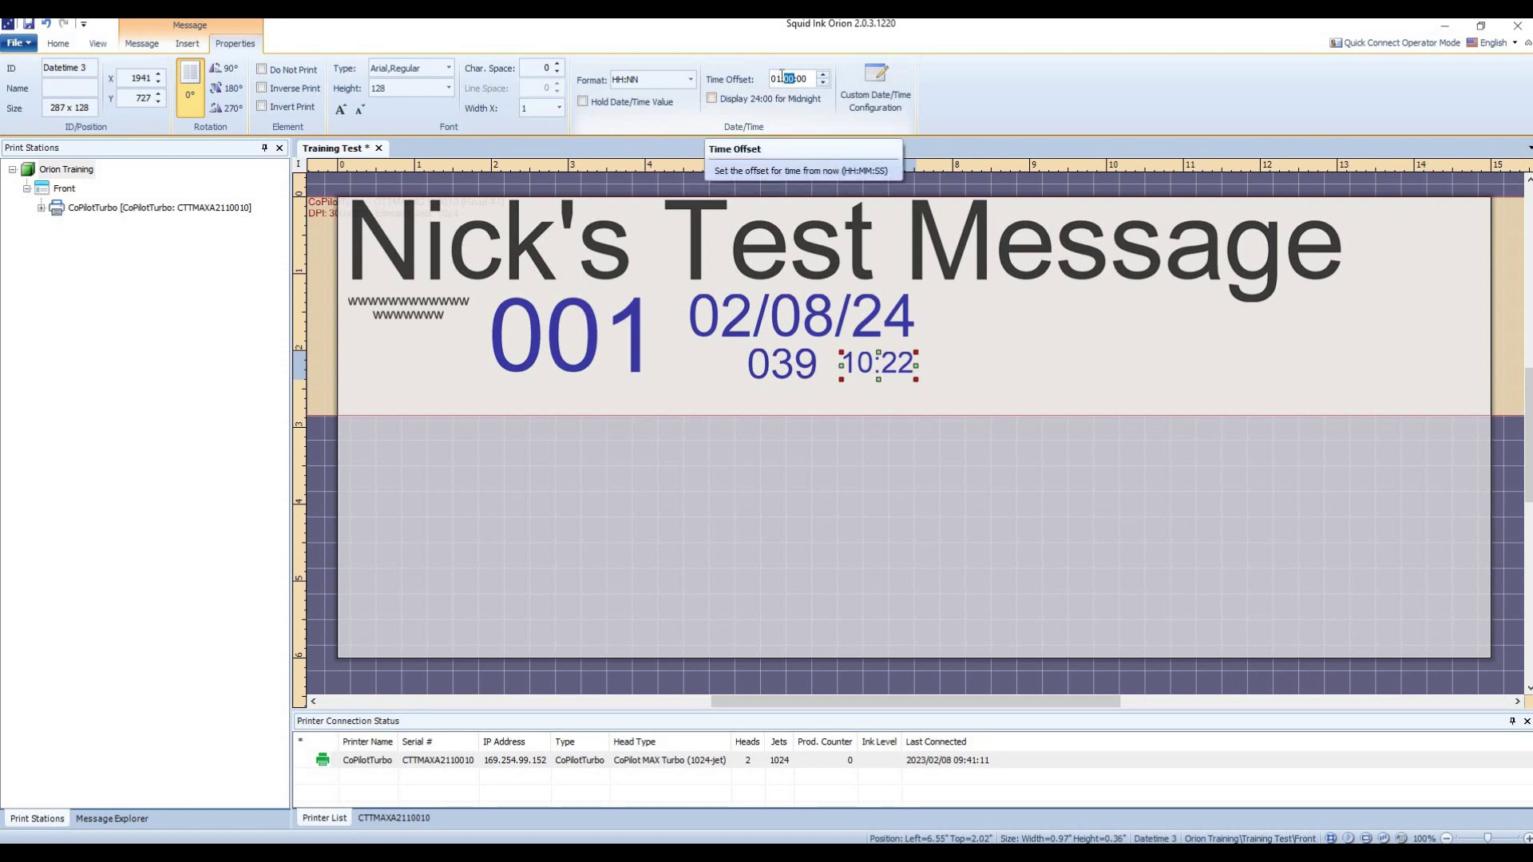
key(Left)
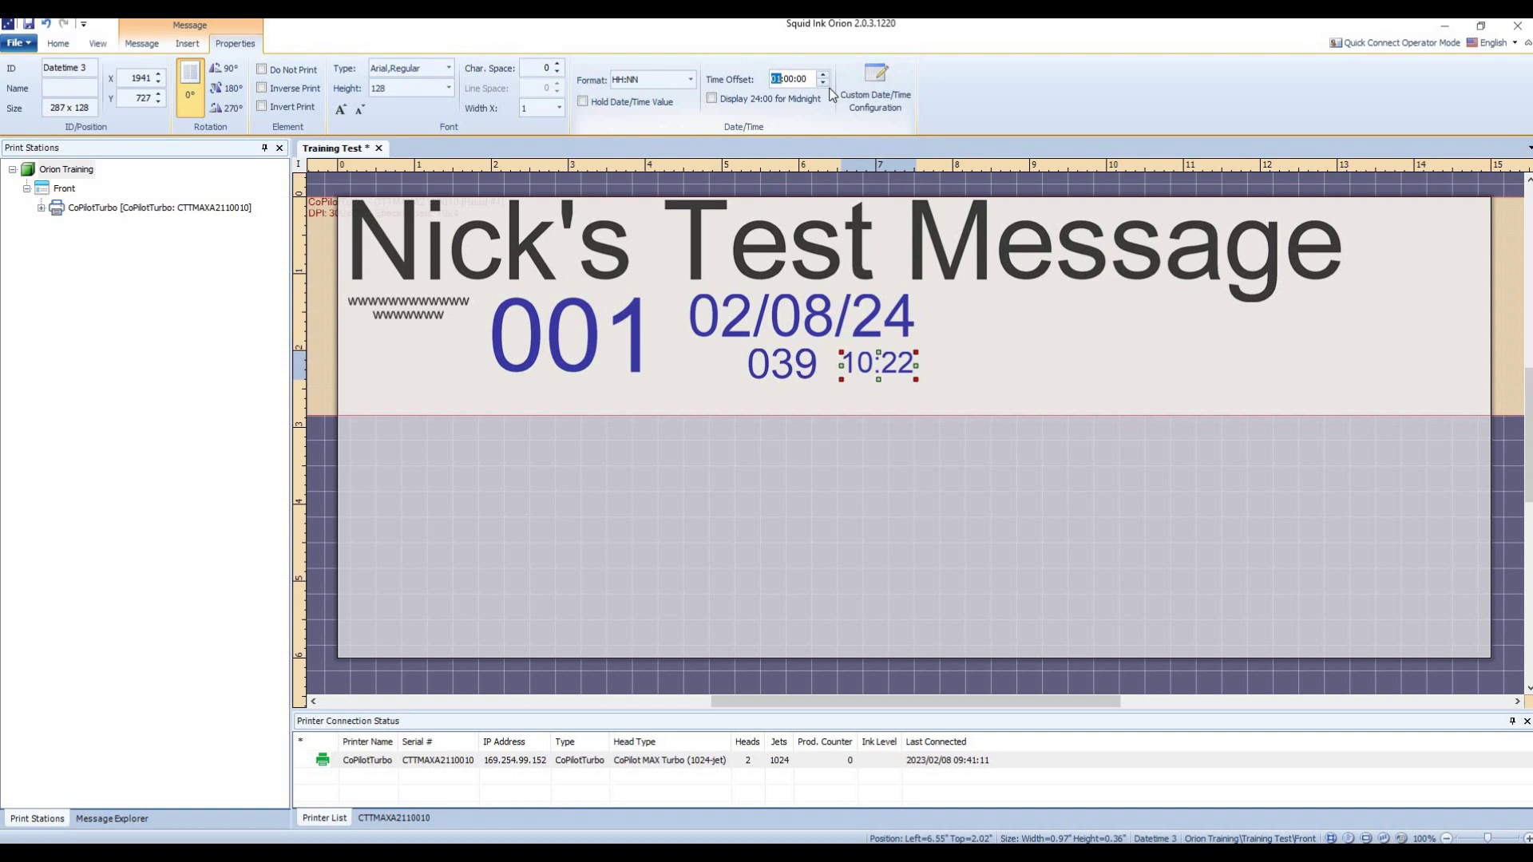
text(00)
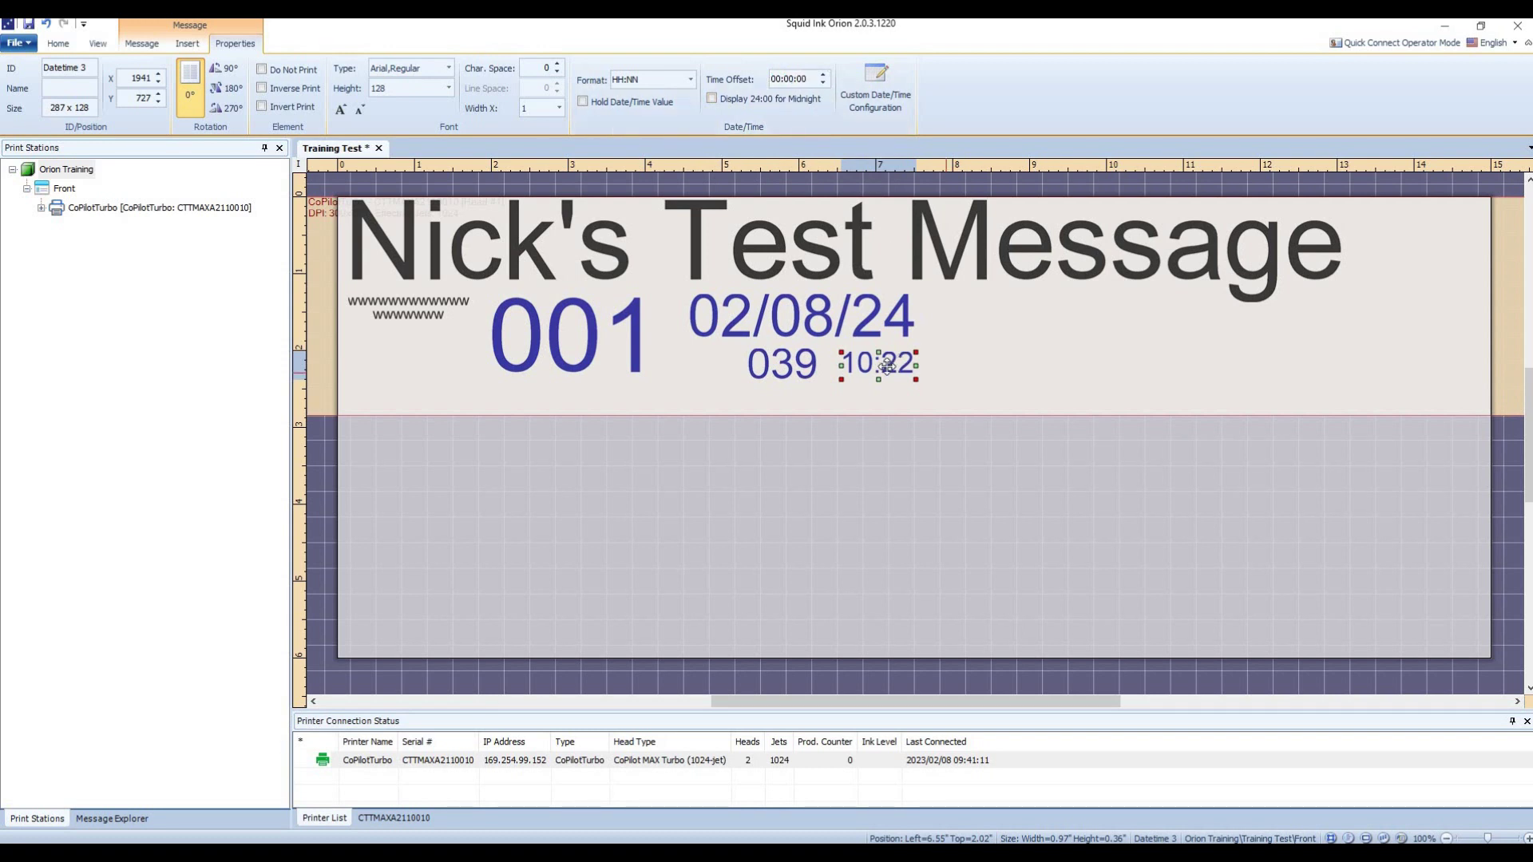
Add the AM/PM meridiem to the time element with format HH:NNAA and nudge it closer to the JJJ date, to about X 1907, Y 727
click(657, 83)
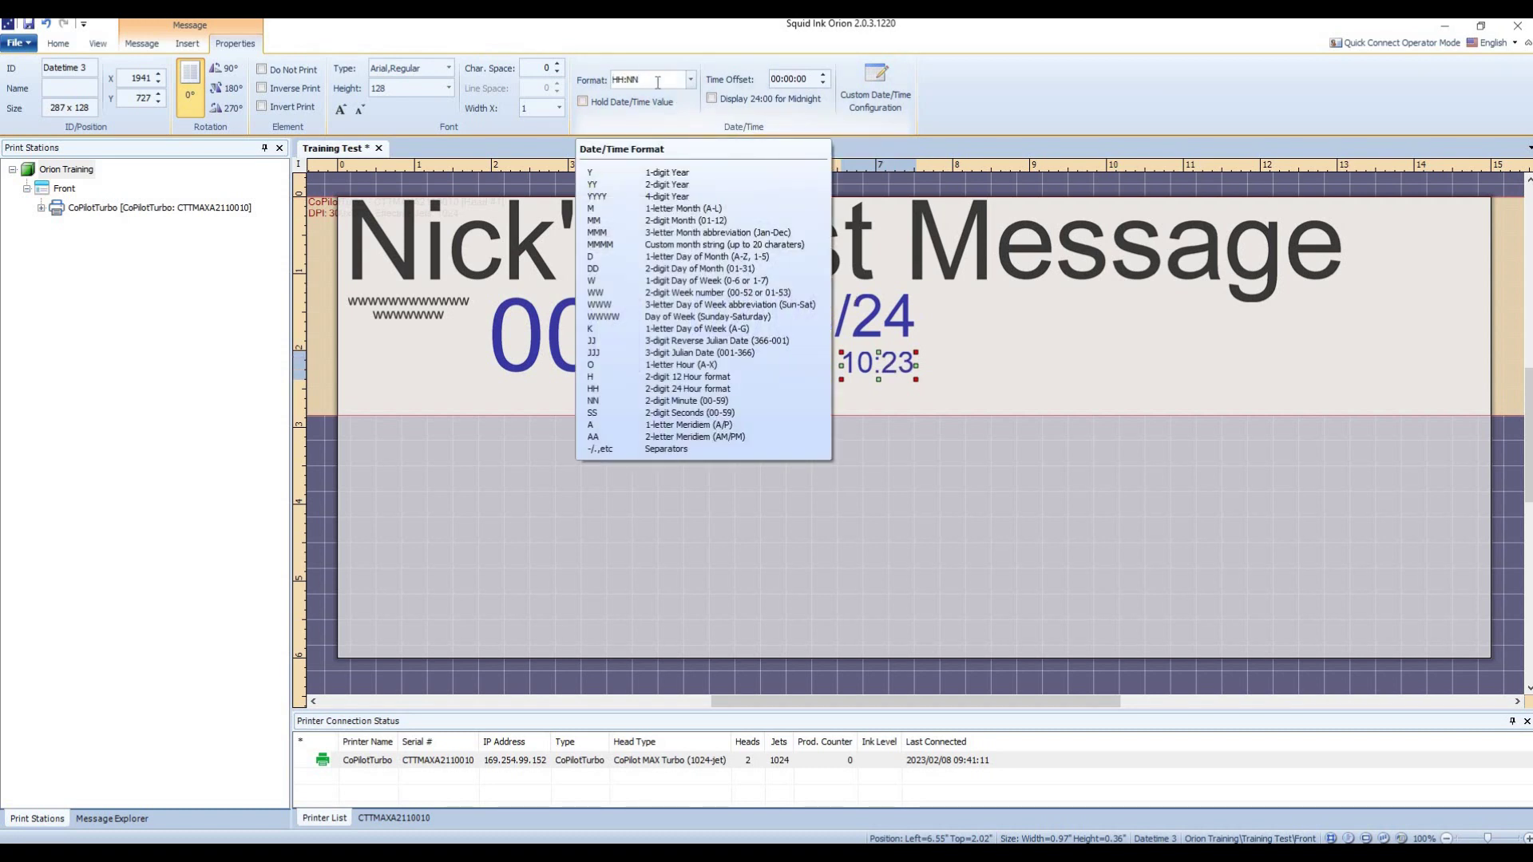
text(AA)
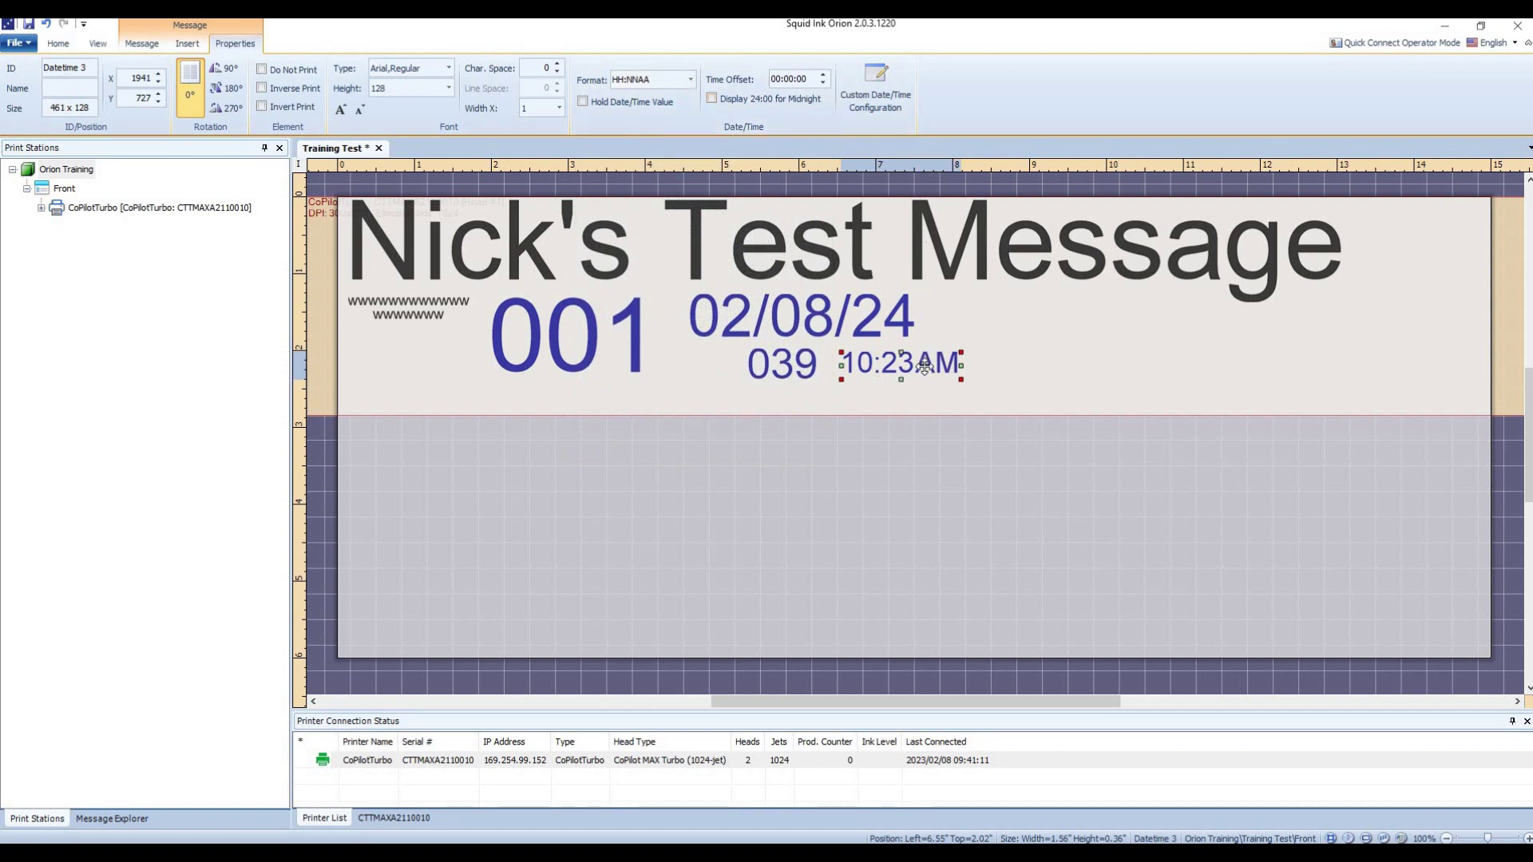
drag(925, 368, 917, 367)
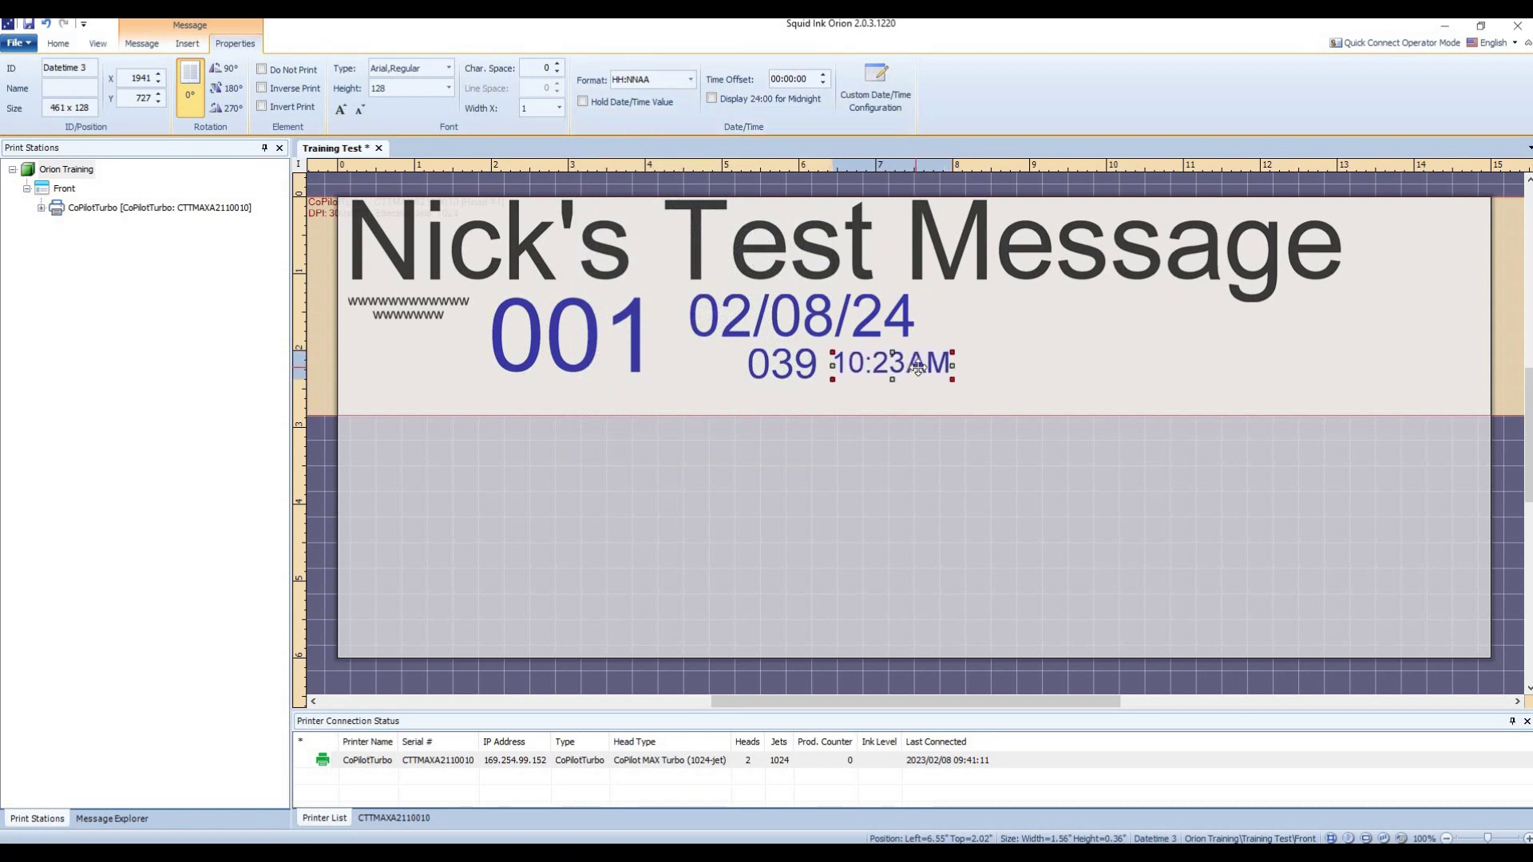
click(970, 368)
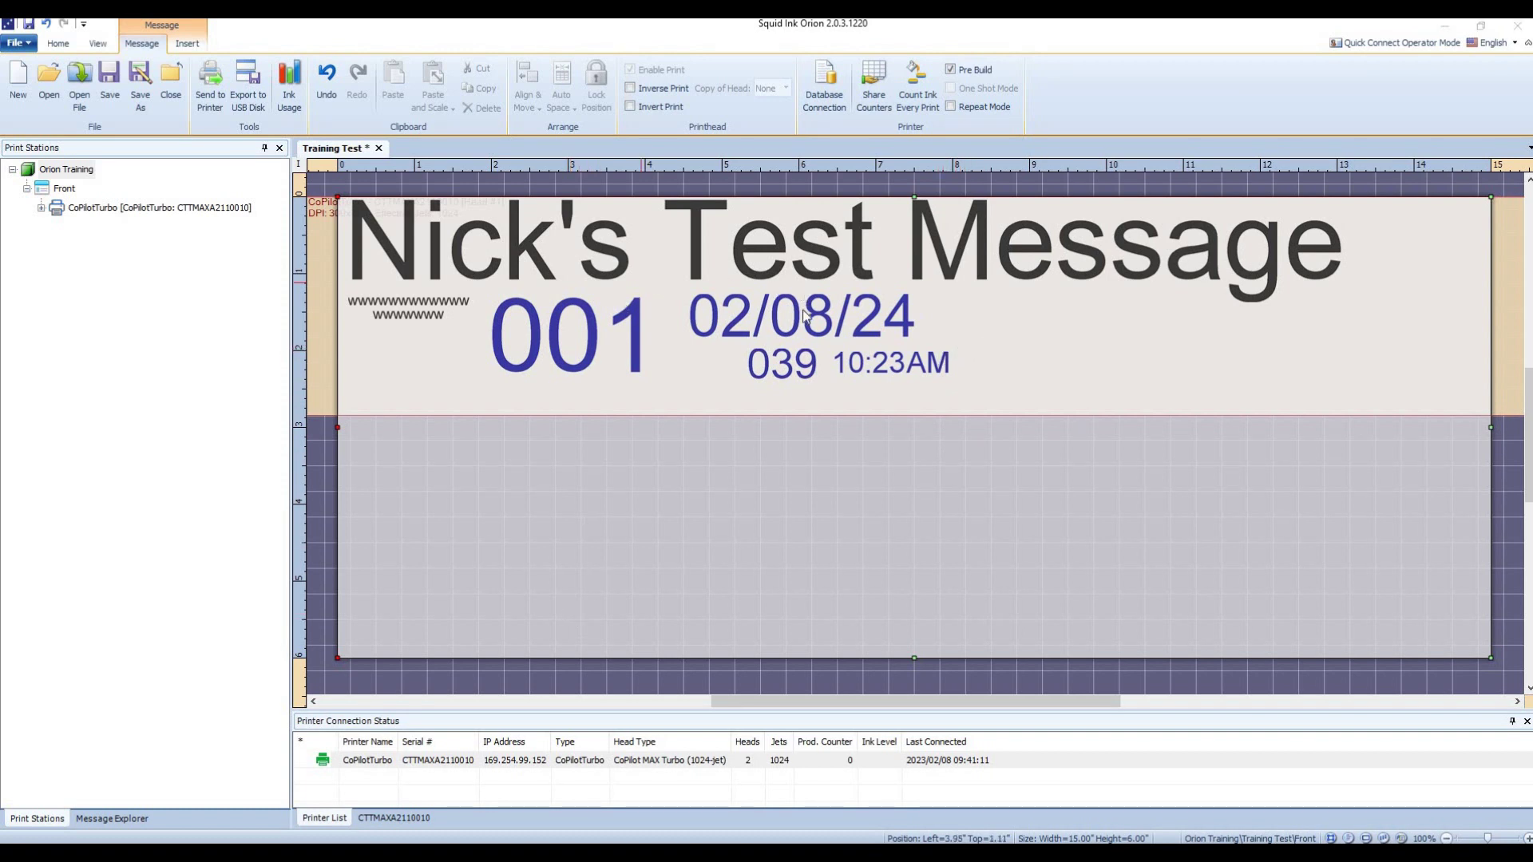
Create a shift element beside the MM/DD/YY date, set its height to 382 and move it closer to the date
right_click(1002, 307)
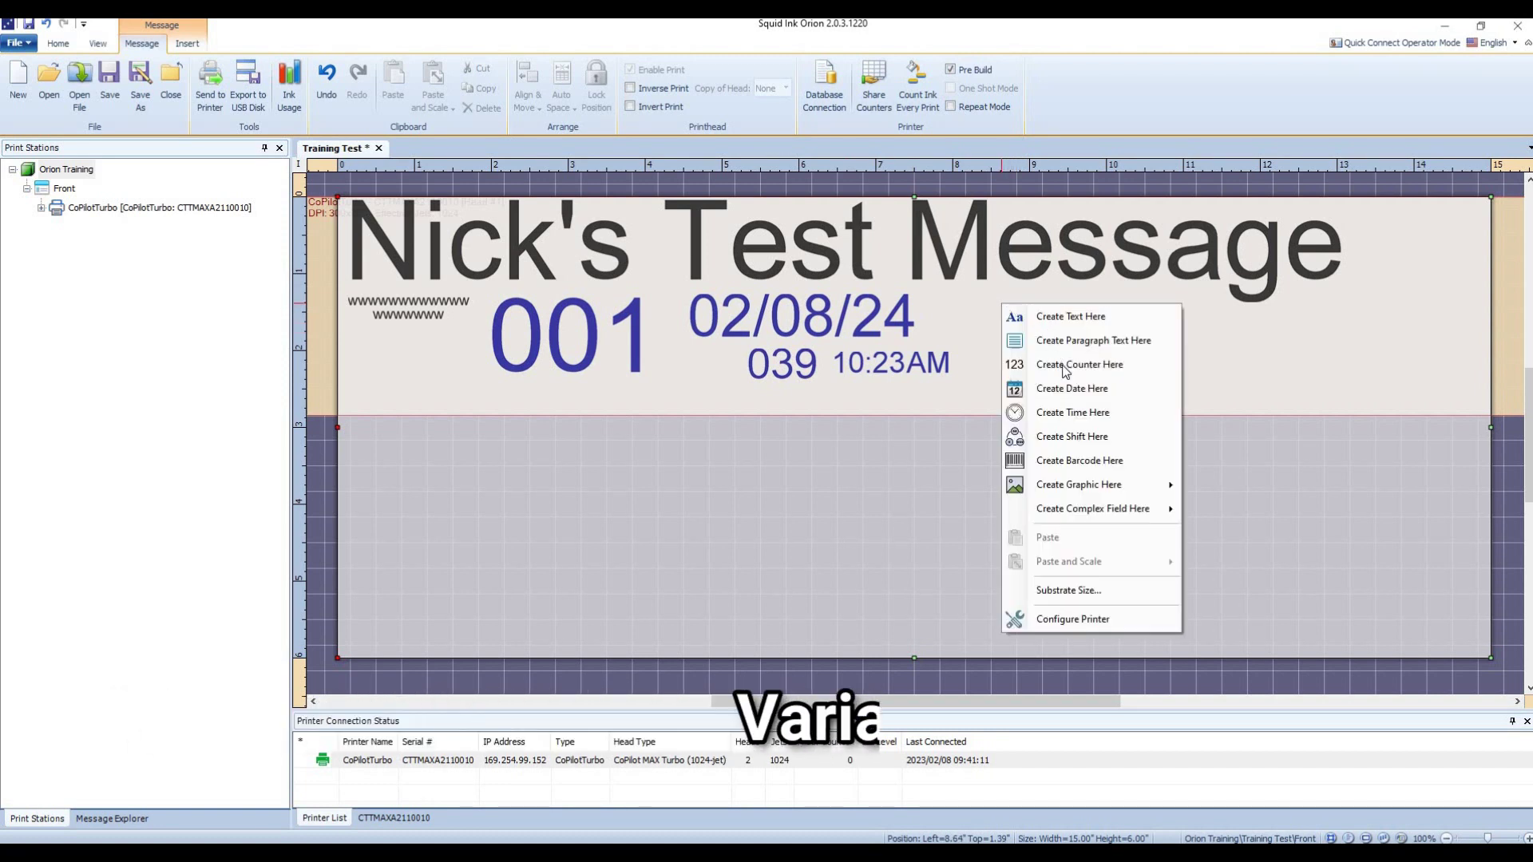
click(1079, 441)
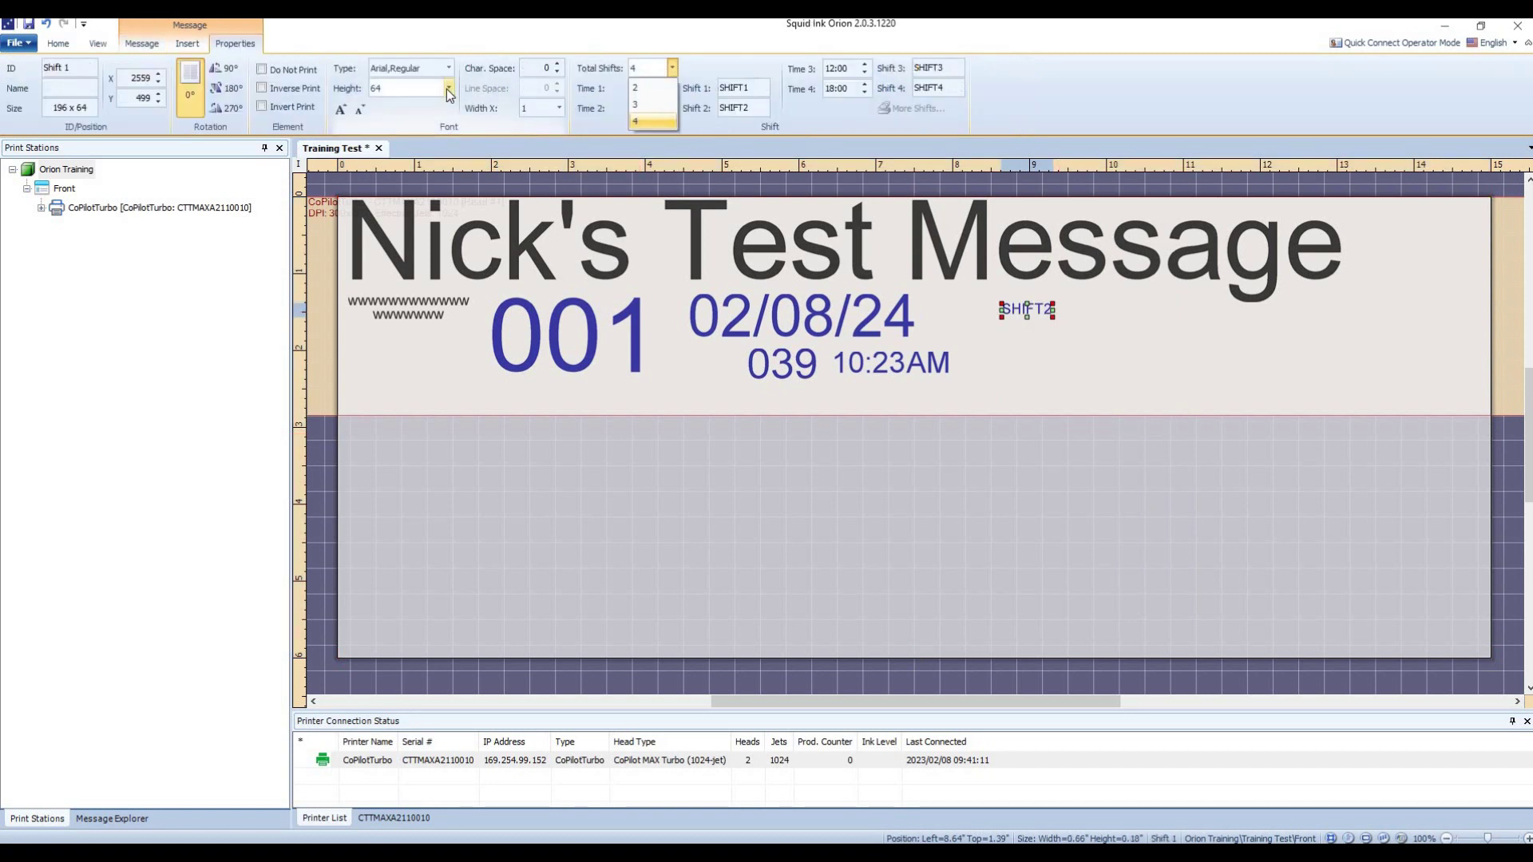
click(447, 88)
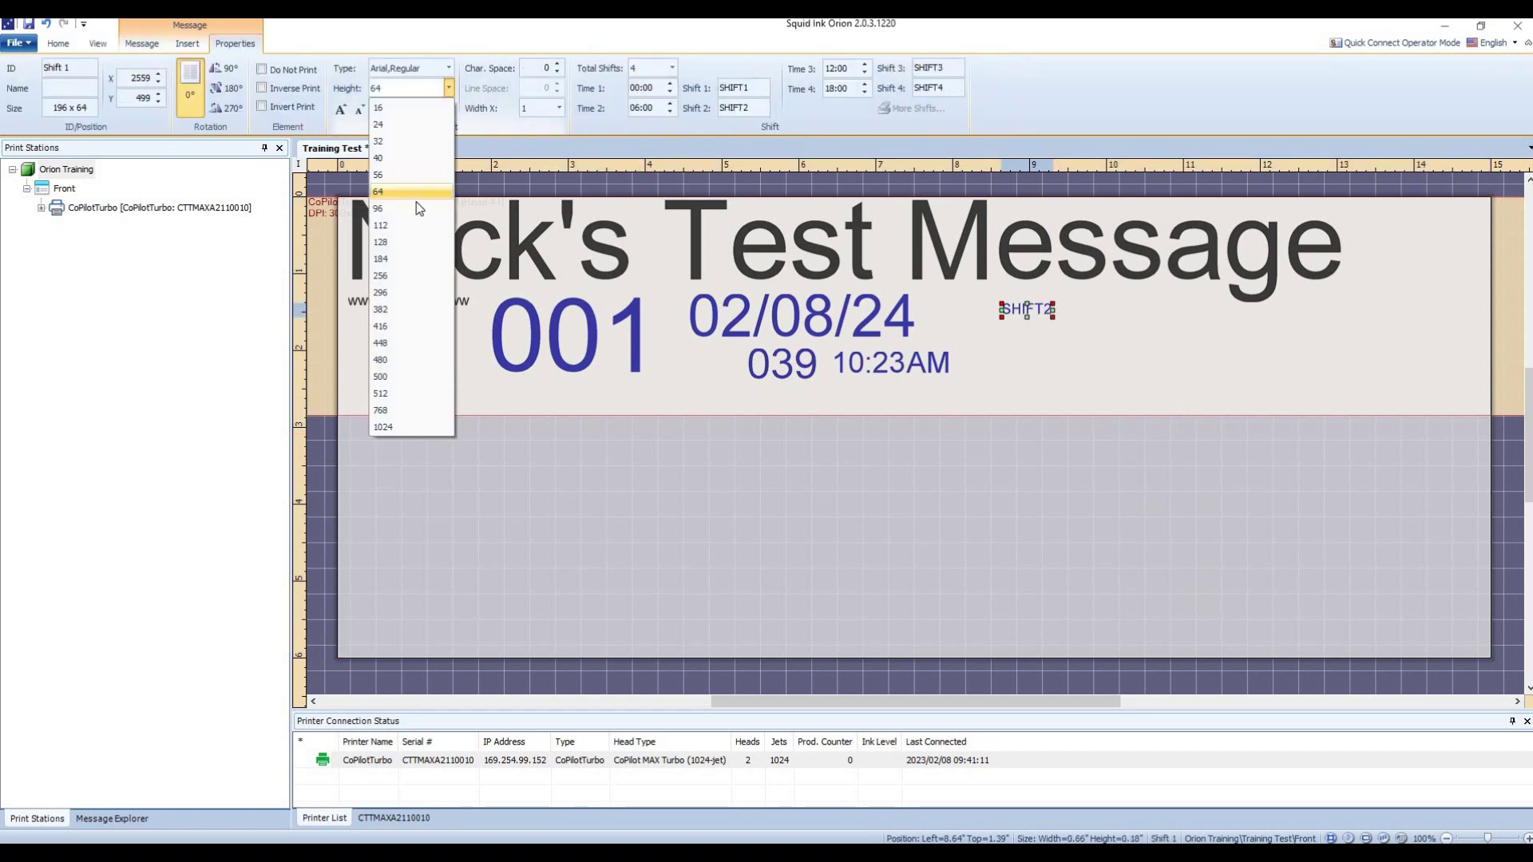
click(396, 312)
drag(1052, 324, 991, 303)
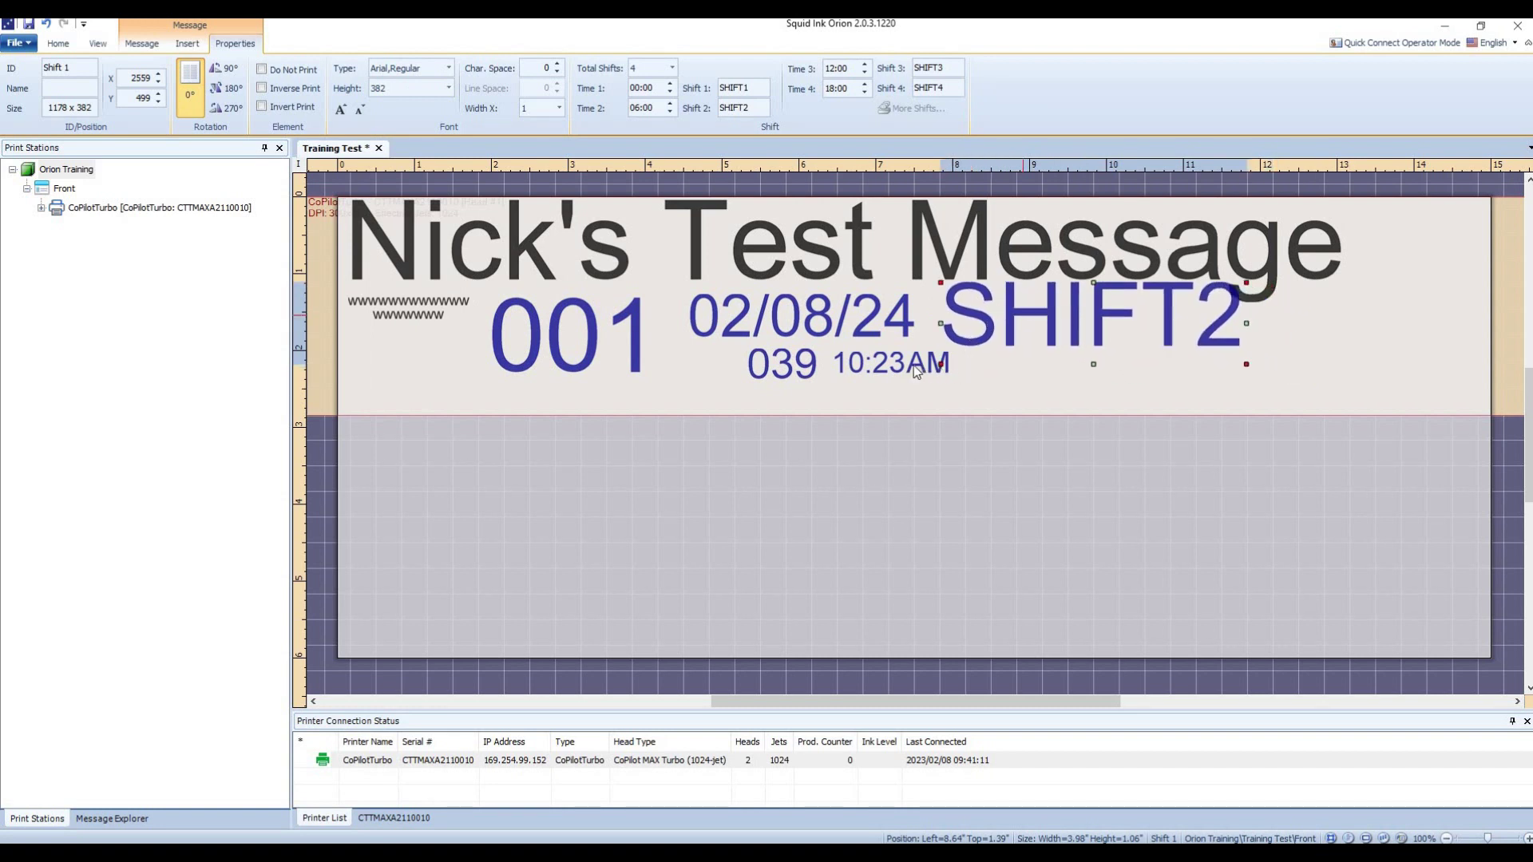
Move the time element below the JJJ date, then set the shift element's height to 256 and place it at about X 2300, Y 458
click(913, 366)
drag(837, 385, 724, 420)
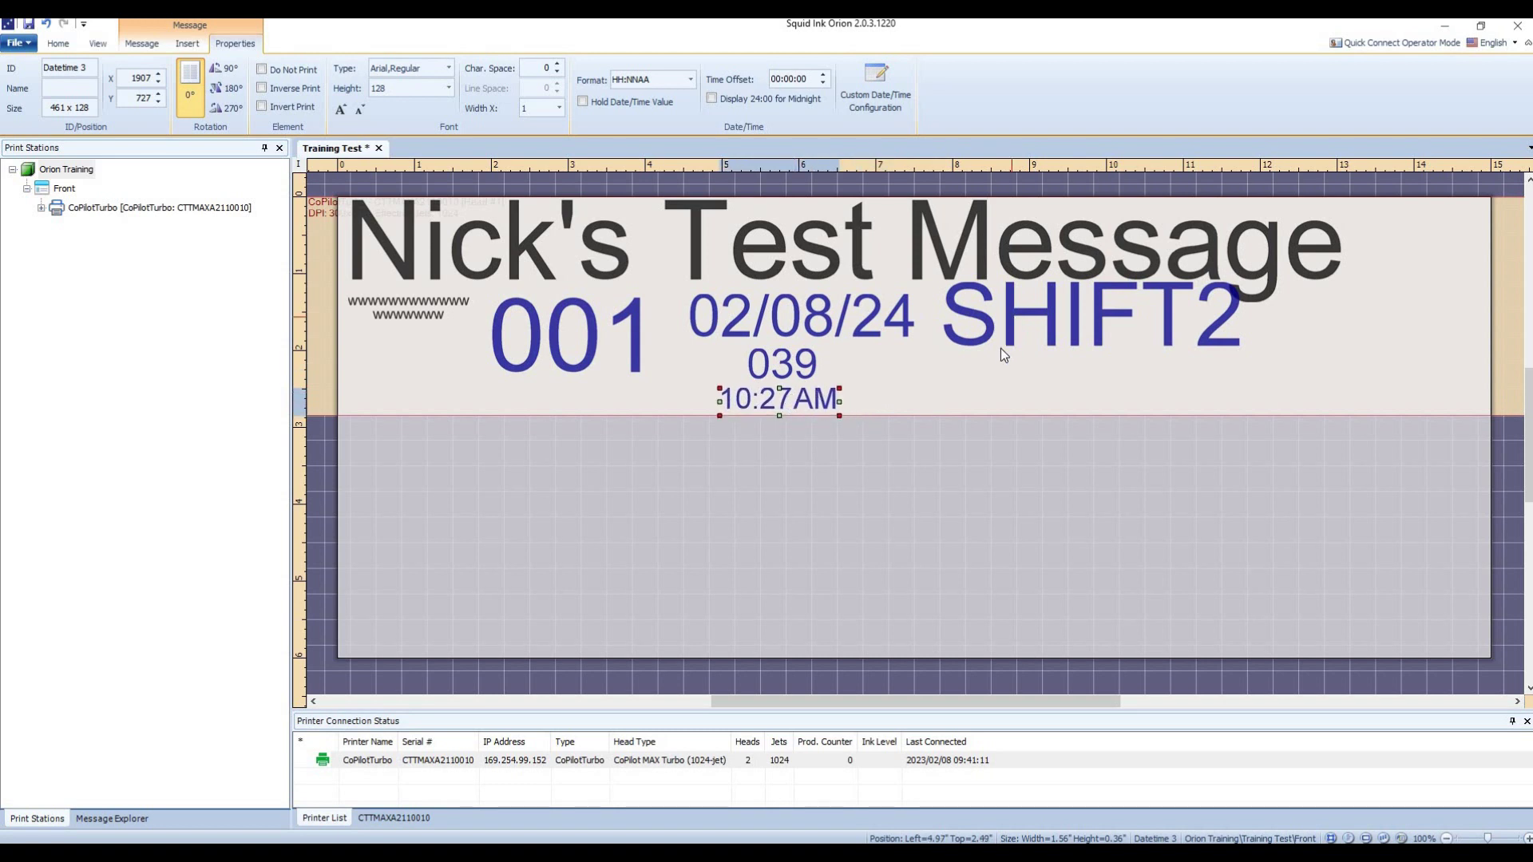
mouse_move(1034, 306)
mouse_down()
mouse_move(1026, 339)
mouse_move(1029, 308)
mouse_up()
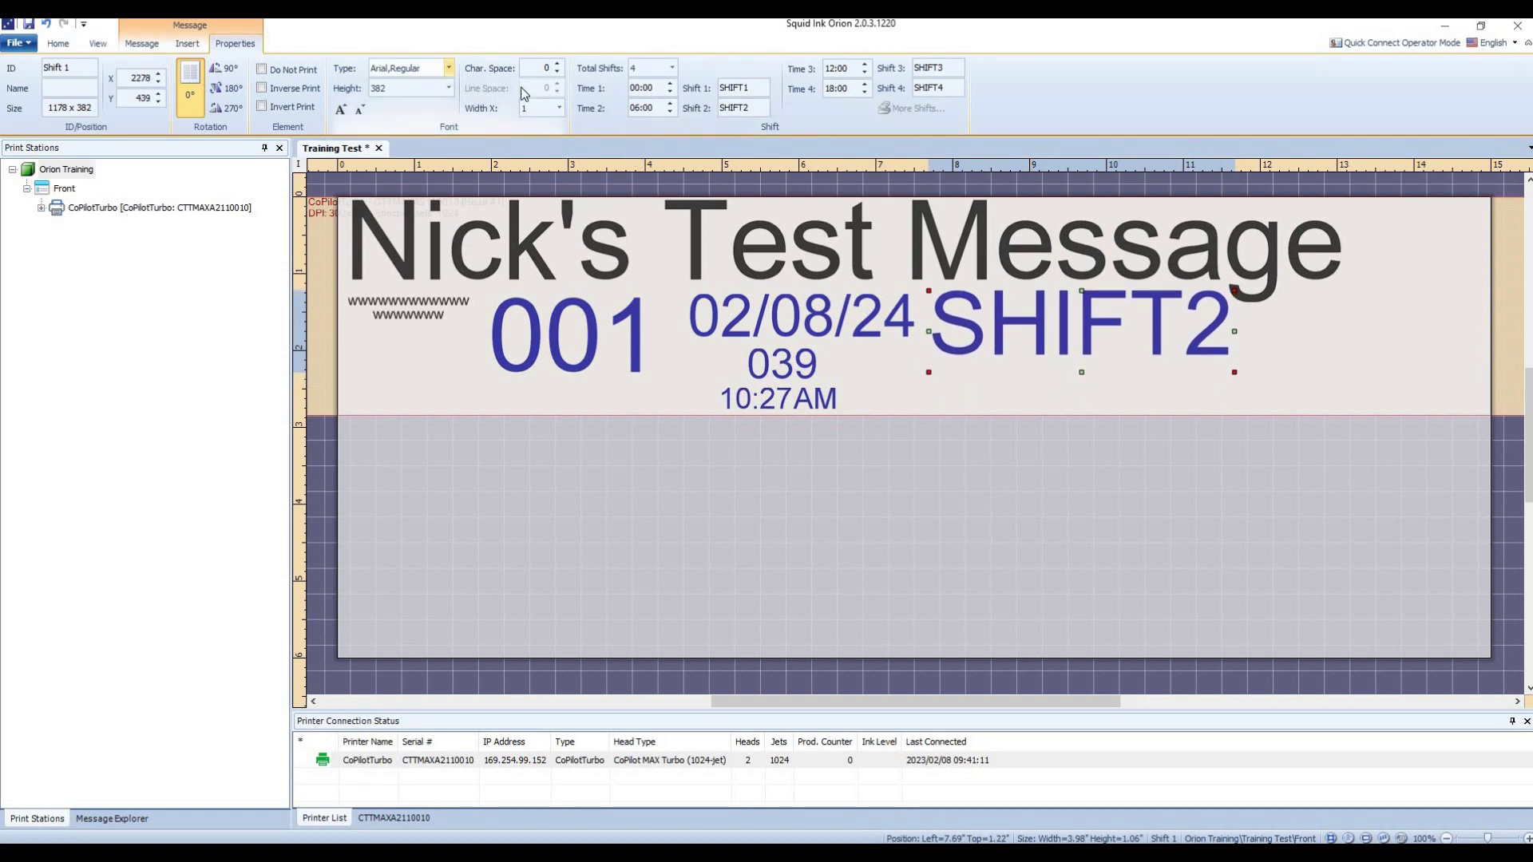
click(448, 88)
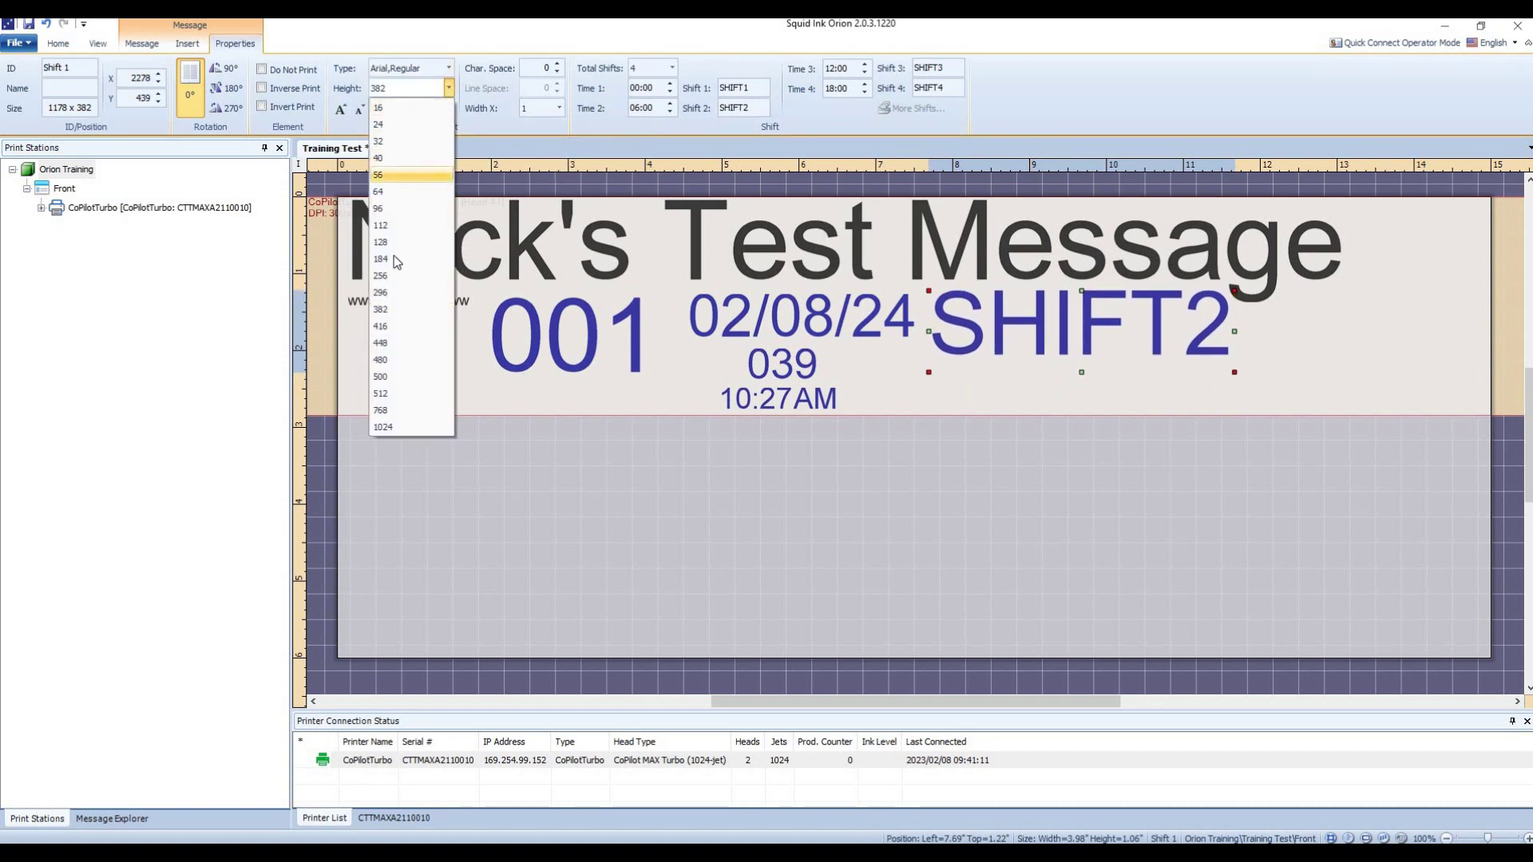
click(395, 275)
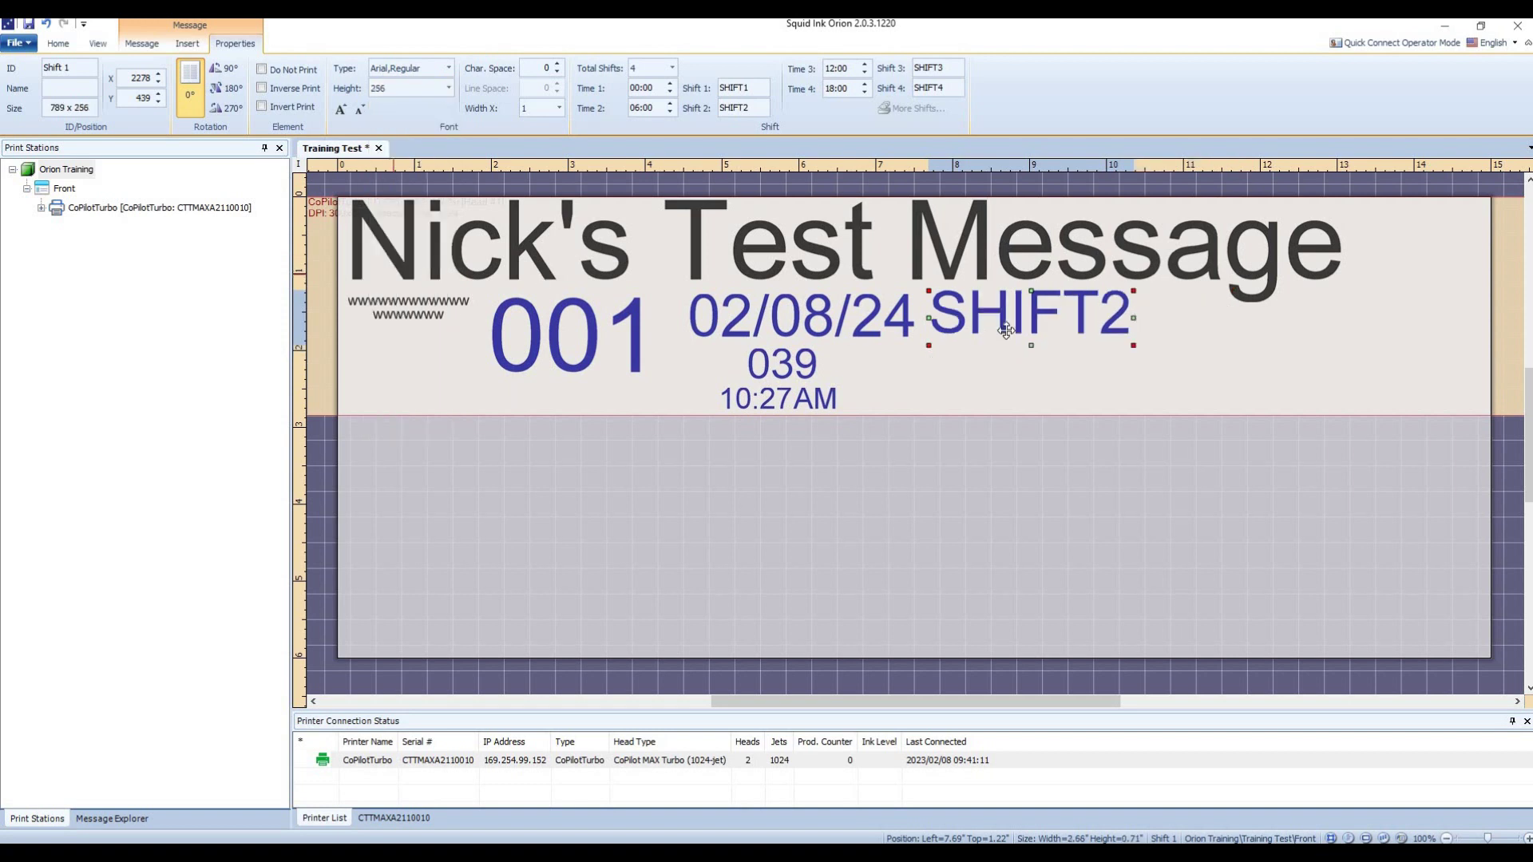
drag(1025, 317, 1029, 322)
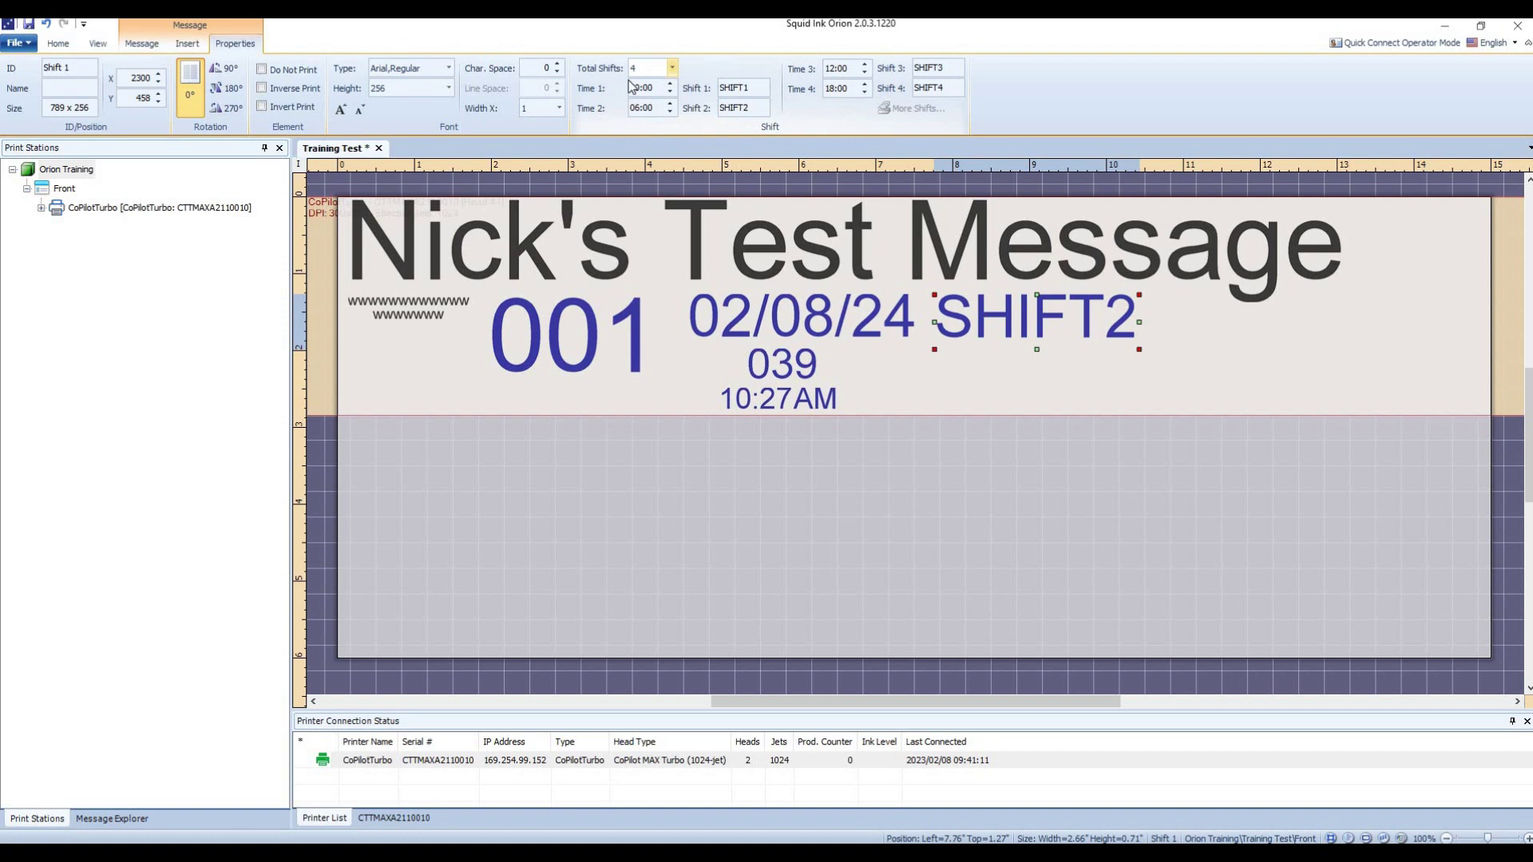
Set the text printed for the second shift to SHIFT B and nudge the shift element up to about Y 443
click(672, 69)
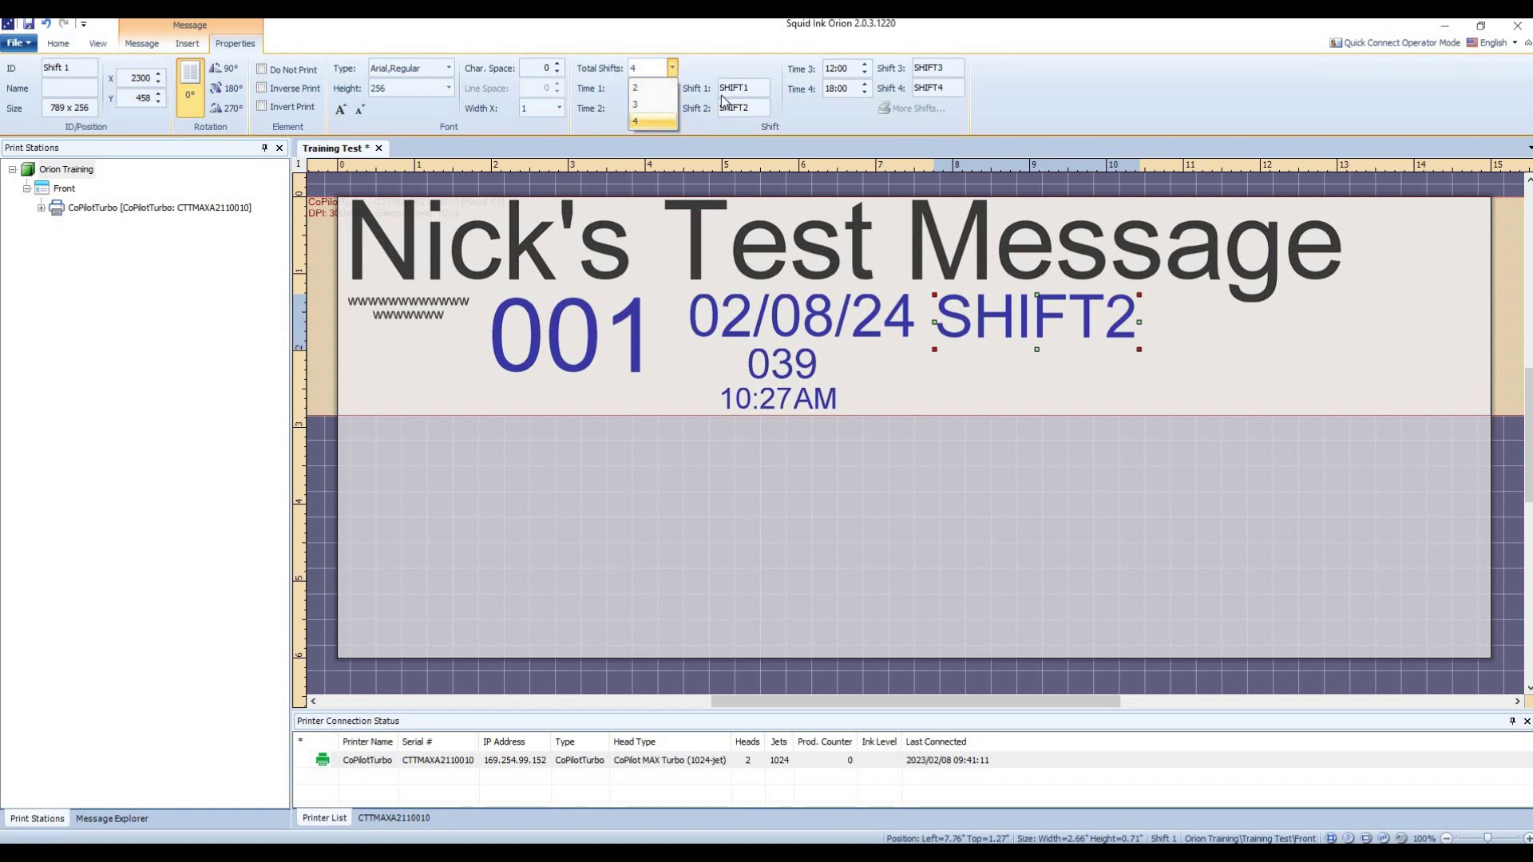
click(674, 68)
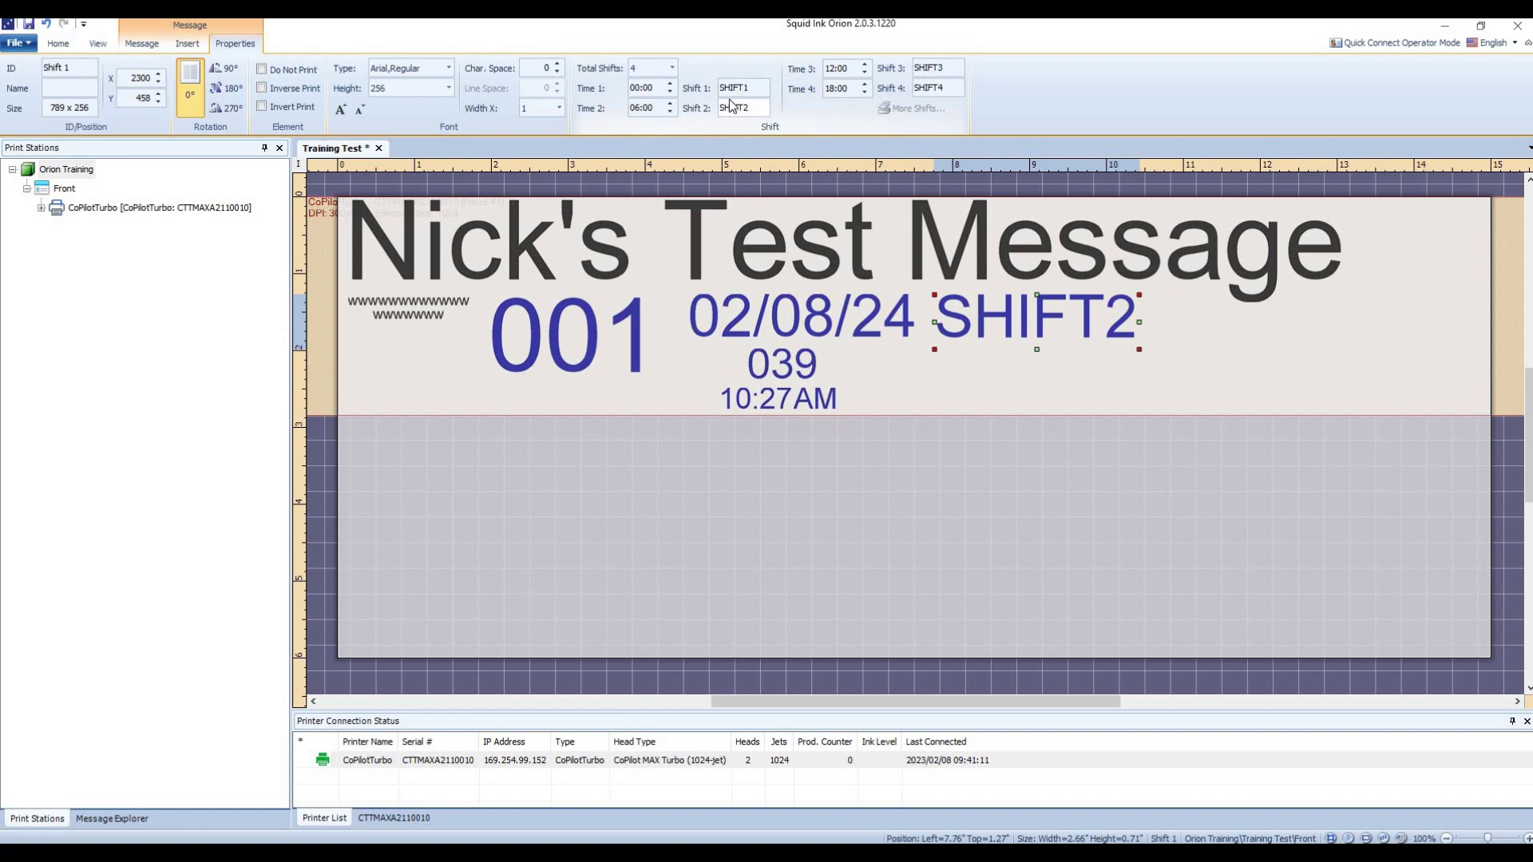
click(756, 111)
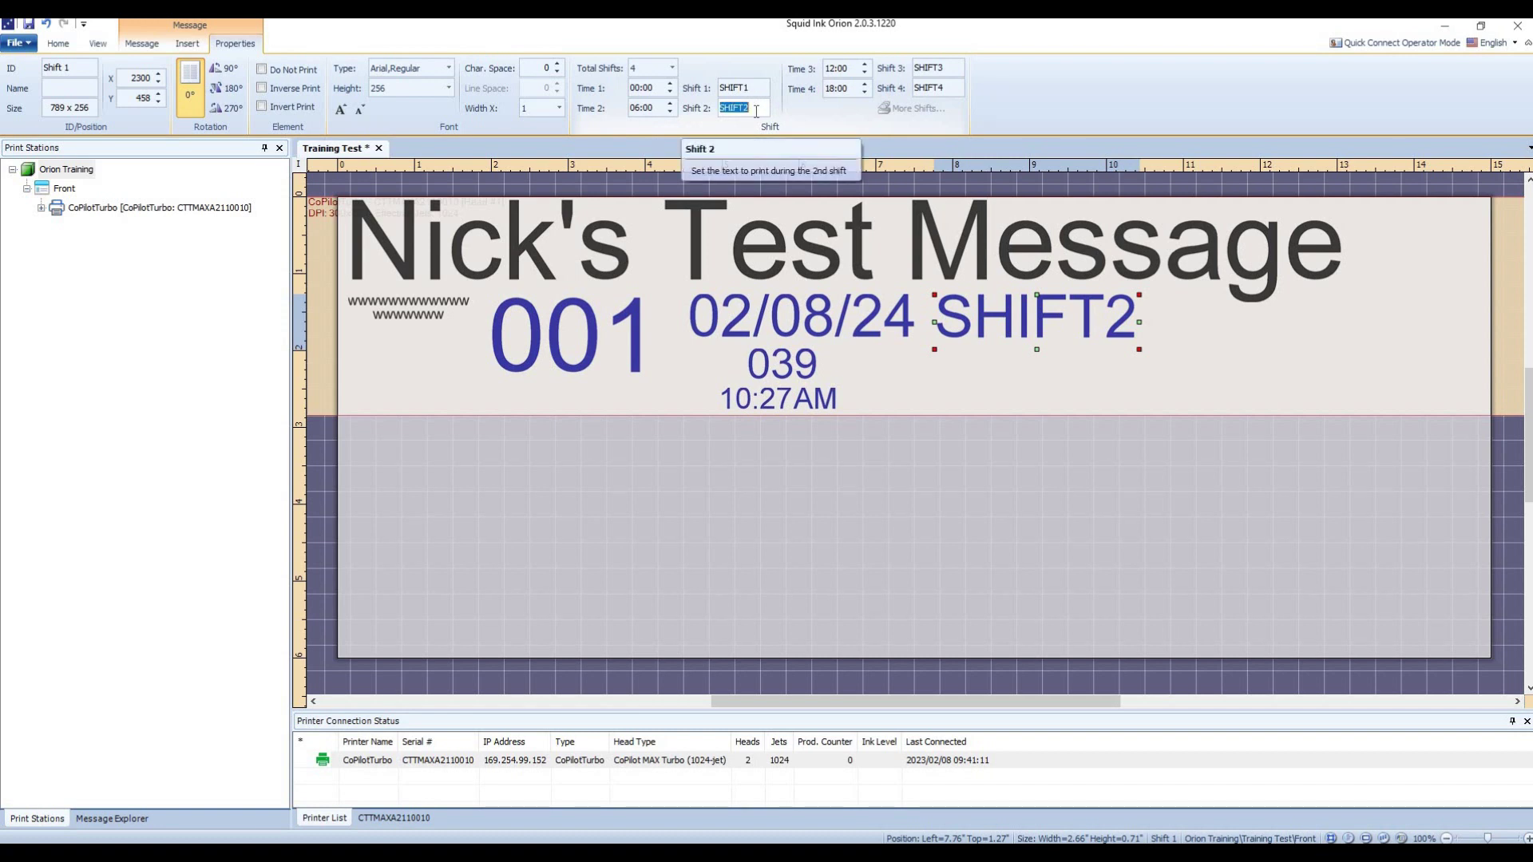
click(749, 107)
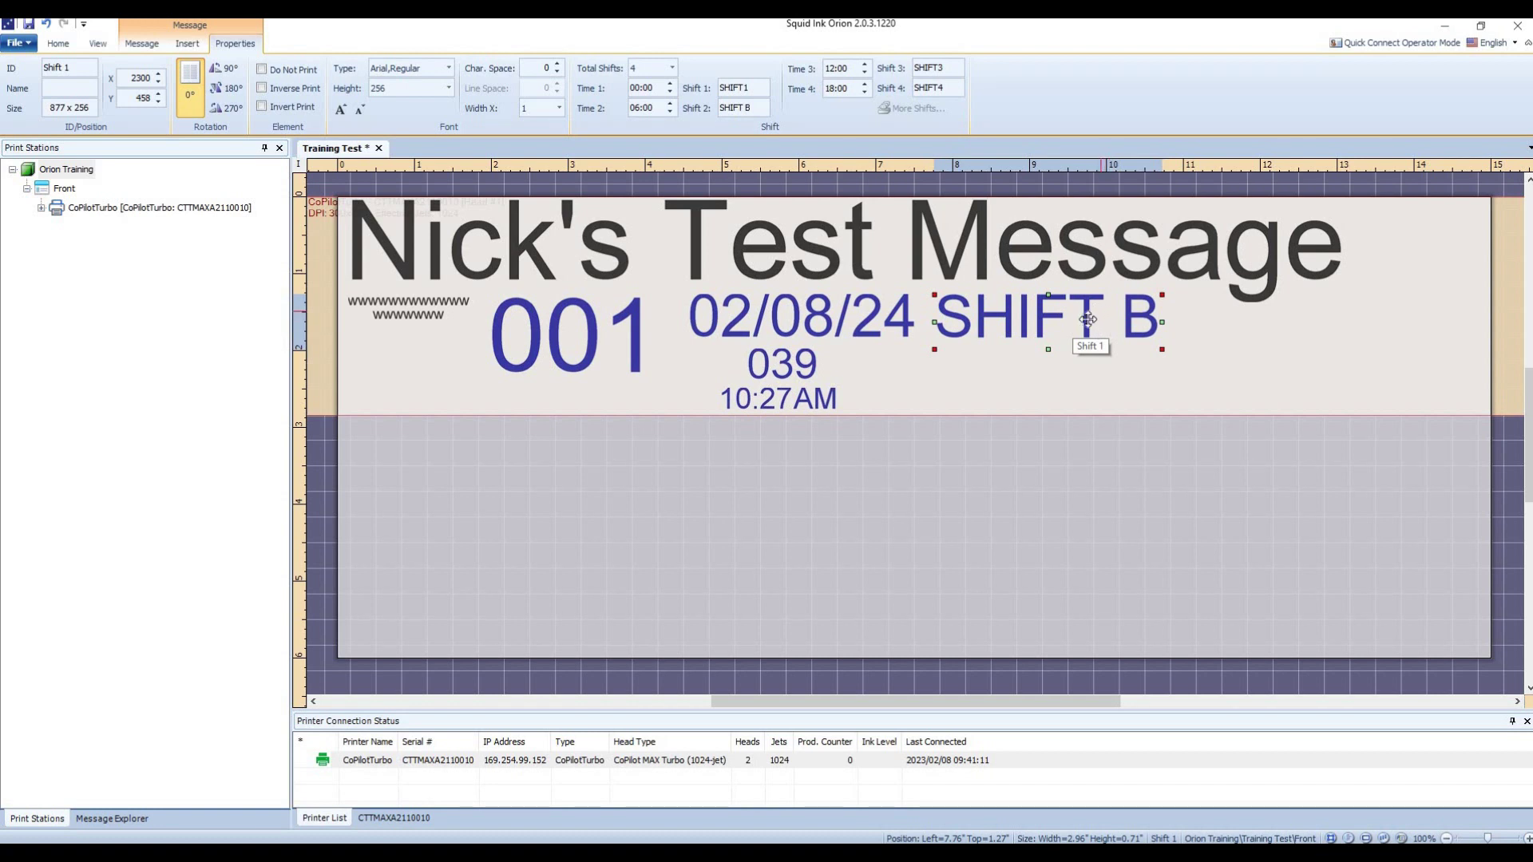
drag(1088, 319, 1088, 316)
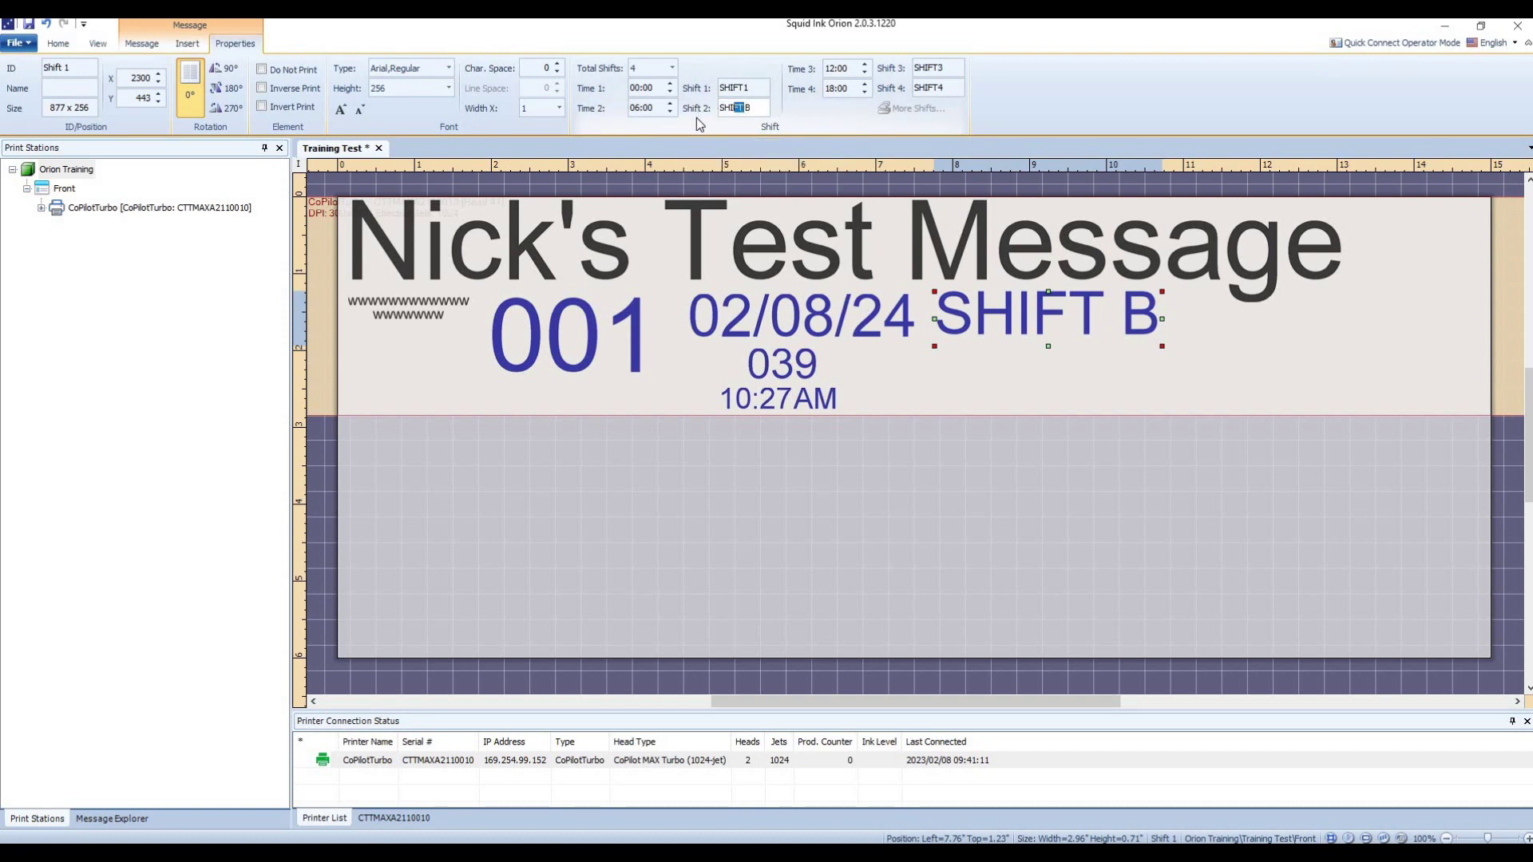
Shorten the second shift's text to B and move the shift element to about X 2294, Y 462
key(BackSpace)
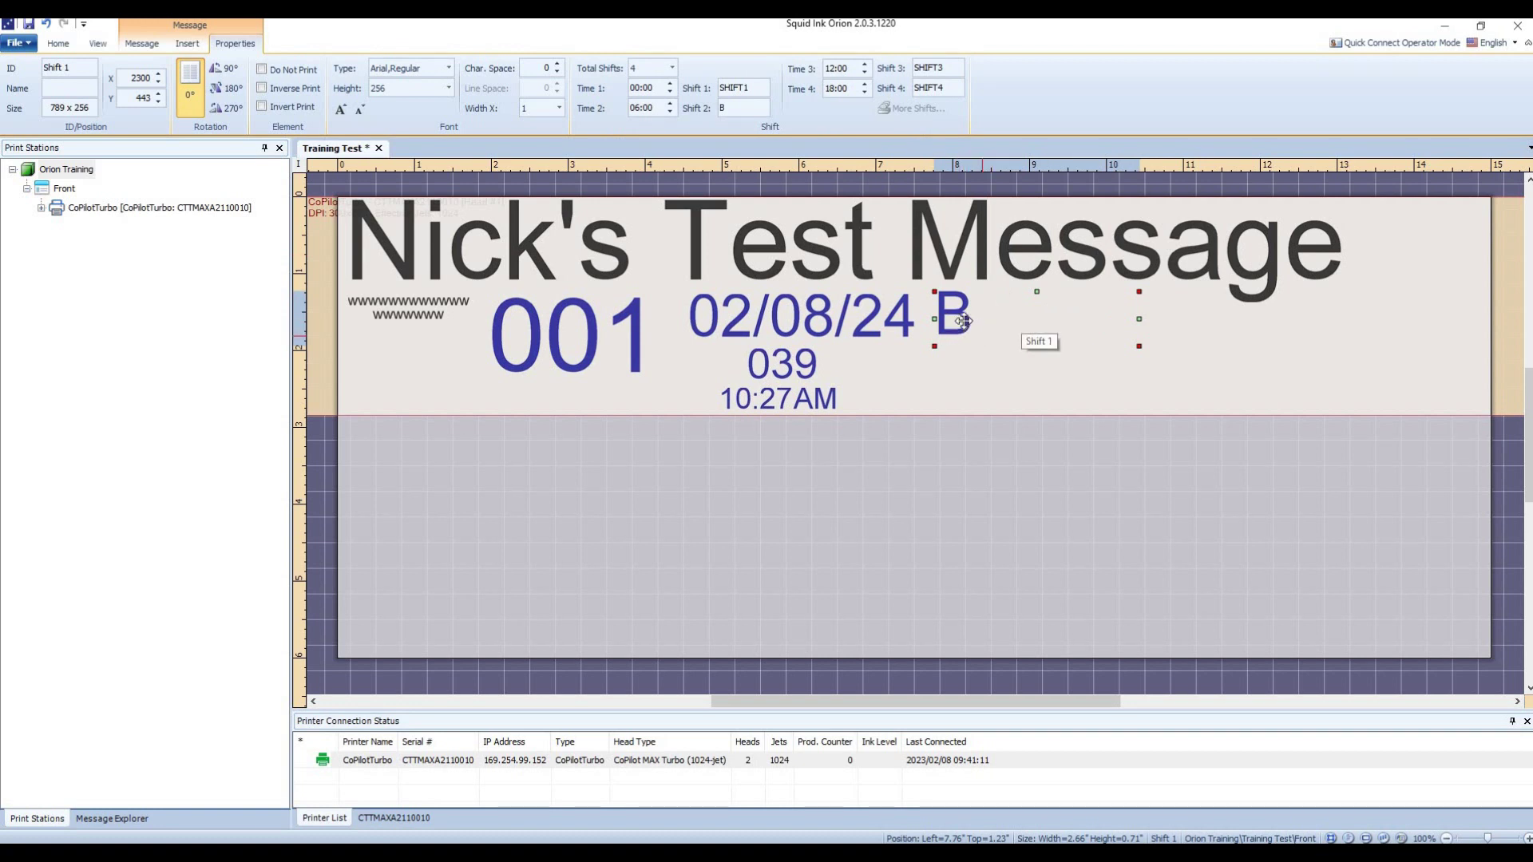
drag(958, 324, 977, 319)
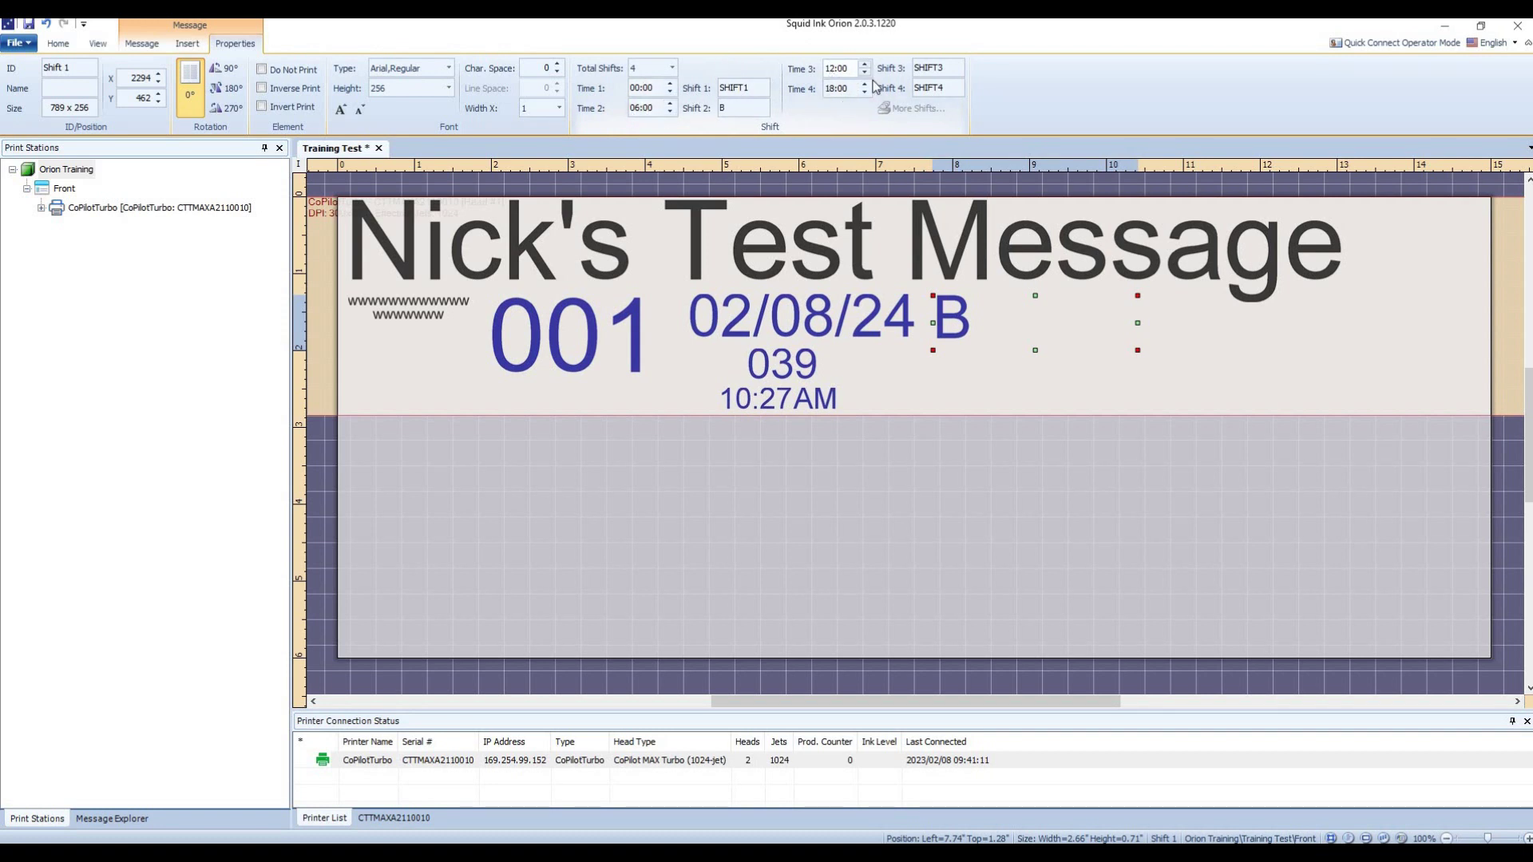
Try reducing the shift element's total shifts to 2 and restore the total to 4
click(672, 69)
click(667, 89)
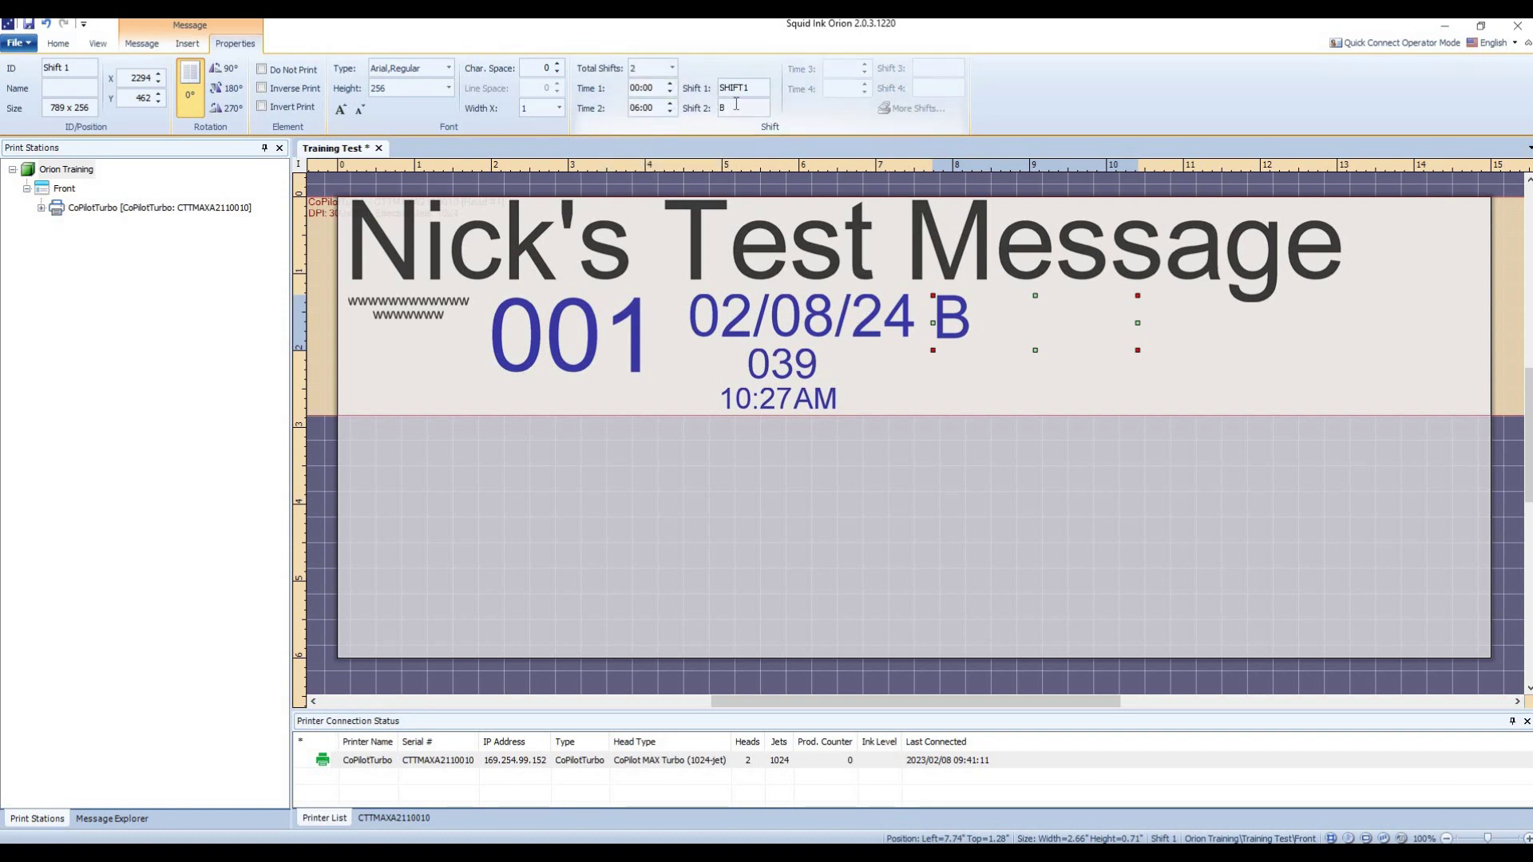
click(672, 67)
click(637, 122)
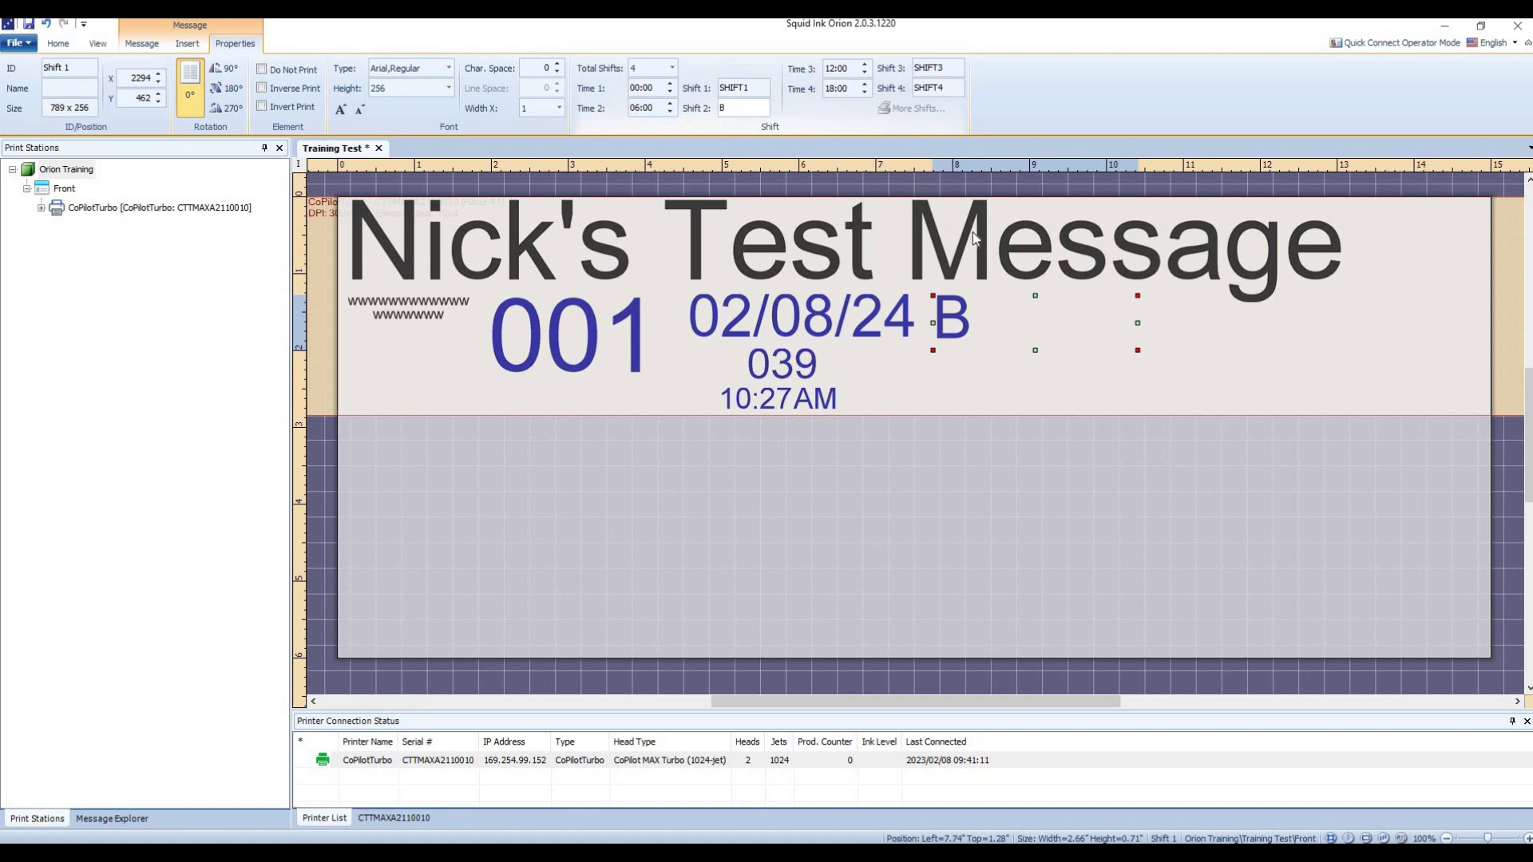
Reposition the shift element beside the MM/DD/YY date, at about X 2291, Y 454
drag(998, 310, 997, 319)
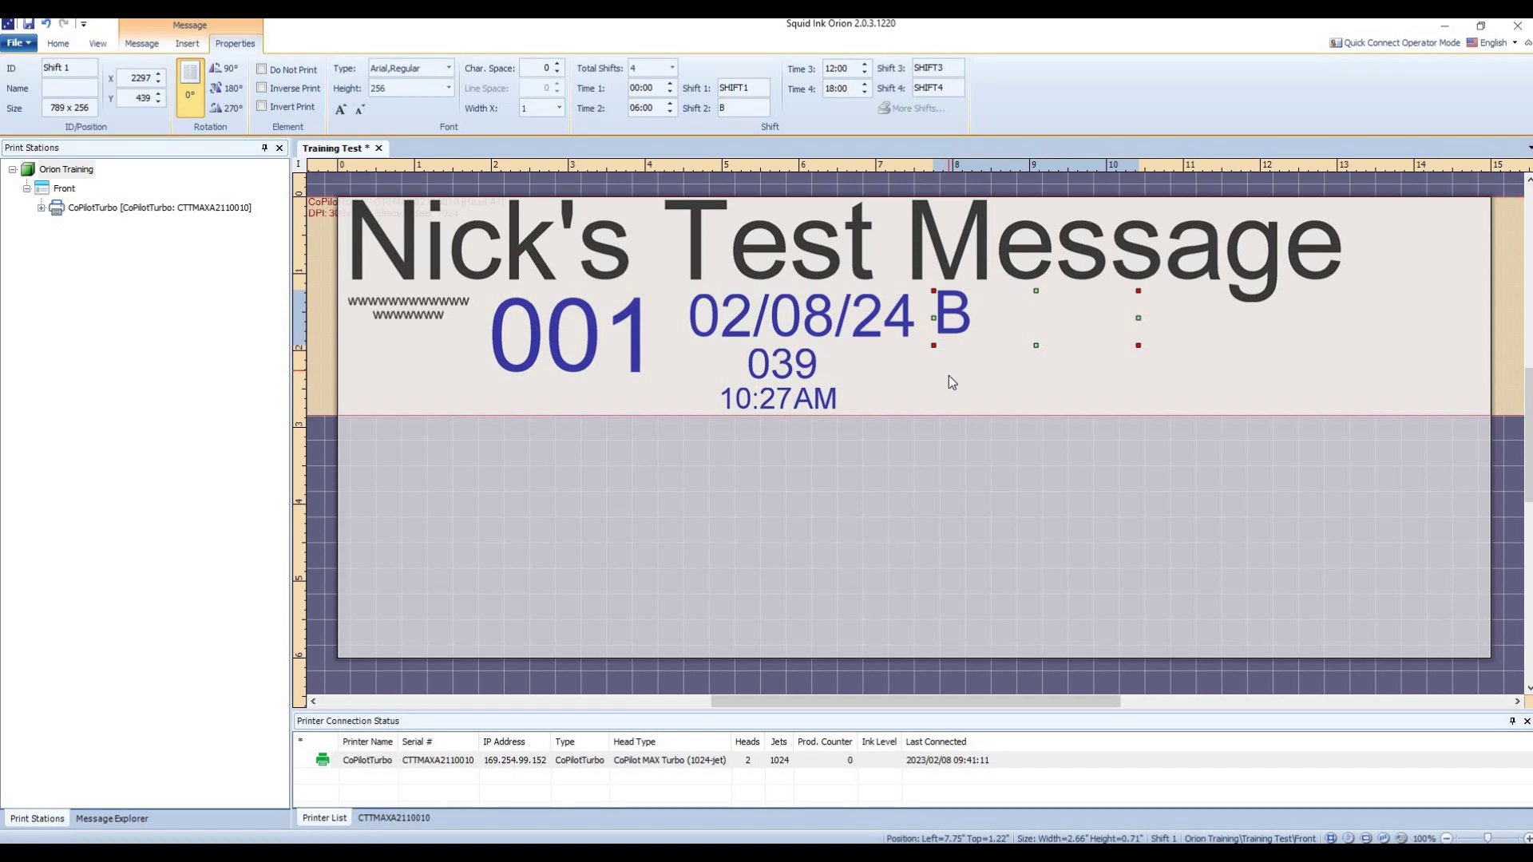
click(950, 371)
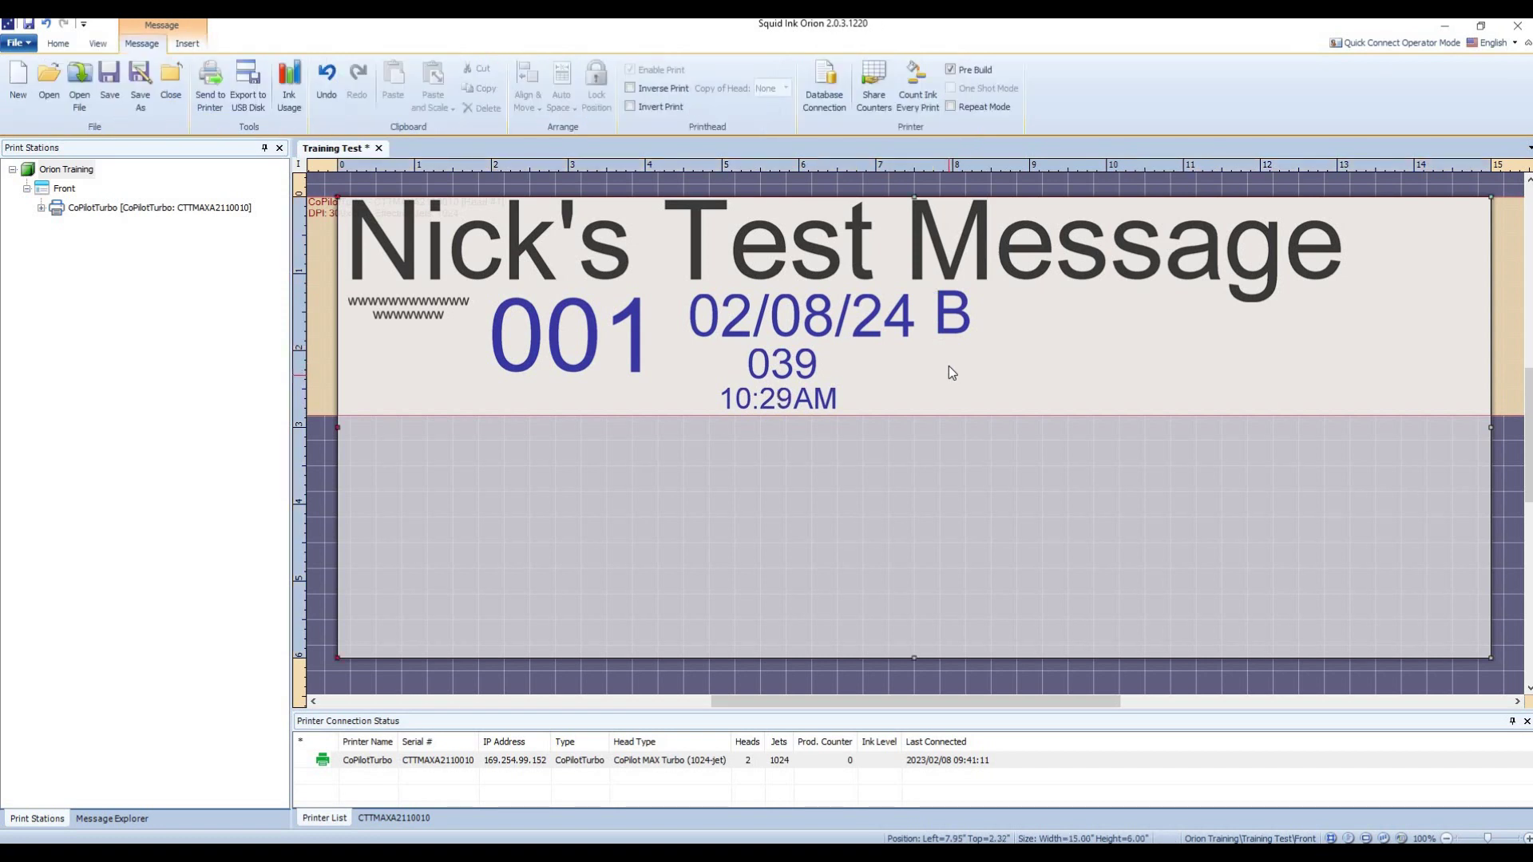
click(954, 317)
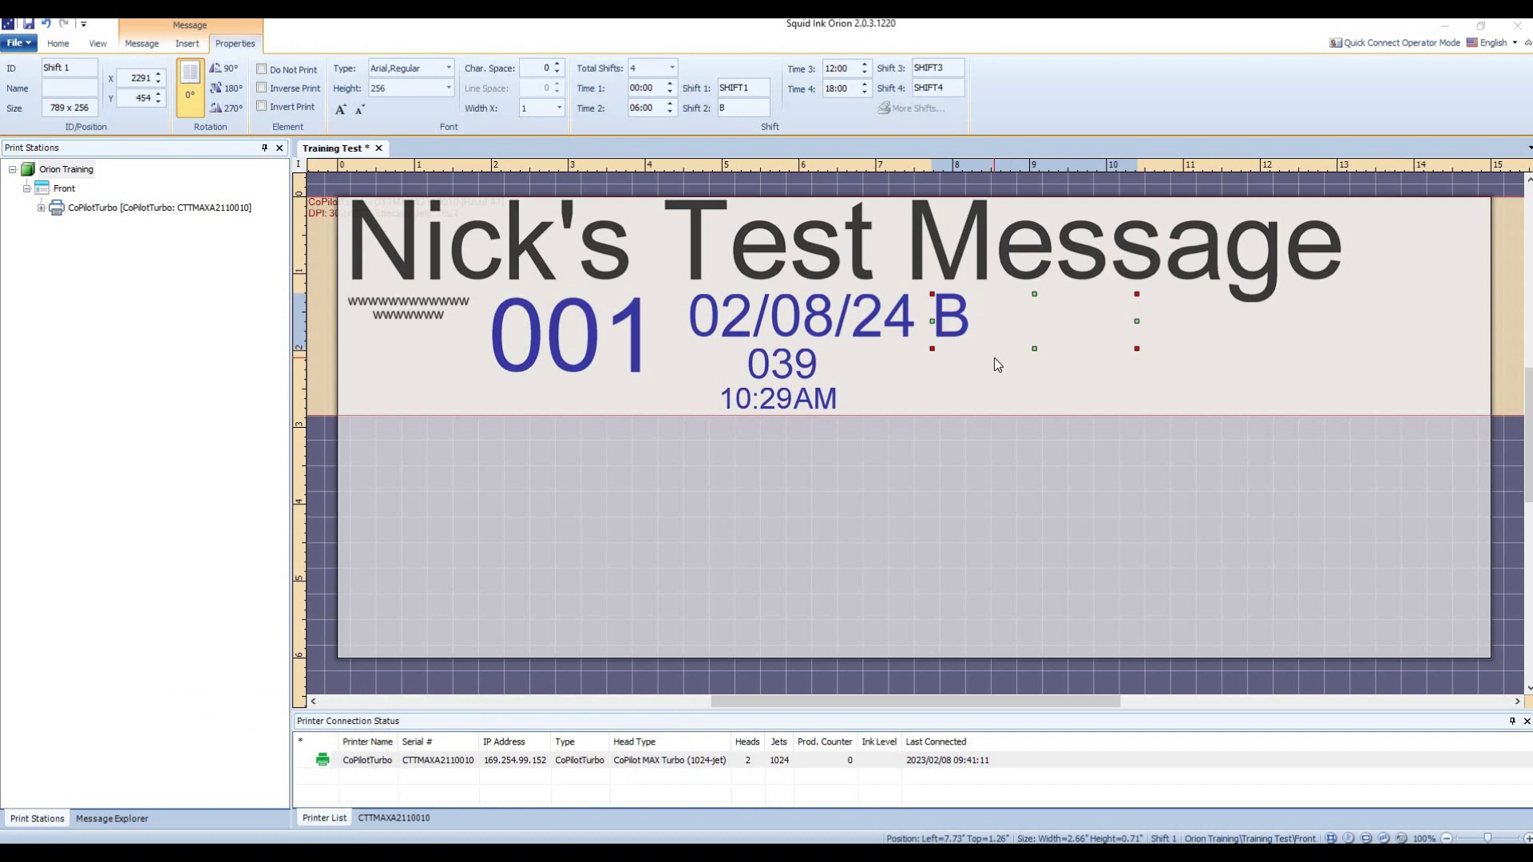
Create a Code 128 barcode below the shift element, set its height to 160 and move it to about X 2327, Y 724
right_click(945, 364)
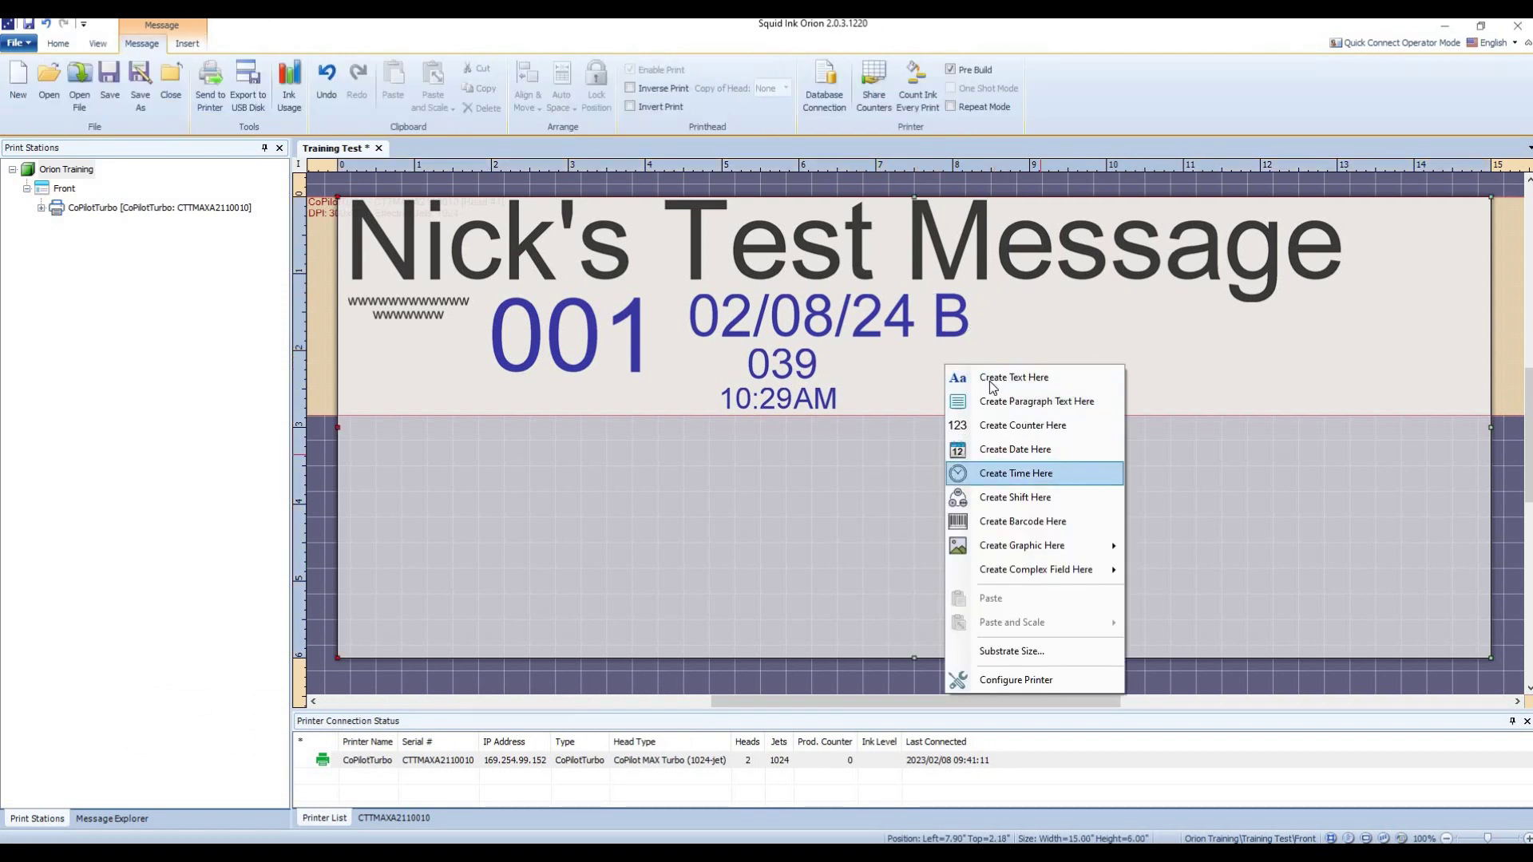
click(1035, 522)
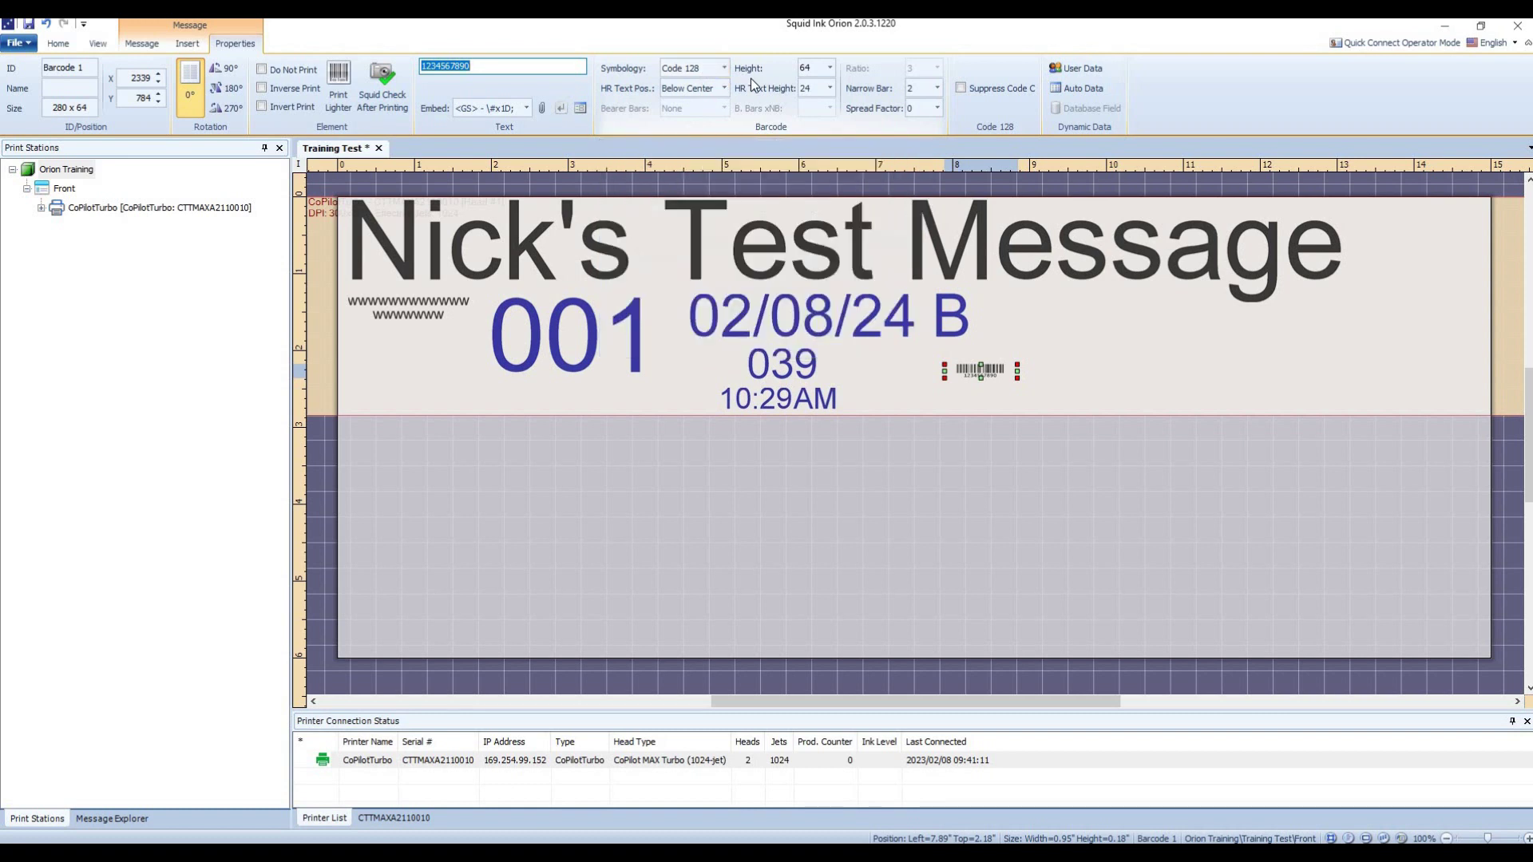
click(830, 67)
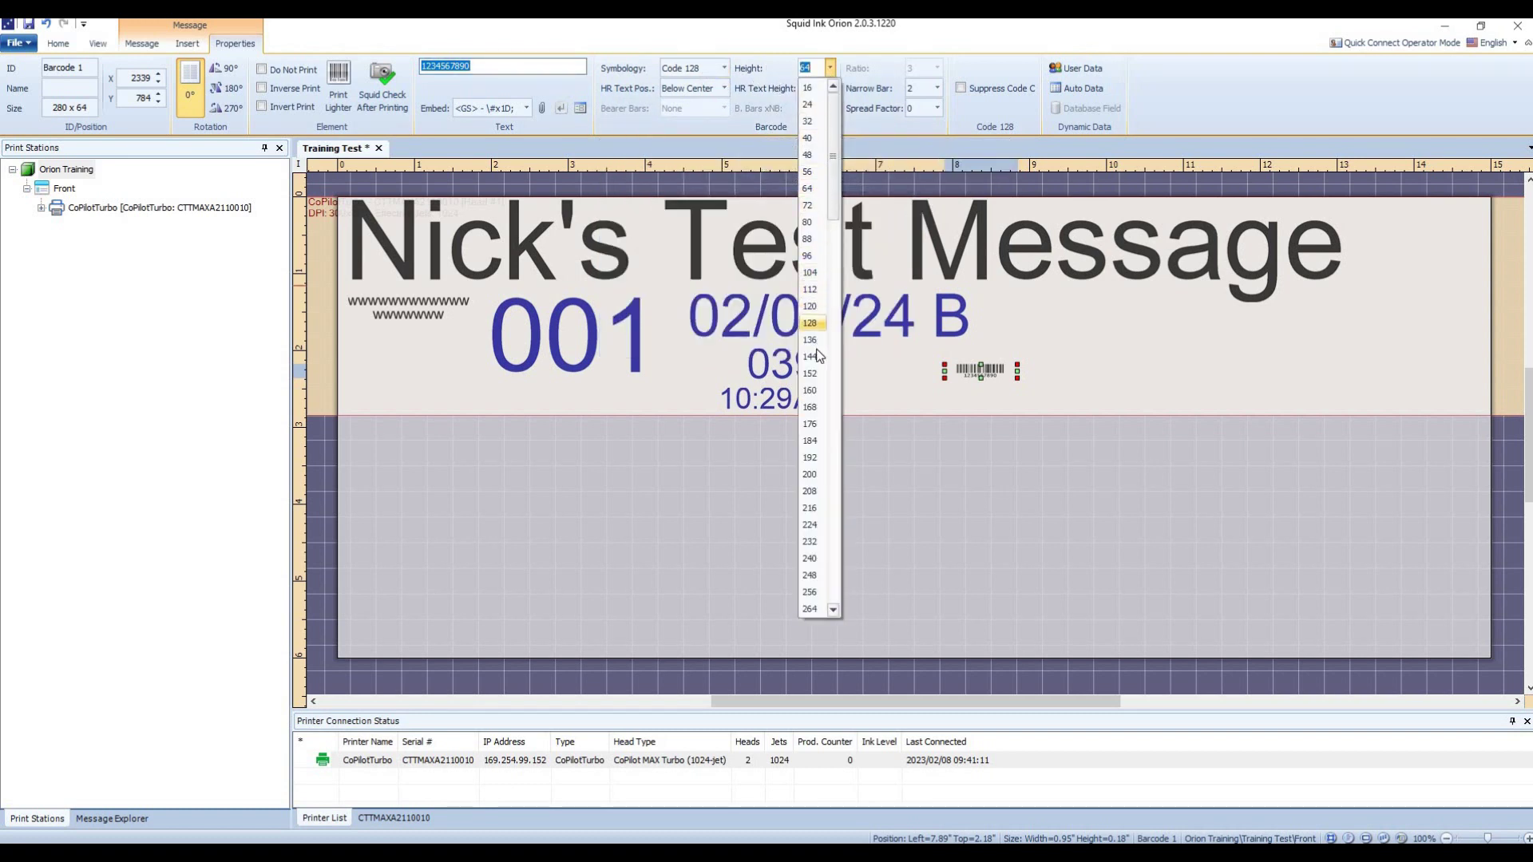
click(812, 390)
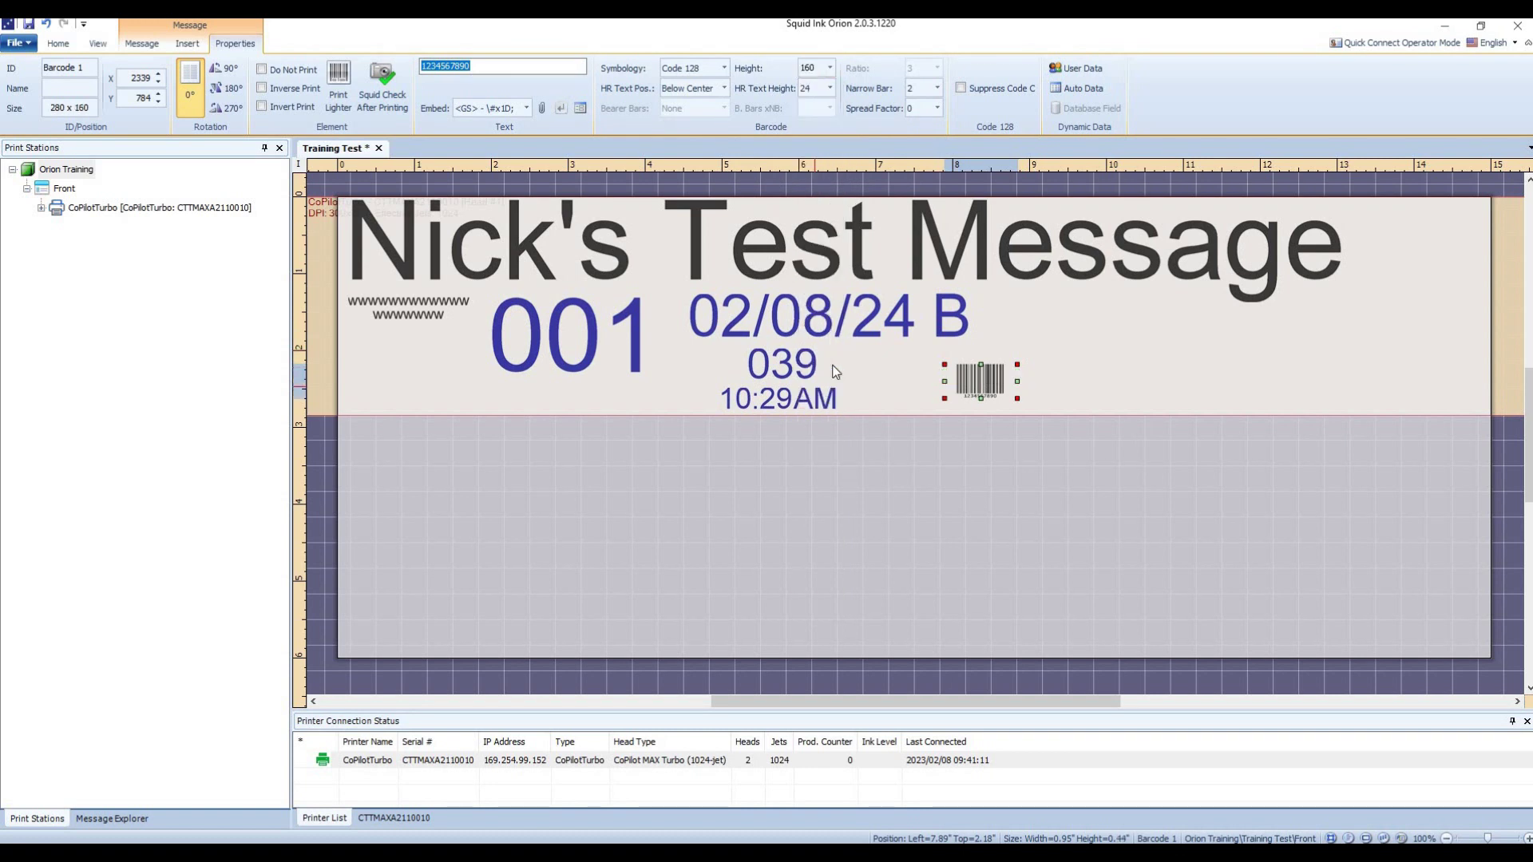
drag(998, 386, 991, 371)
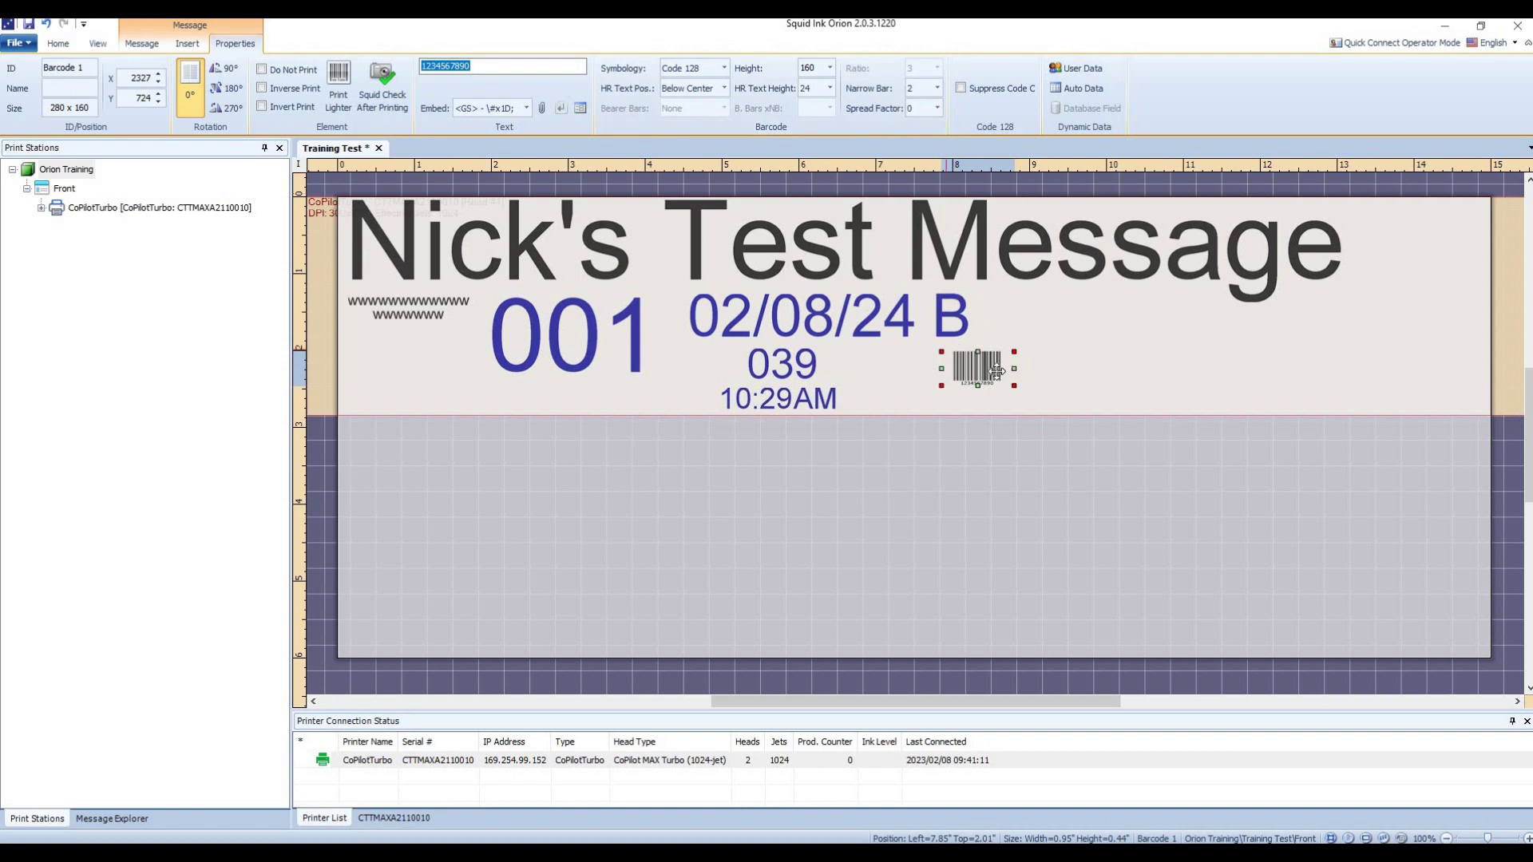
Try the UPC-A symbology on the barcode and switch it back to Code 128
click(721, 68)
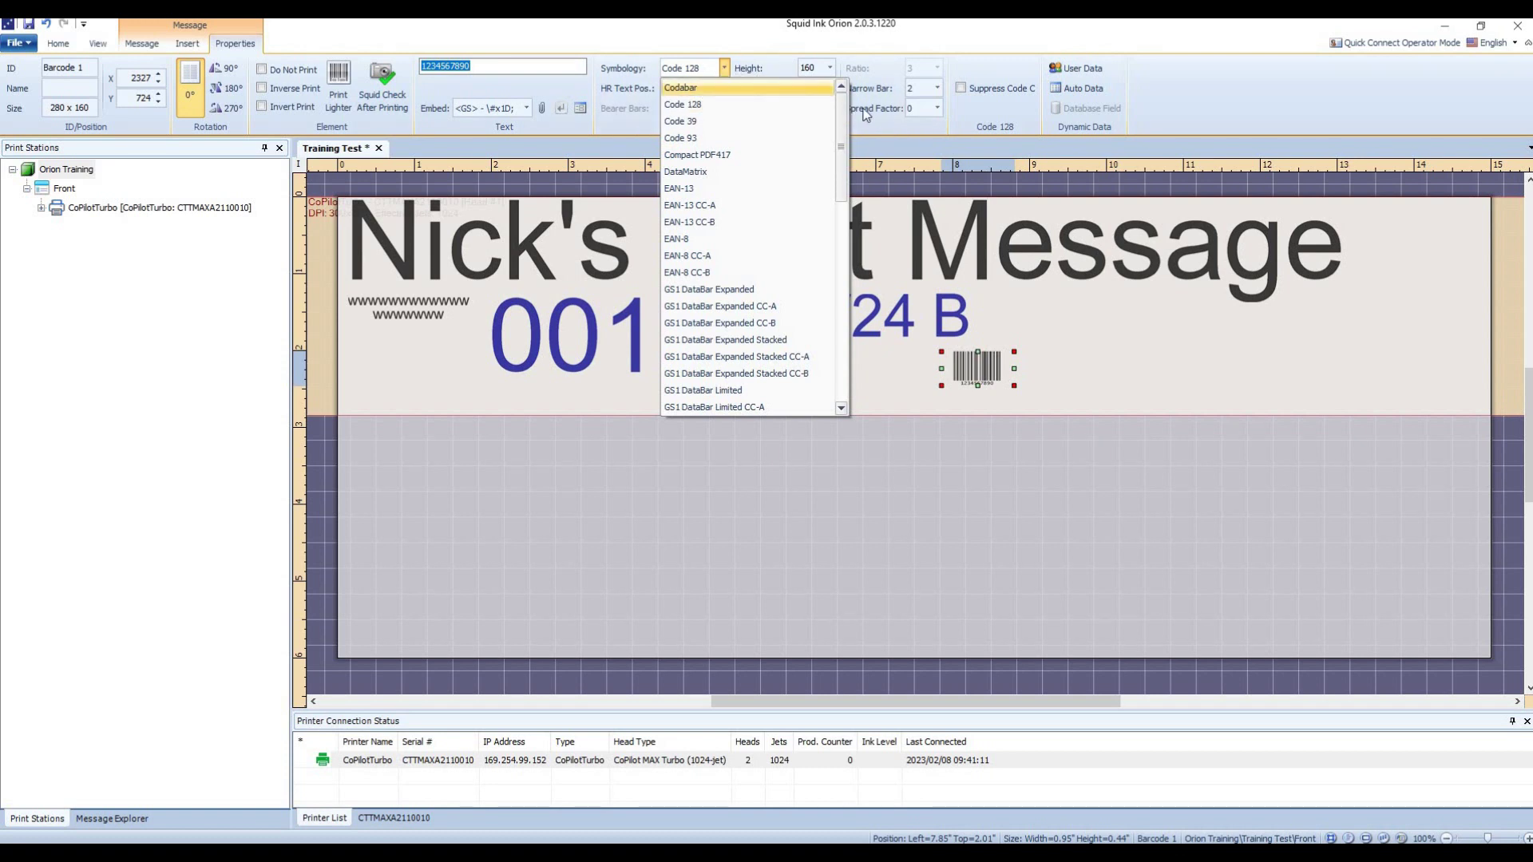
drag(844, 132, 822, 351)
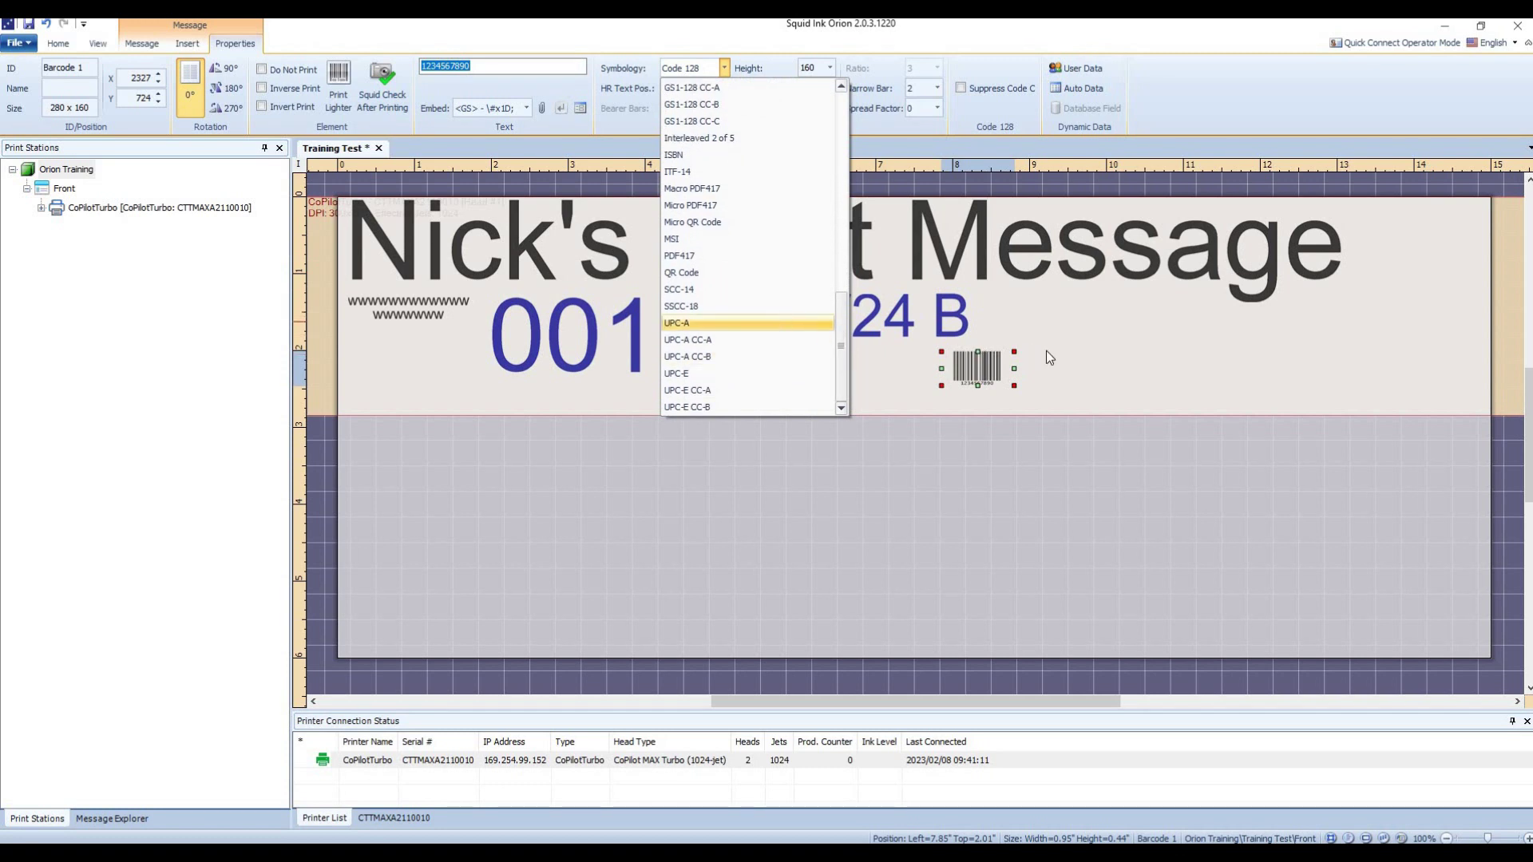
click(719, 323)
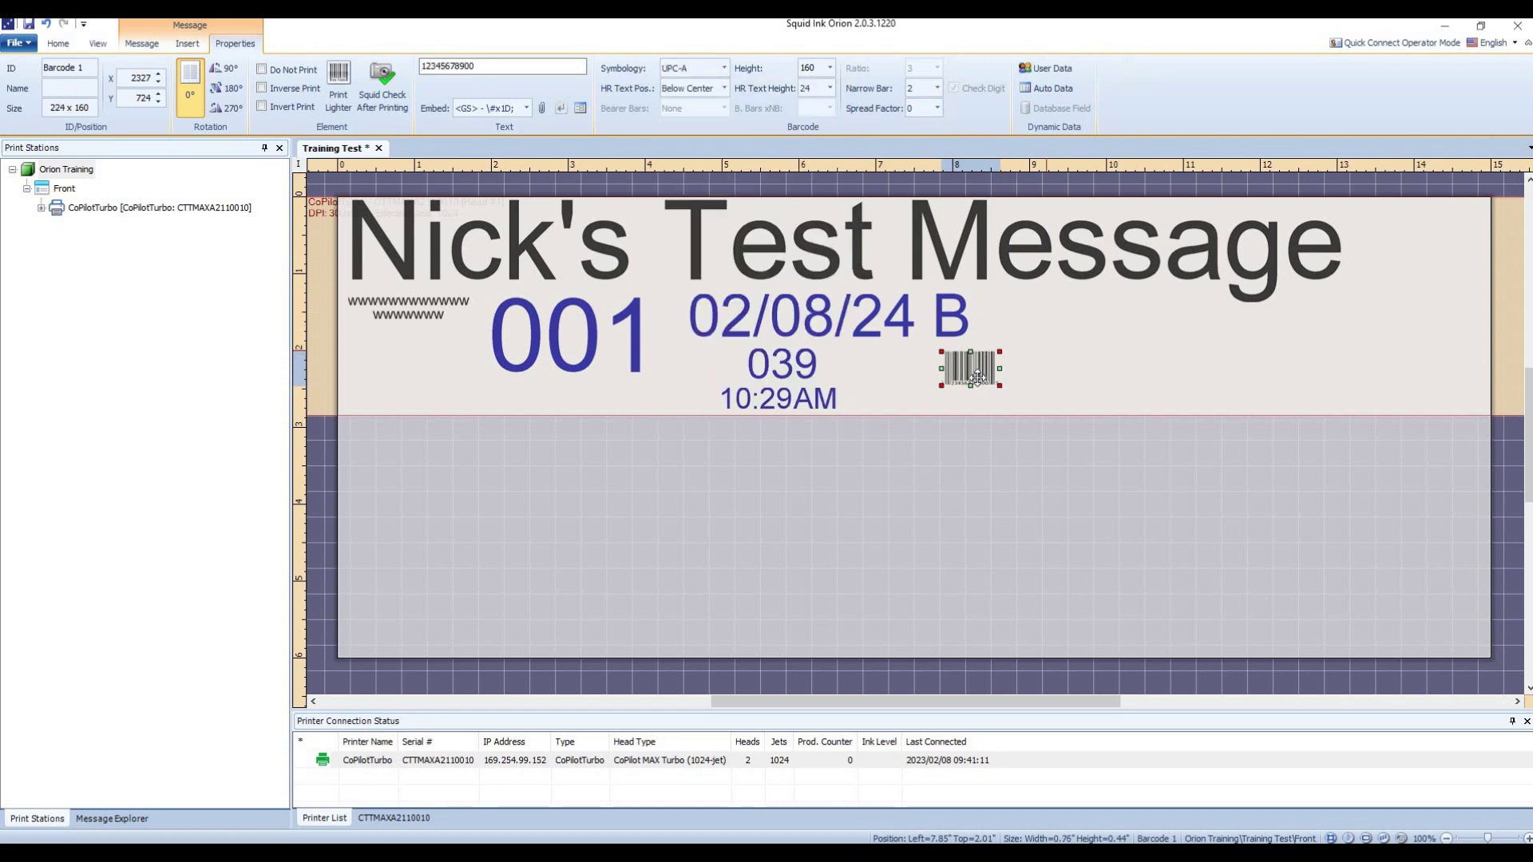
click(722, 70)
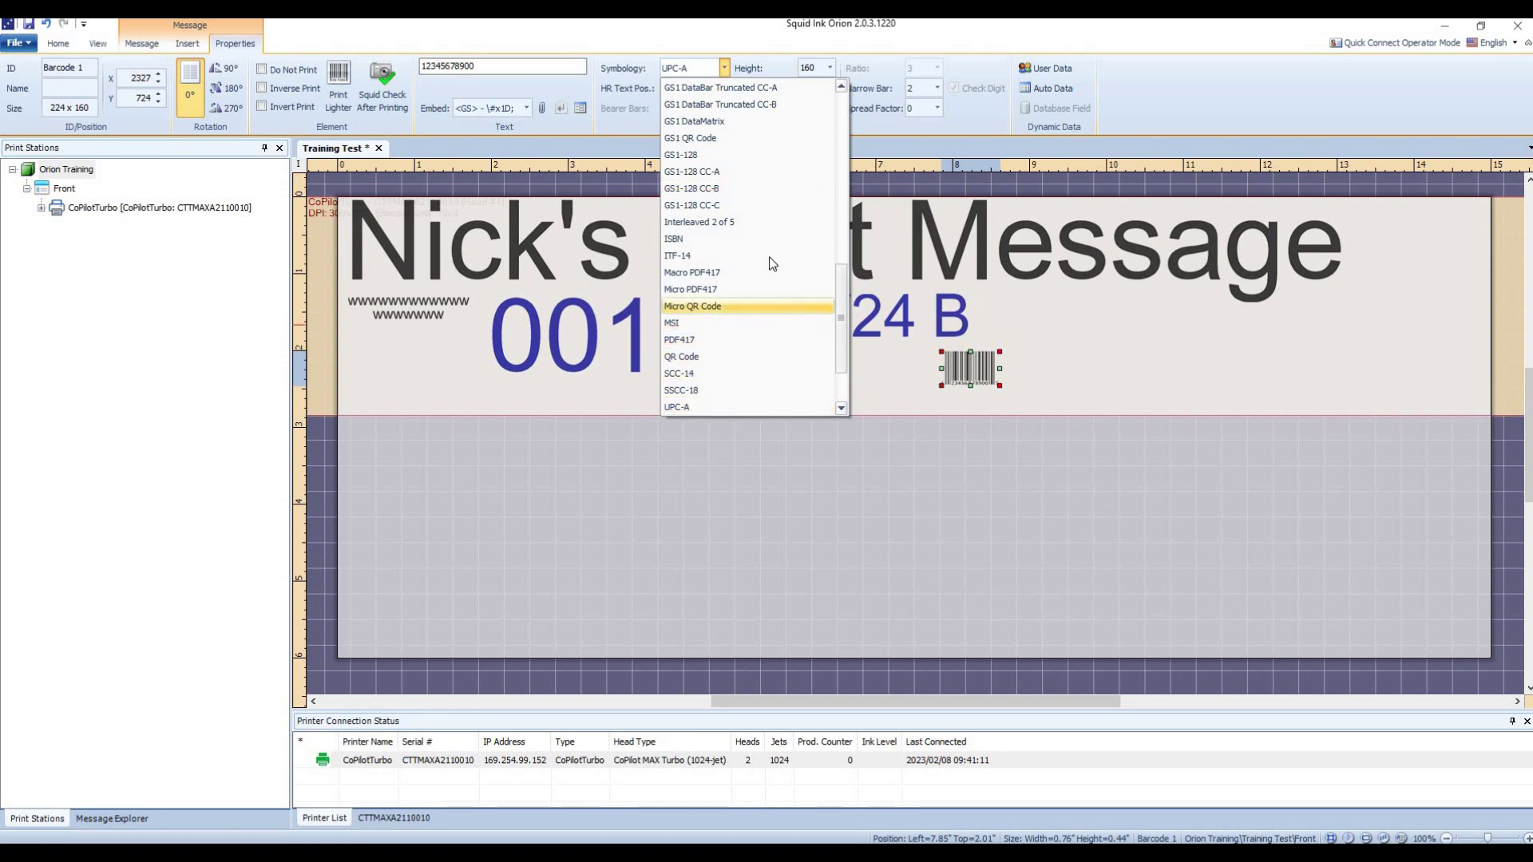
scroll(830, 385, down, 2)
drag(830, 385, 857, 102)
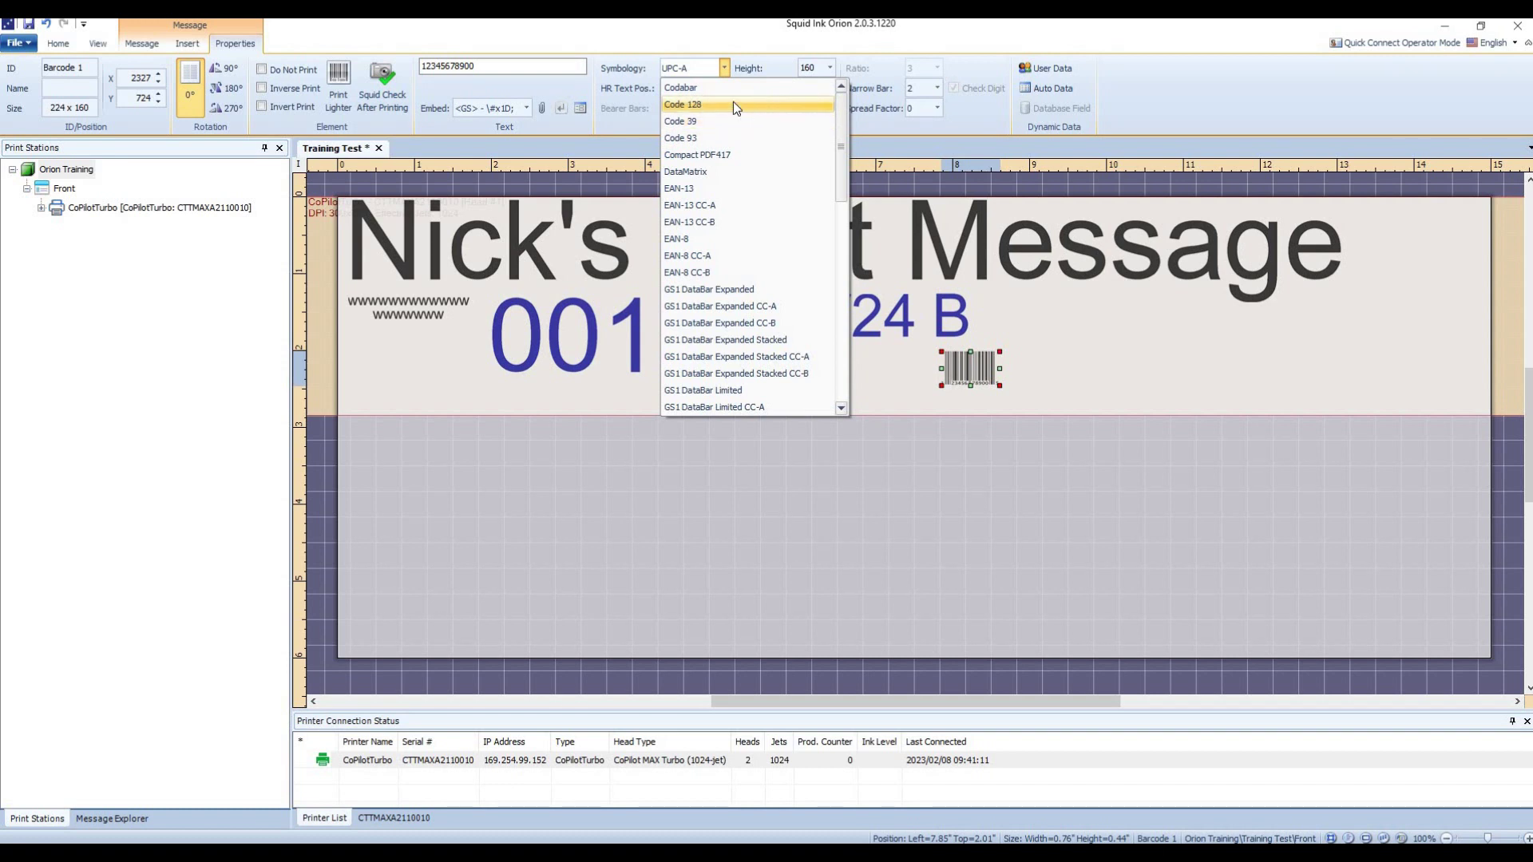
click(712, 107)
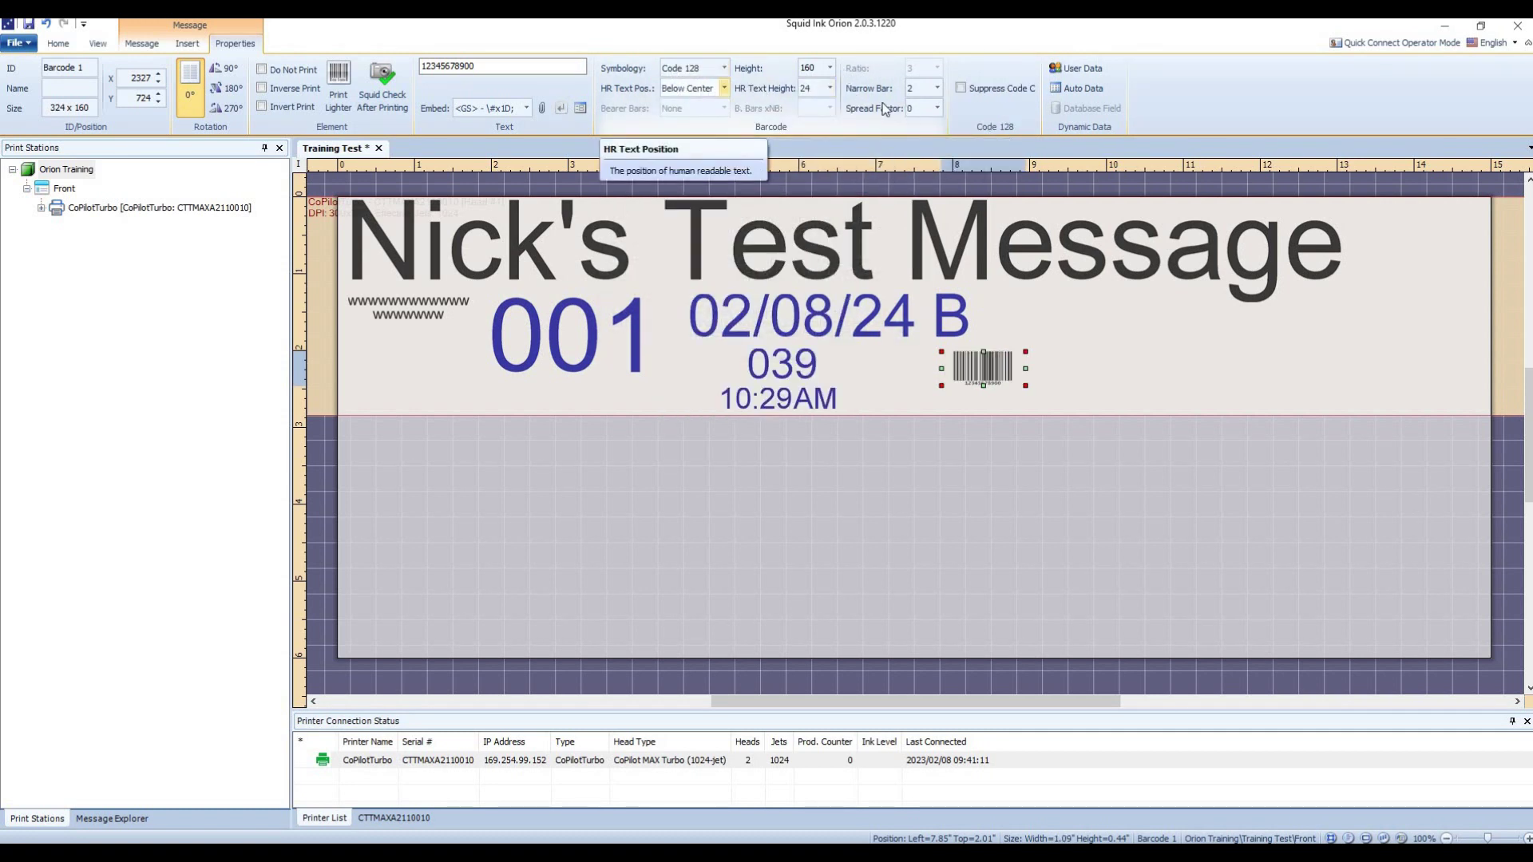
Set the barcode's height to 192 and move it to about X 2170, Y 705
click(830, 68)
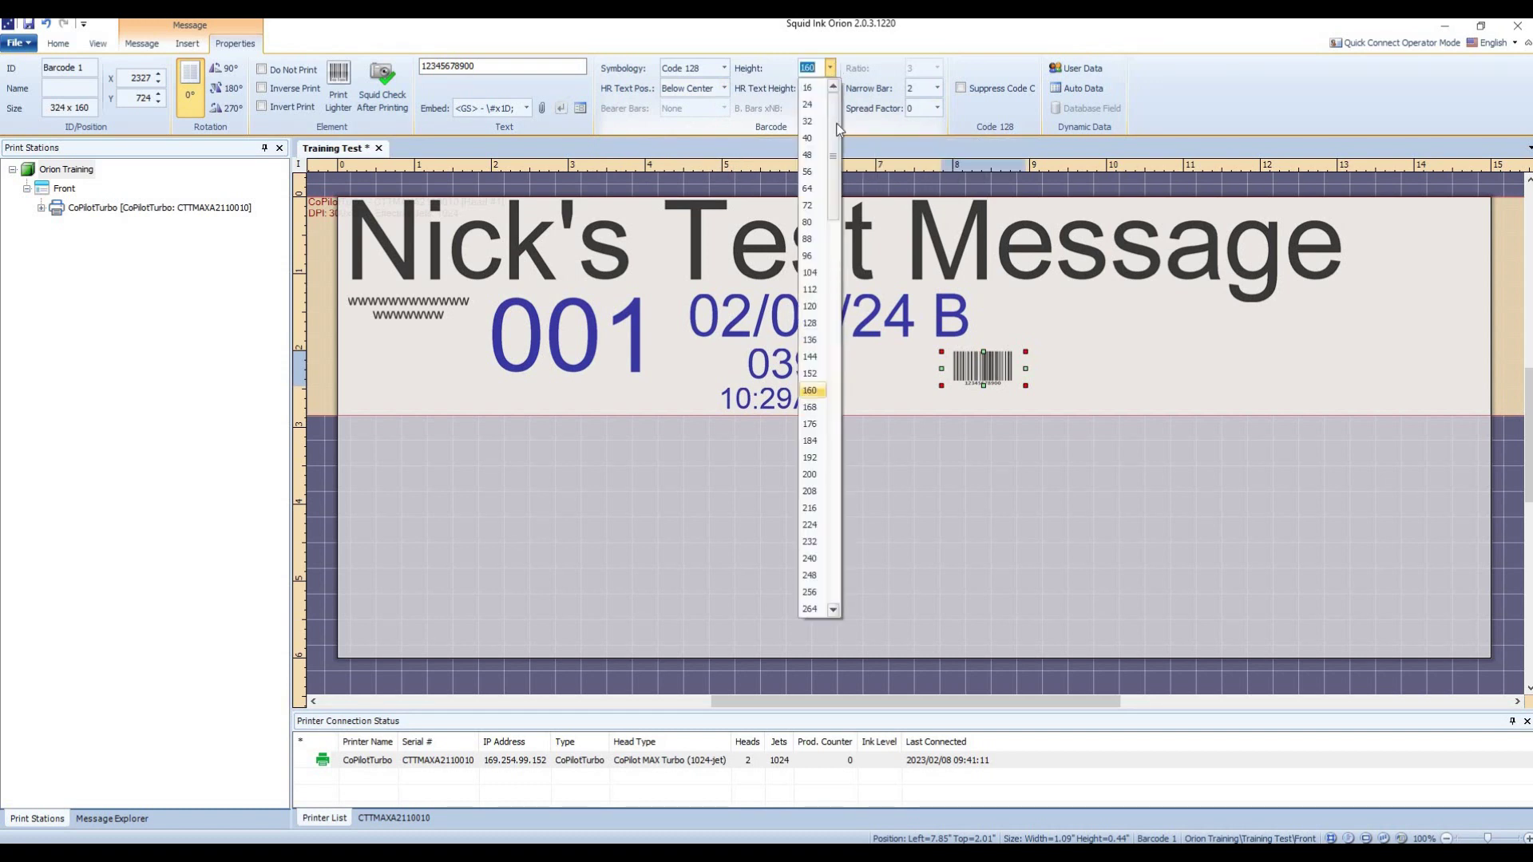
click(809, 457)
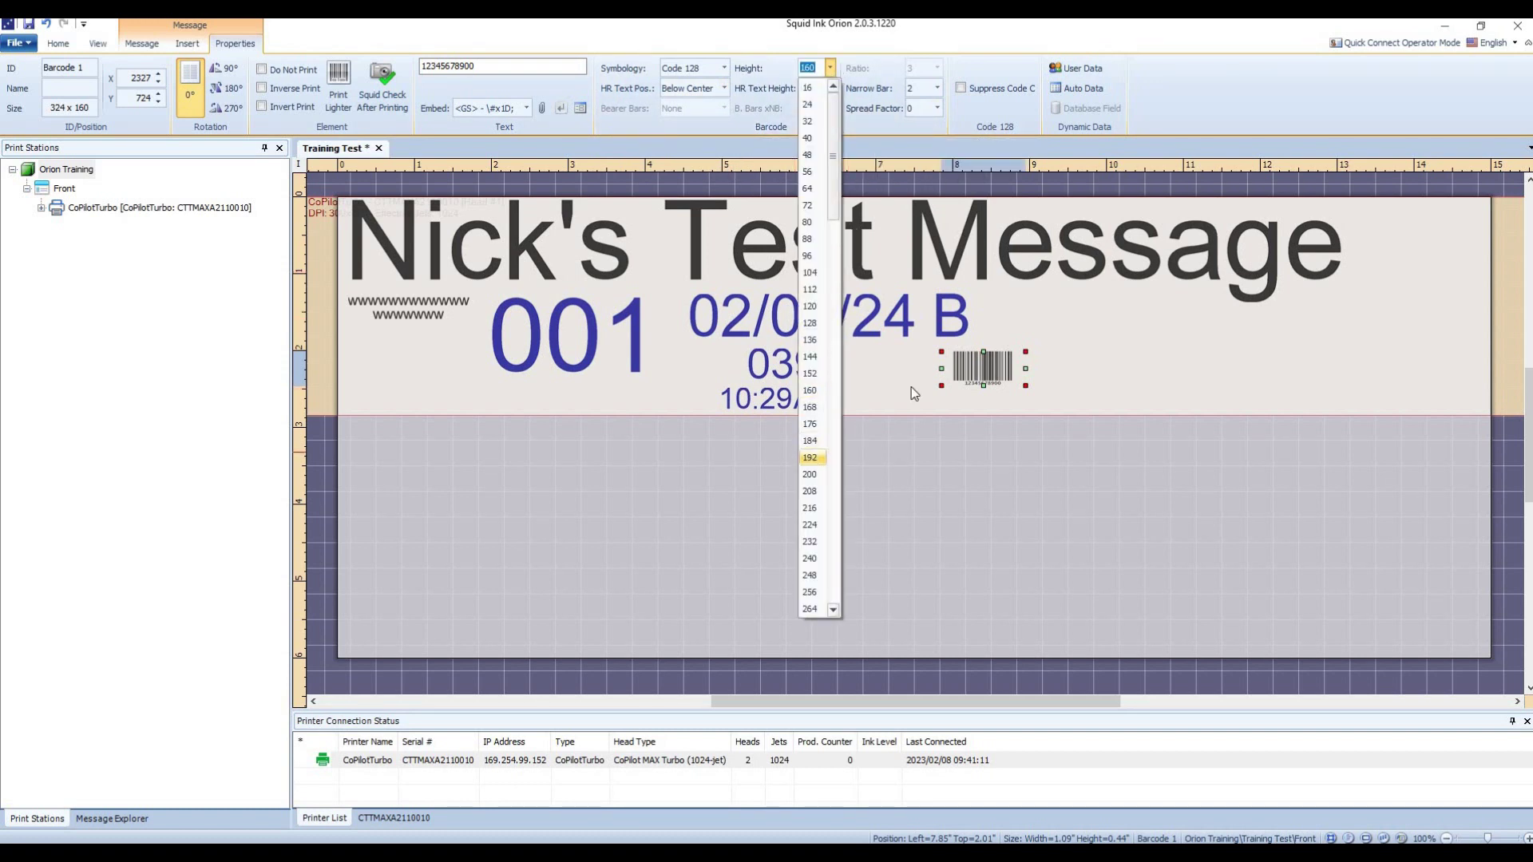
drag(996, 361, 955, 357)
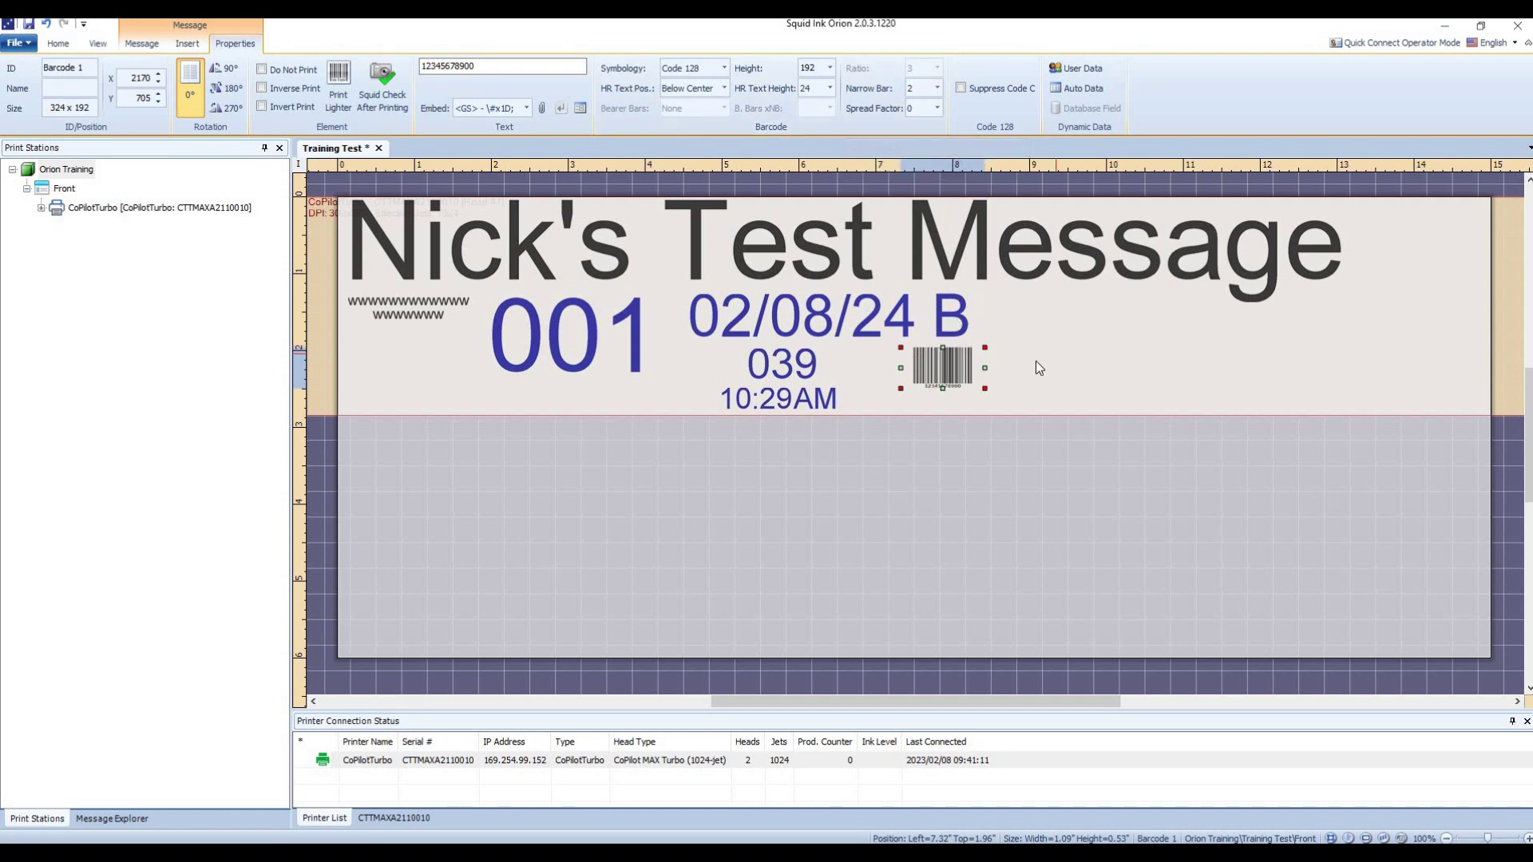
Widen the barcode by trying narrow bar 5 and setting it to 7, and move it to about X 2114, Y 709
click(938, 87)
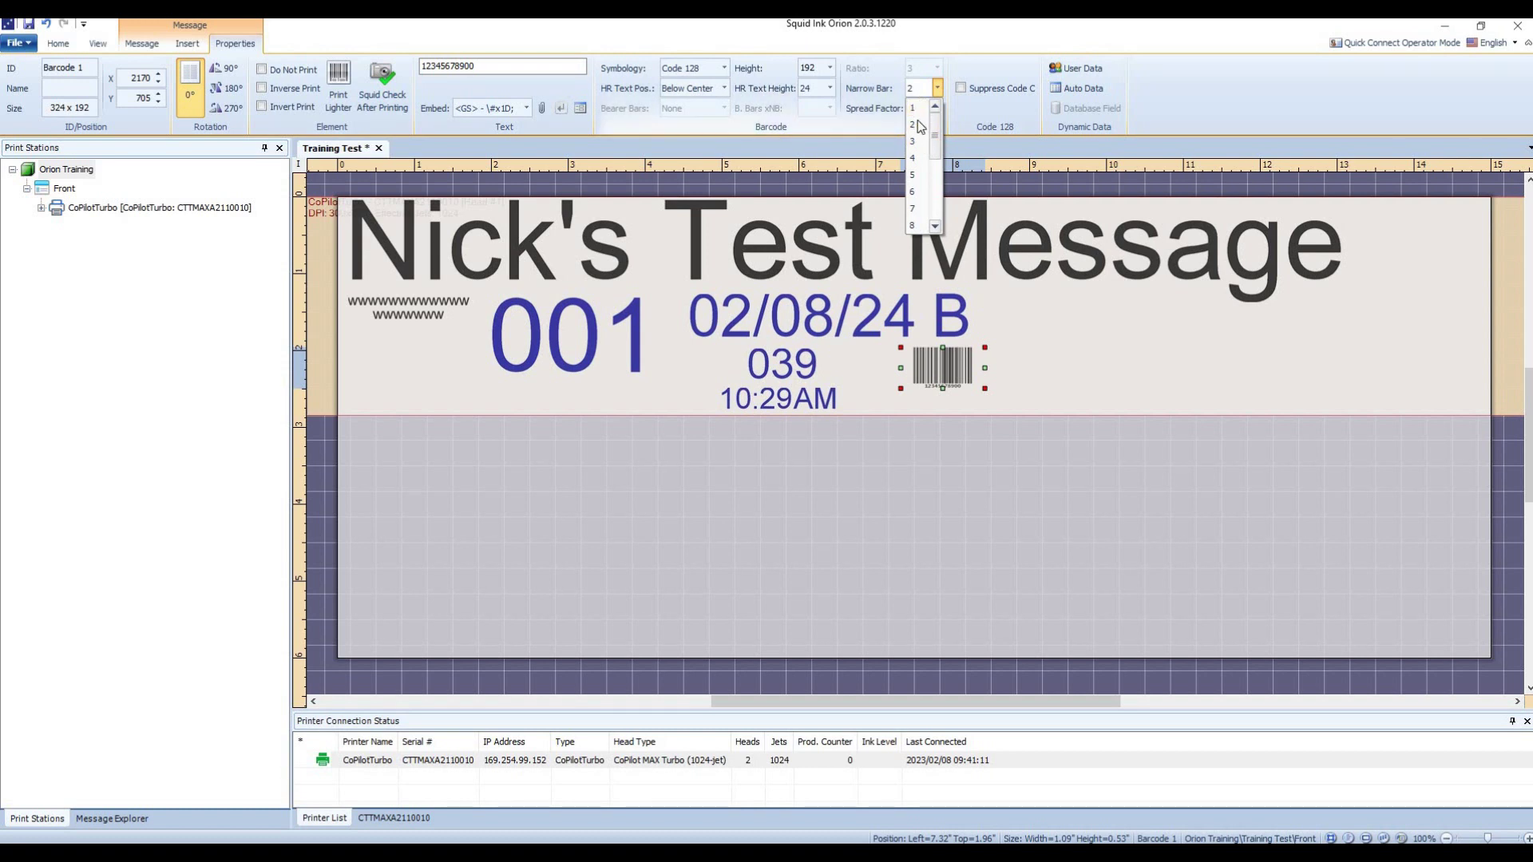
click(912, 175)
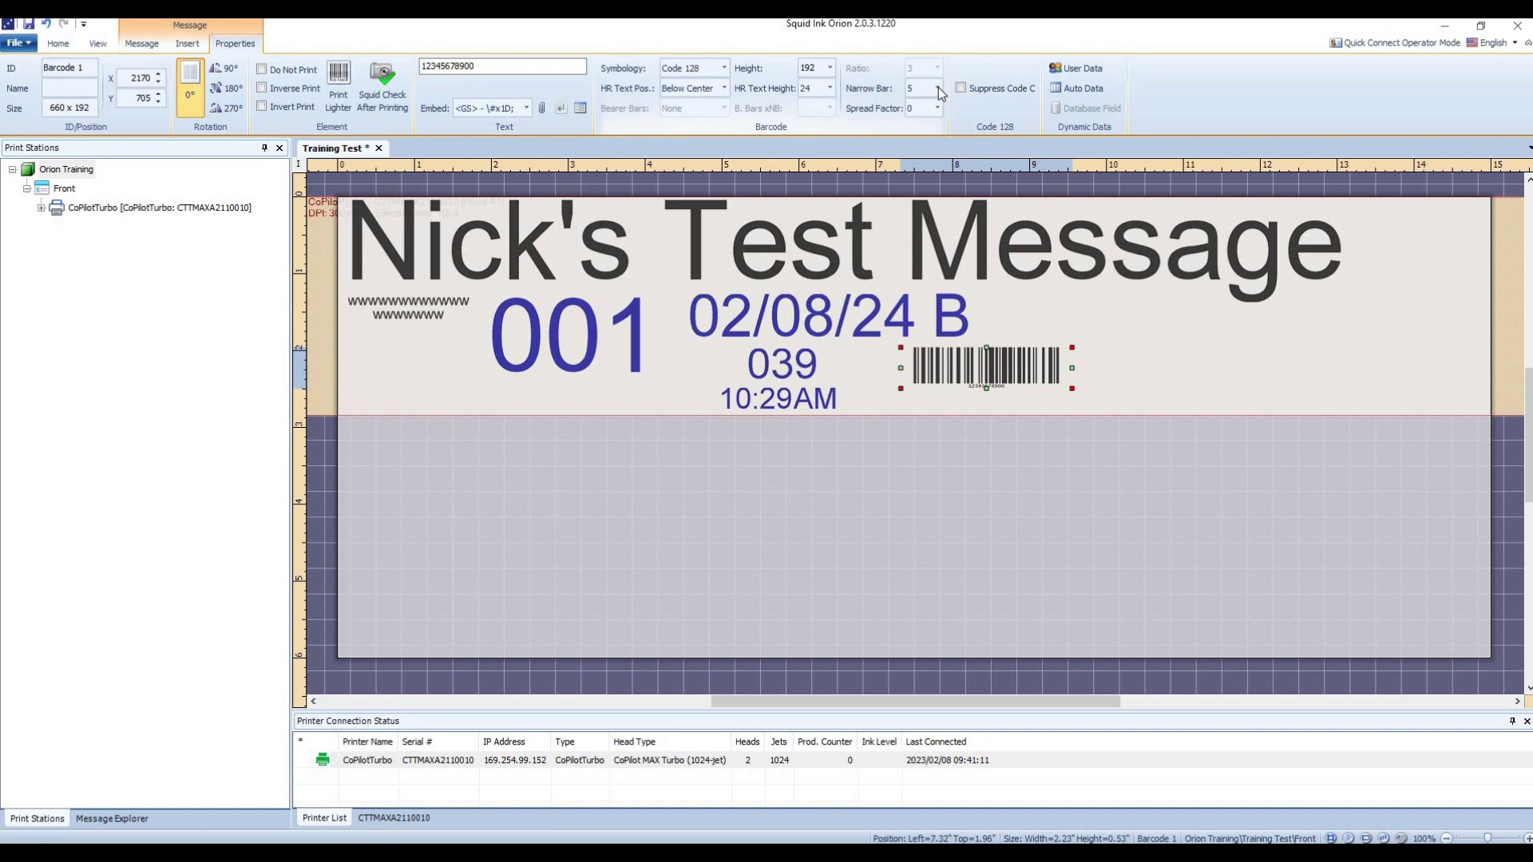
click(937, 88)
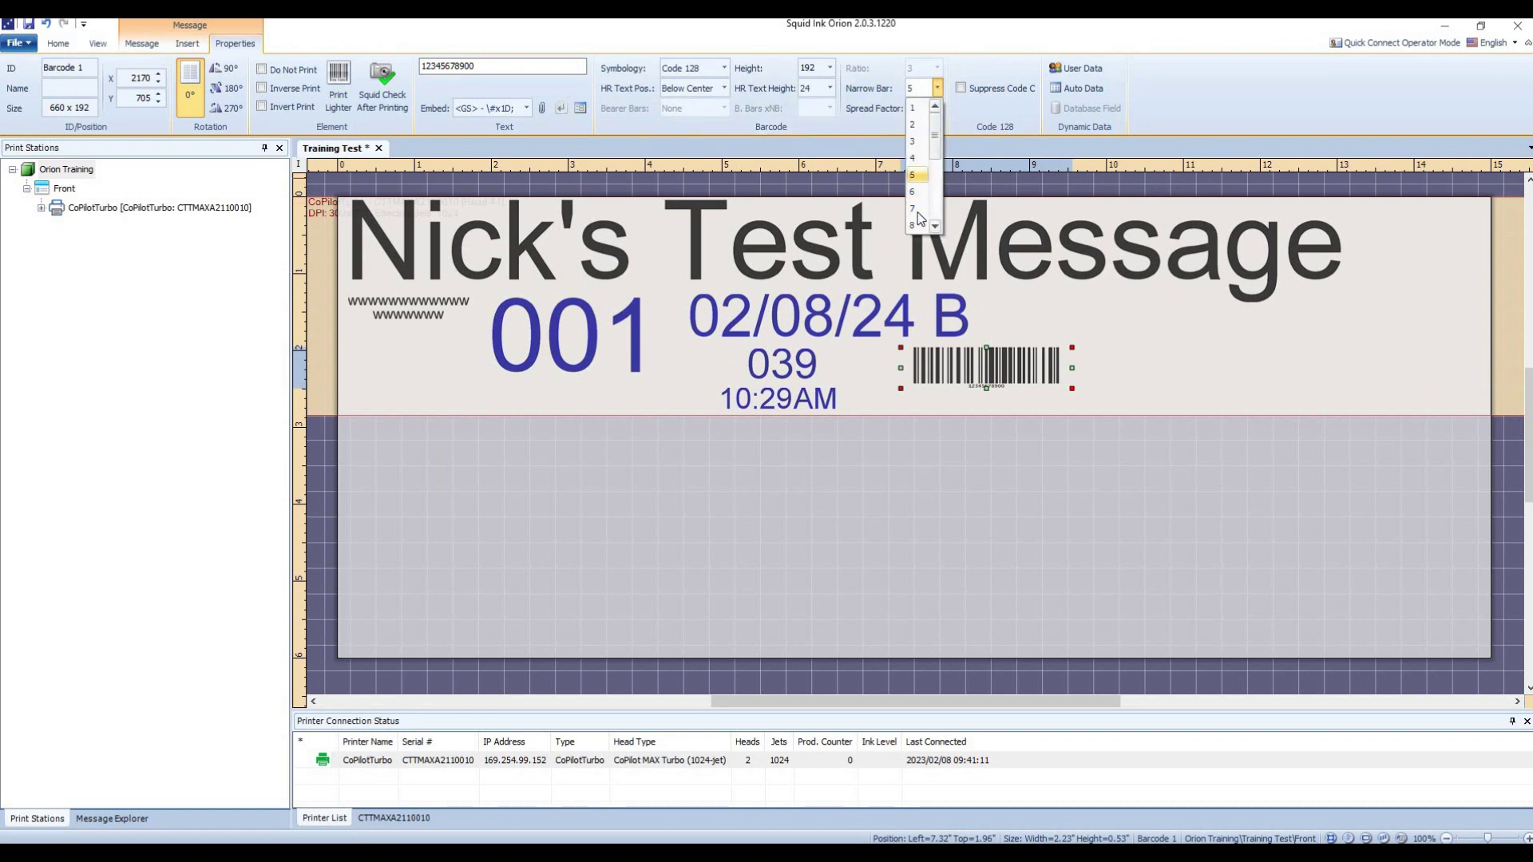
click(918, 209)
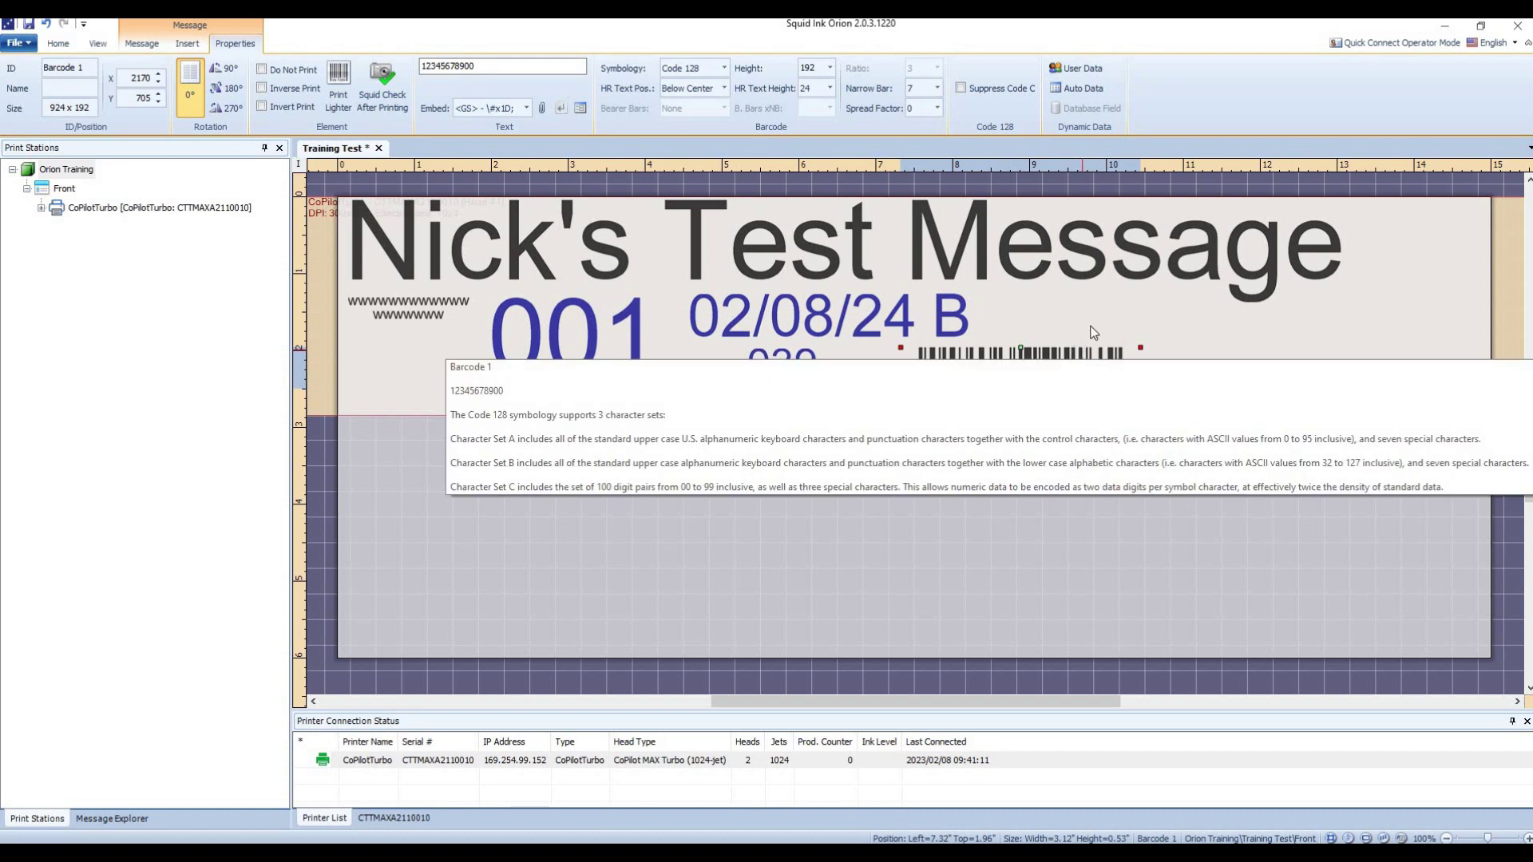
drag(1066, 354, 1068, 358)
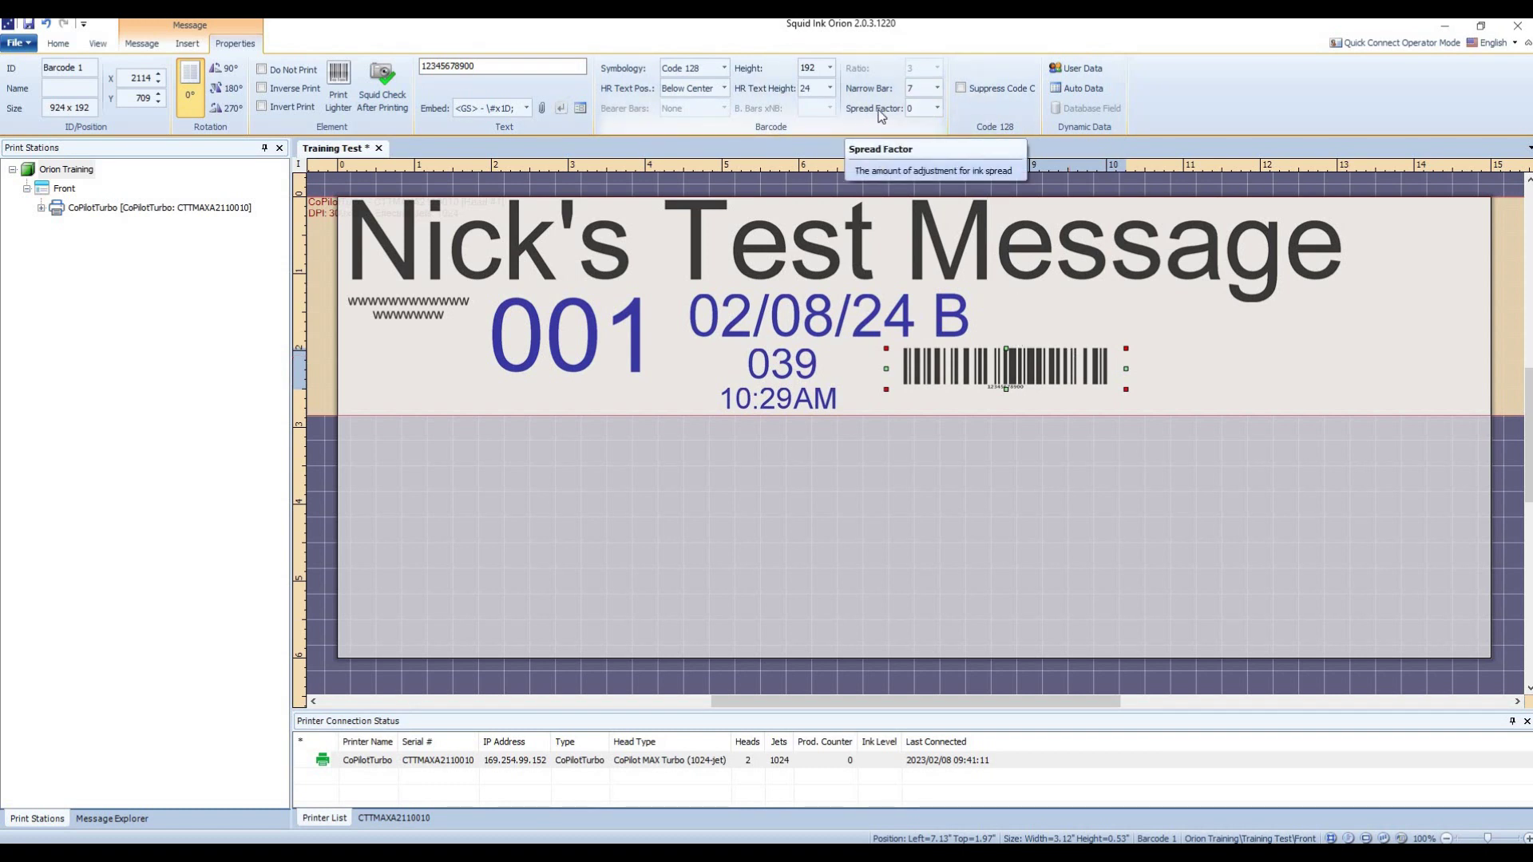
Try spread factors 2 and 3 on the barcode and reset the spread factor to 0
click(937, 110)
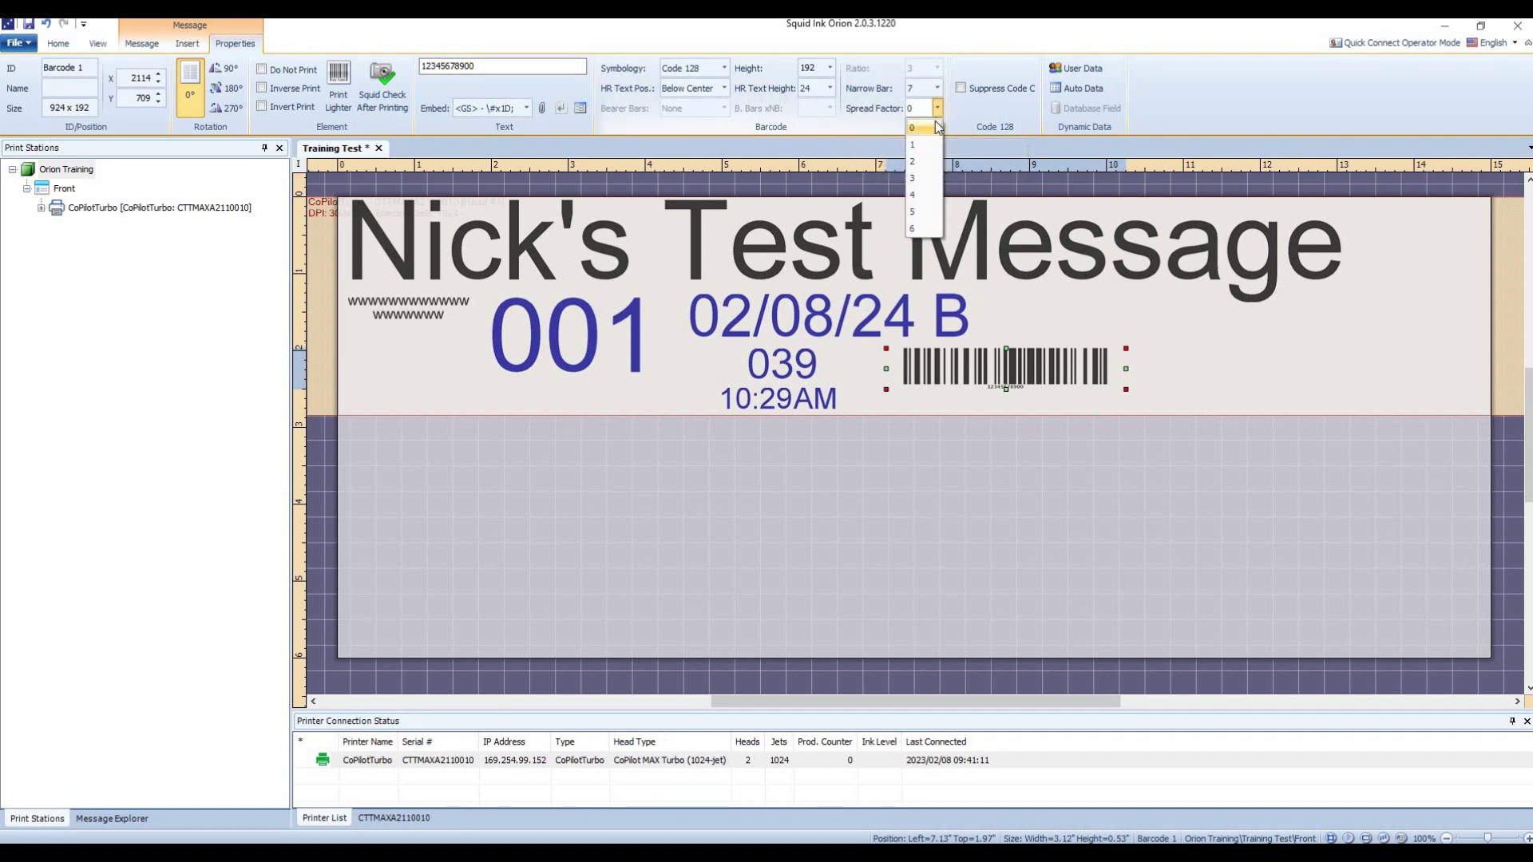
click(928, 165)
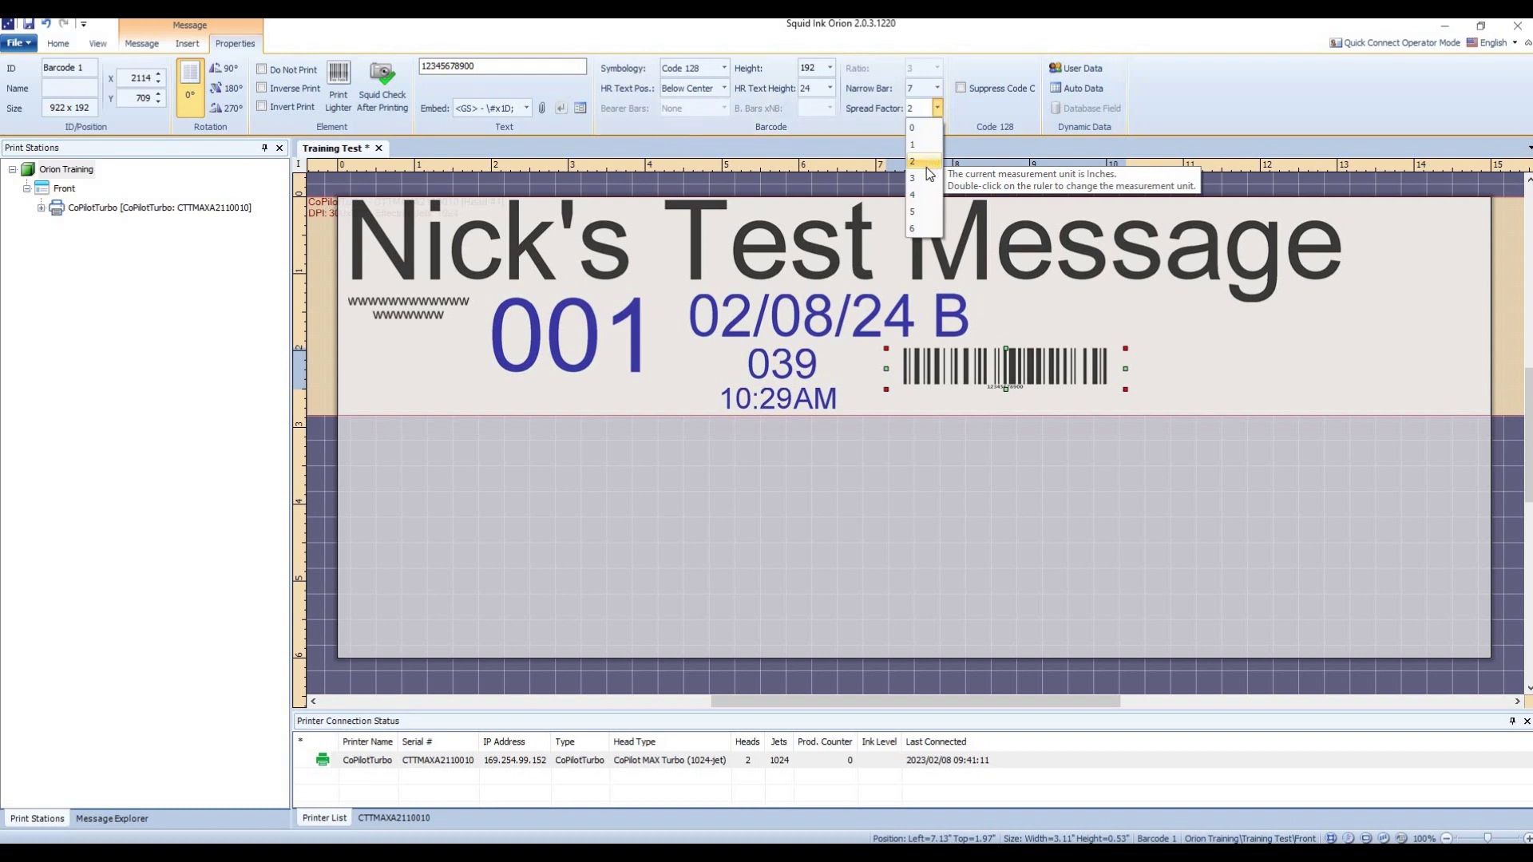
click(928, 178)
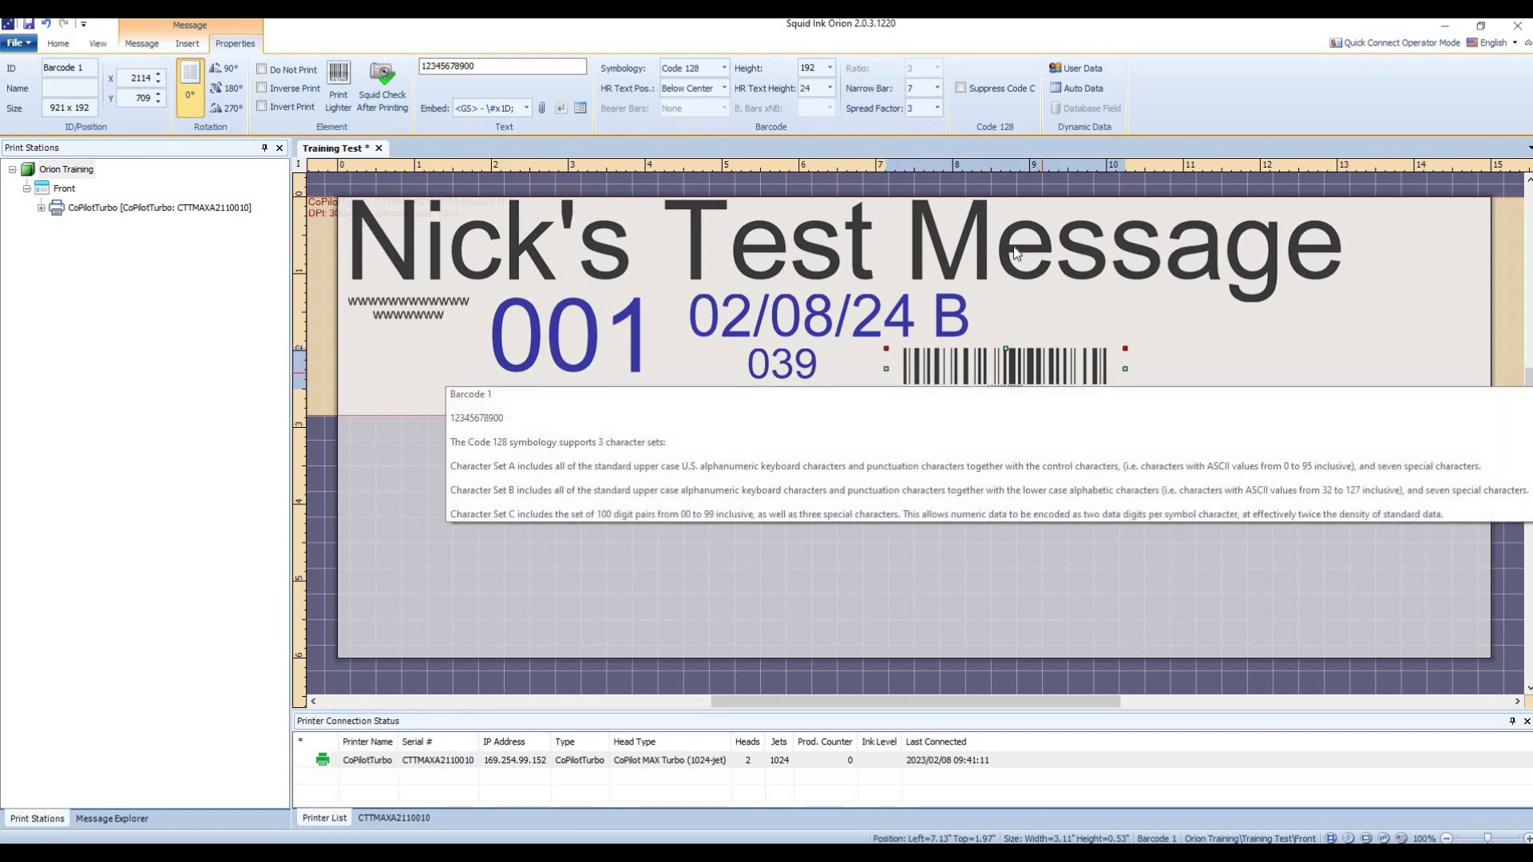
click(939, 107)
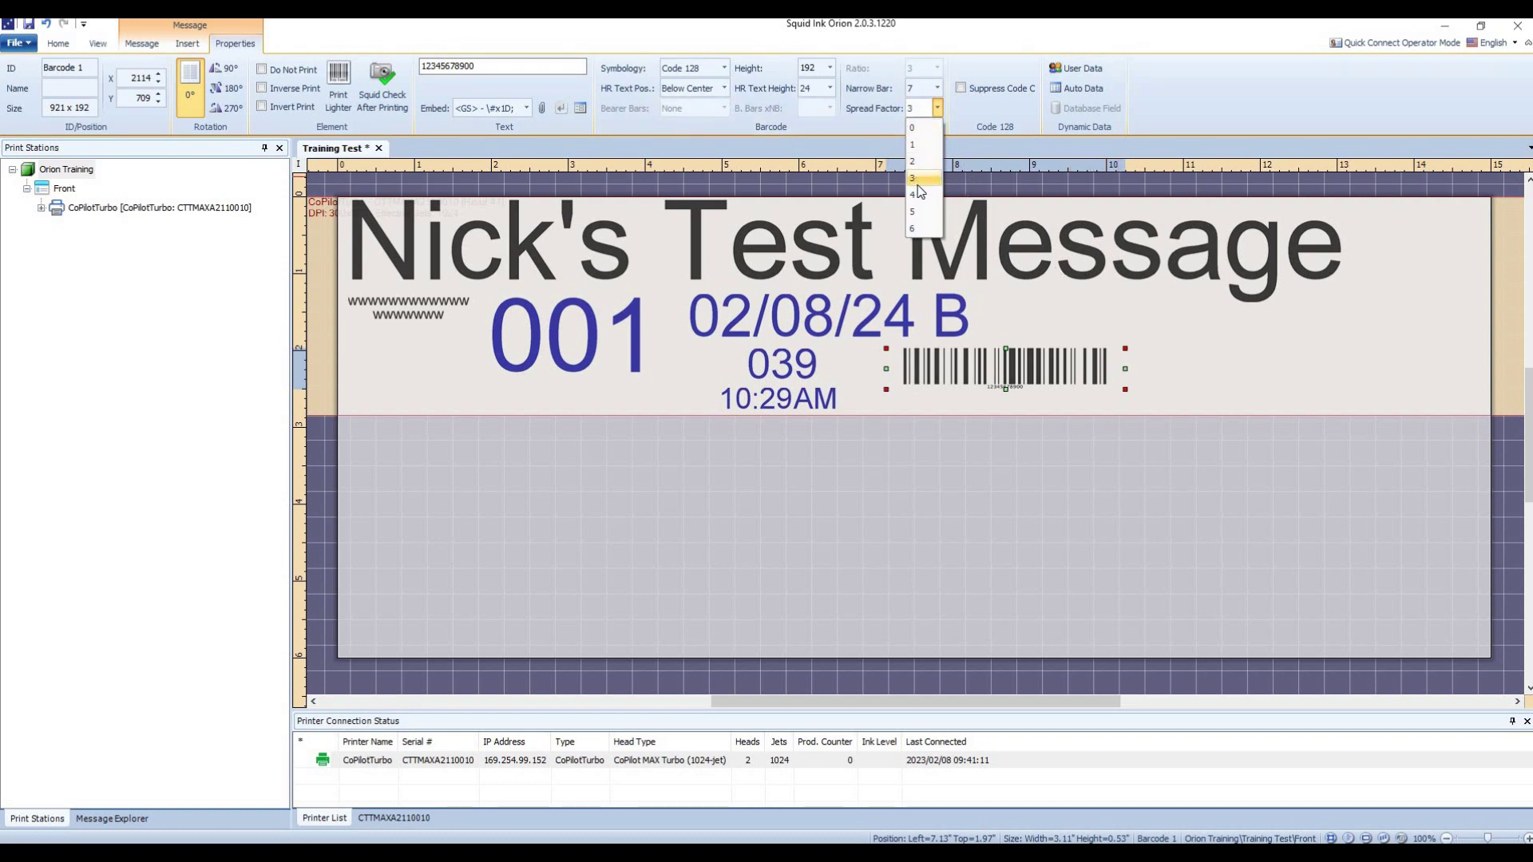
click(906, 379)
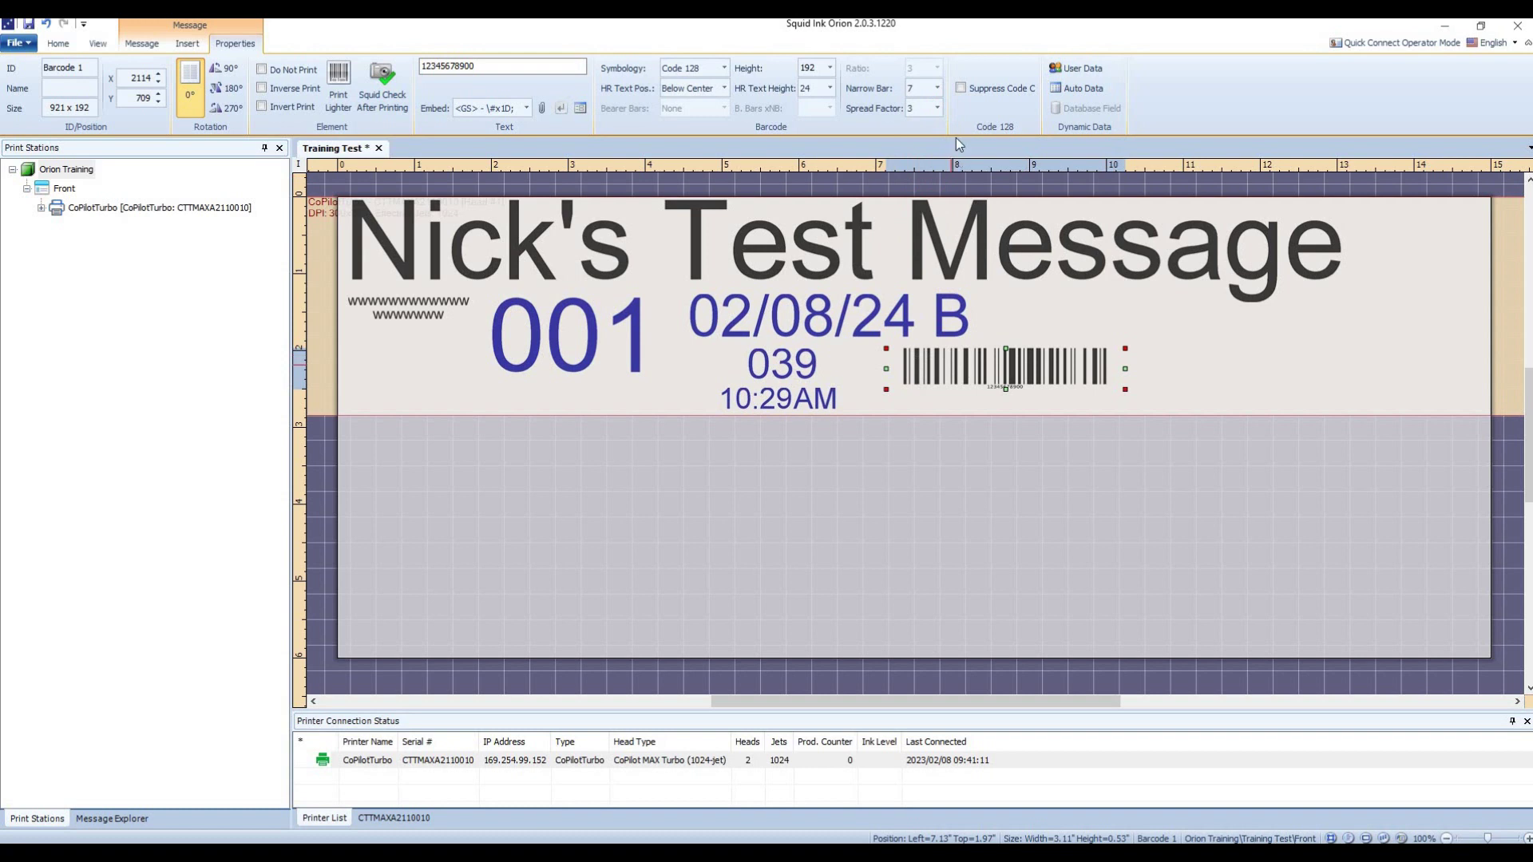
click(935, 109)
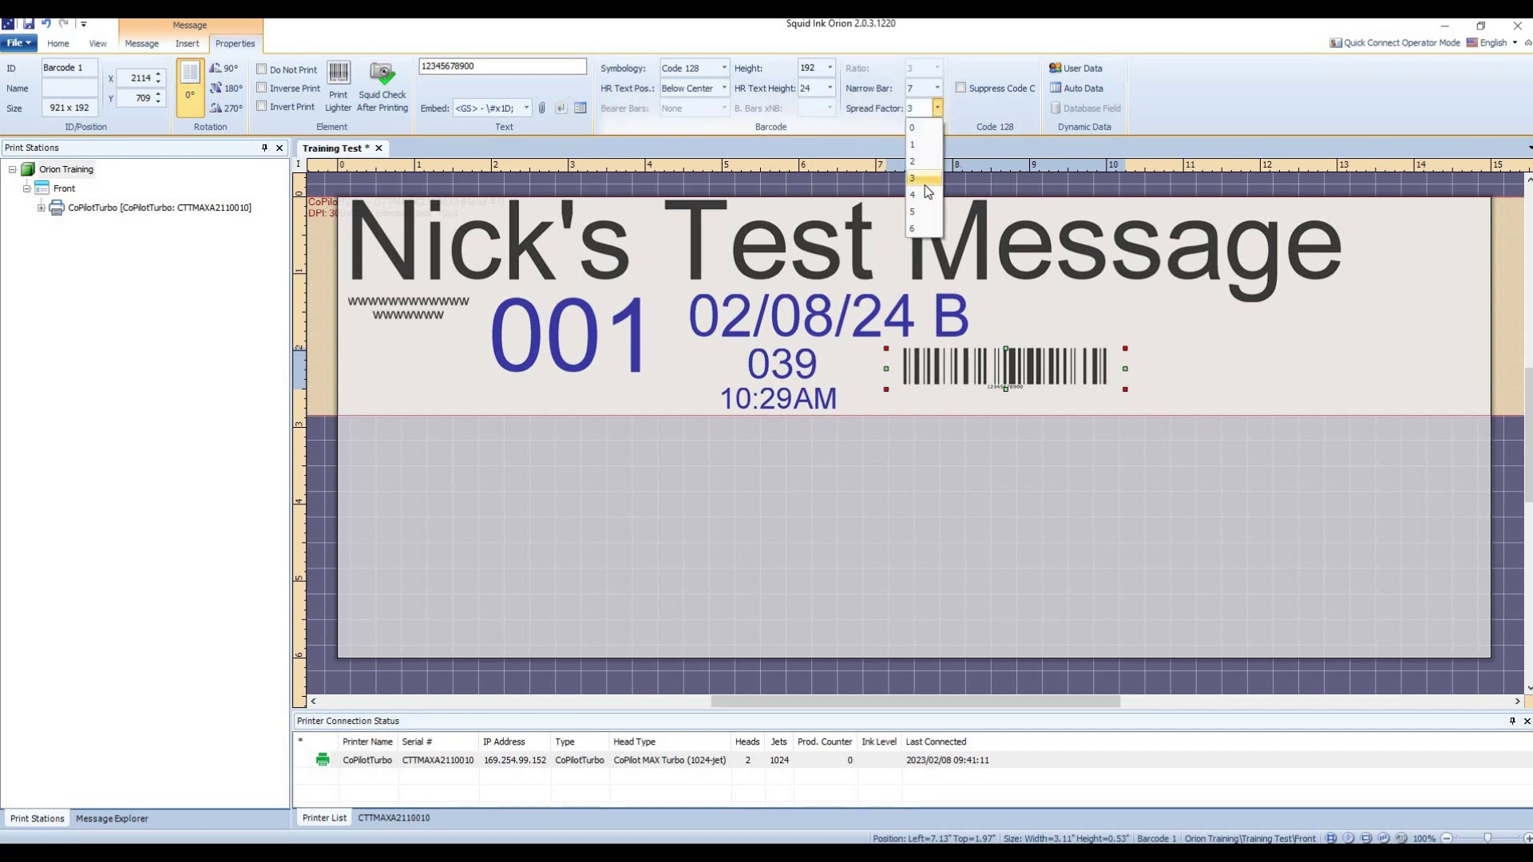
click(917, 123)
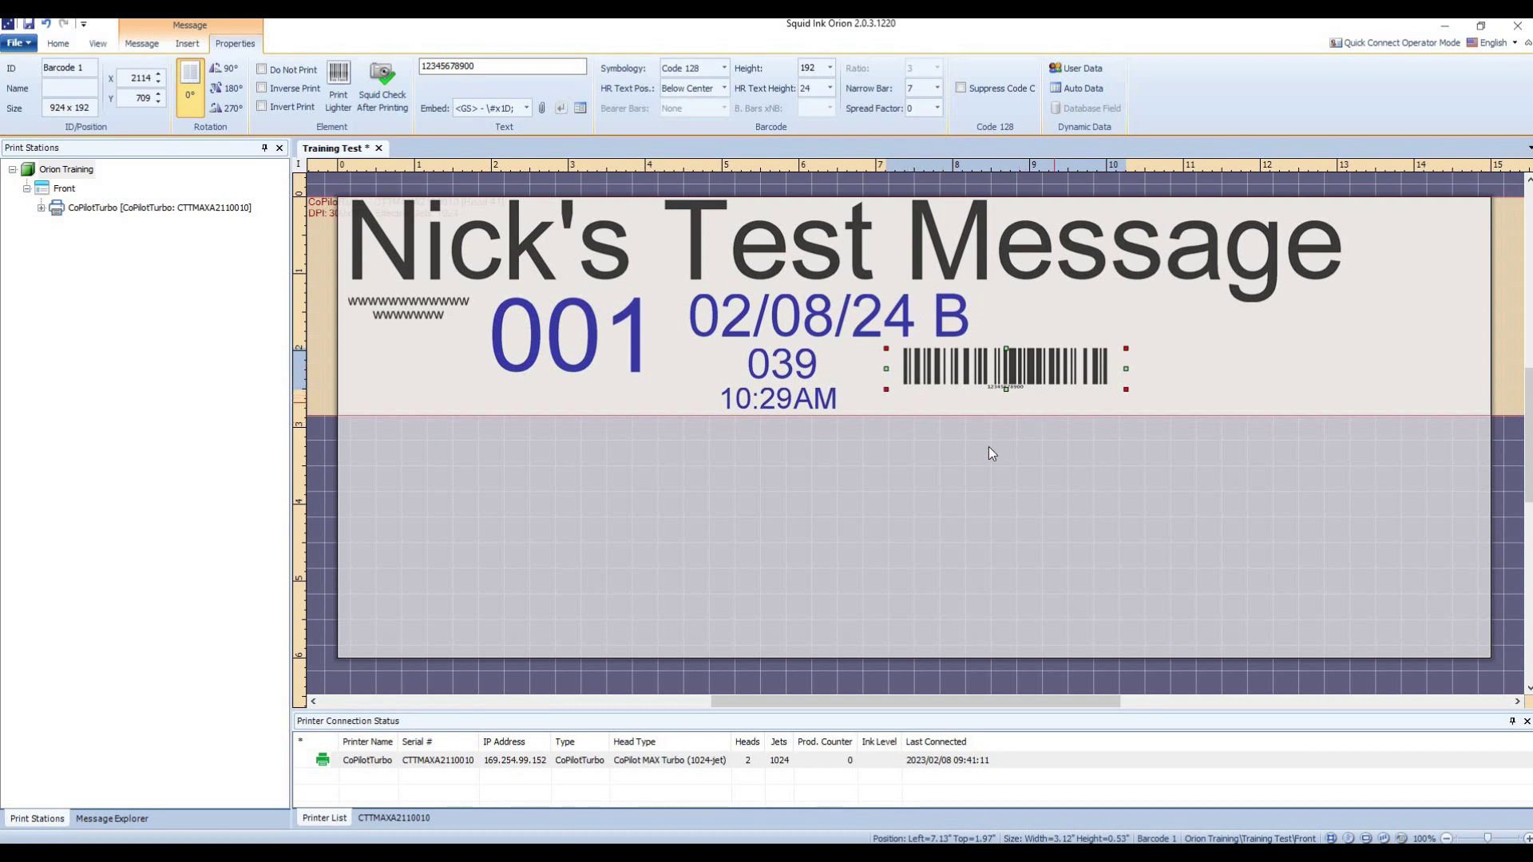
Try the Code 39 symbology on the barcode and restore Code 128
mouse_move(990, 371)
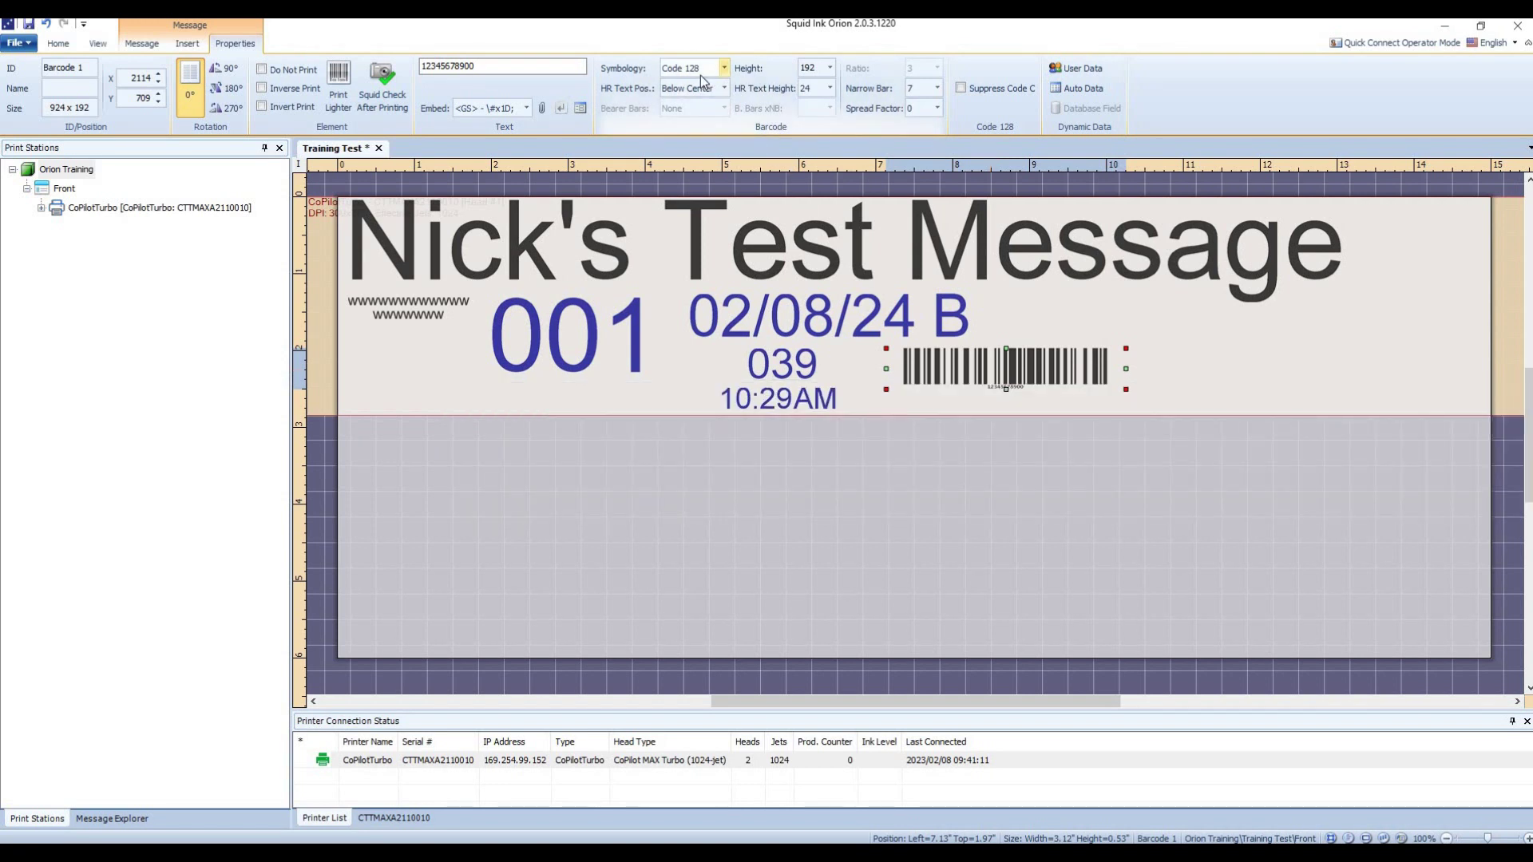
mouse_move(701, 75)
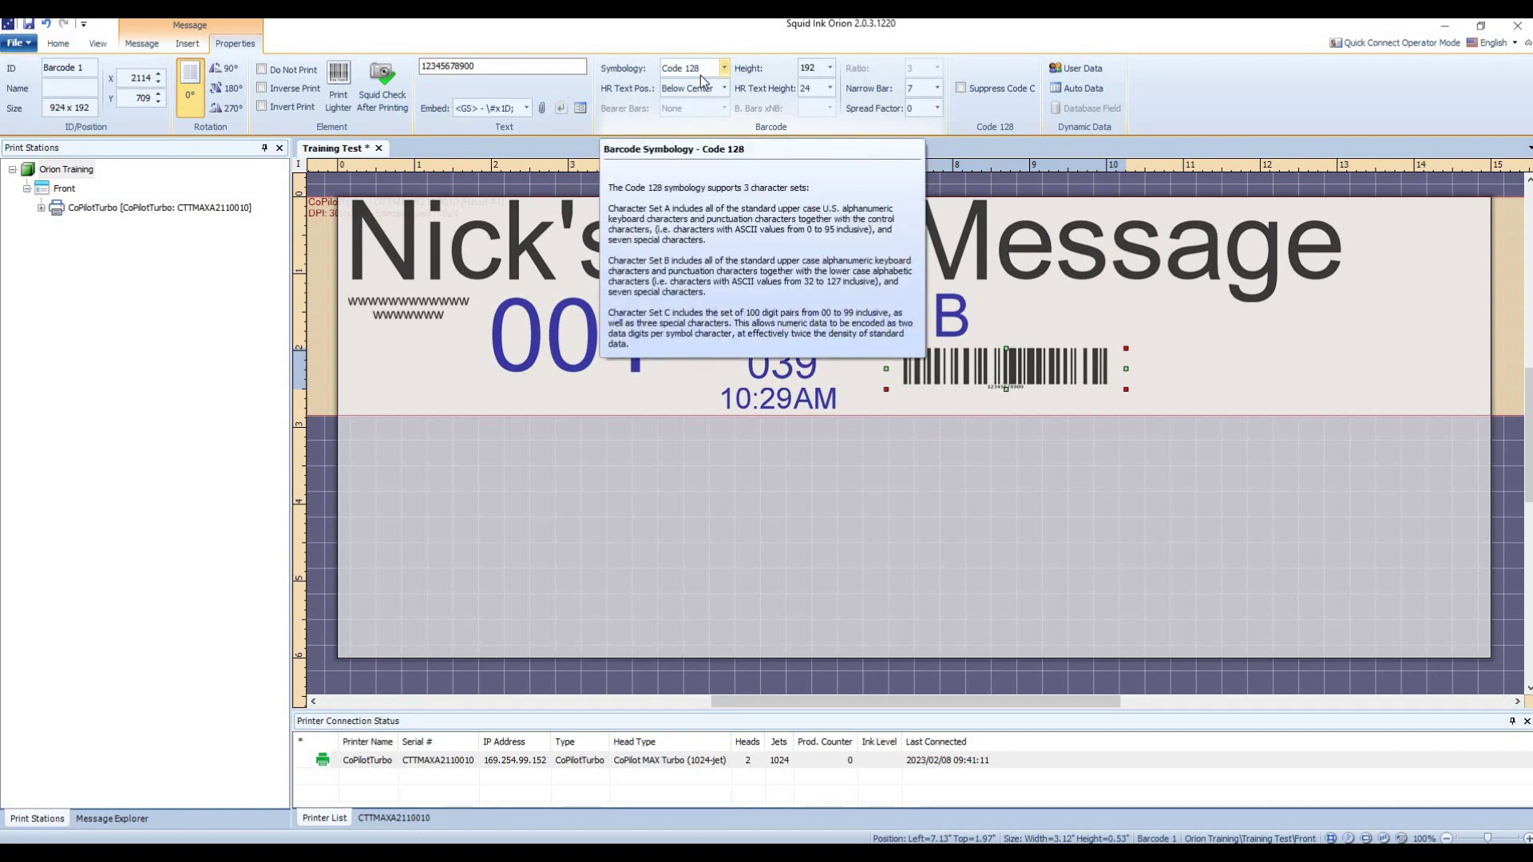
click(724, 71)
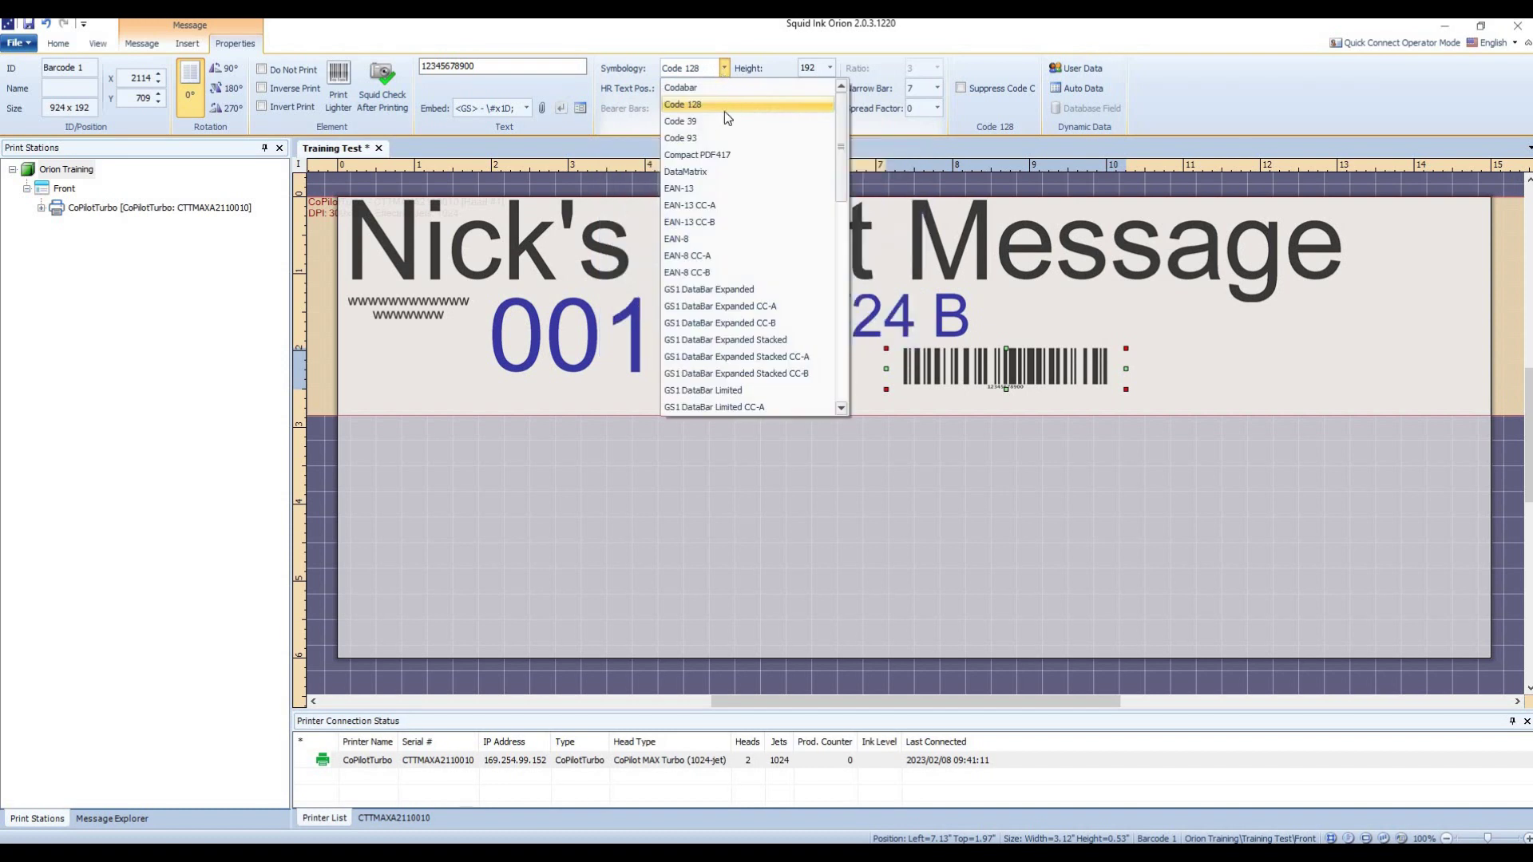
click(715, 123)
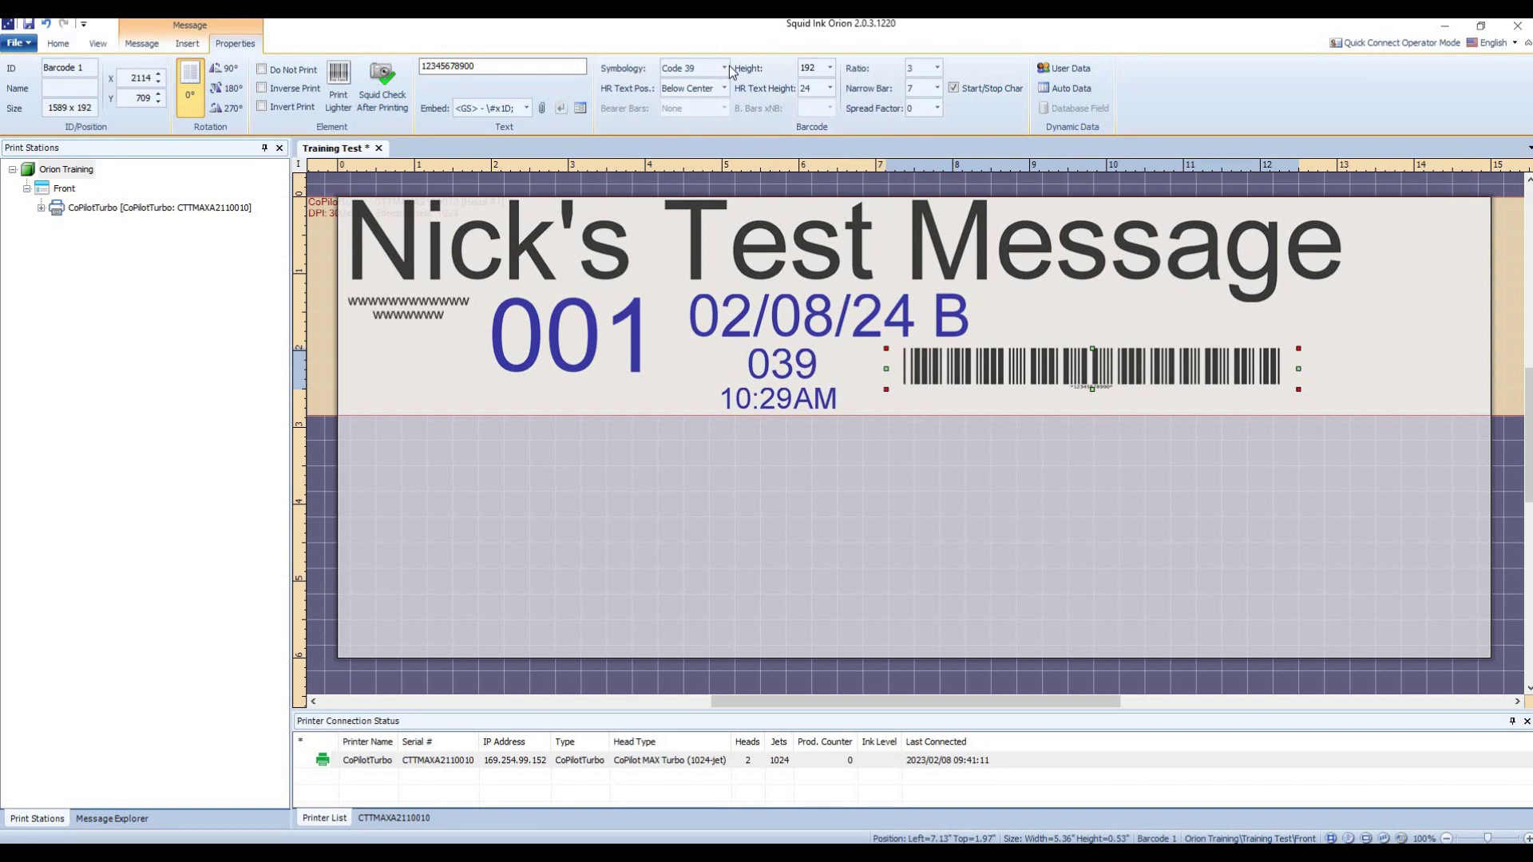
click(728, 67)
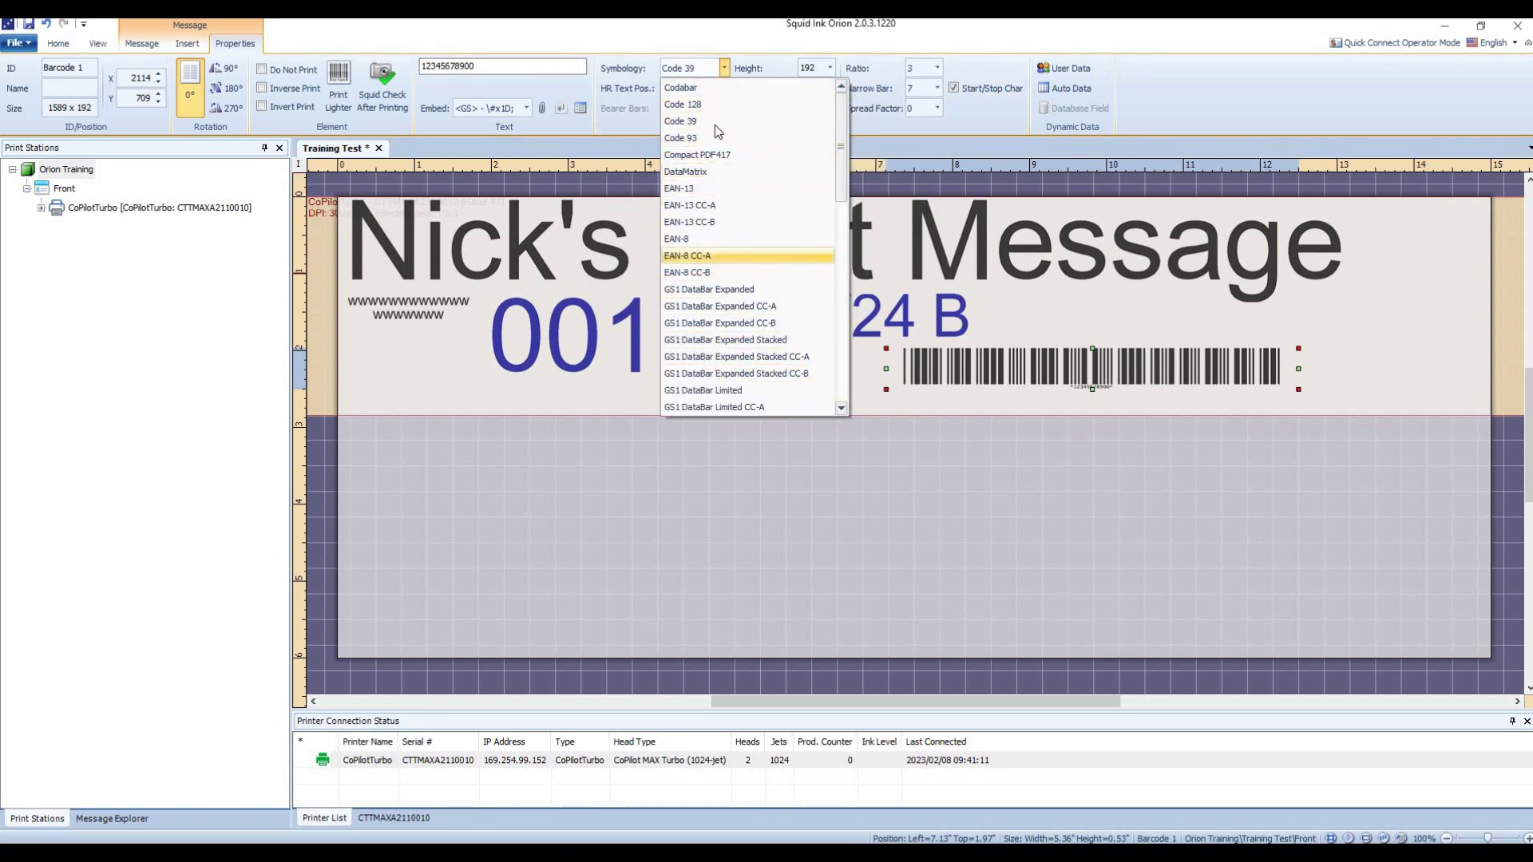
click(720, 34)
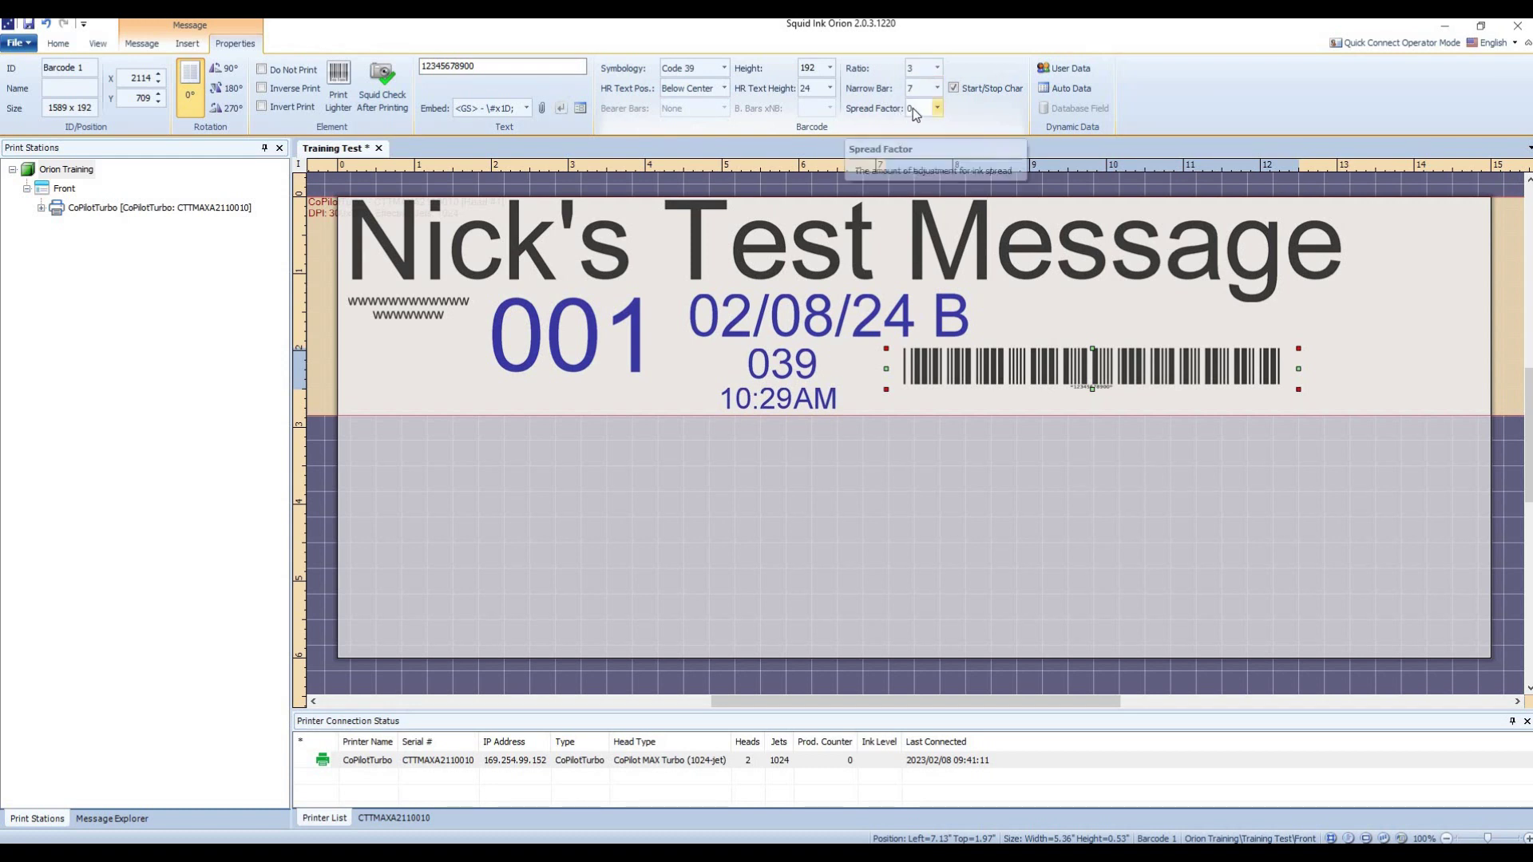
click(723, 69)
click(706, 104)
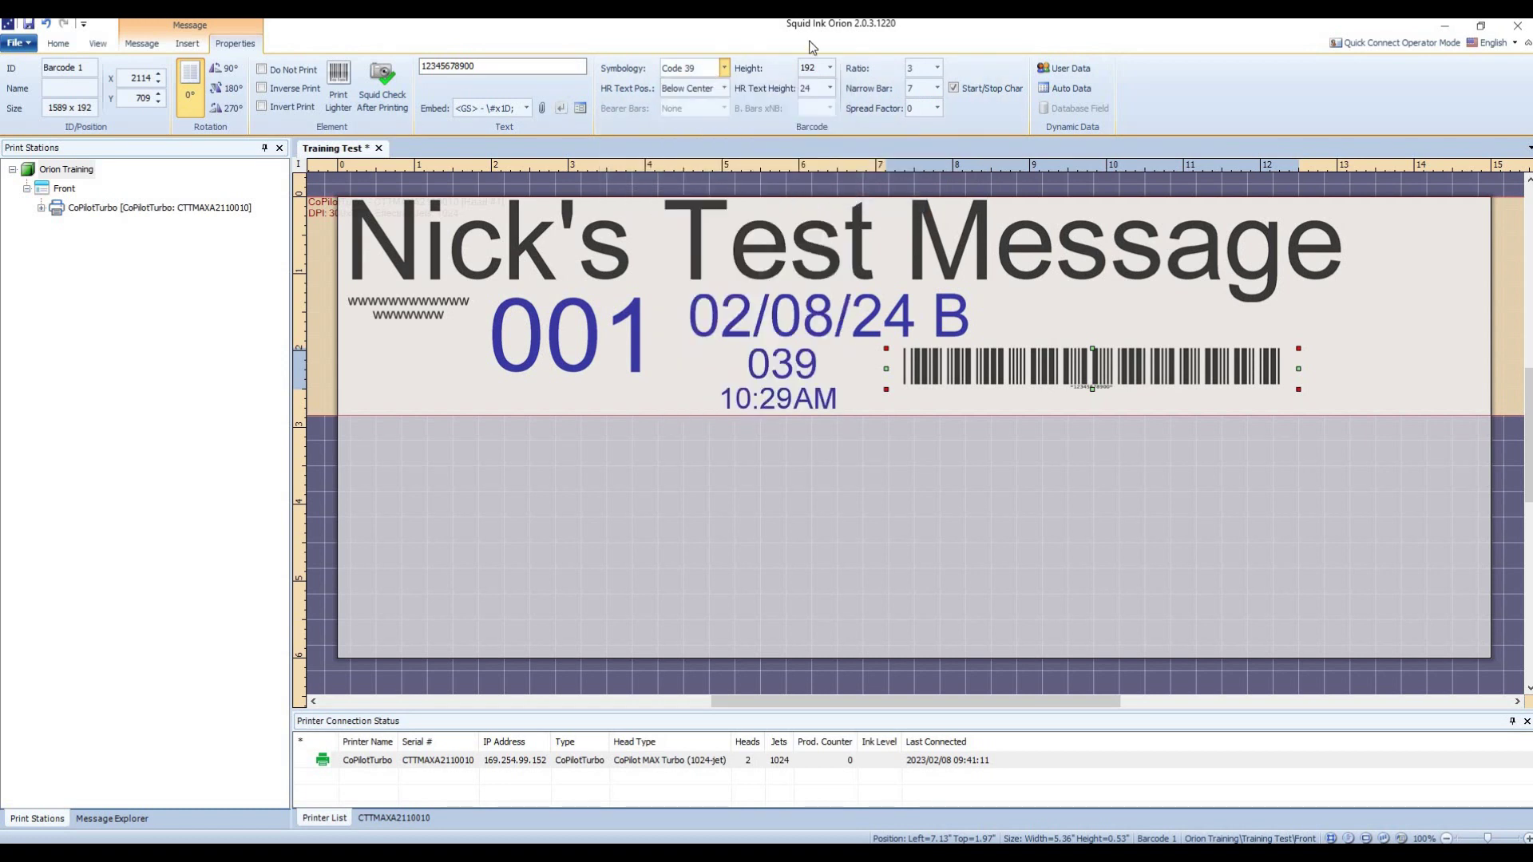
Set the barcode's spread factor to 2 and move it below the shift element, to about X 2018, Y 735
click(936, 109)
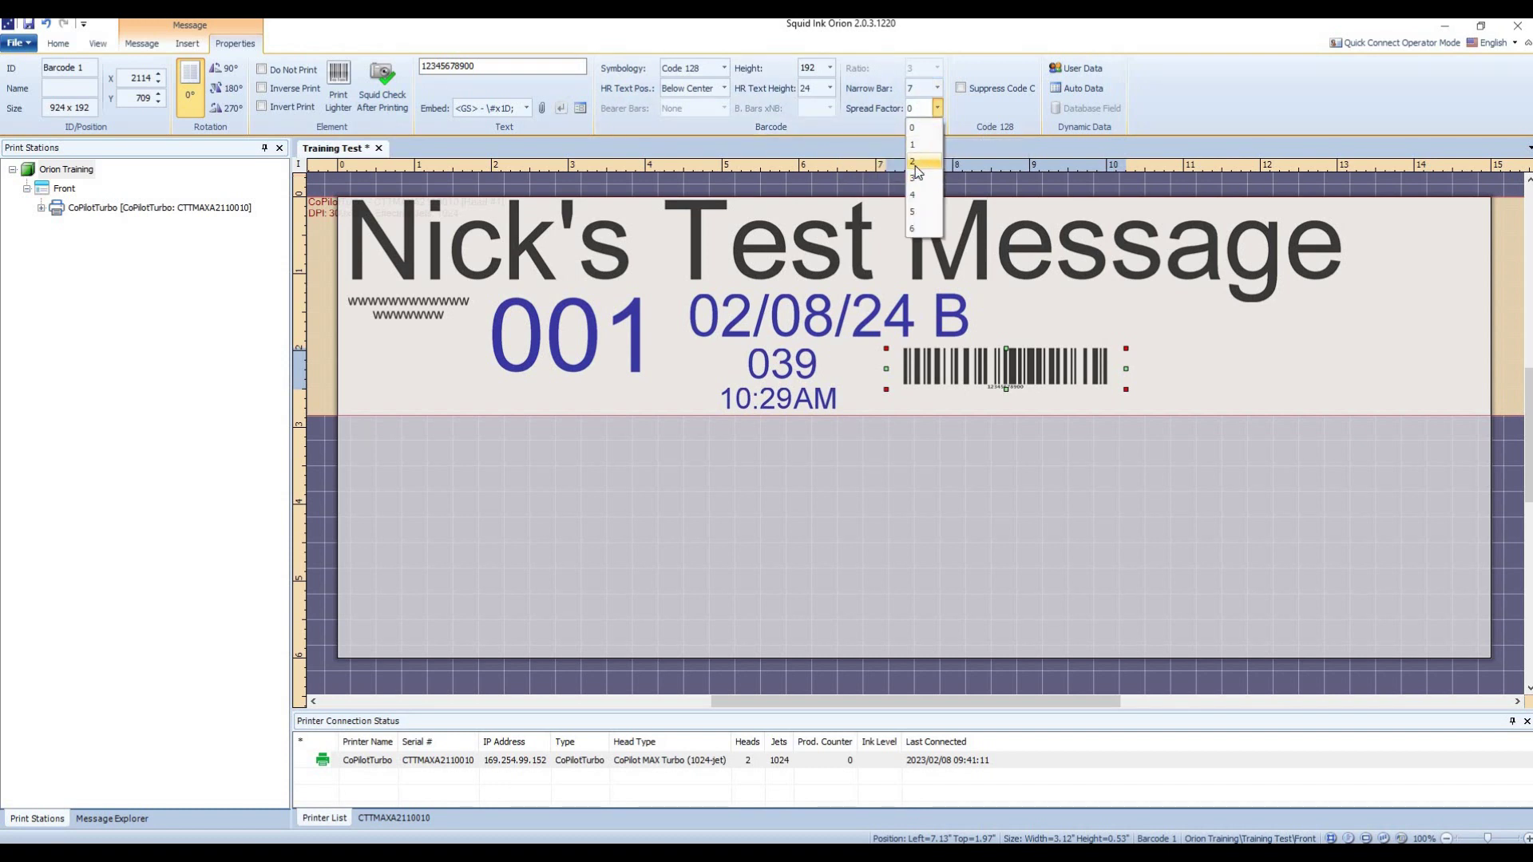
click(915, 163)
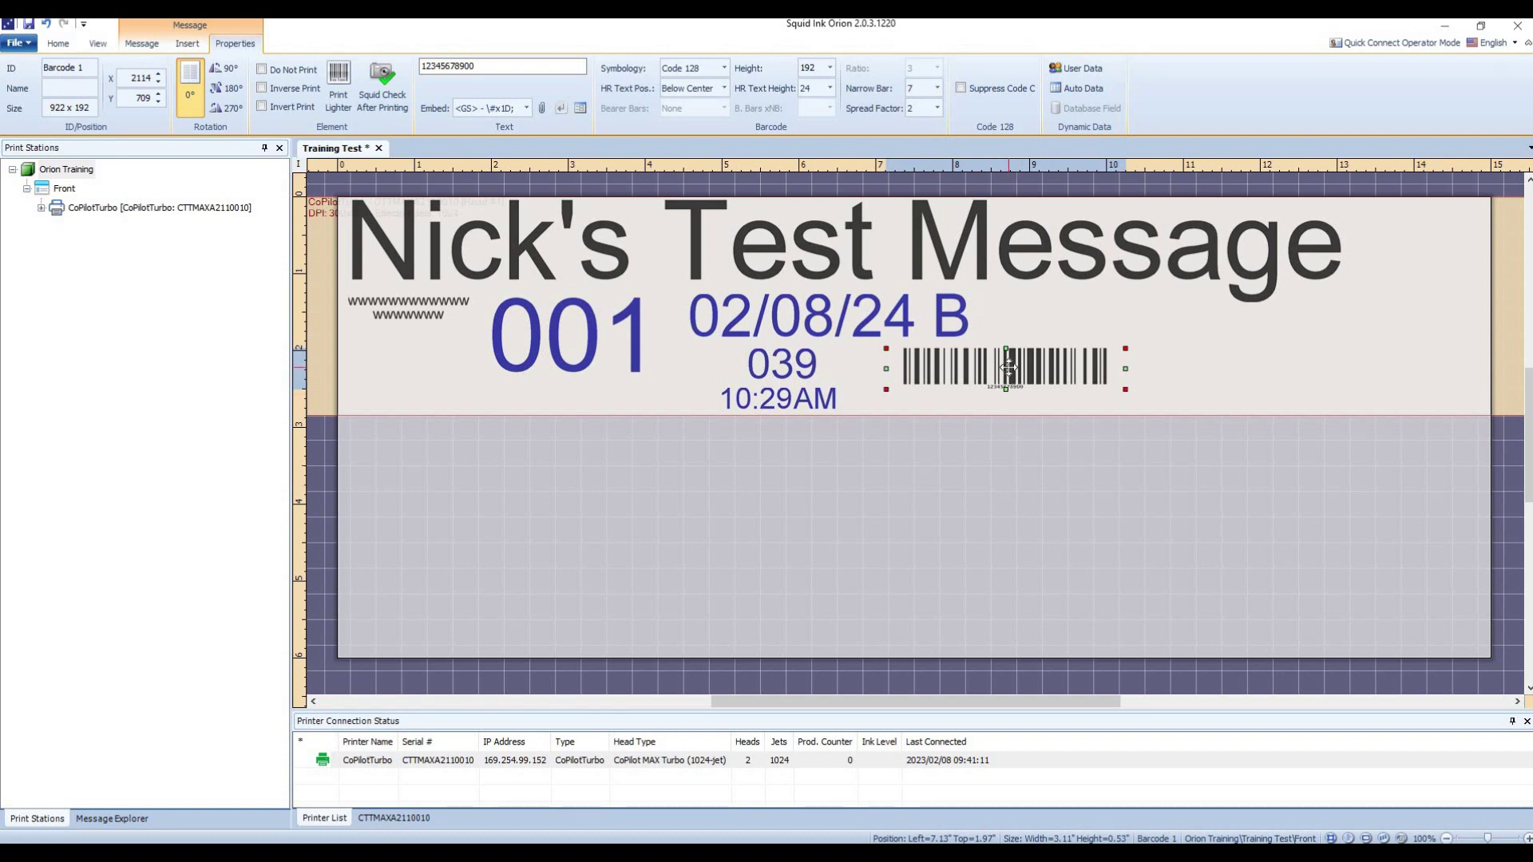
drag(1007, 367, 981, 365)
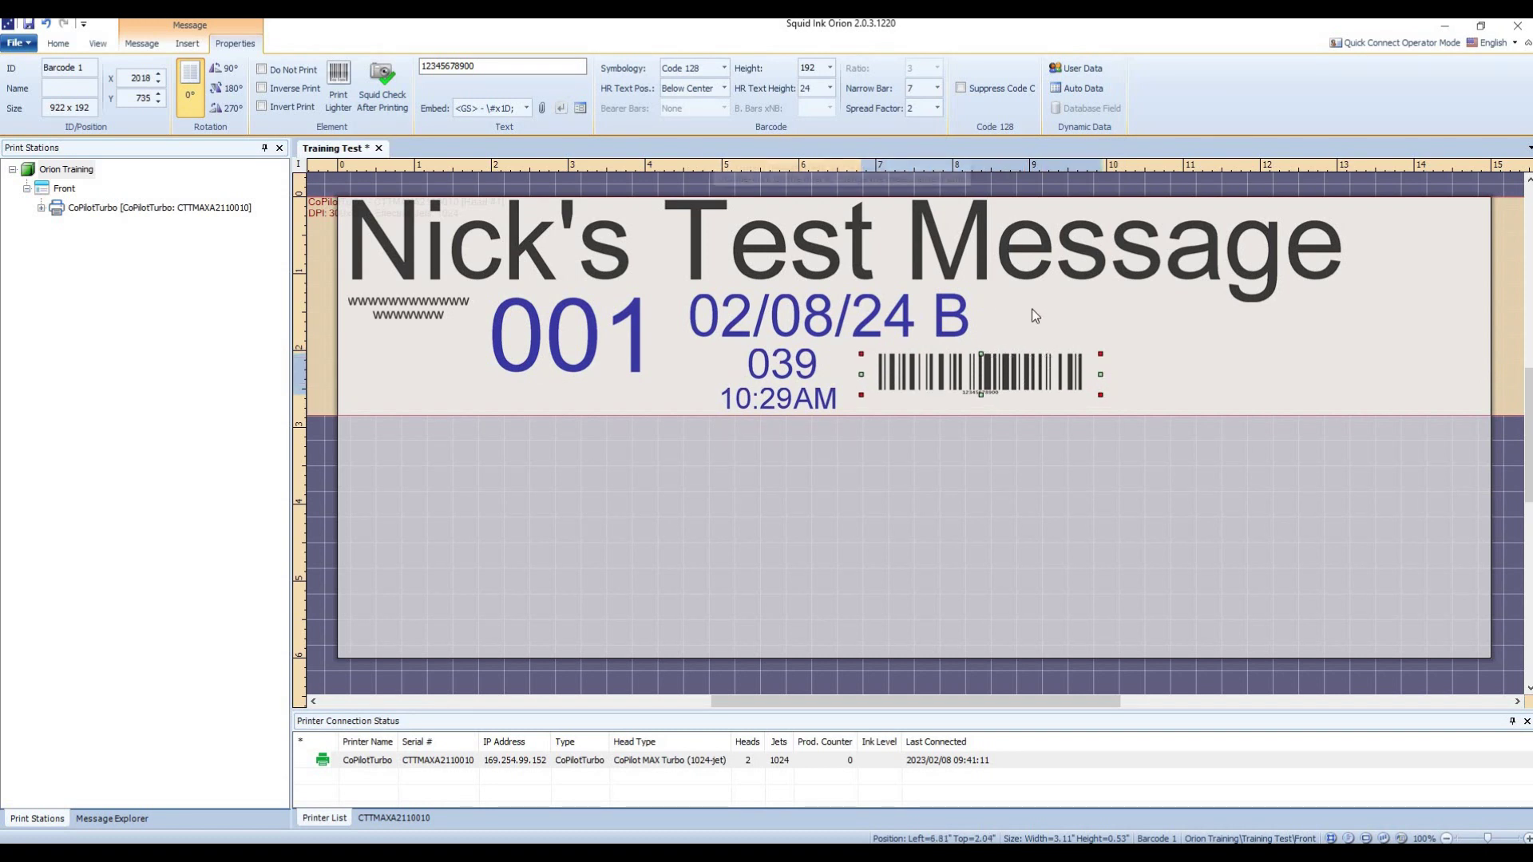
Add a second barcode in the blank area beyond the shift element and set its symbology to DataMatrix
right_click(1062, 300)
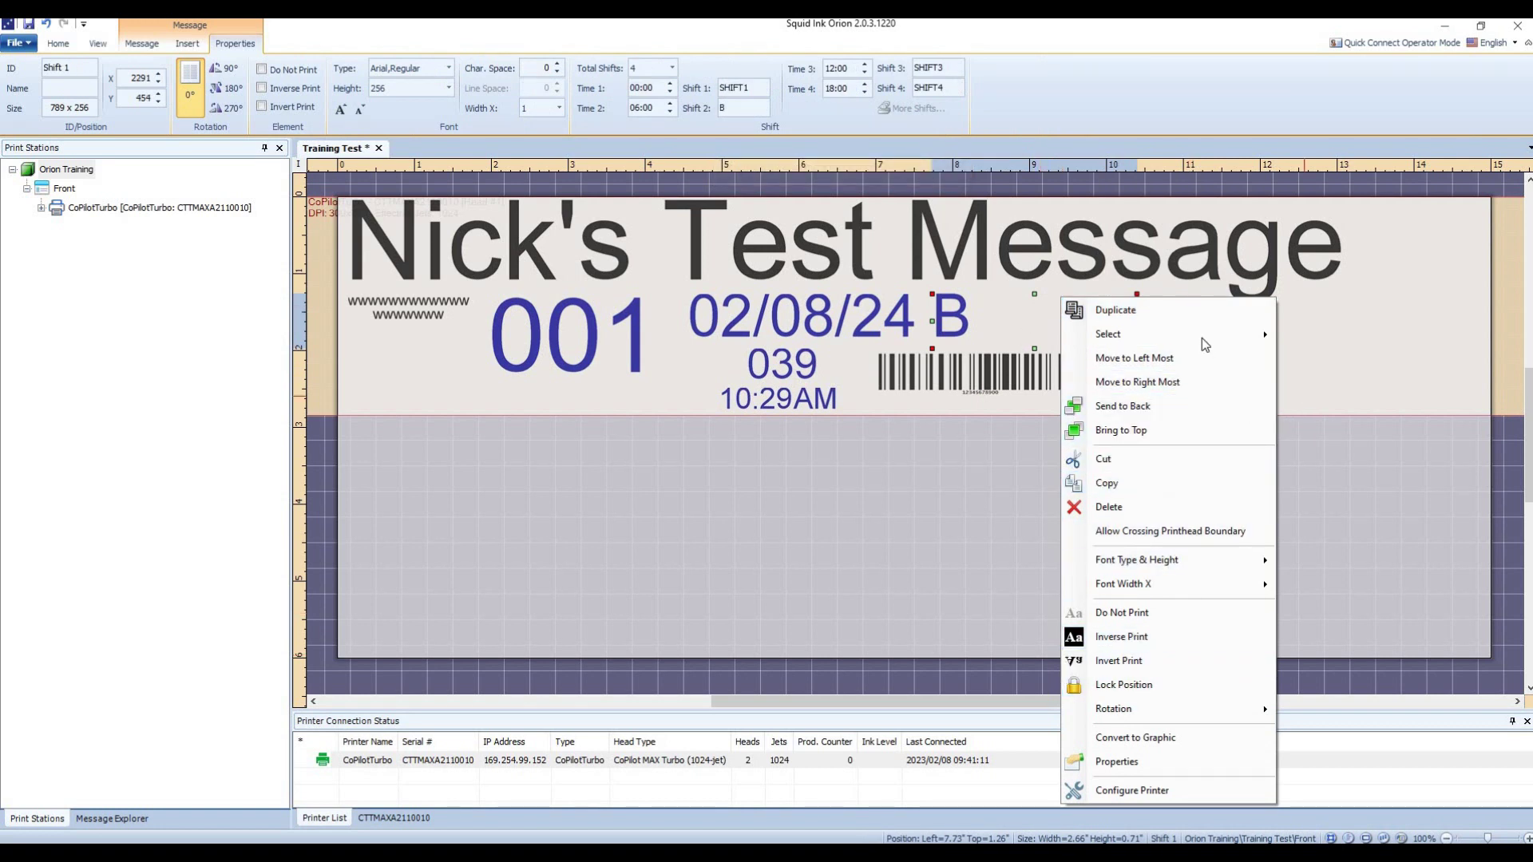
key(Escape)
right_click(1154, 308)
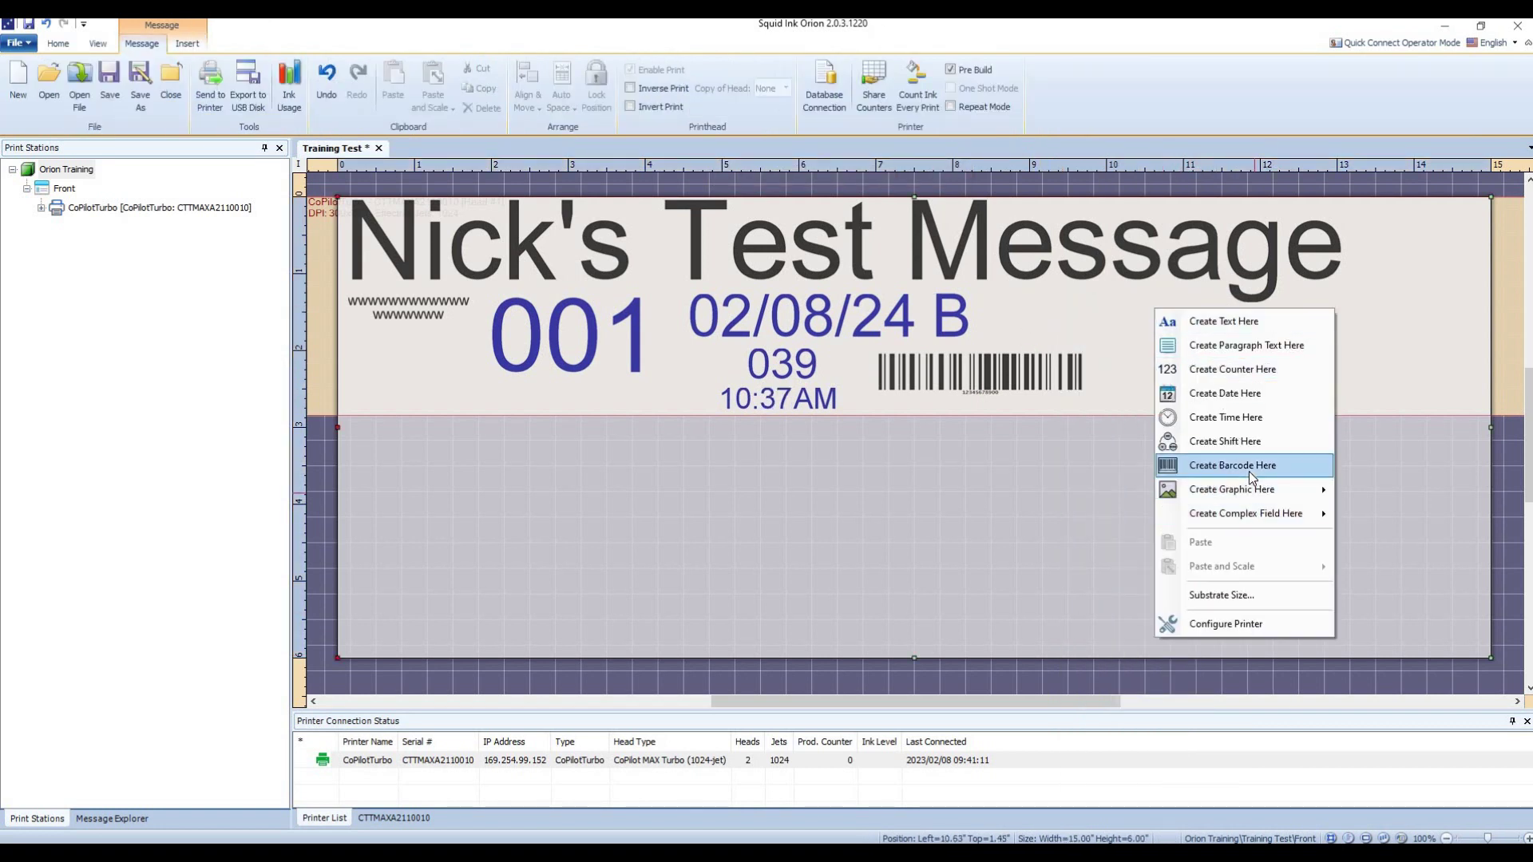
click(1248, 472)
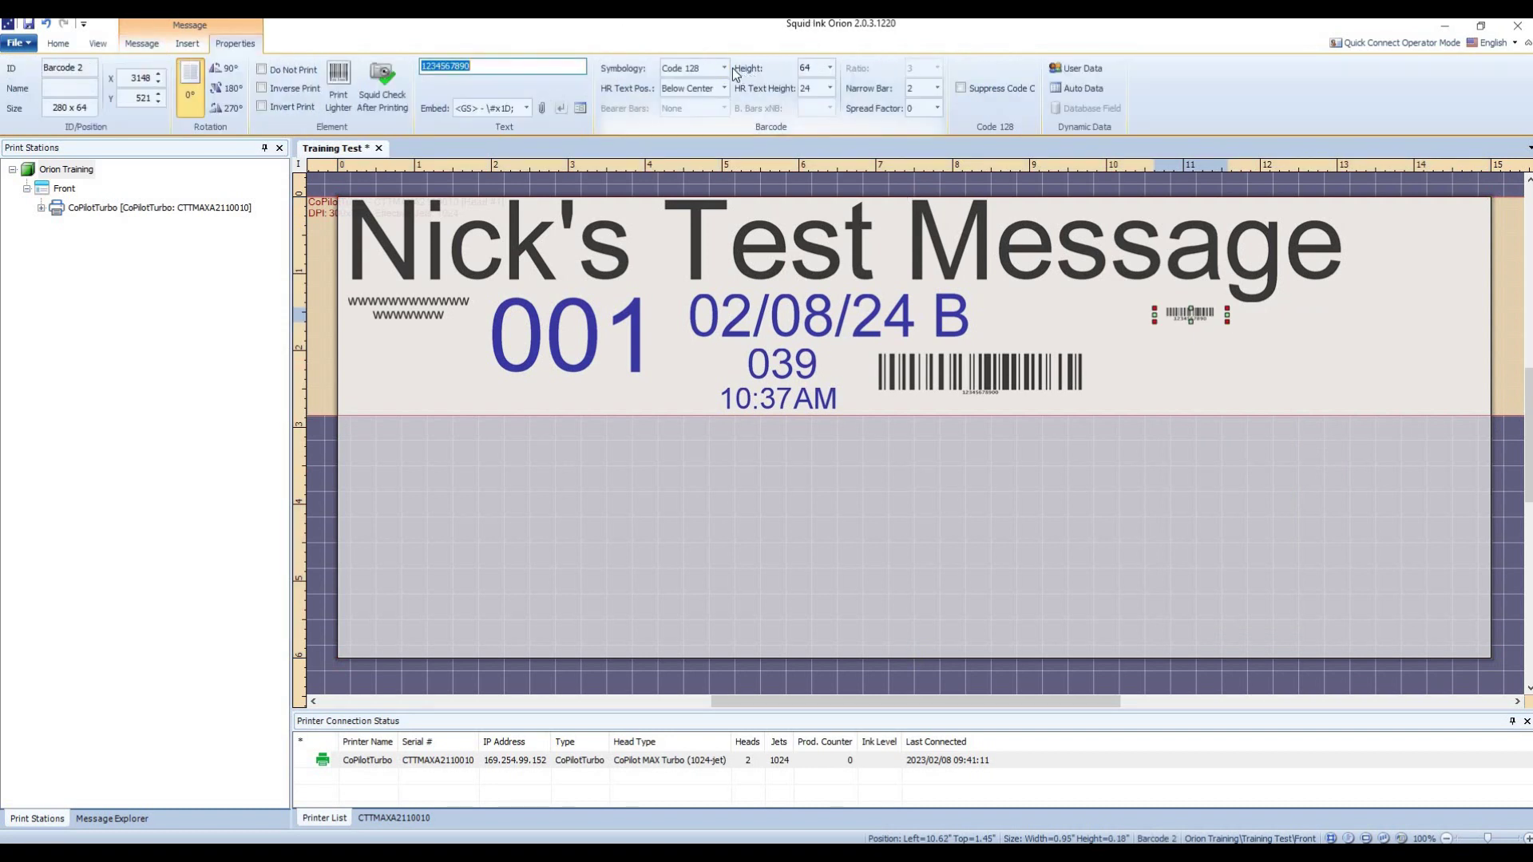
click(723, 68)
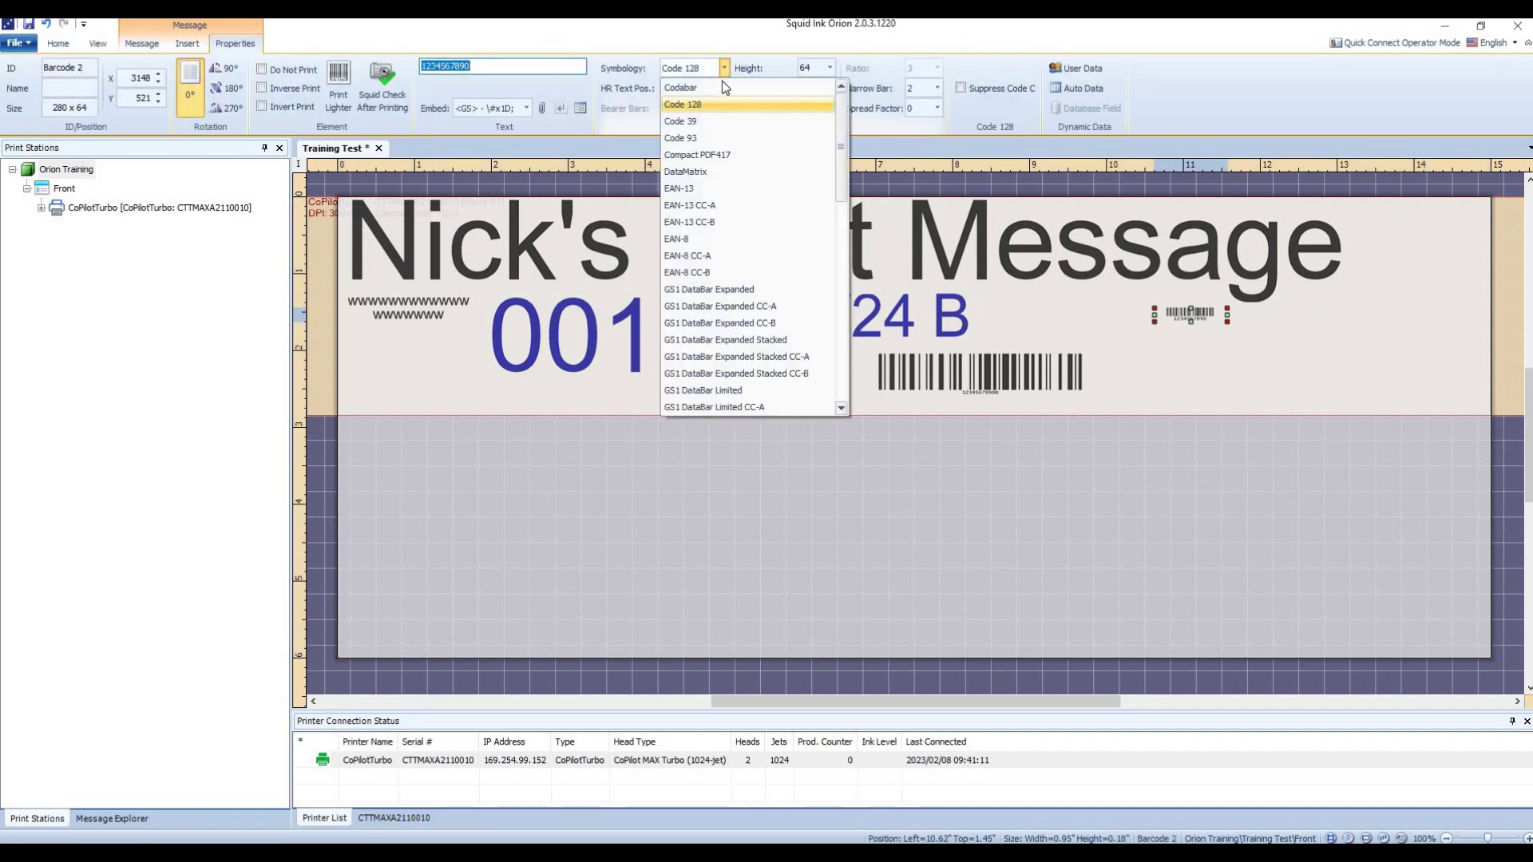
click(717, 171)
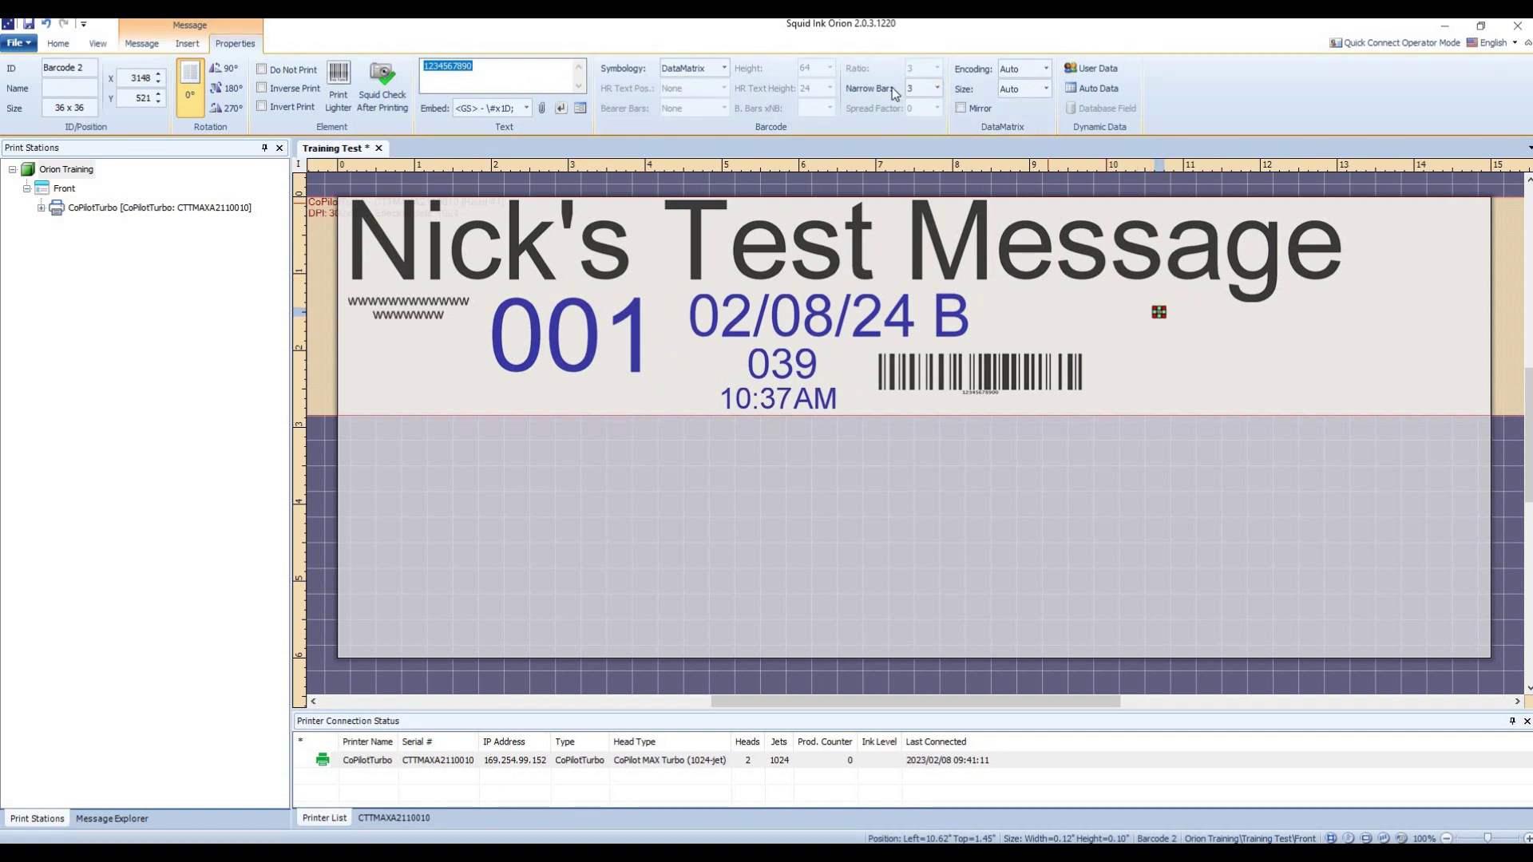
Enlarge the DataMatrix code by trying narrow bar 9 and 10 and setting it to 16, and move it to about X 2614, Y 457
click(937, 88)
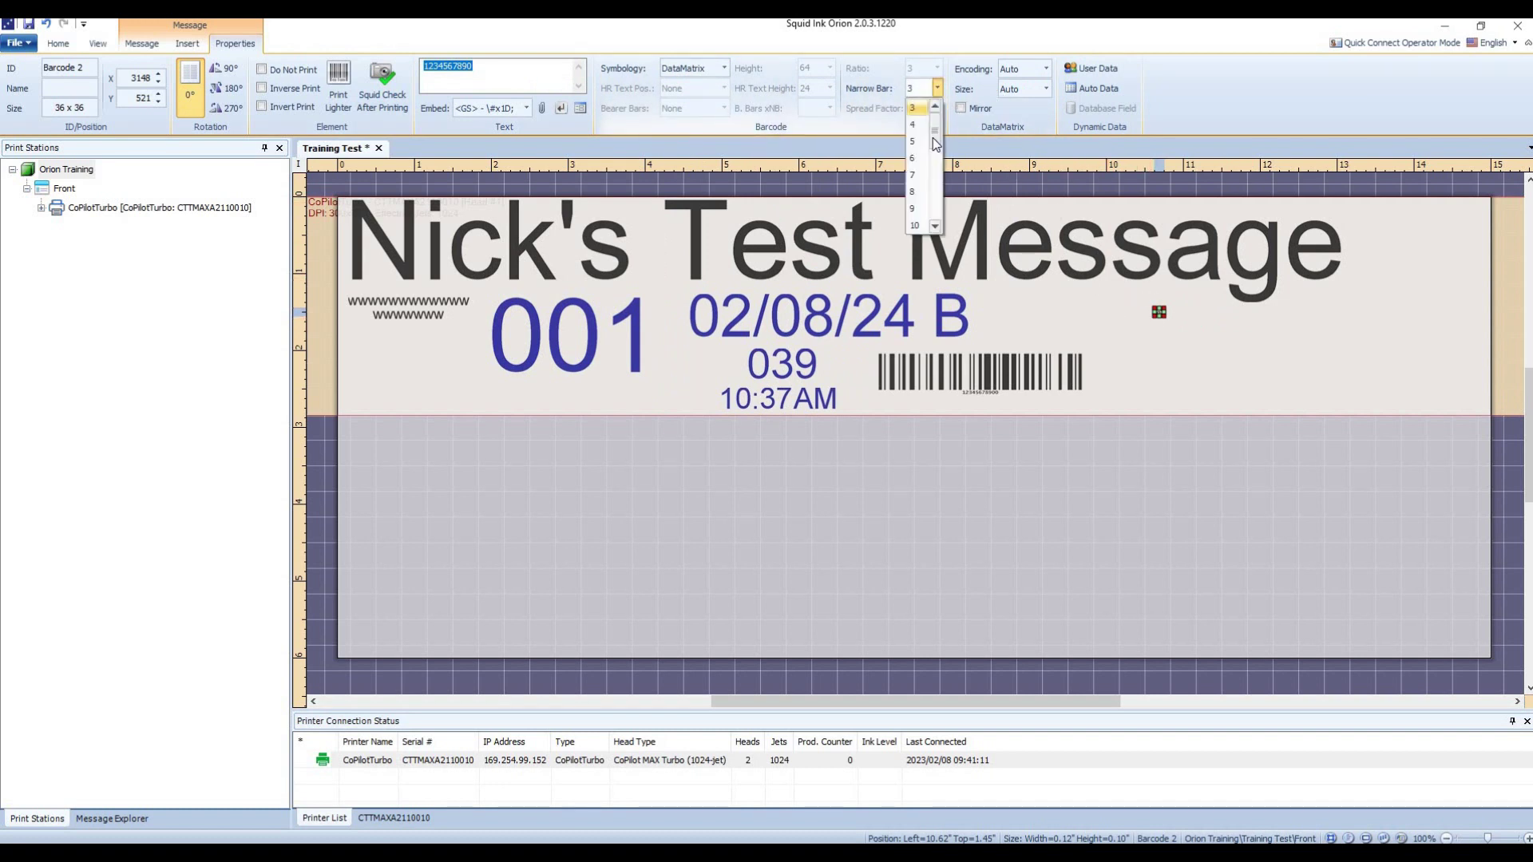
click(923, 212)
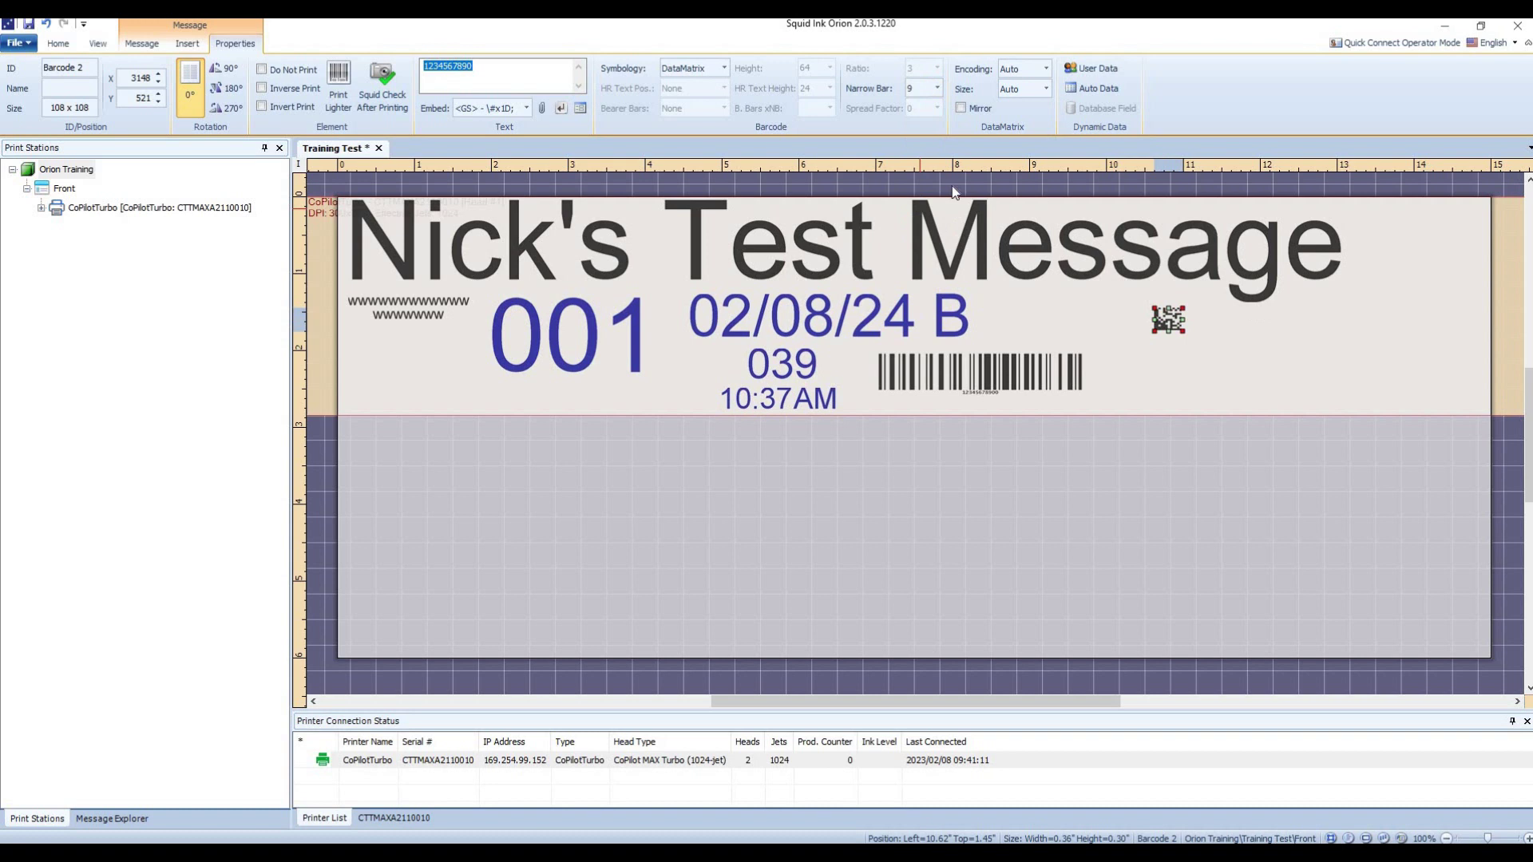
click(937, 88)
click(915, 225)
click(939, 88)
drag(935, 126, 933, 179)
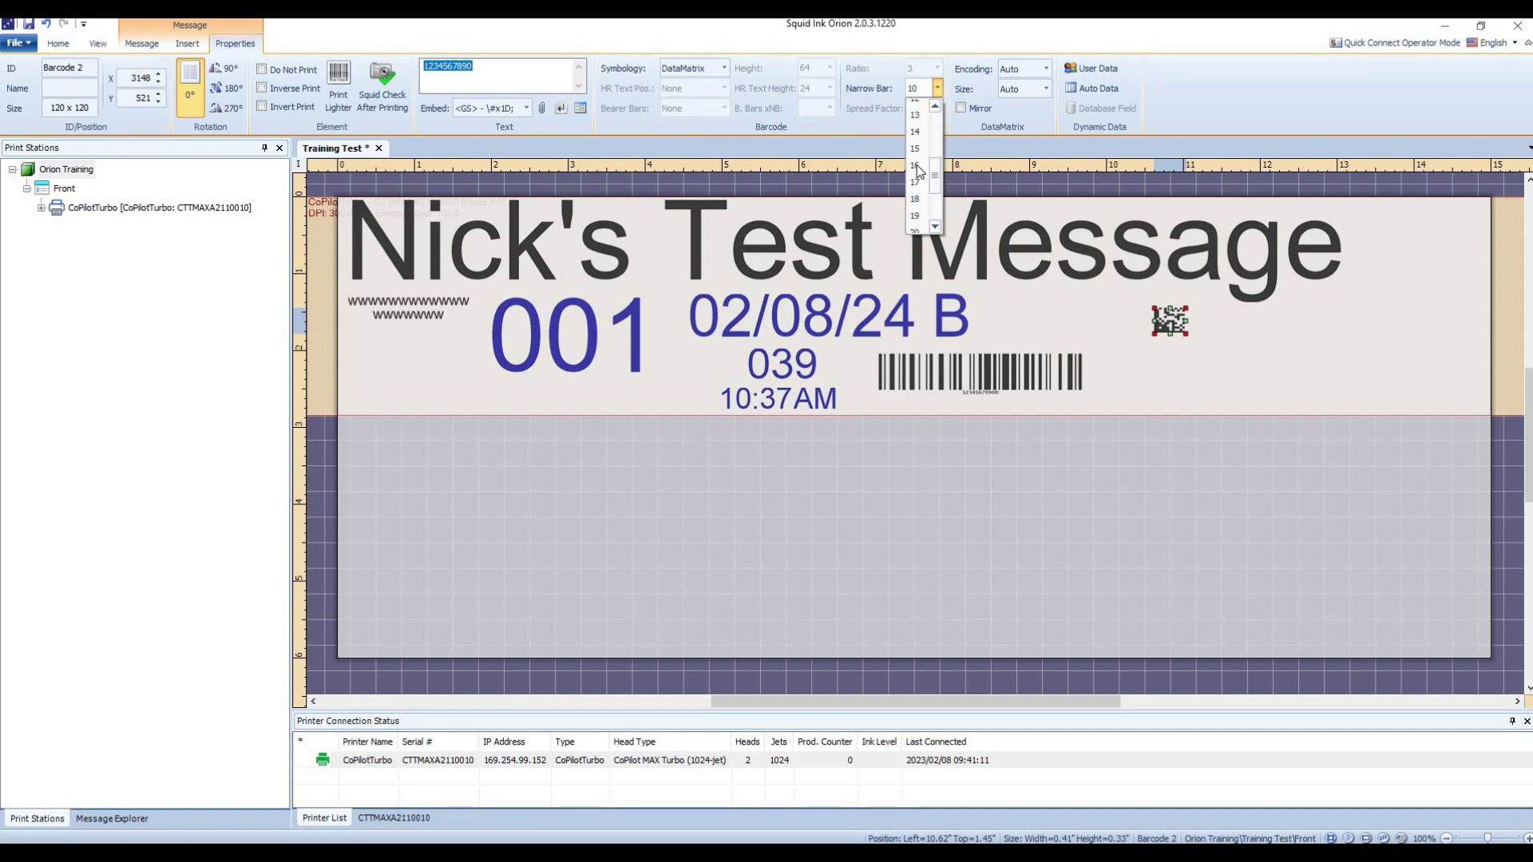
click(915, 175)
drag(1165, 317, 1061, 311)
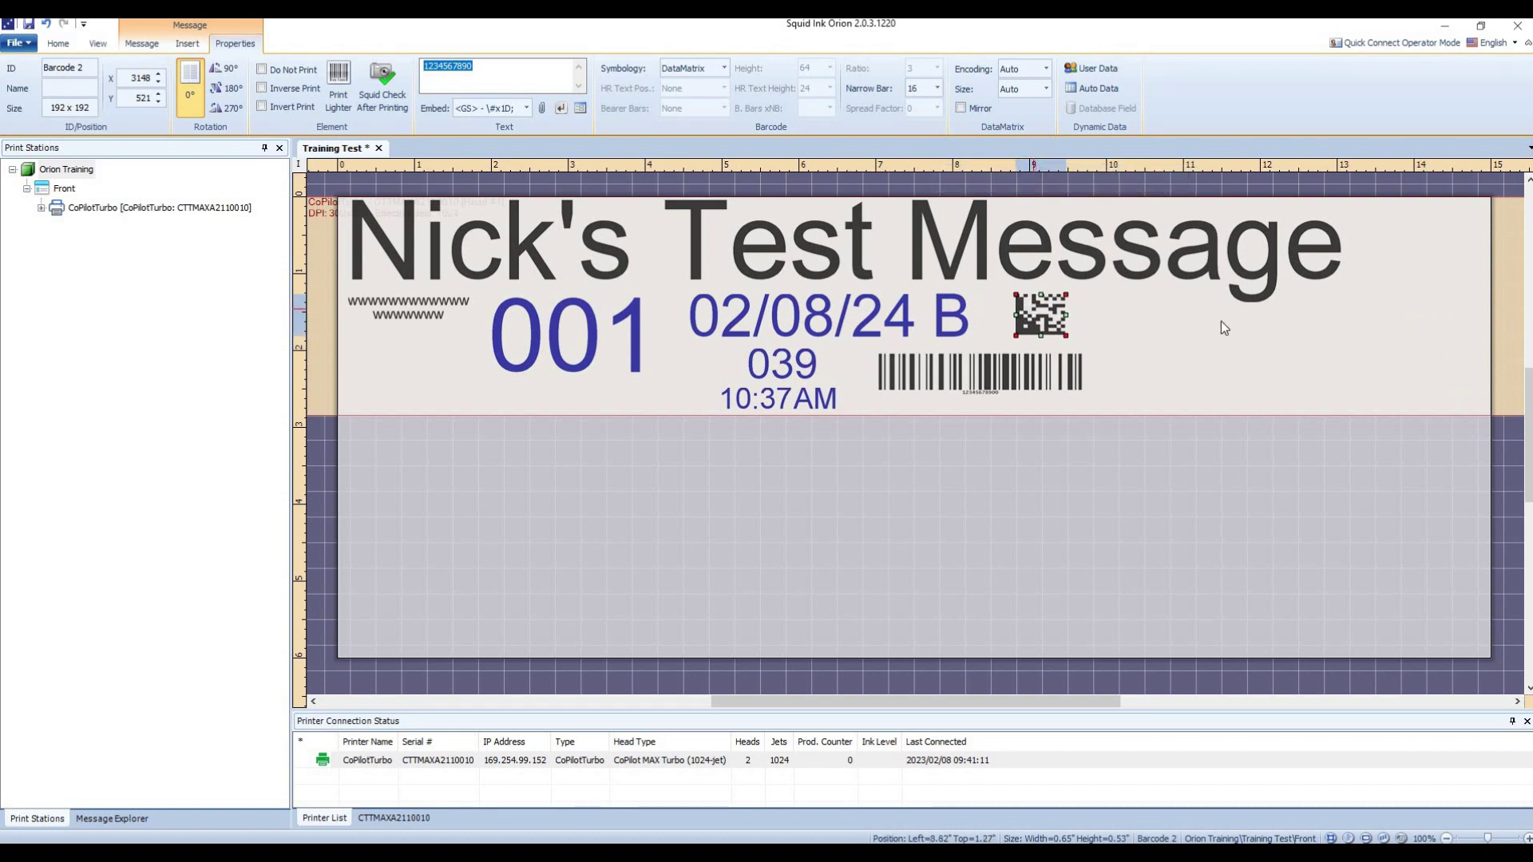
click(1170, 339)
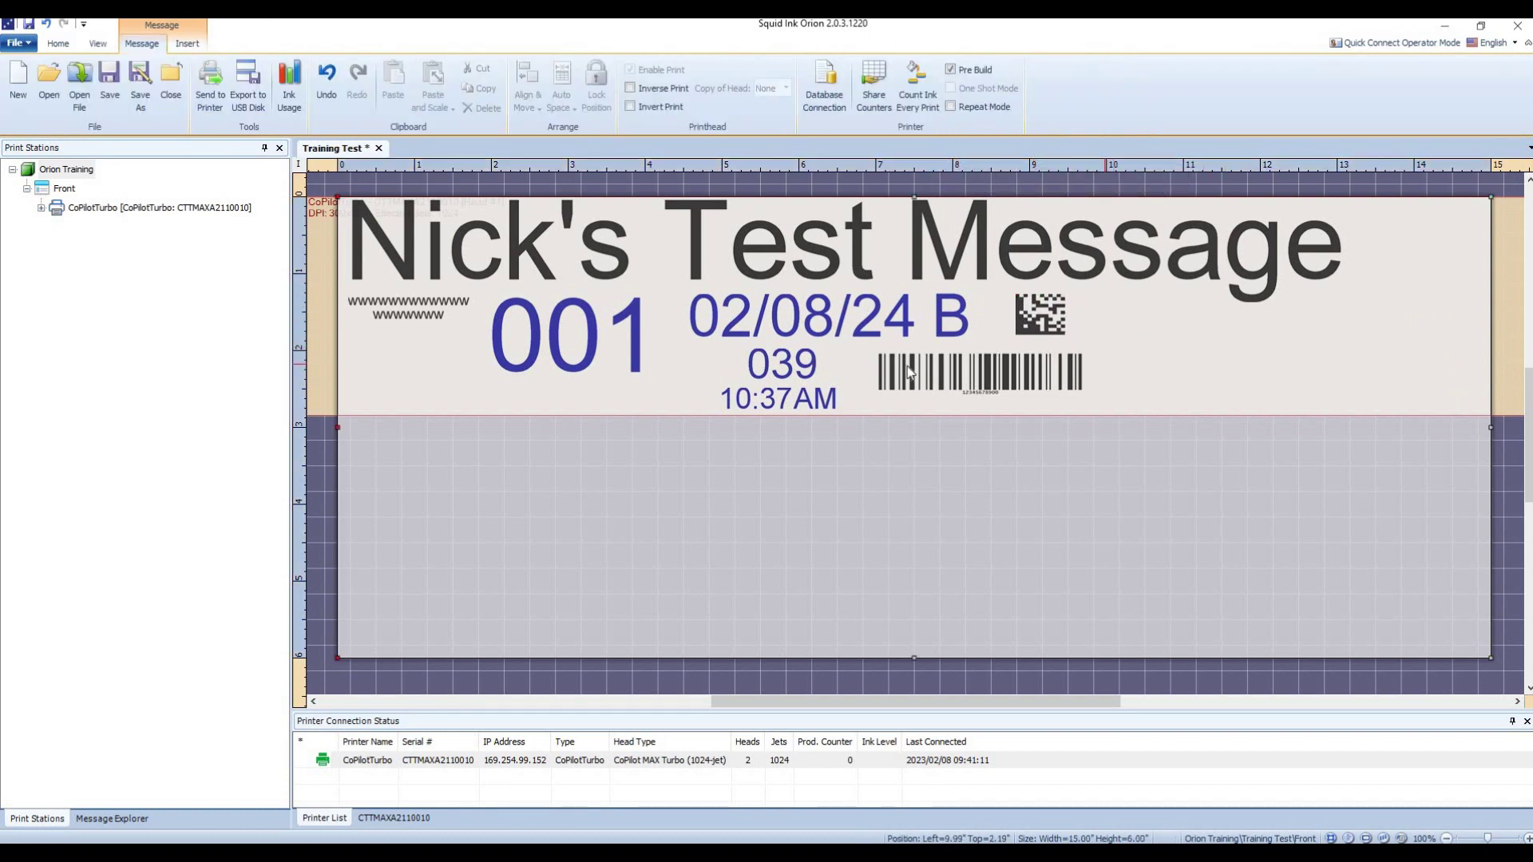
click(1030, 320)
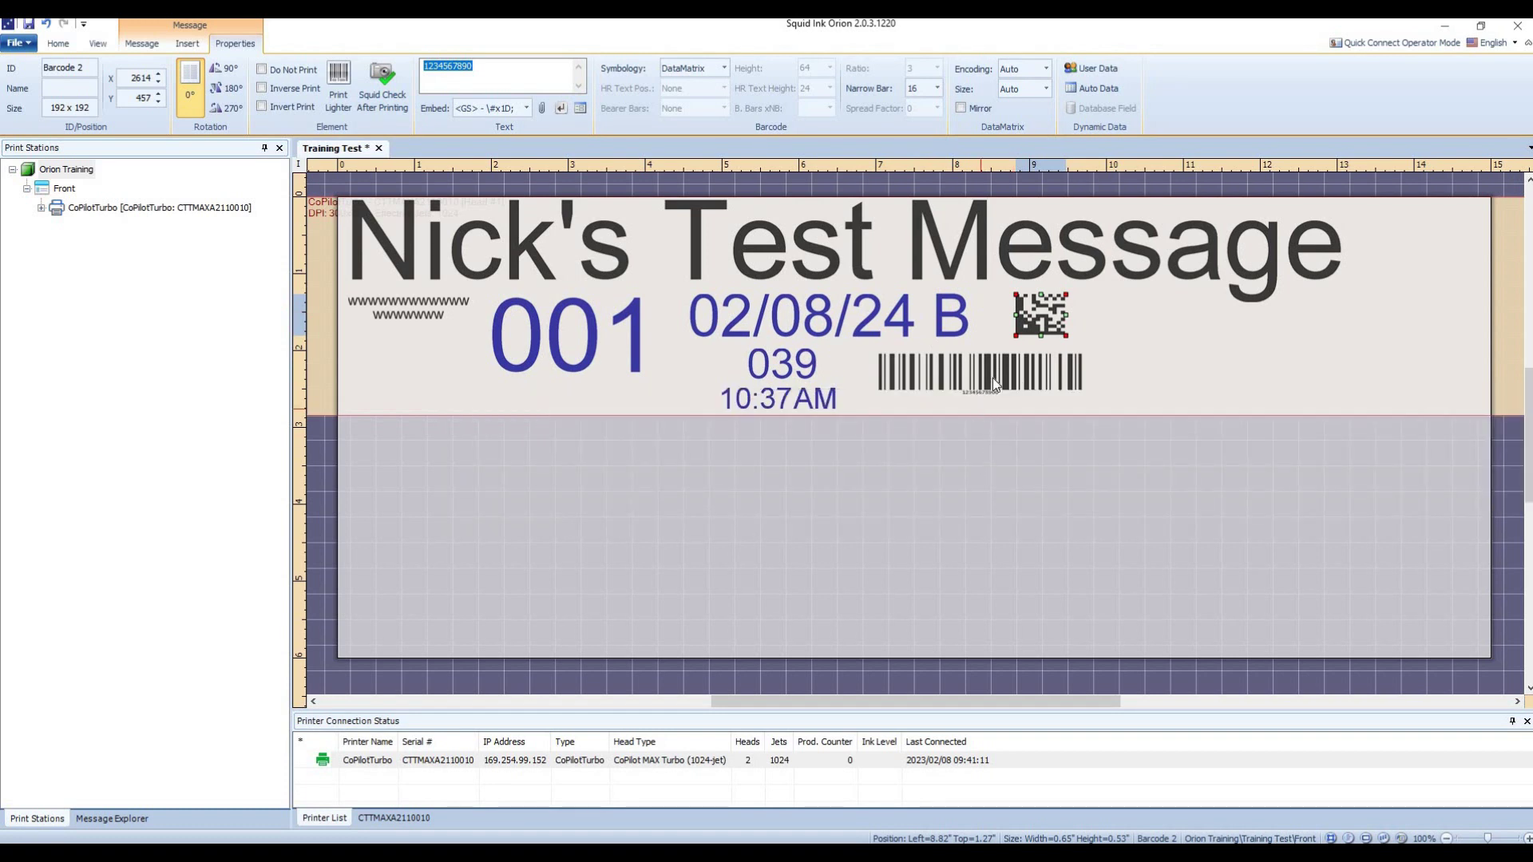
mouse_move(993, 377)
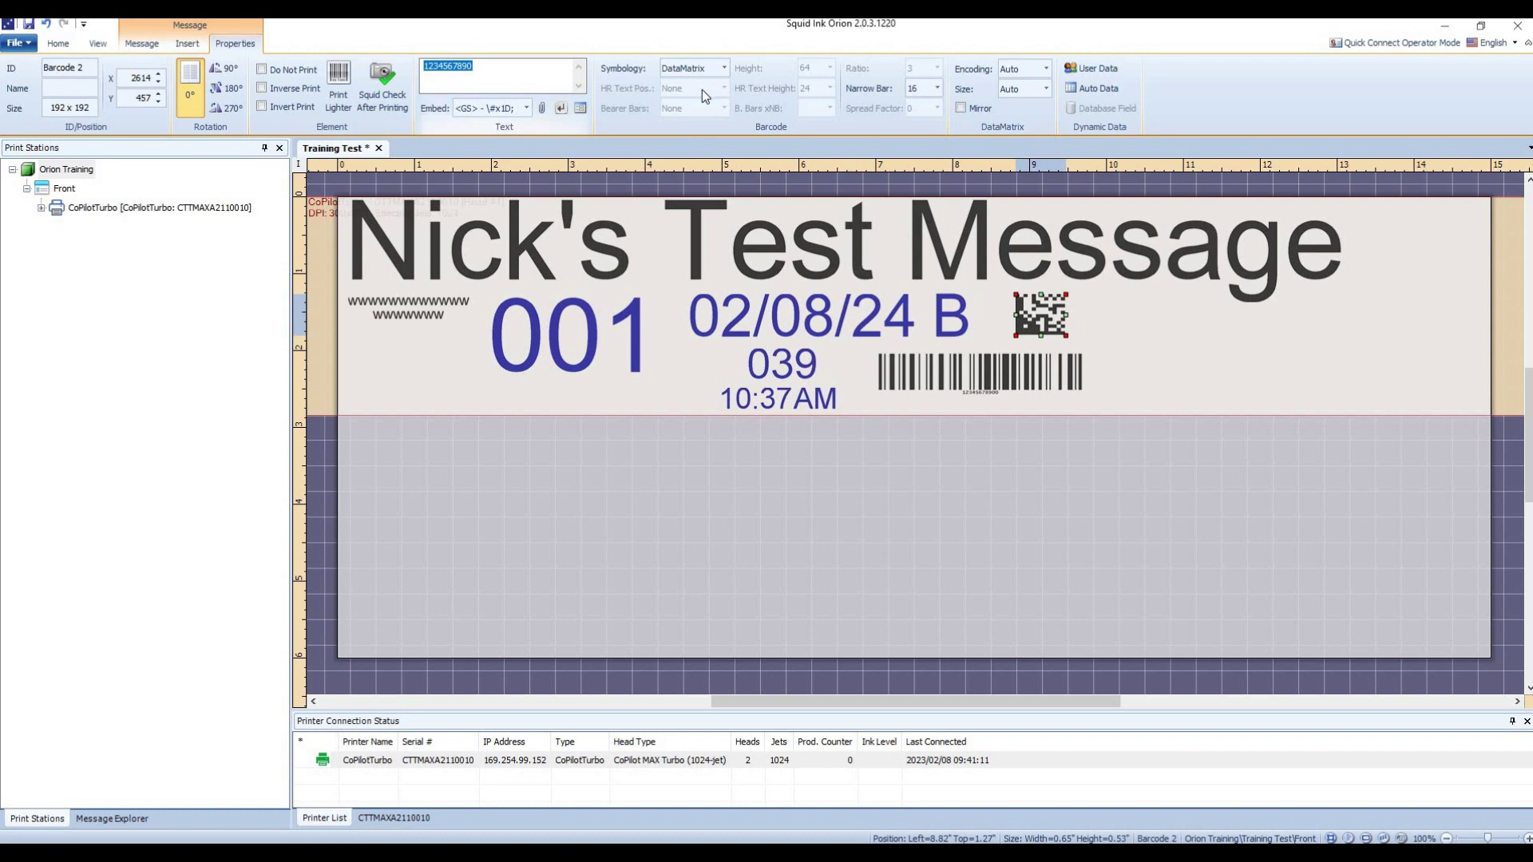
click(981, 362)
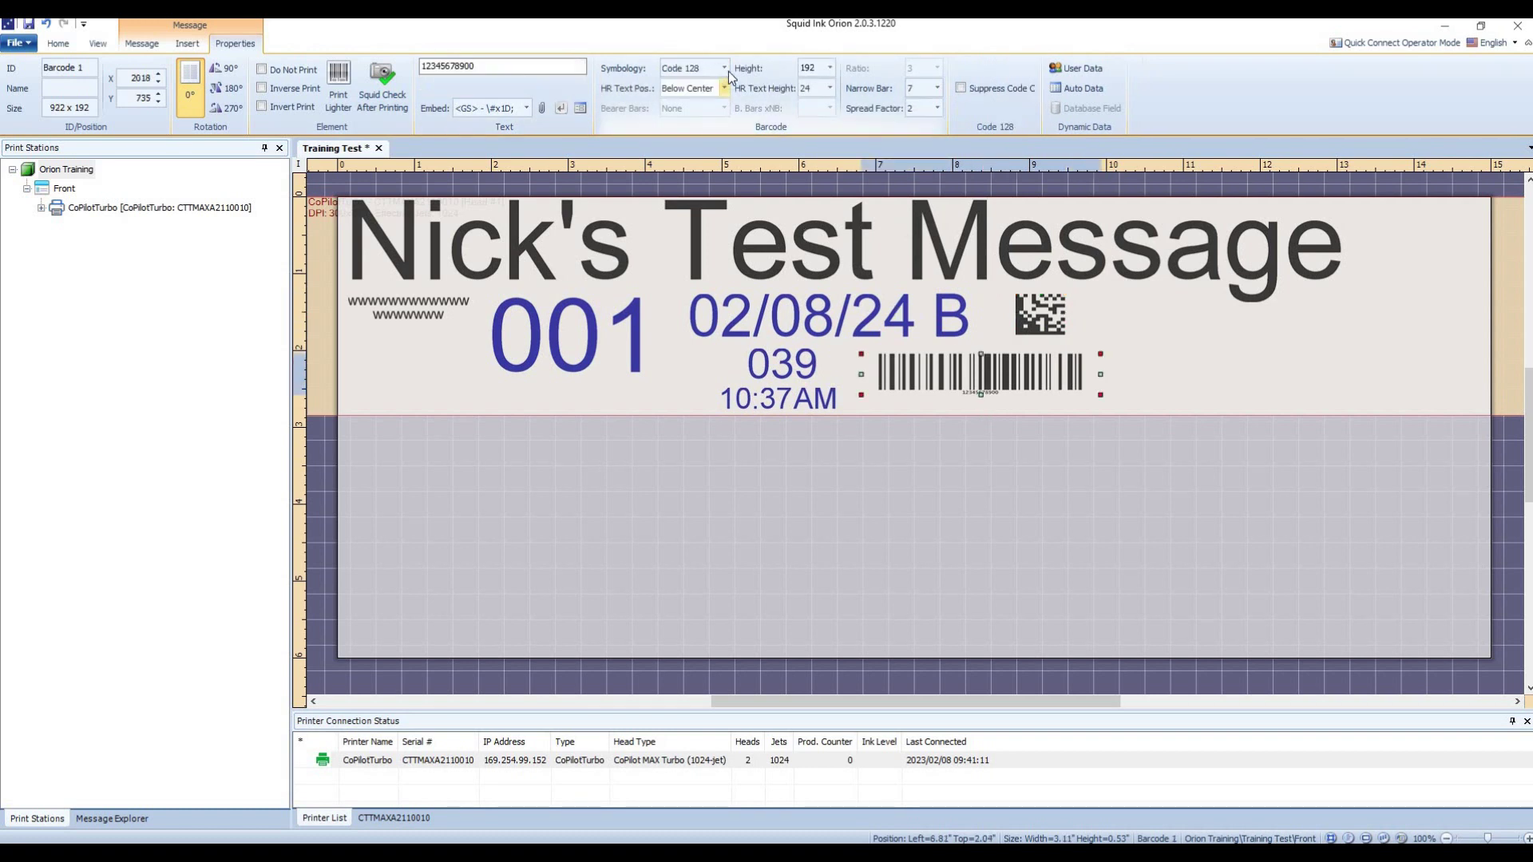
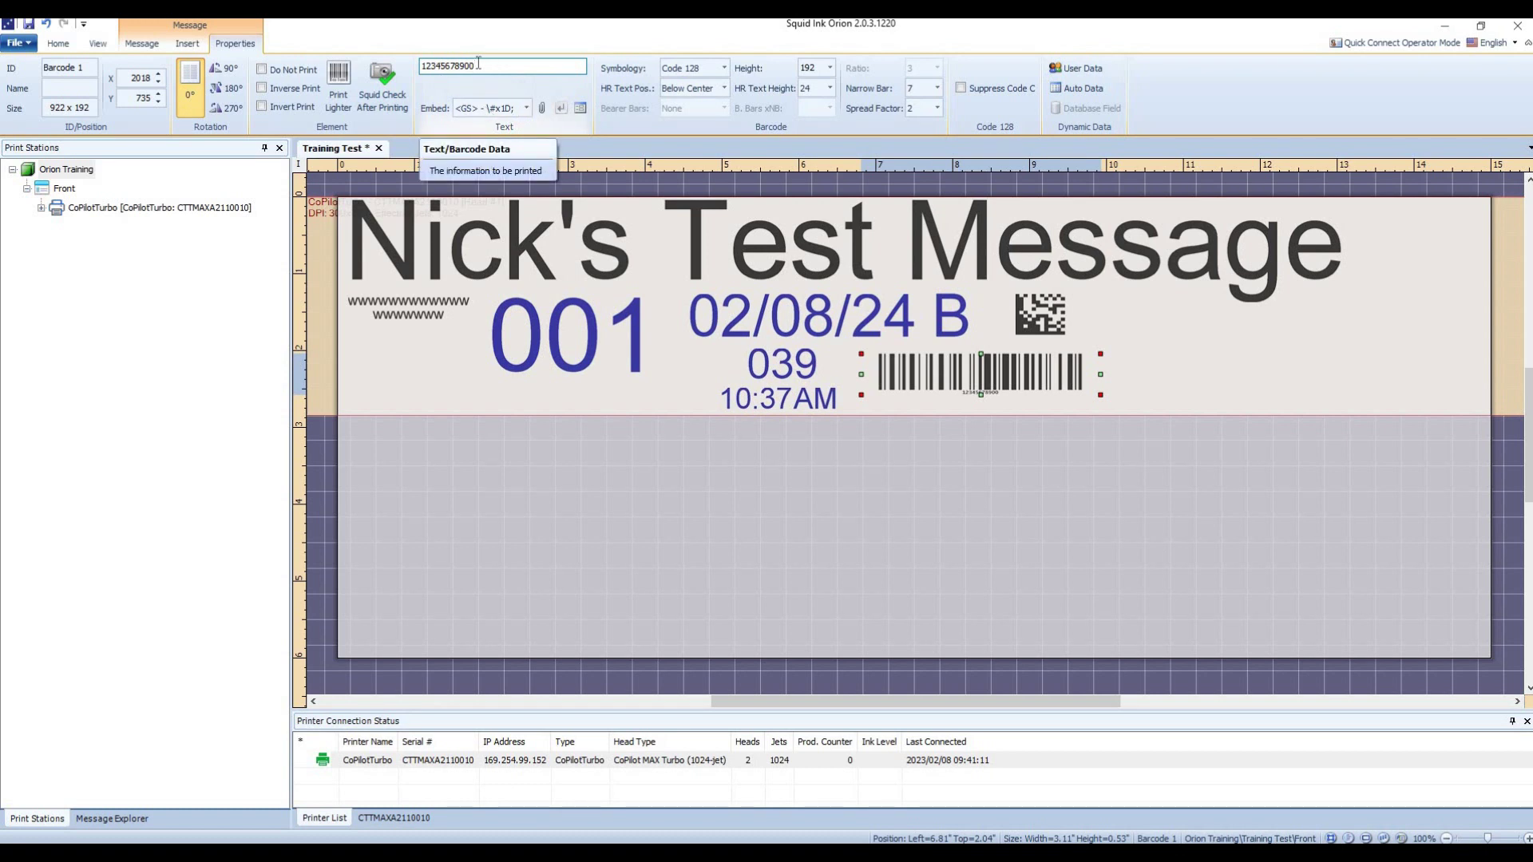
click(528, 109)
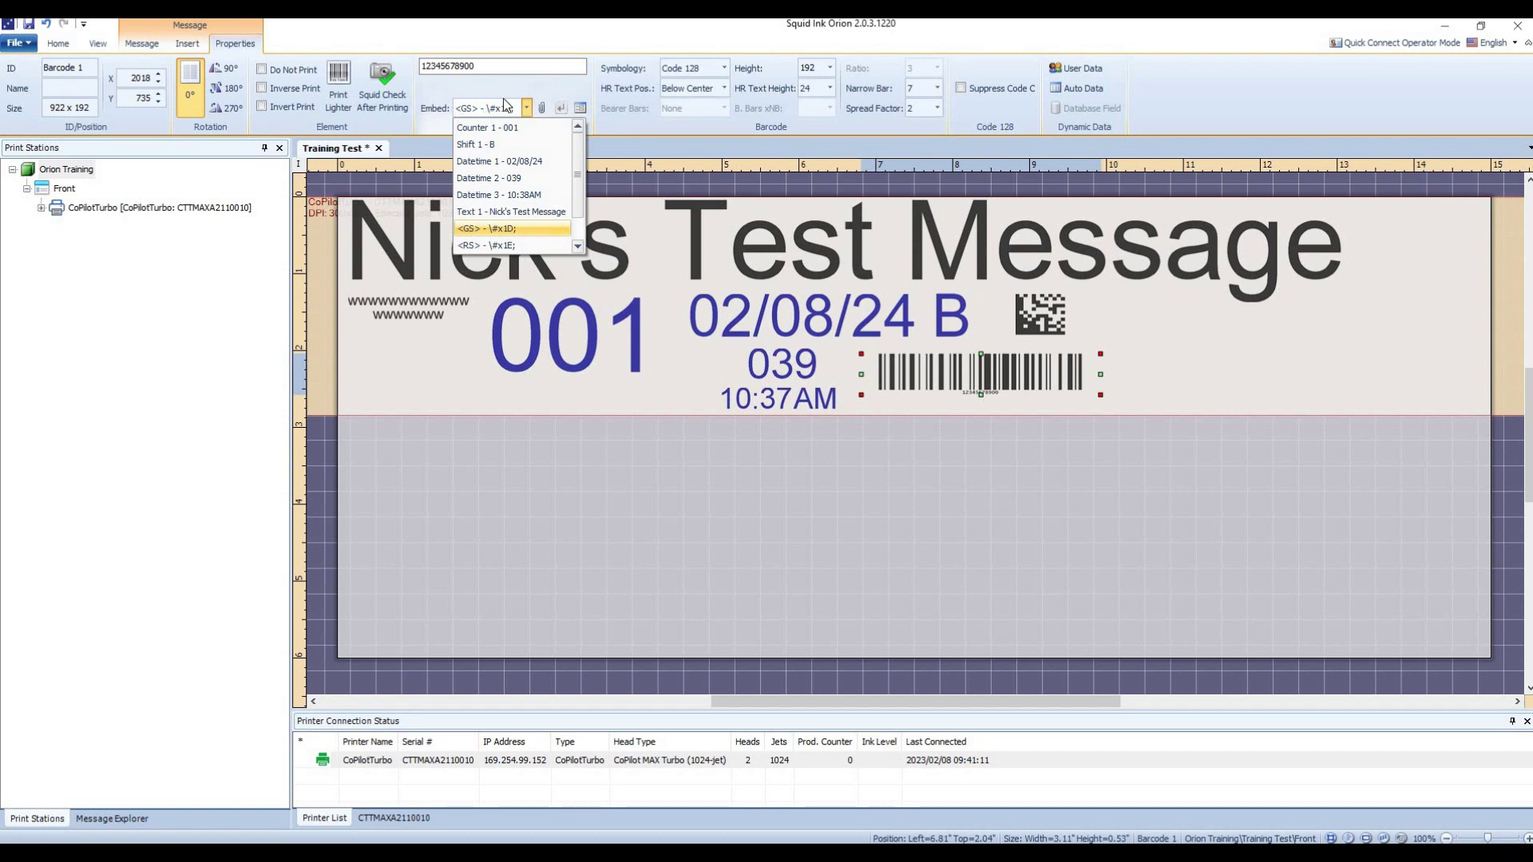
click(528, 109)
click(528, 109)
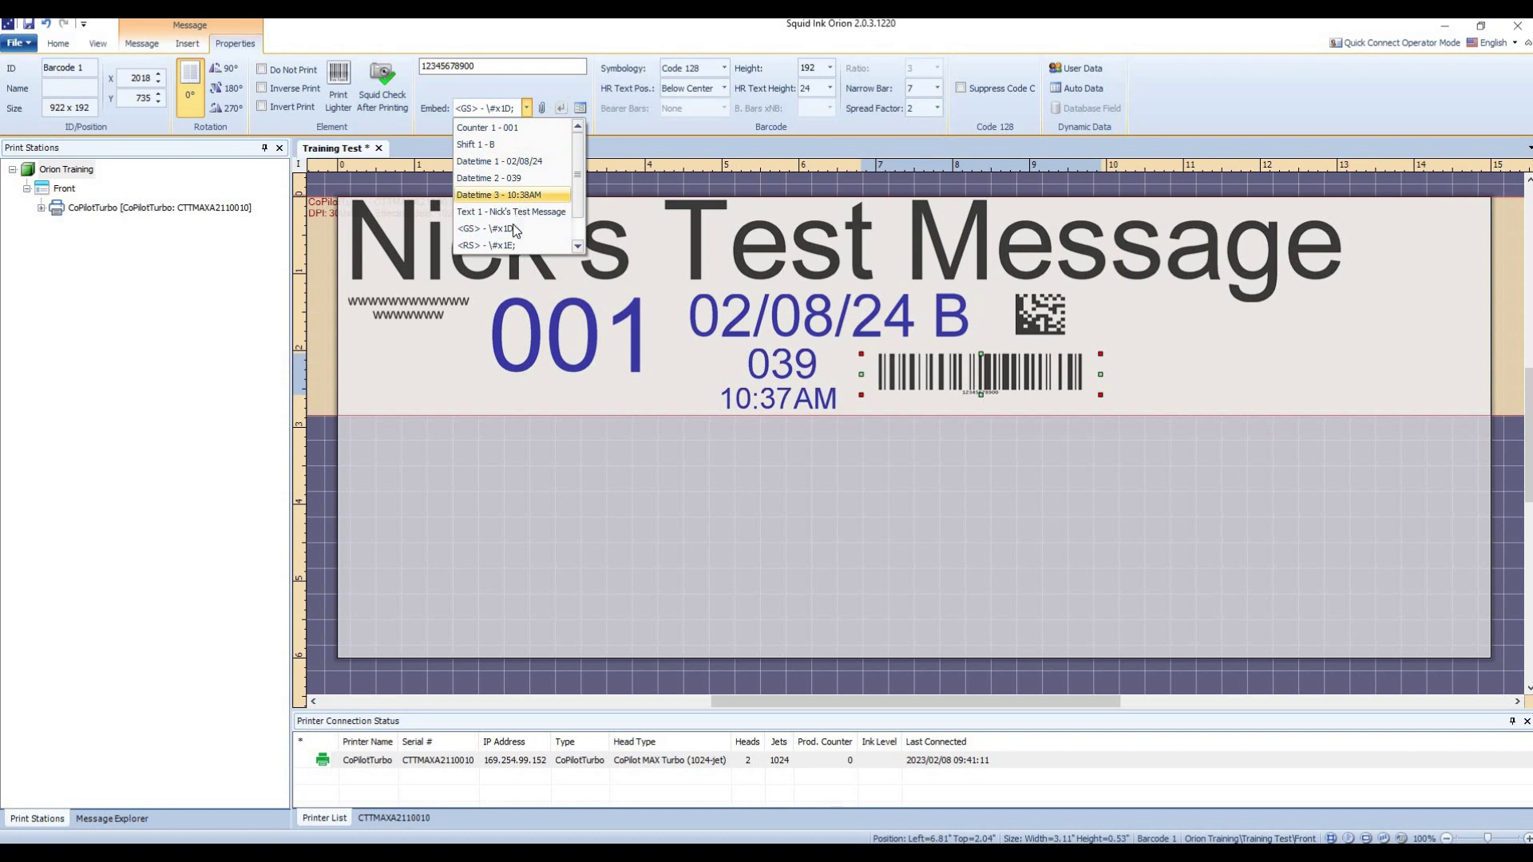
click(517, 162)
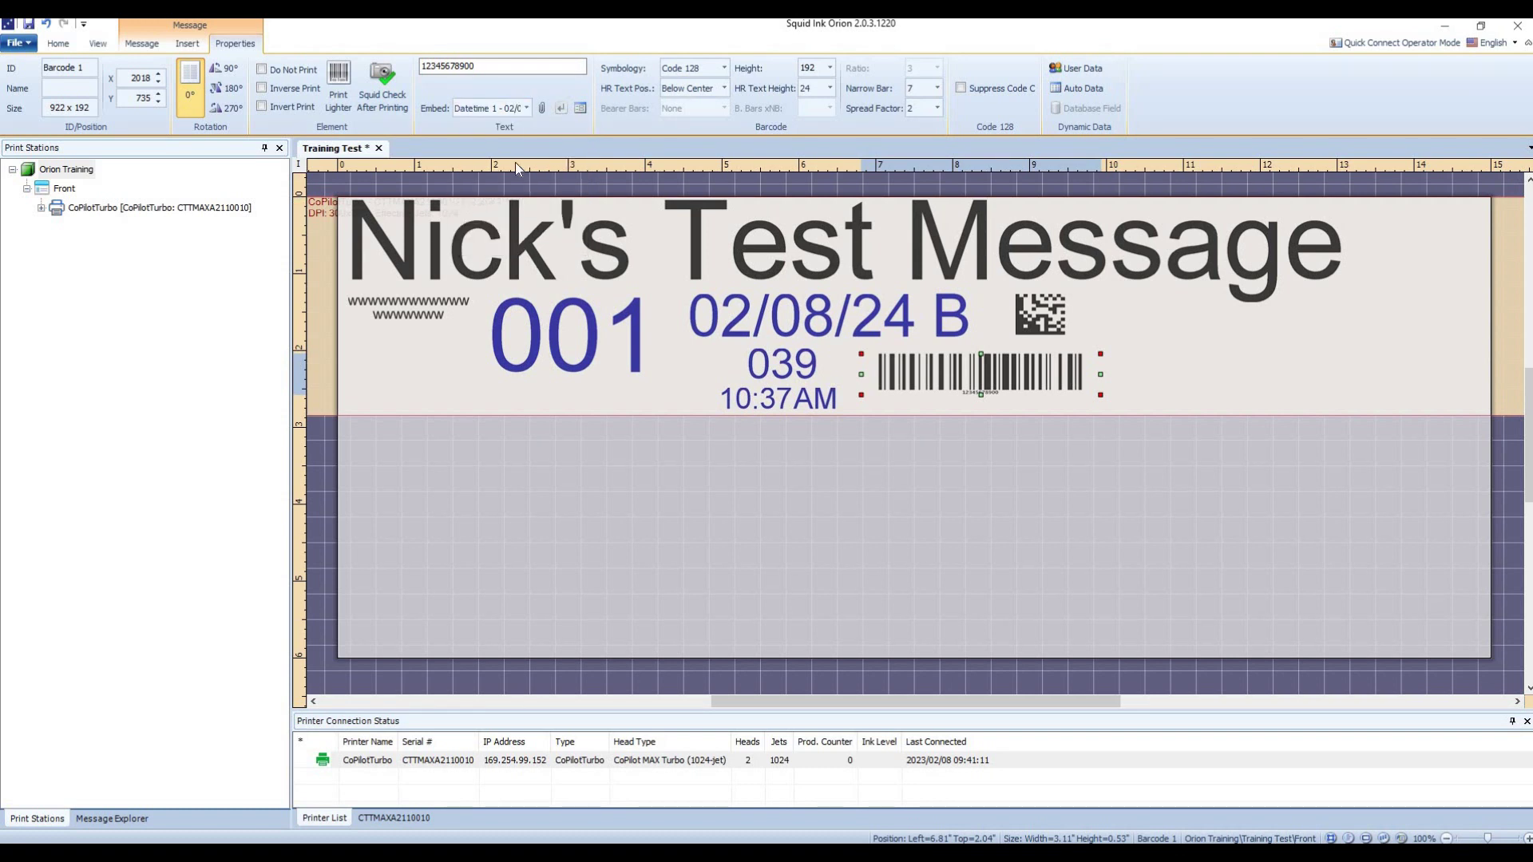
click(479, 65)
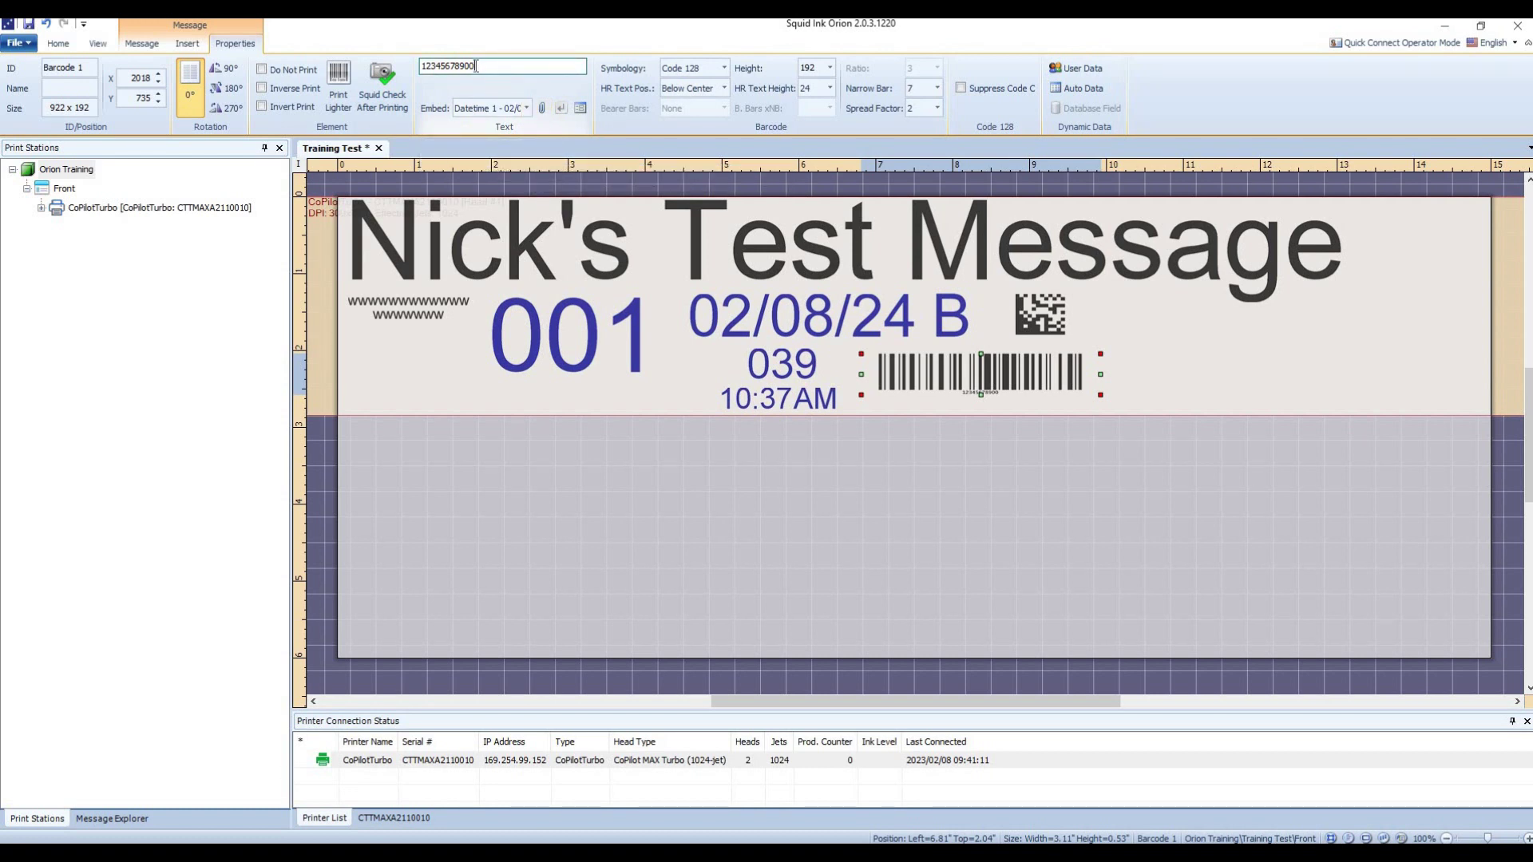
click(541, 110)
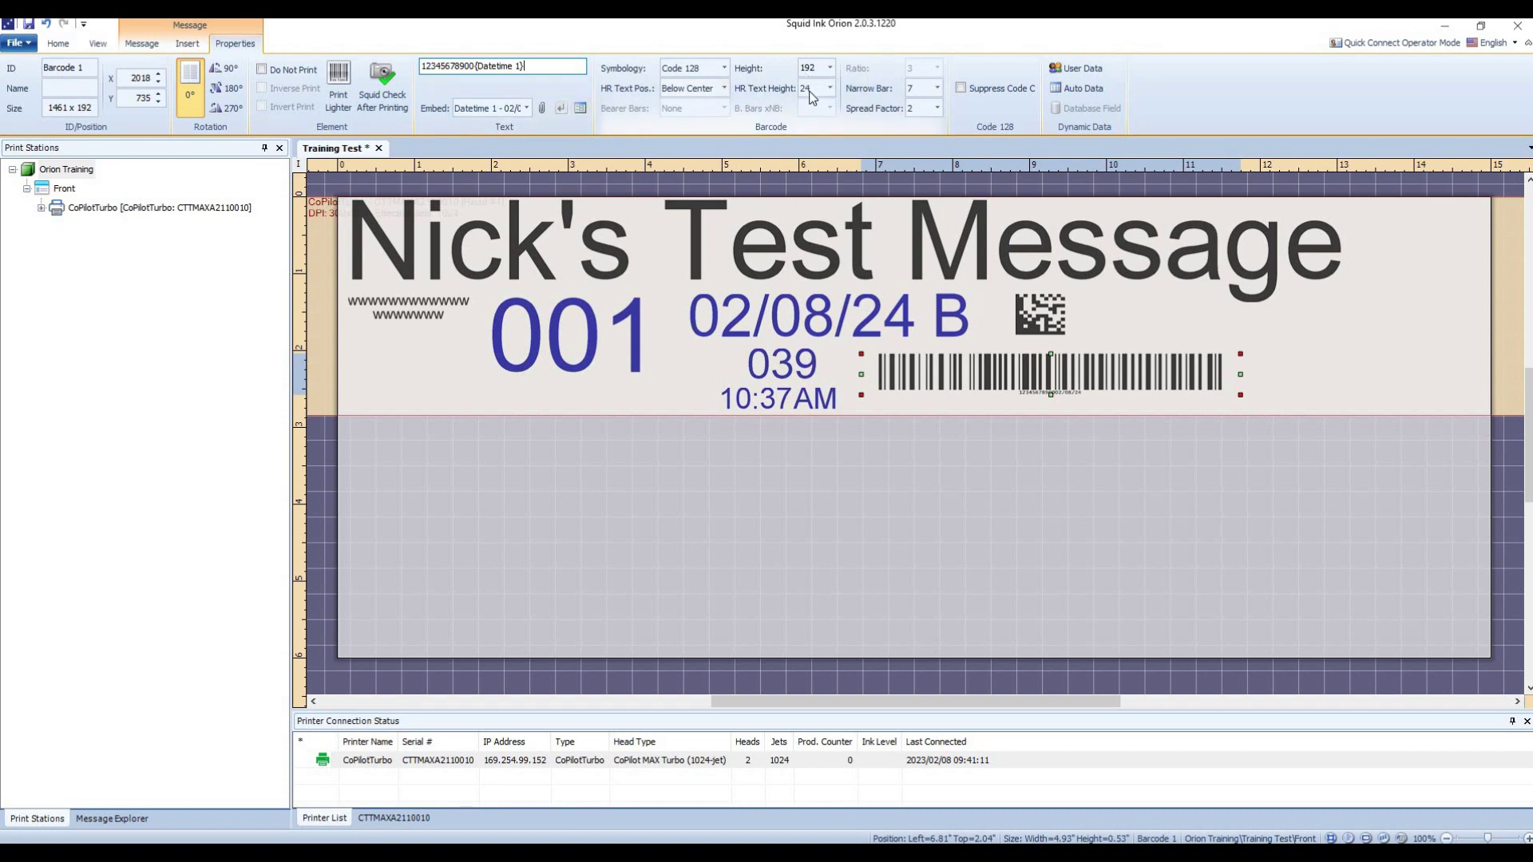
Set the Code 128 barcode's human-readable text height to 64 and deselect the barcode
click(830, 87)
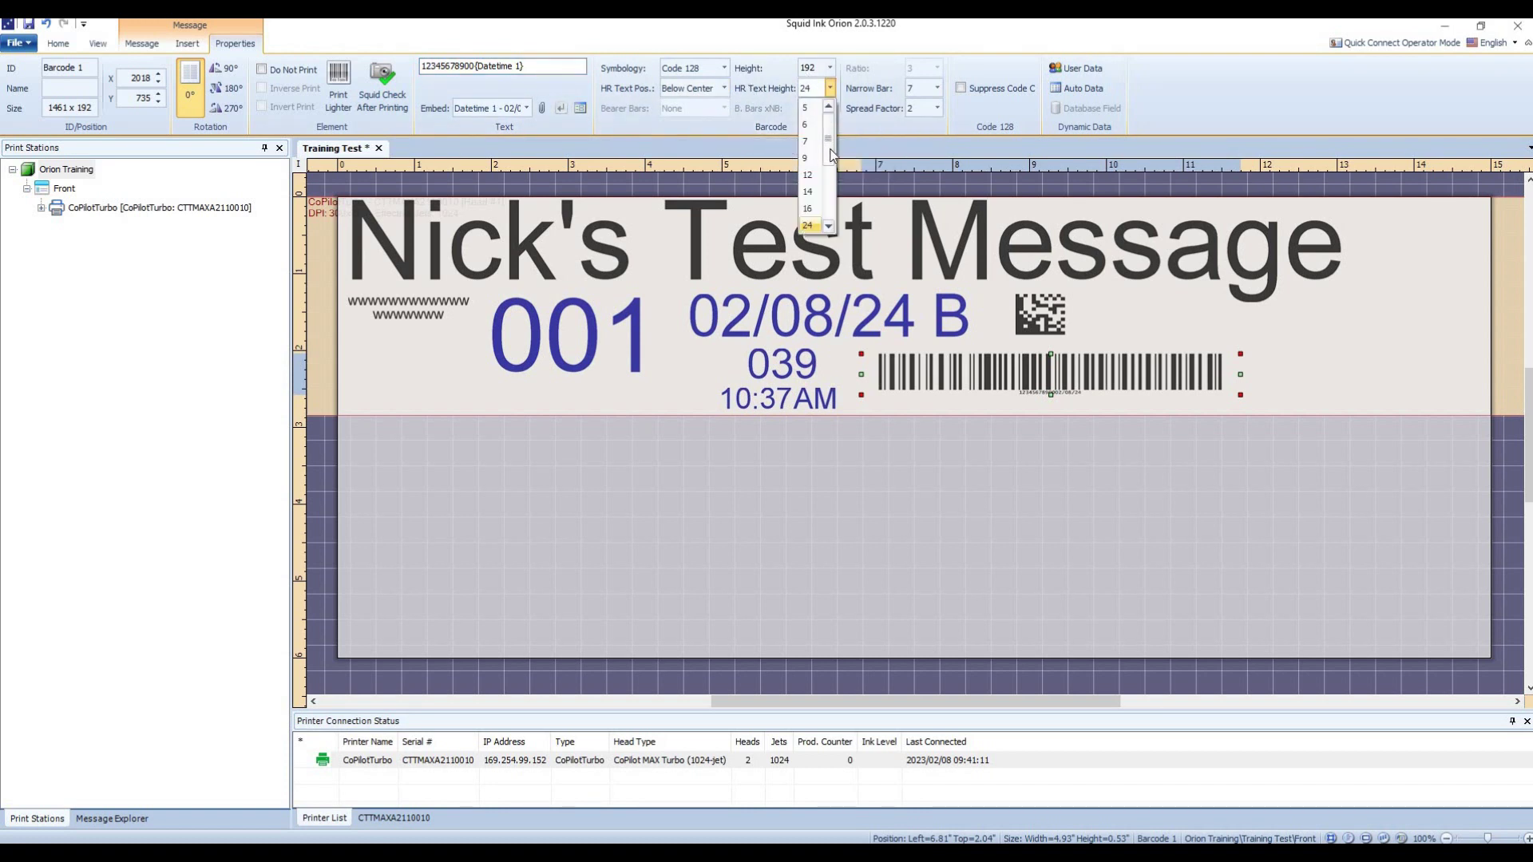
scroll(823, 191, down, 2)
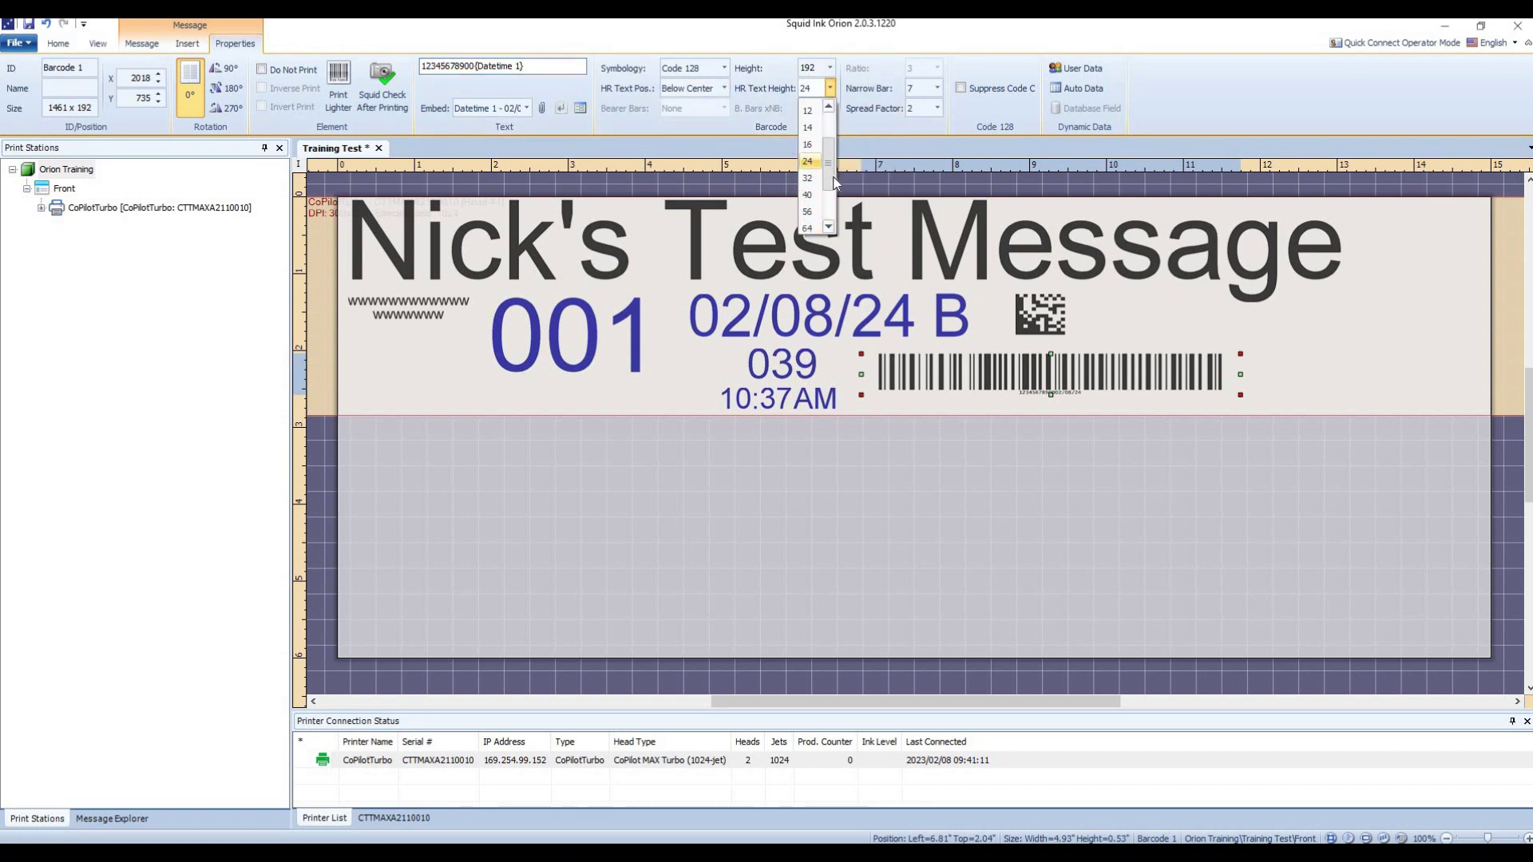
click(808, 218)
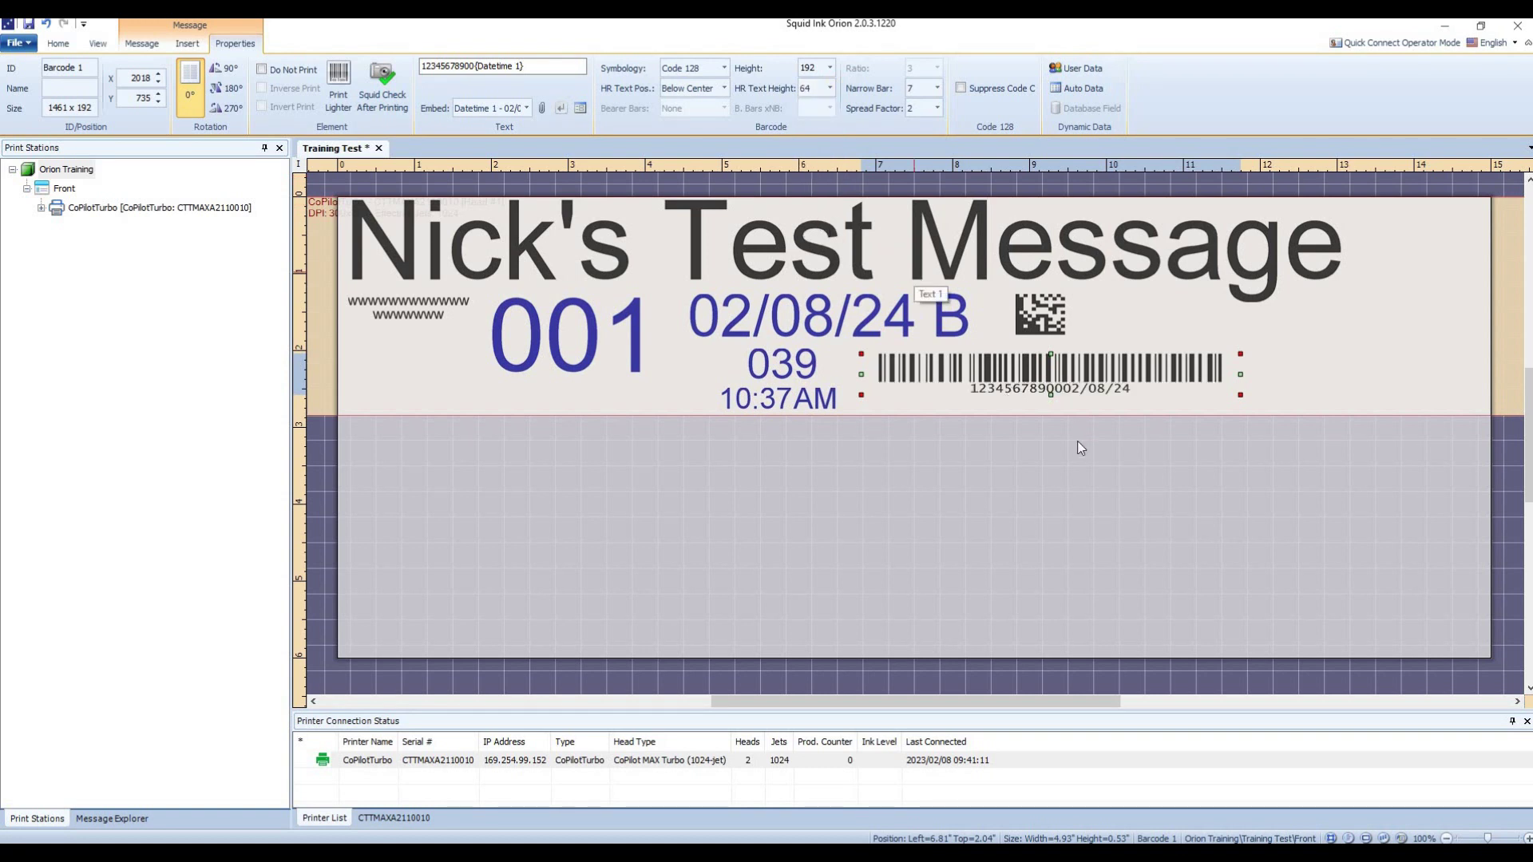
click(983, 400)
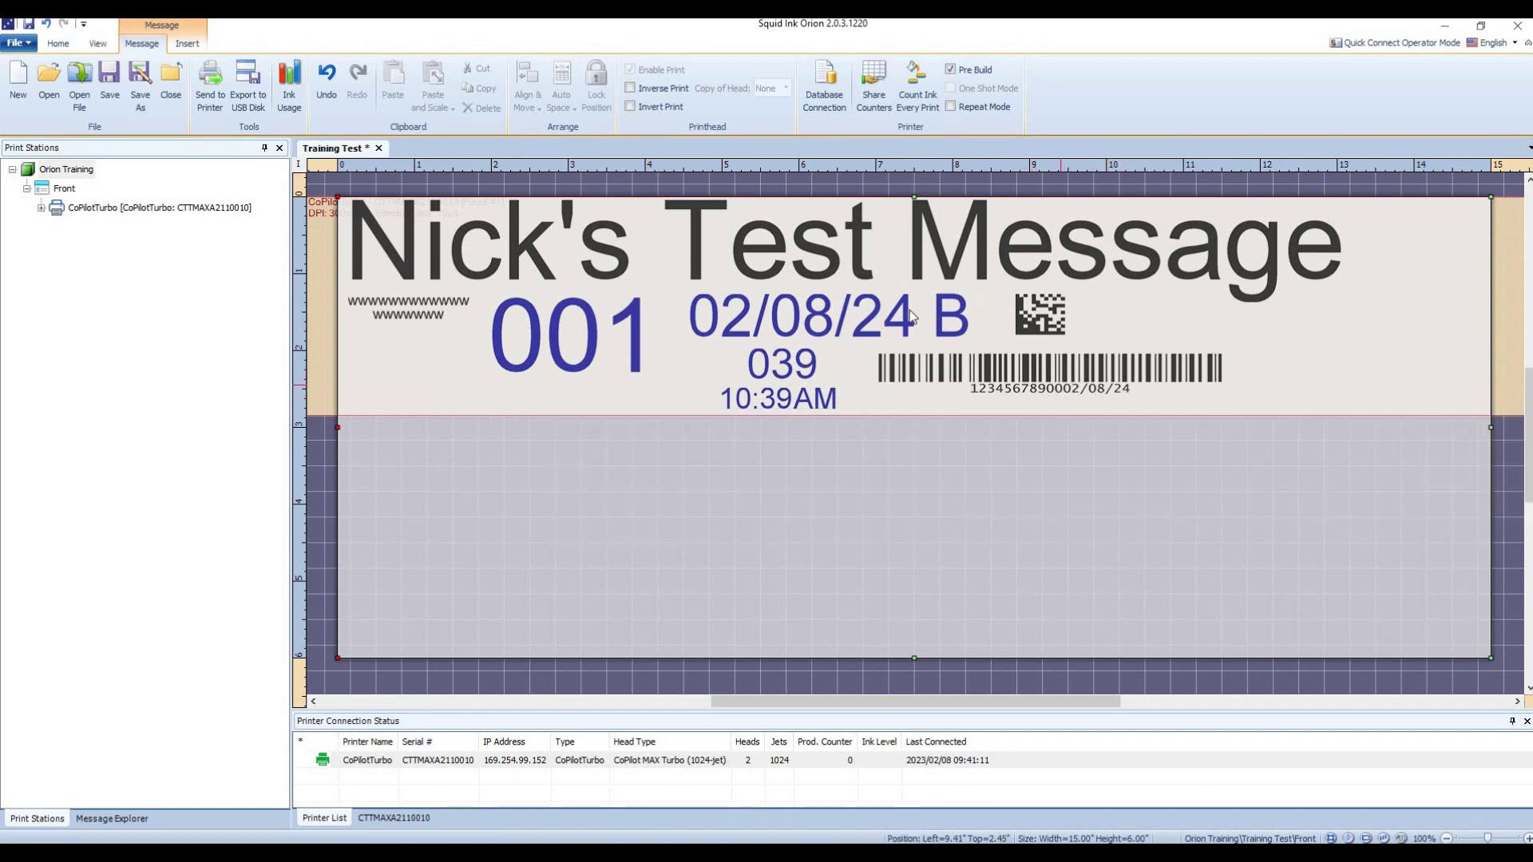
Look through the symbologies available for the Code 128 barcode, including the GS1 DataBar, GS1-128 and EAN types
click(1029, 367)
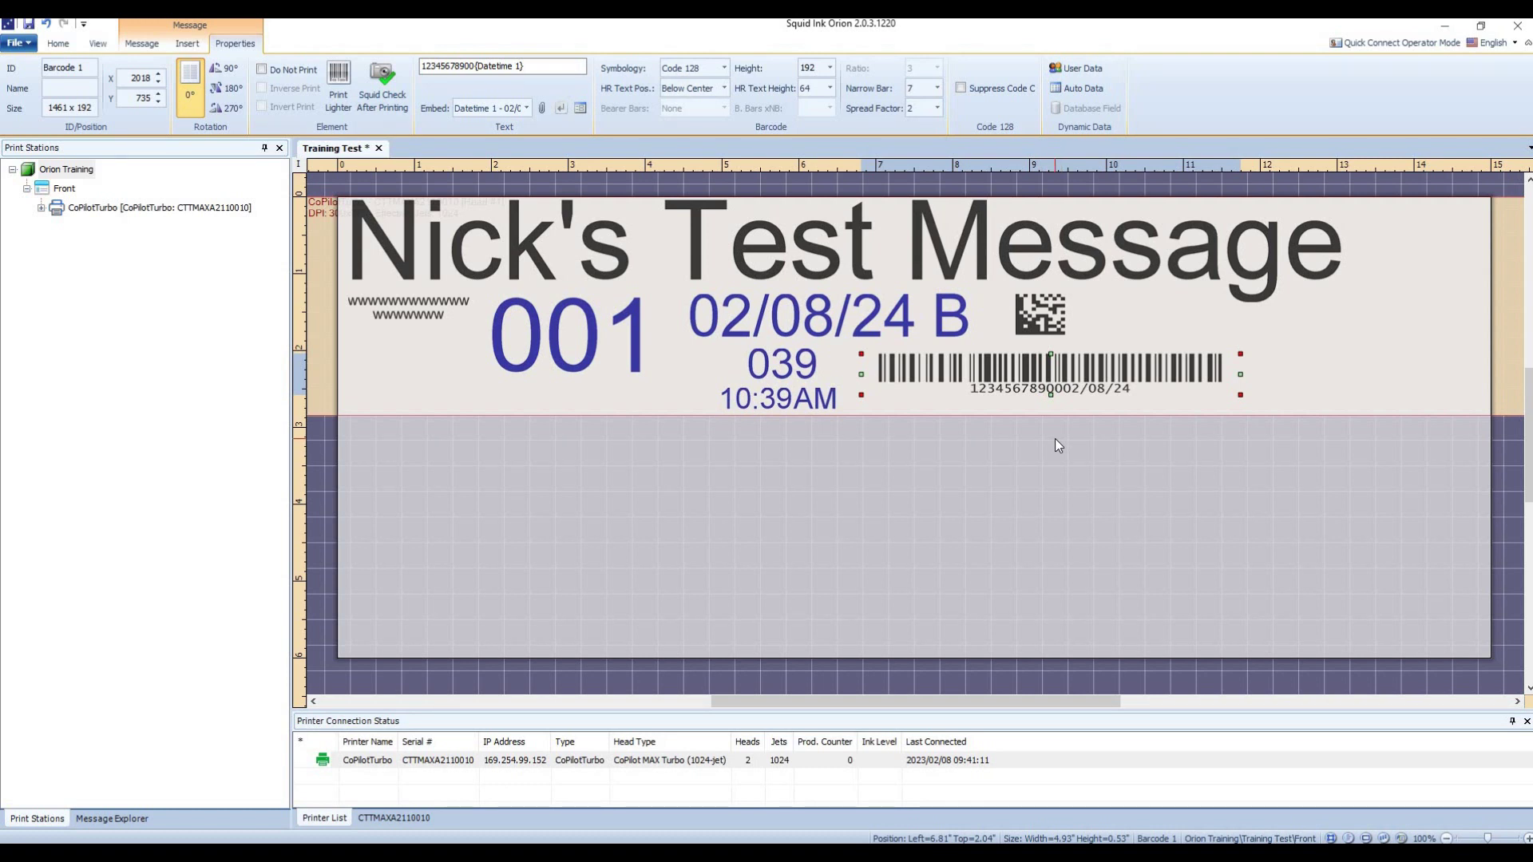
click(725, 69)
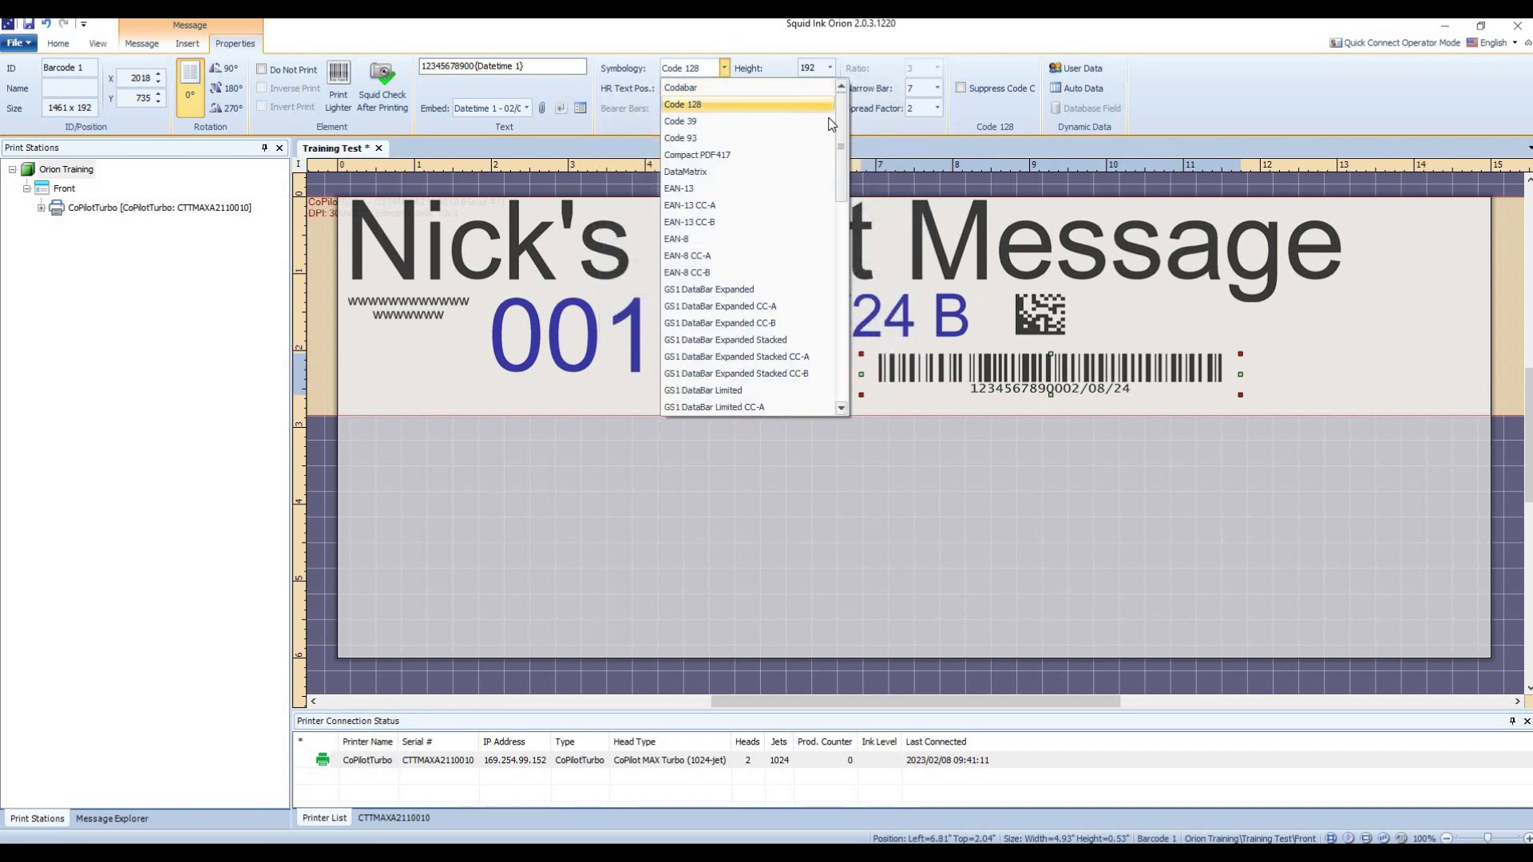
drag(840, 146, 854, 270)
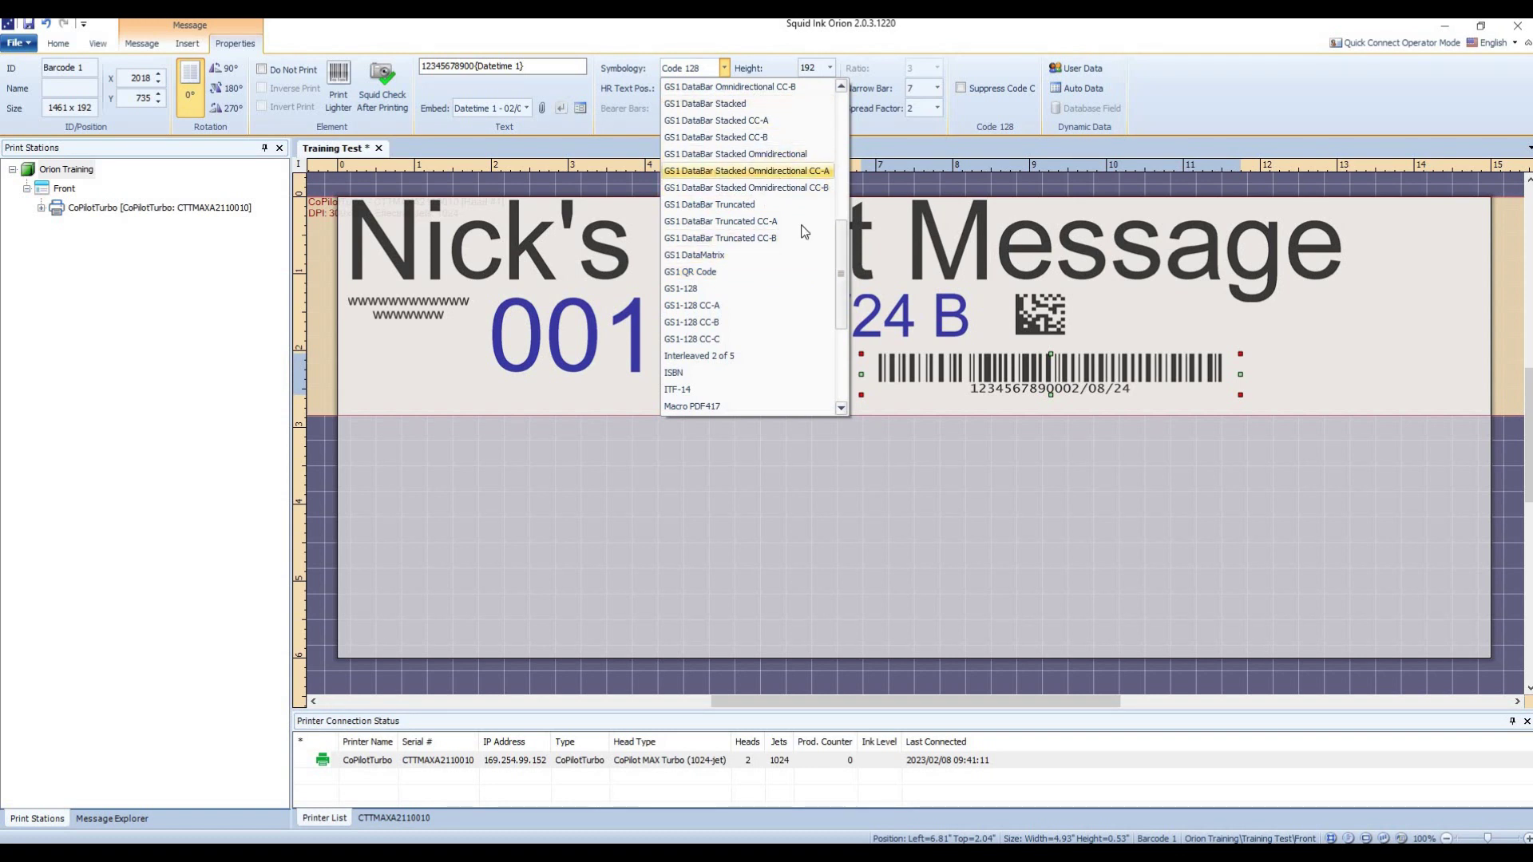
drag(844, 225, 846, 95)
key(Up)
key(Up)
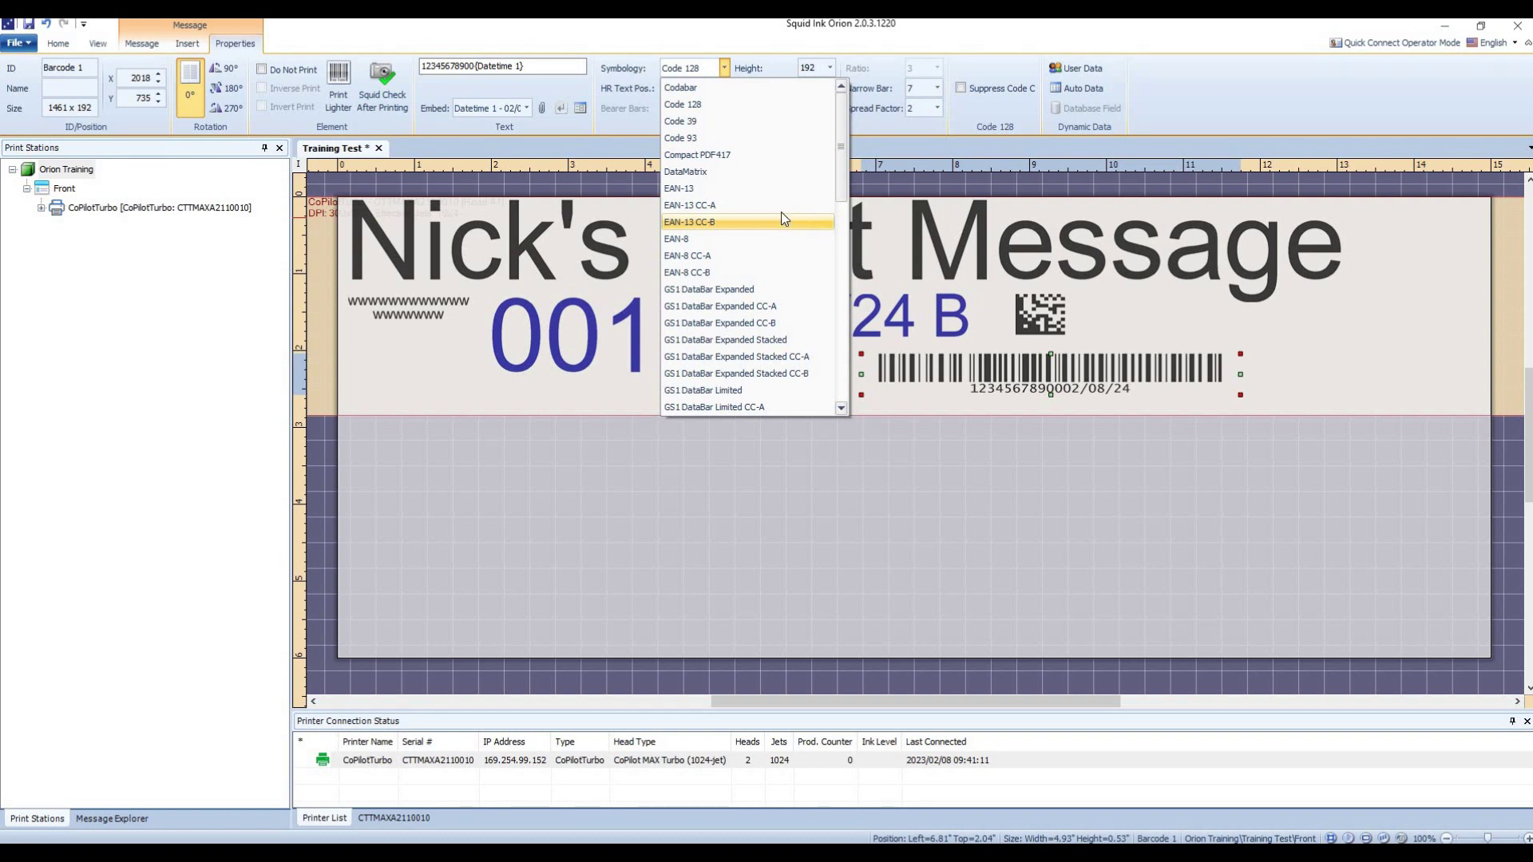
click(586, 663)
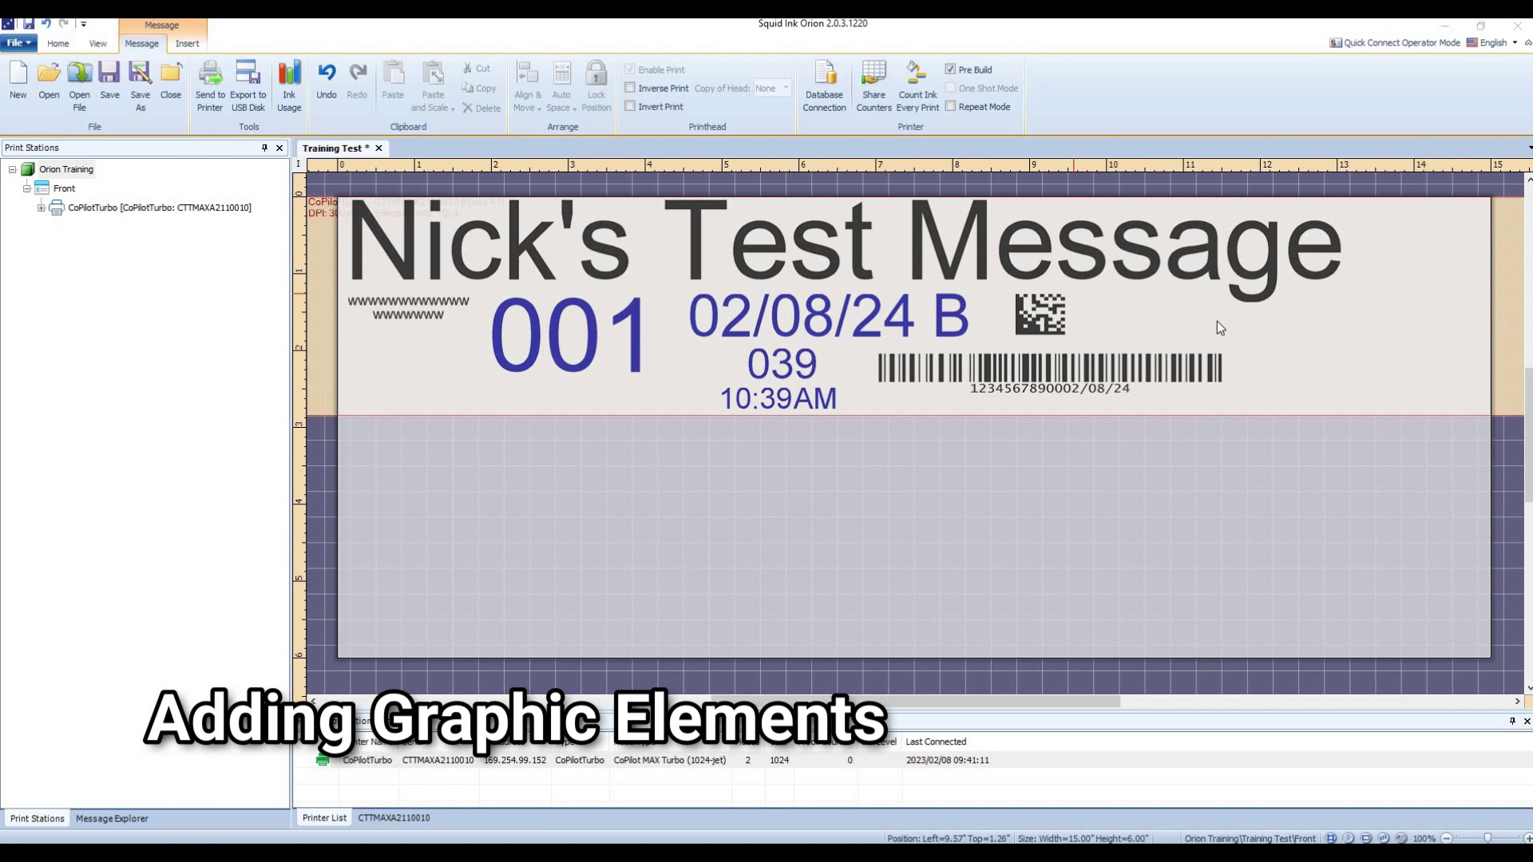
Insert the 1_Flame_100 graphic from the gallery in the blank area under the end of the title text
right_click(1293, 320)
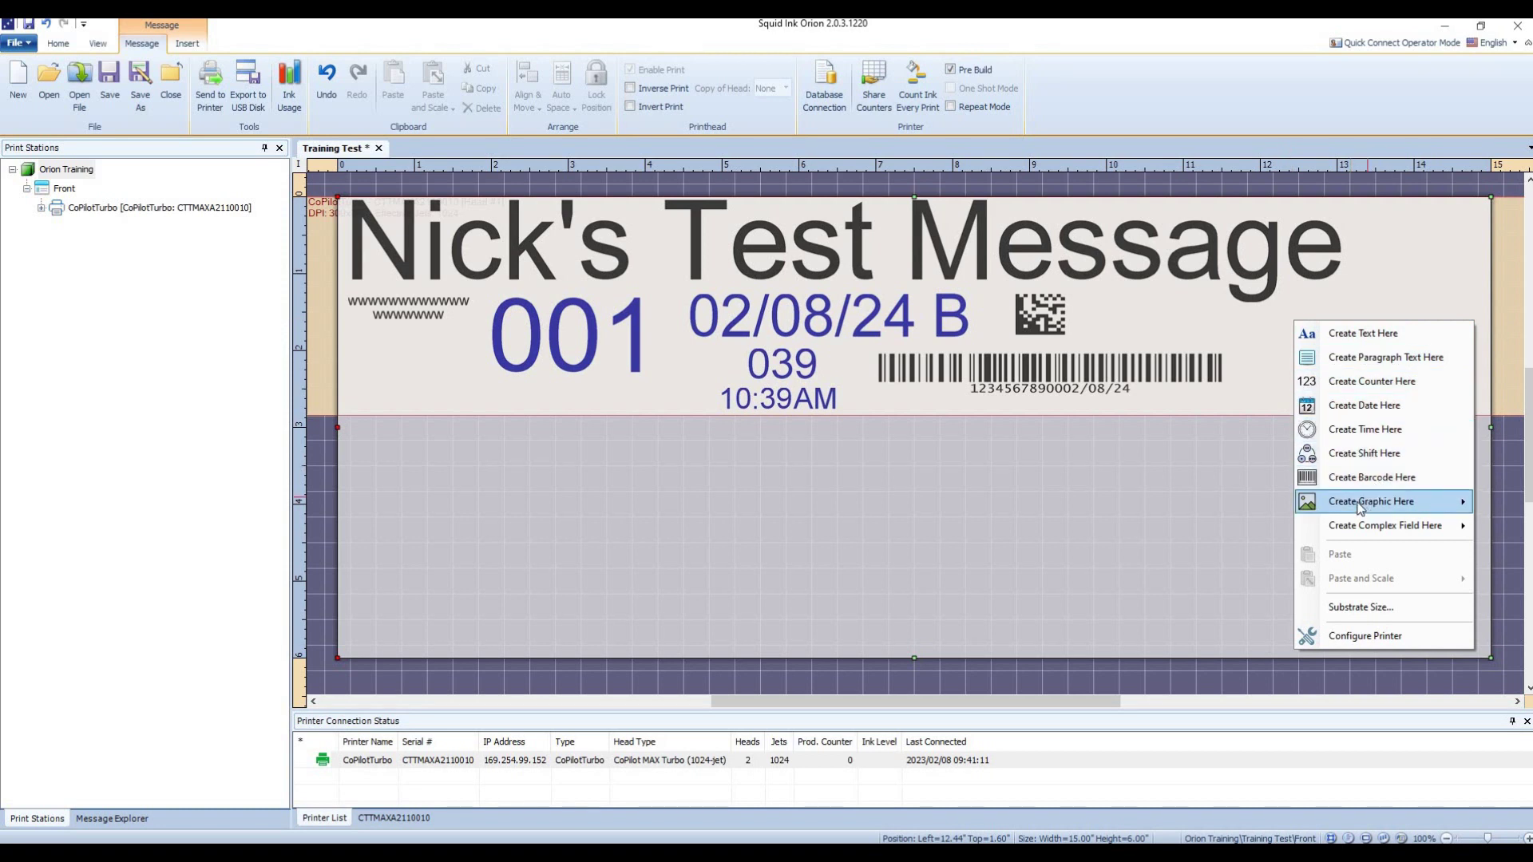
mouse_move(1347, 508)
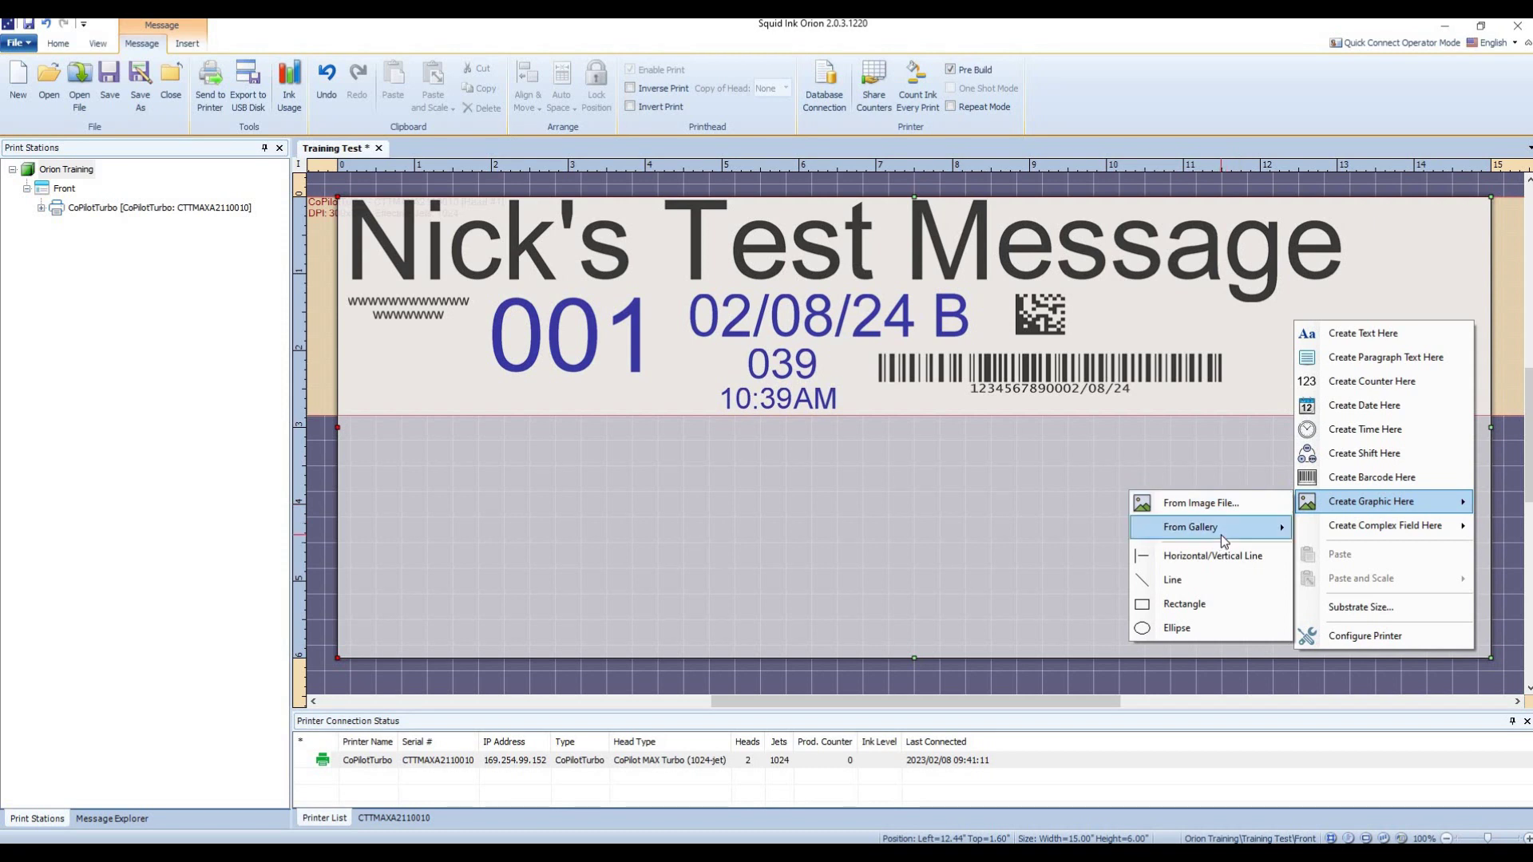
mouse_move(1219, 534)
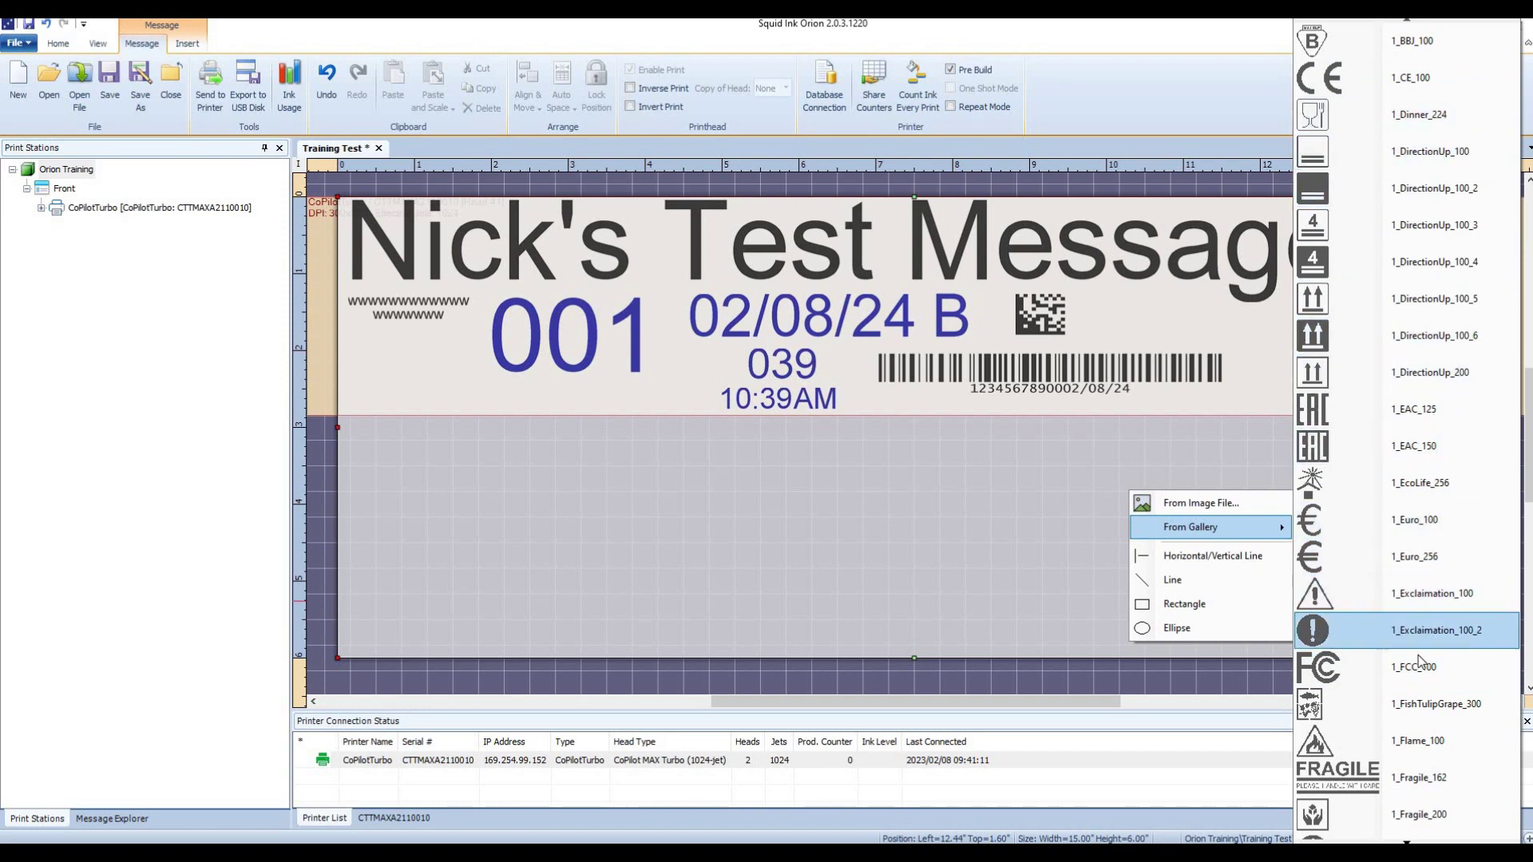
click(1351, 741)
Enlarge the flame graphic to about 253 × 218 pixels and place it beyond the end of the linear barcode, about X 3614, Y 720
drag(1309, 329, 1275, 336)
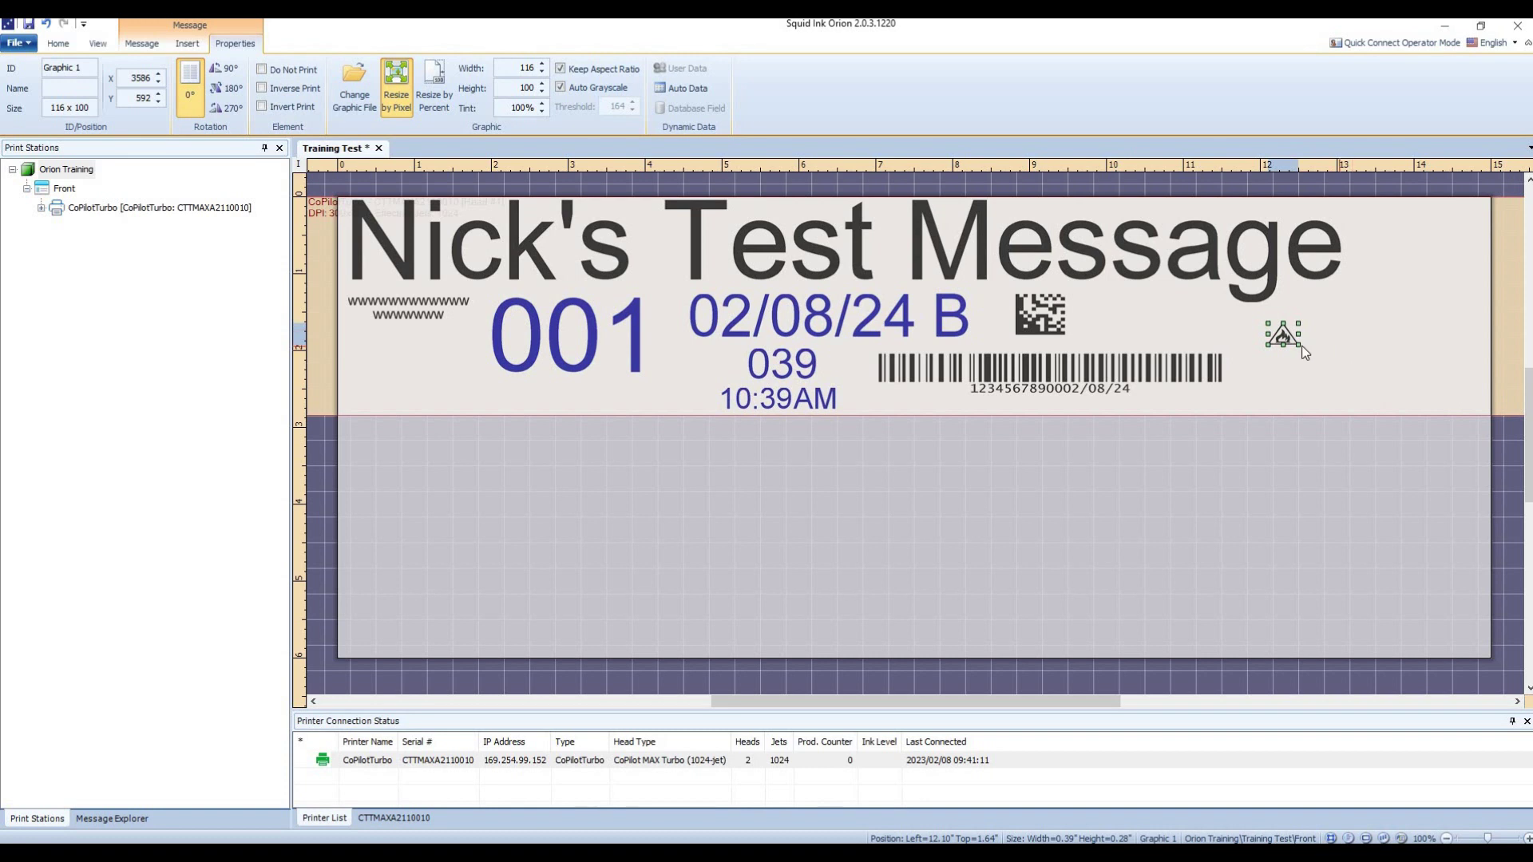
drag(1310, 354, 1165, 312)
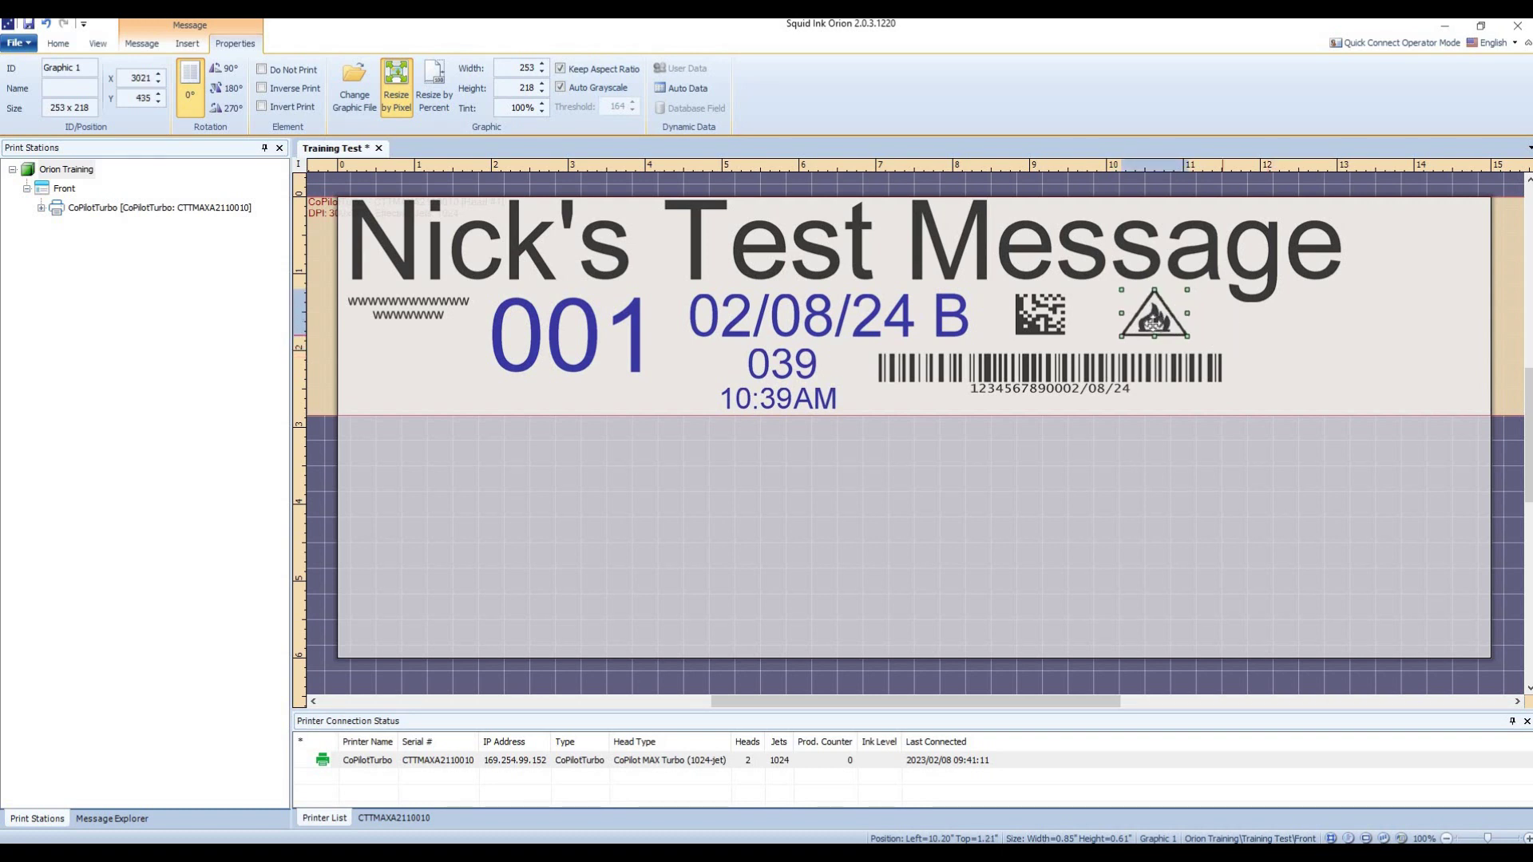
key(ctrl+z)
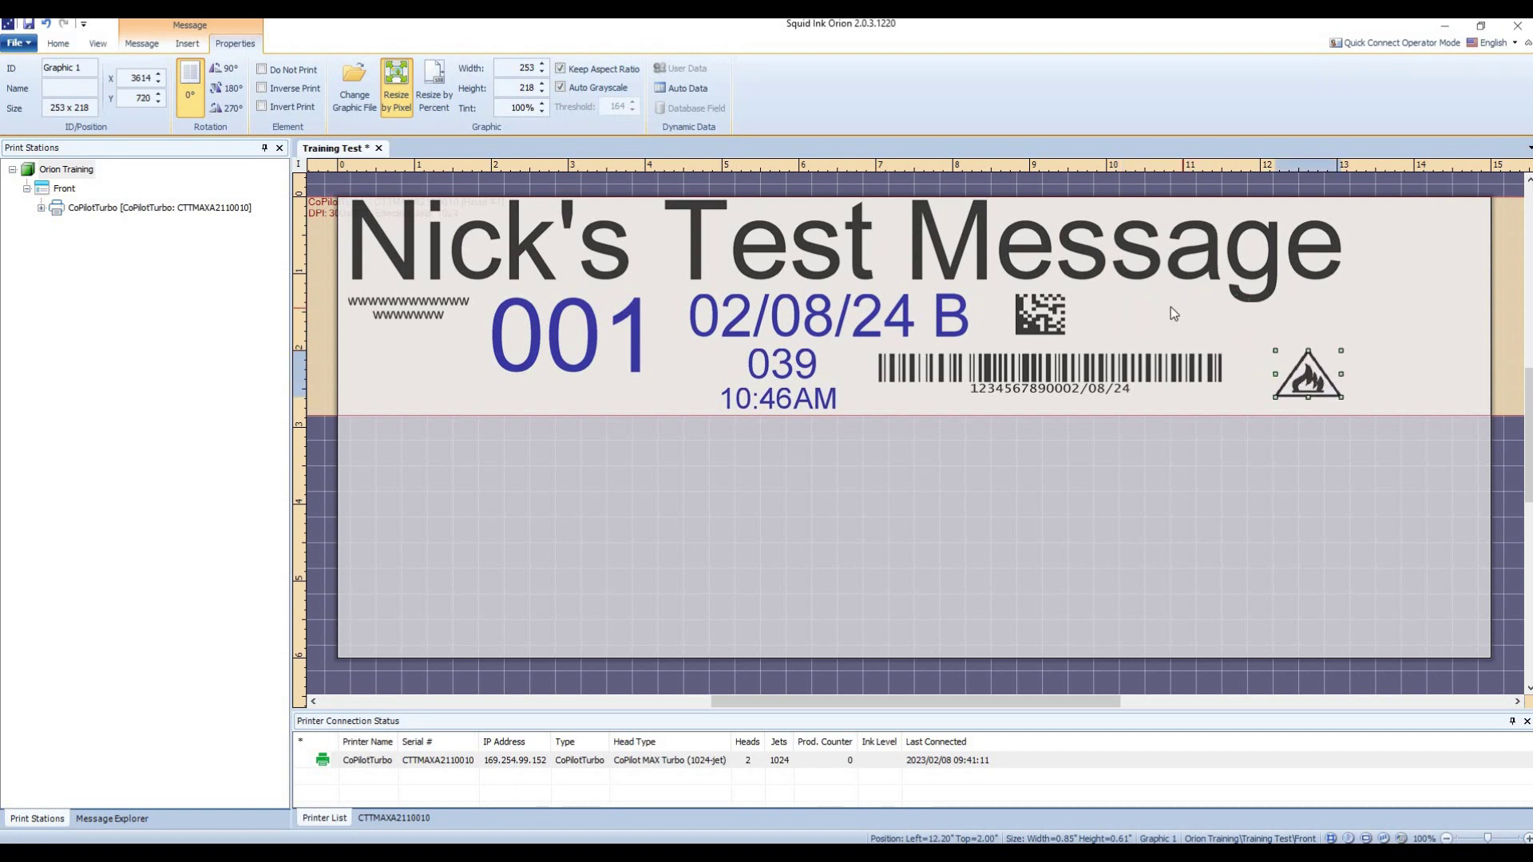
Insert the Squid Ink Logo - Shortcut image file from the Desktop as a graphic below the end of the title text
right_click(1170, 308)
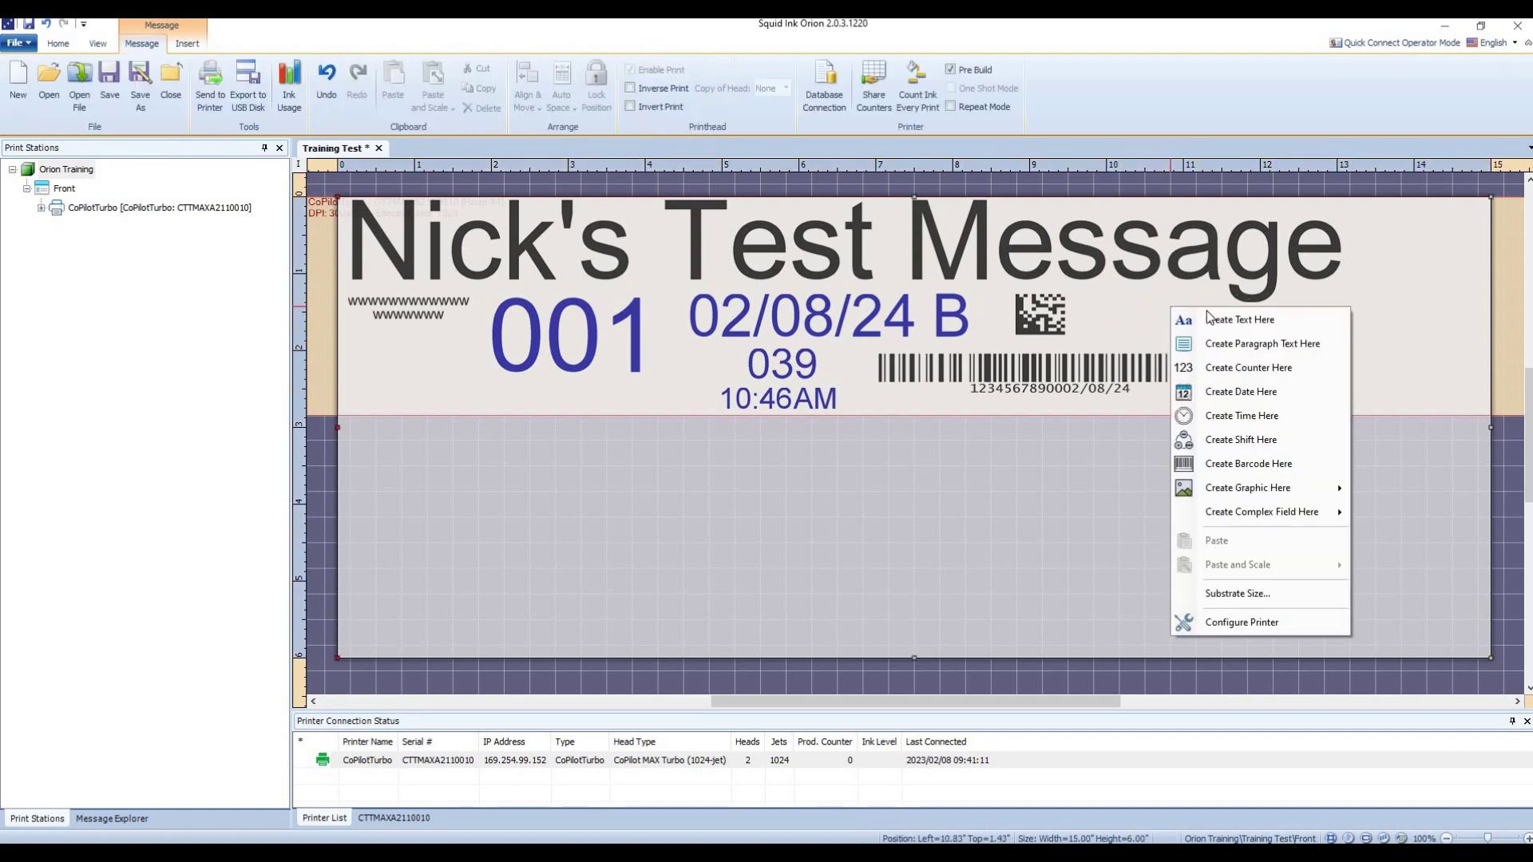
mouse_move(1301, 488)
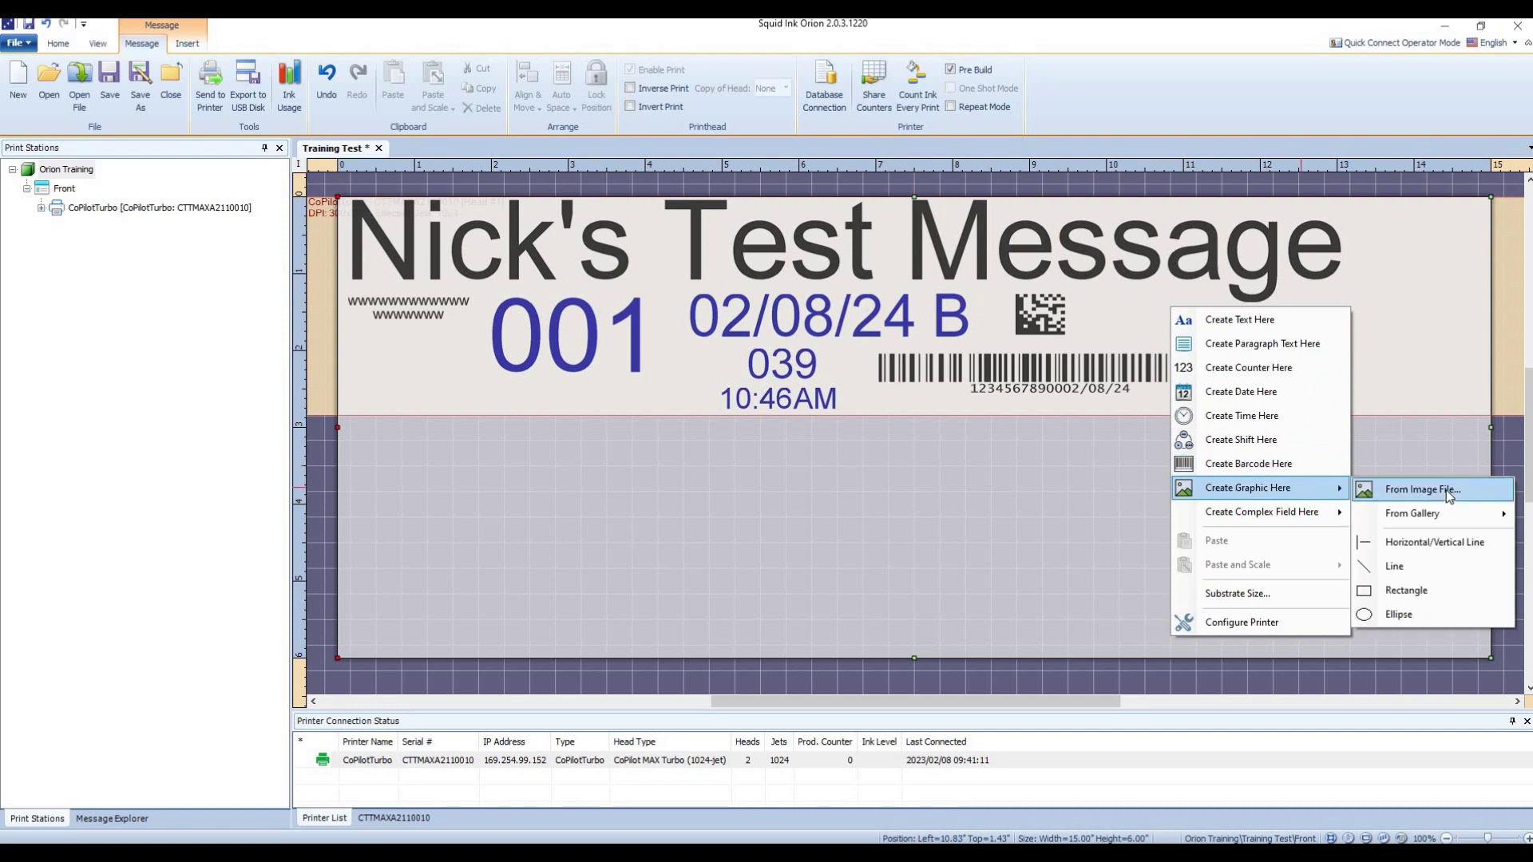
click(1418, 490)
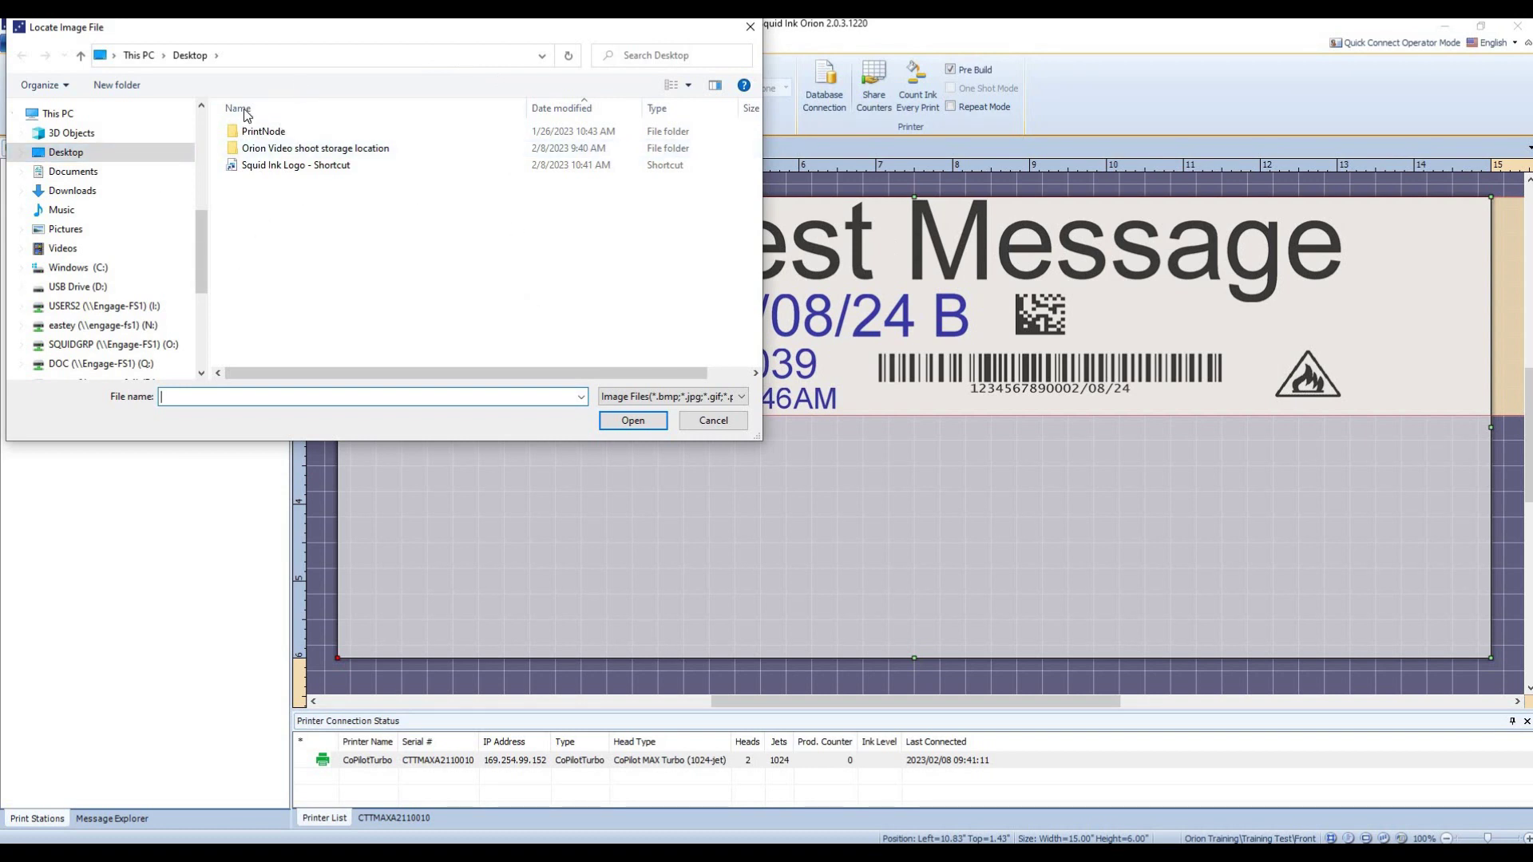
double_click(271, 166)
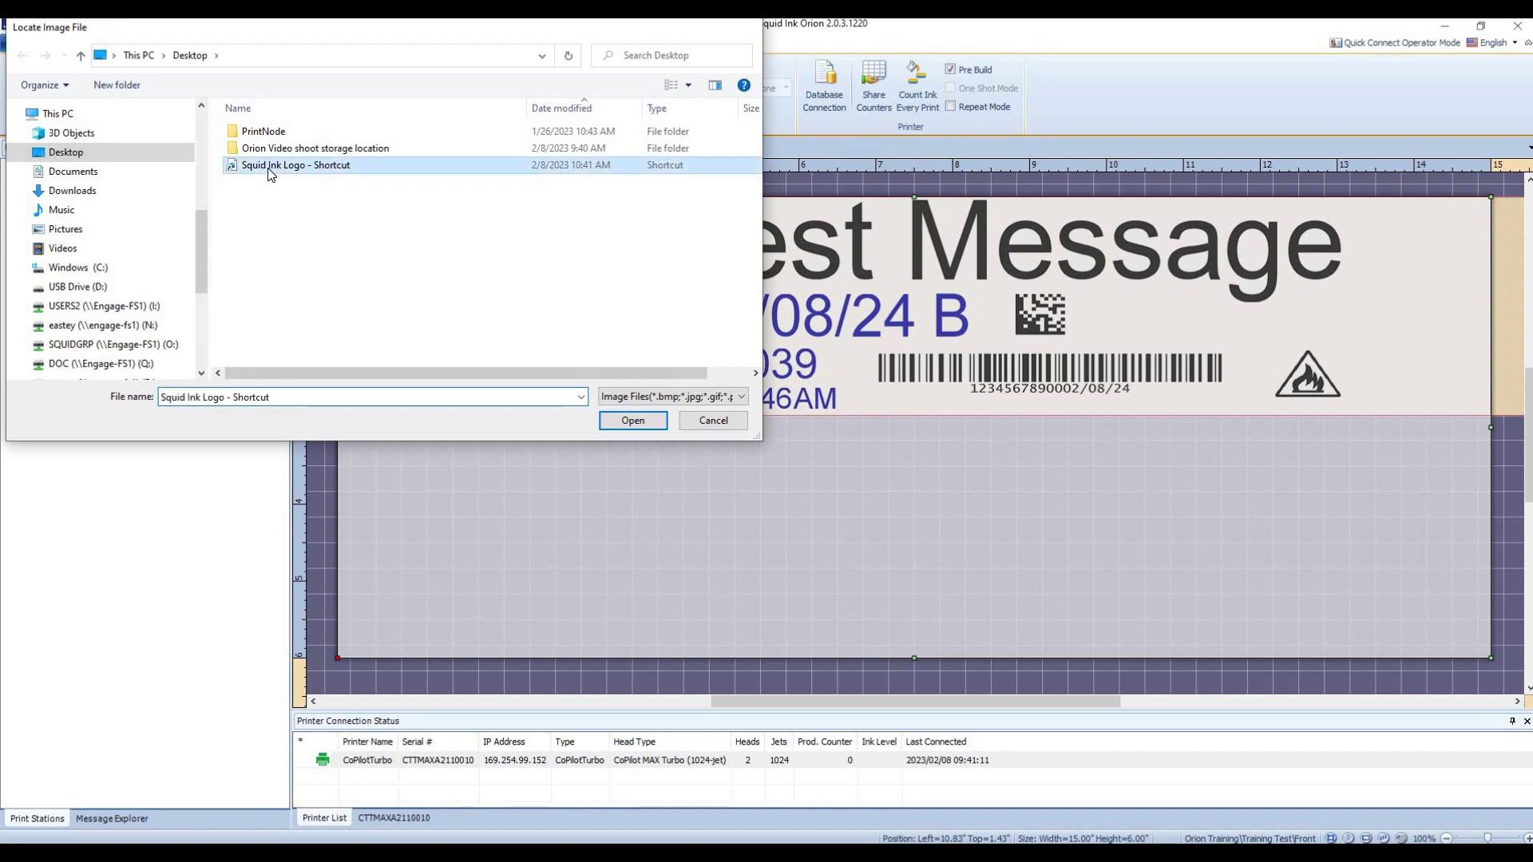
Place the Squid Ink logo beyond the 2D barcode at about X 2940, Y 454, and shift the flame graphic clear of it underneath
drag(1389, 331, 1346, 317)
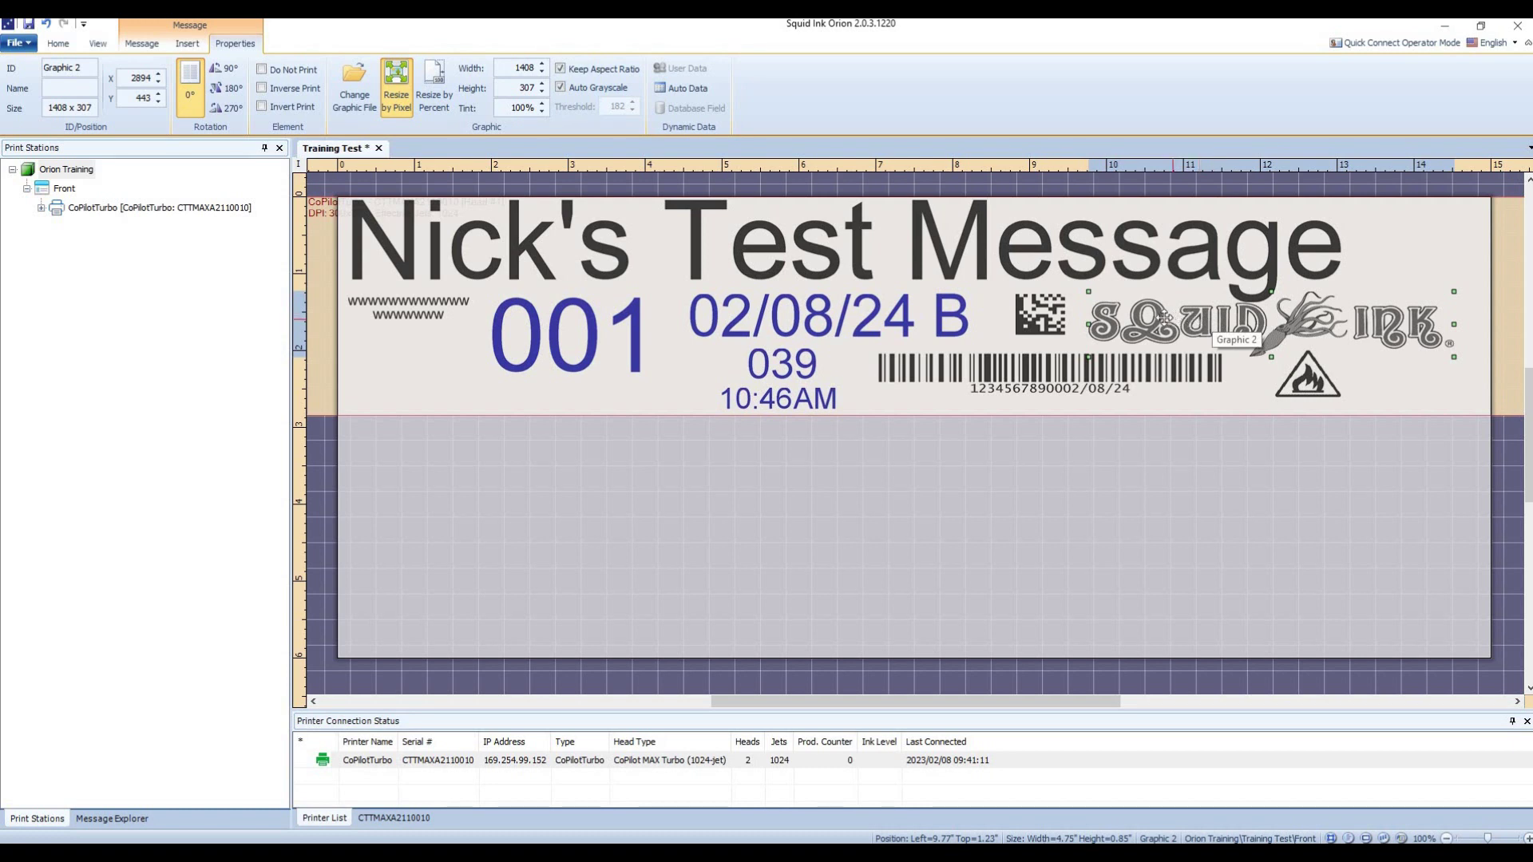
drag(1168, 318, 1169, 324)
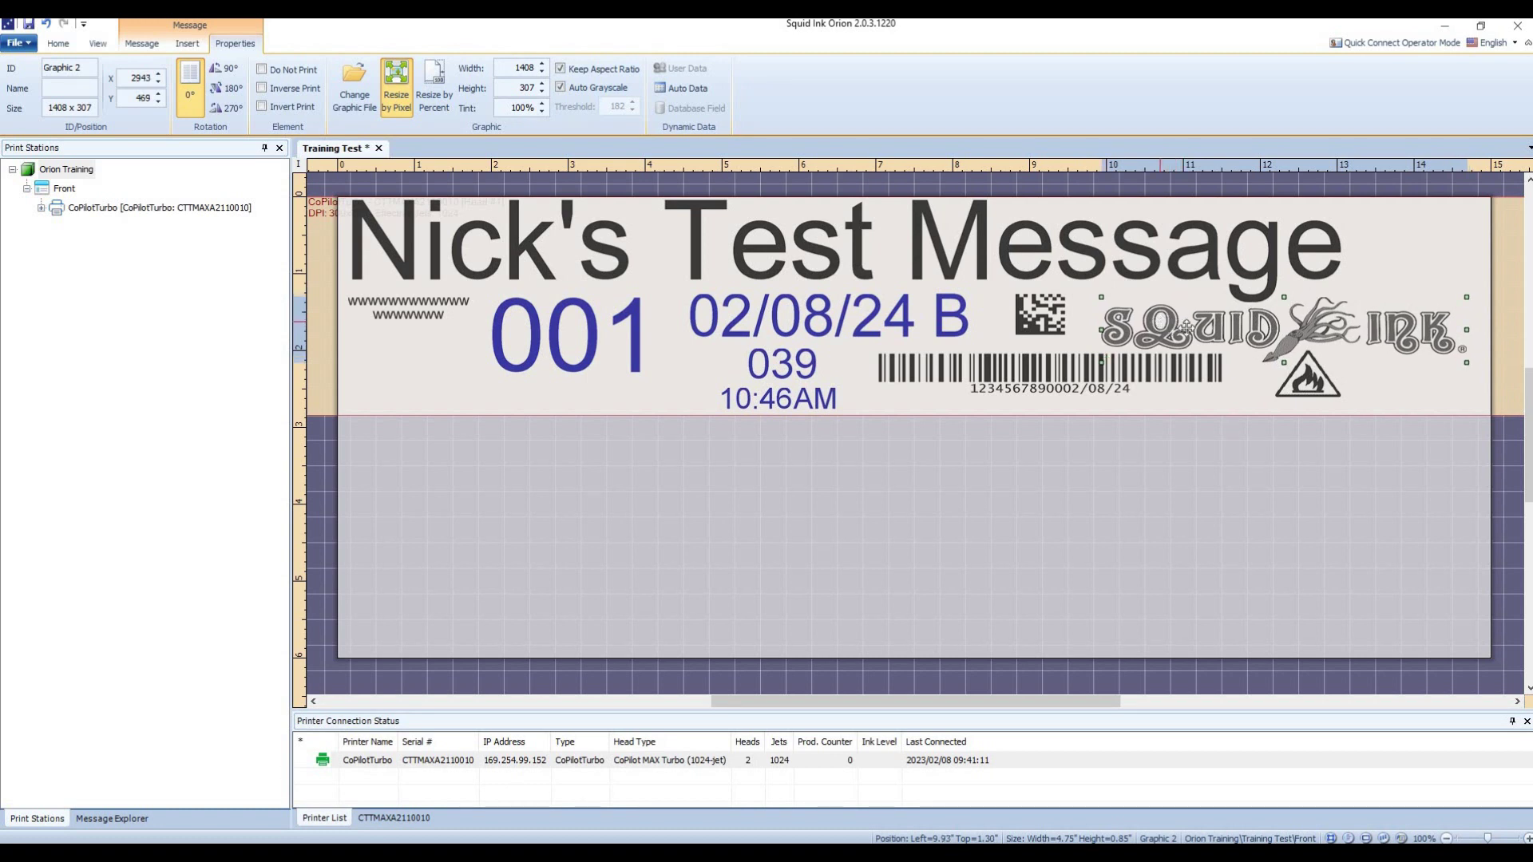
drag(1333, 376, 1385, 385)
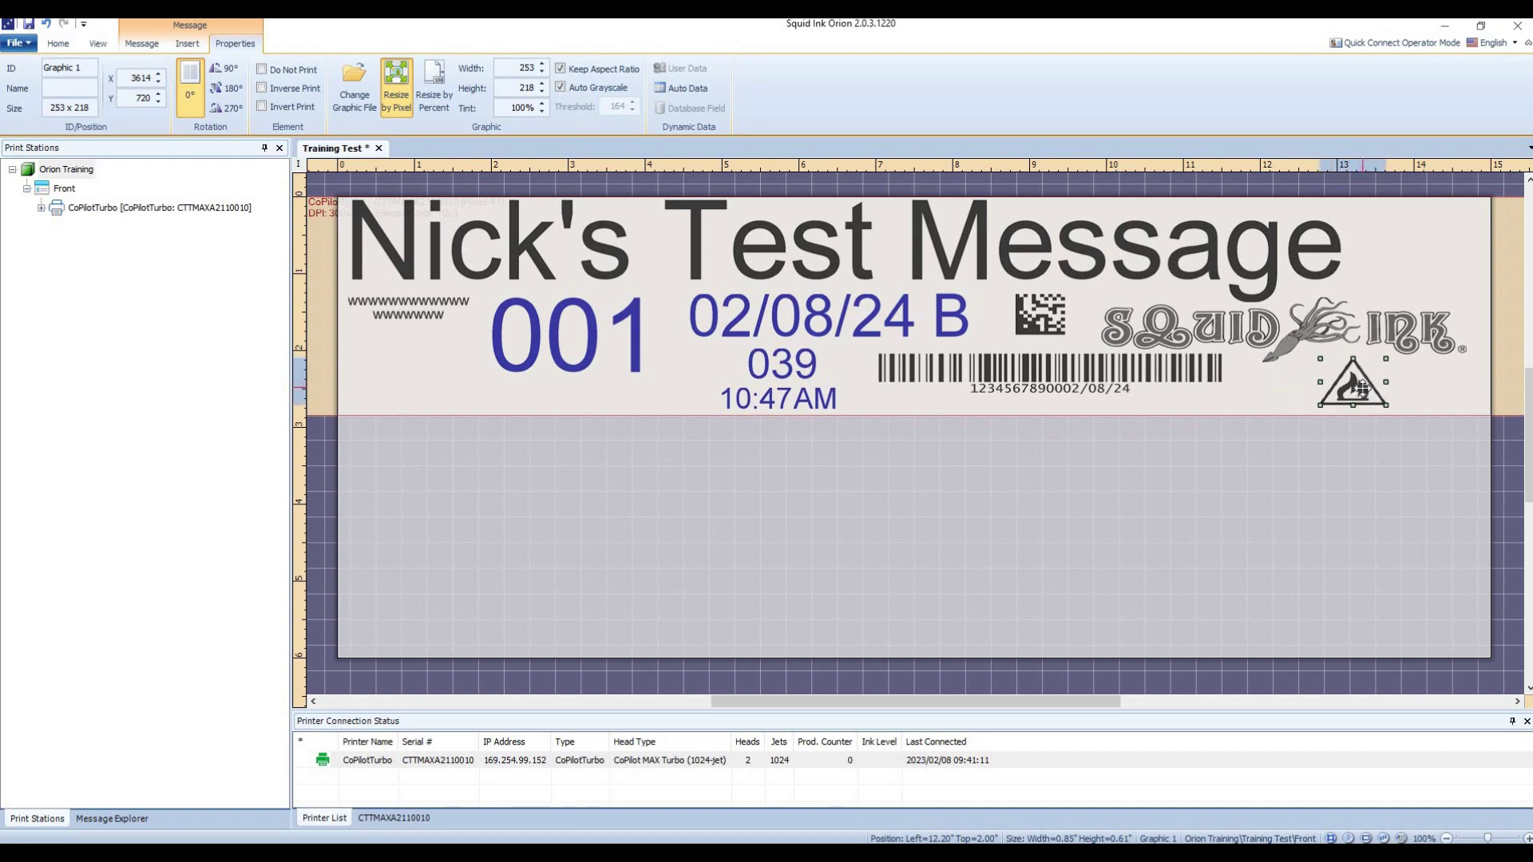
click(1340, 336)
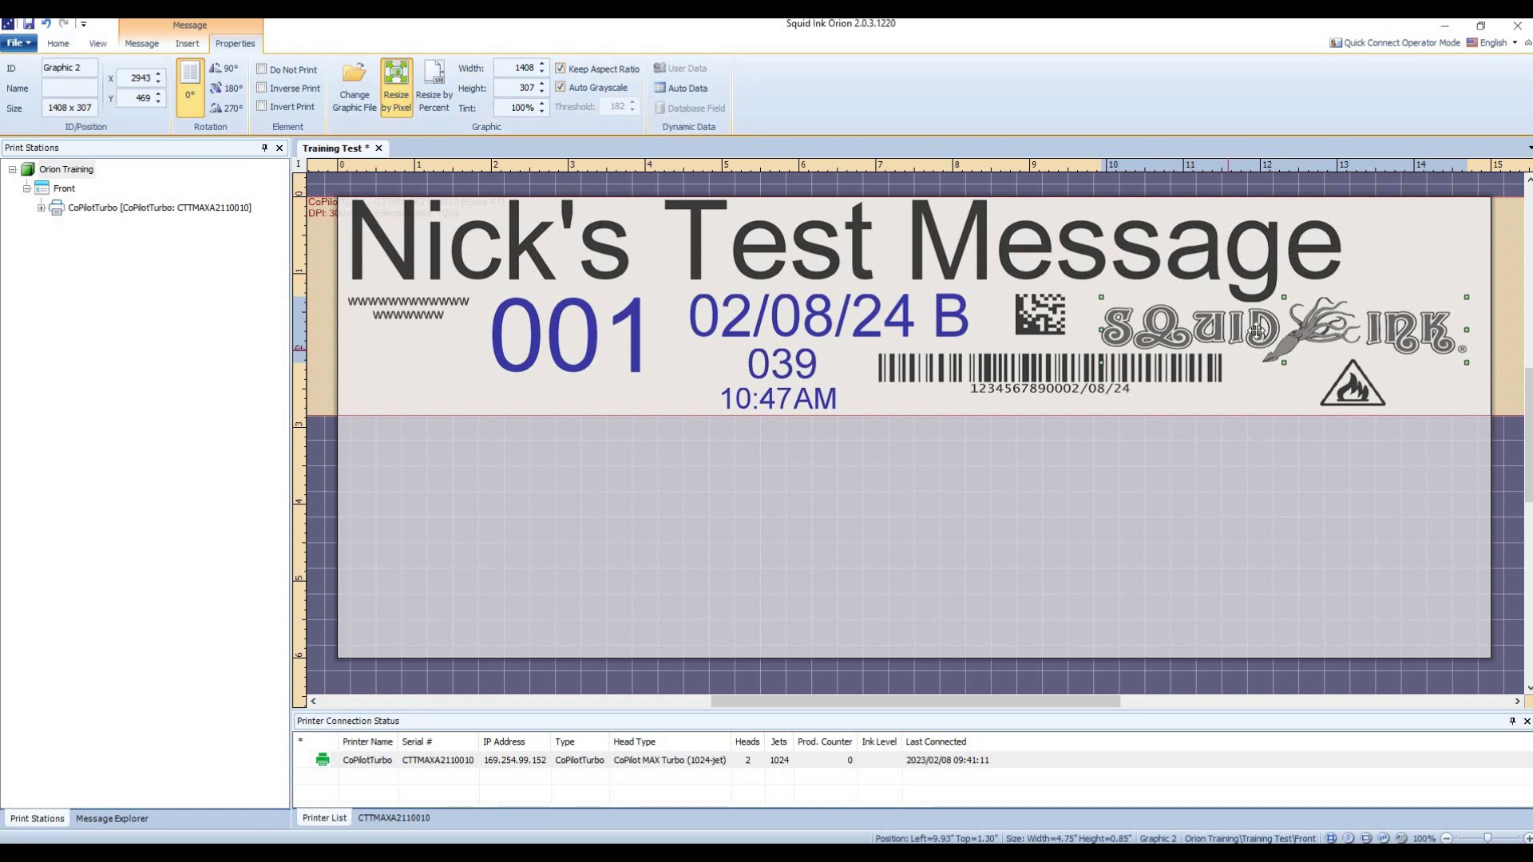
drag(1255, 326, 1261, 325)
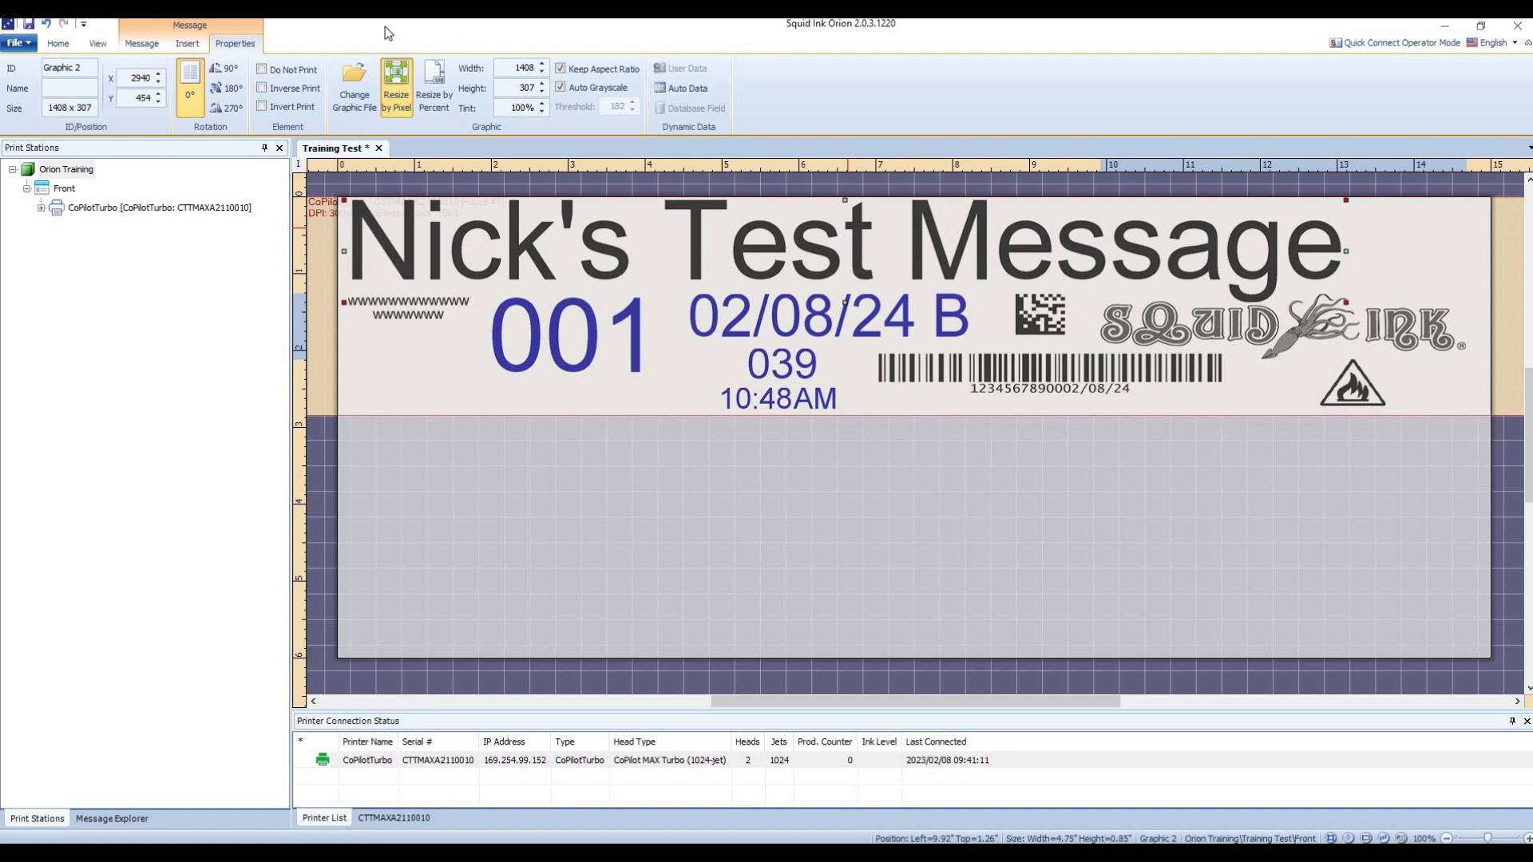
Select the title text, date and Squid Ink logo in turn to review the elements, and save the Training Test message
click(776, 199)
click(629, 334)
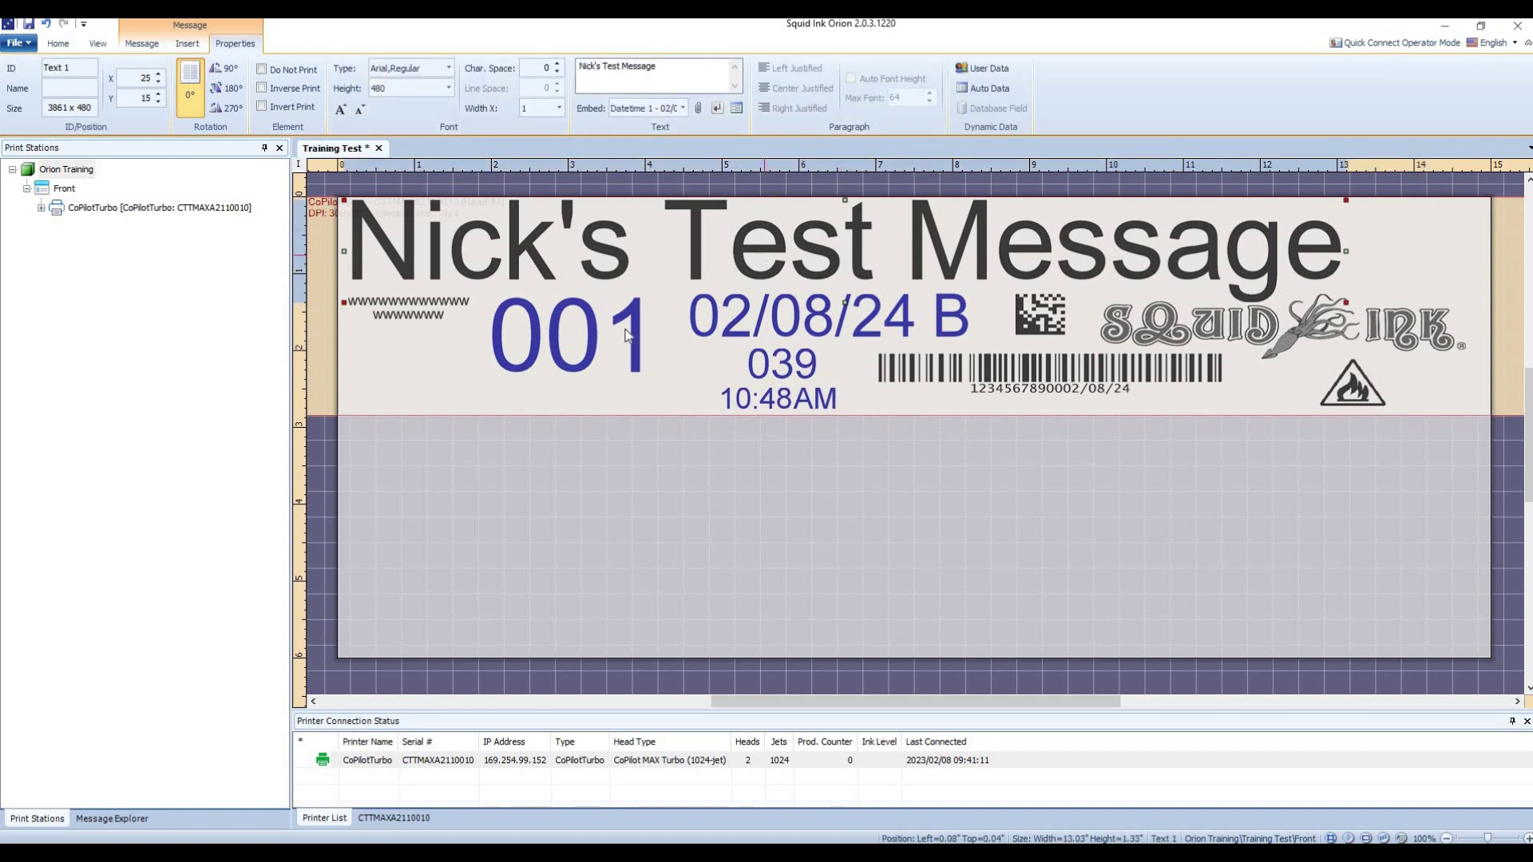
click(786, 319)
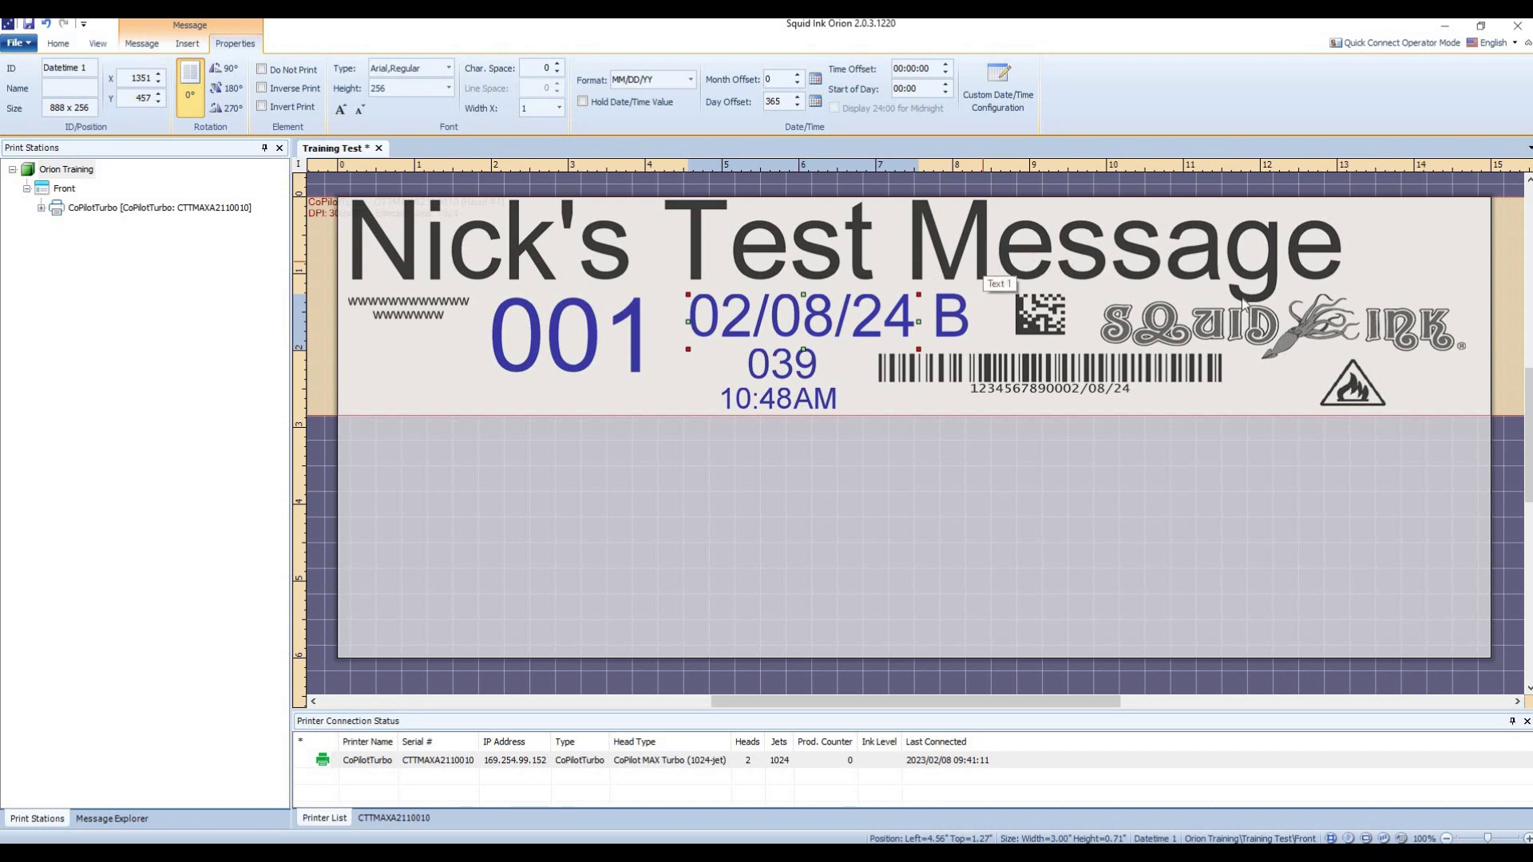
click(1307, 329)
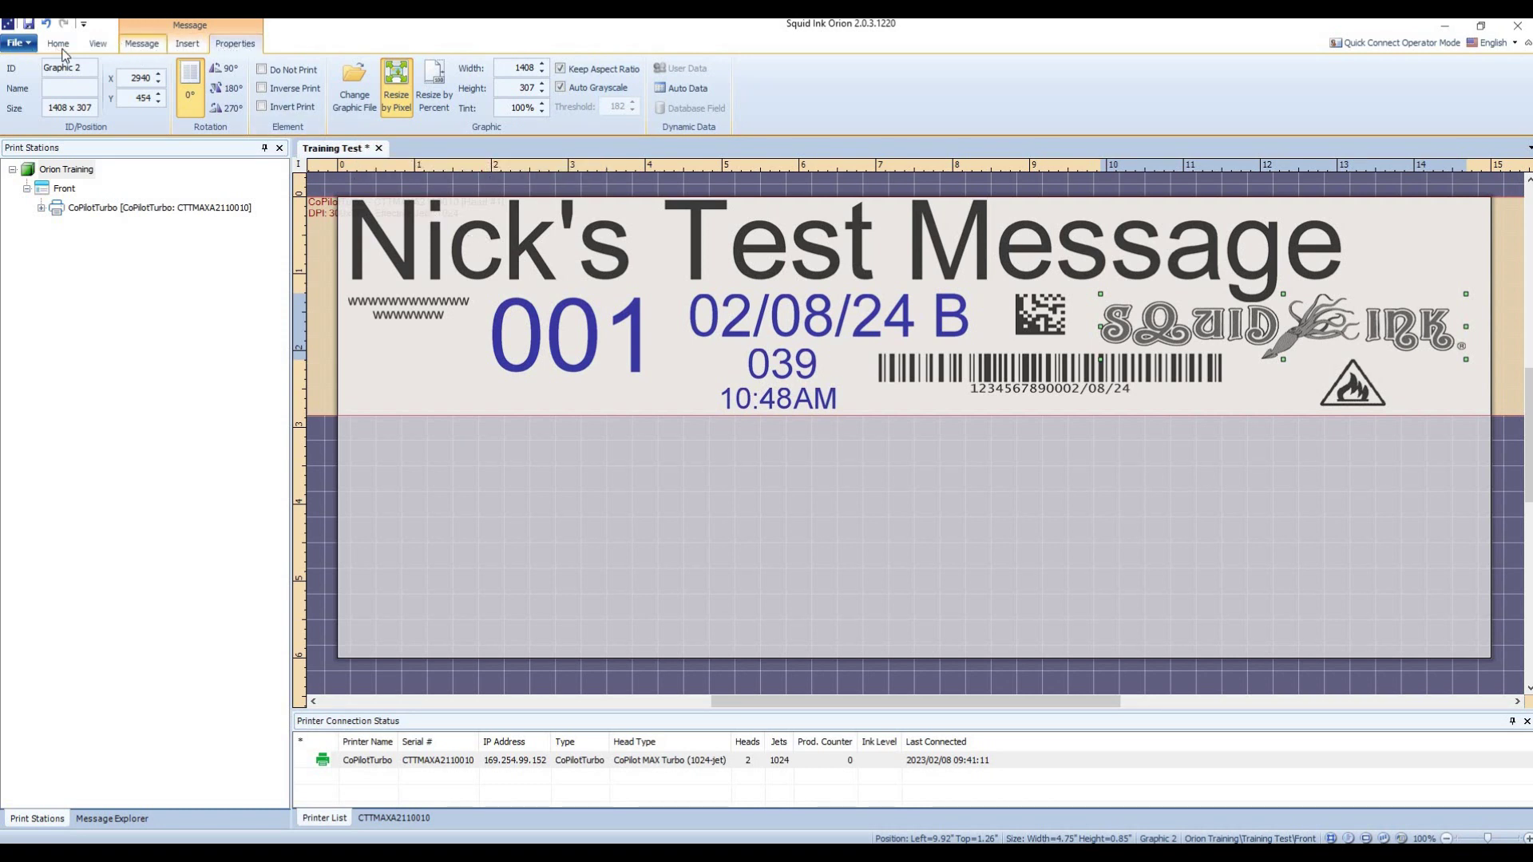
click(141, 46)
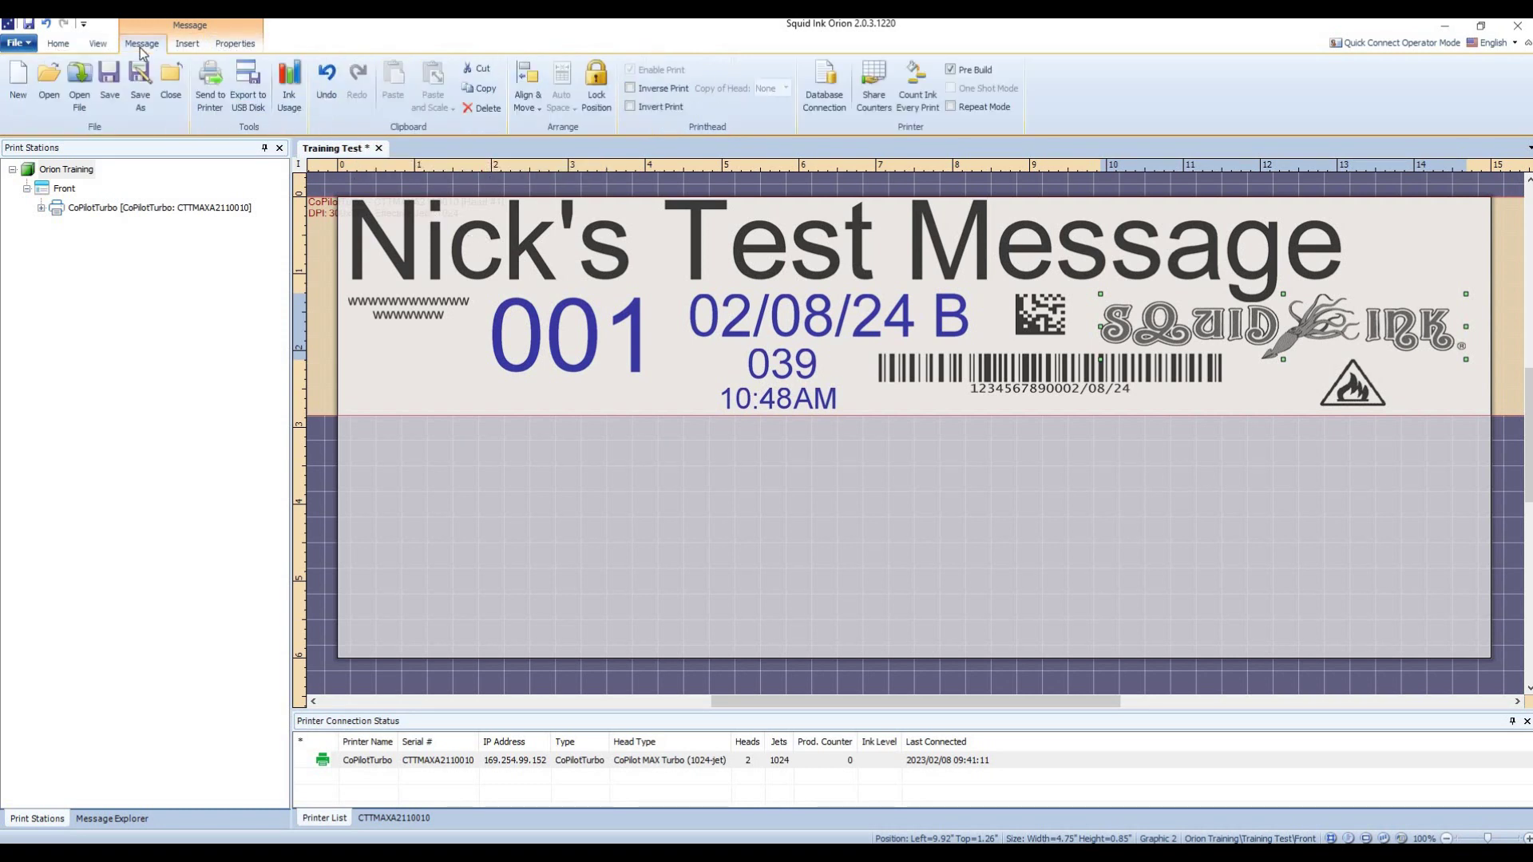
click(108, 85)
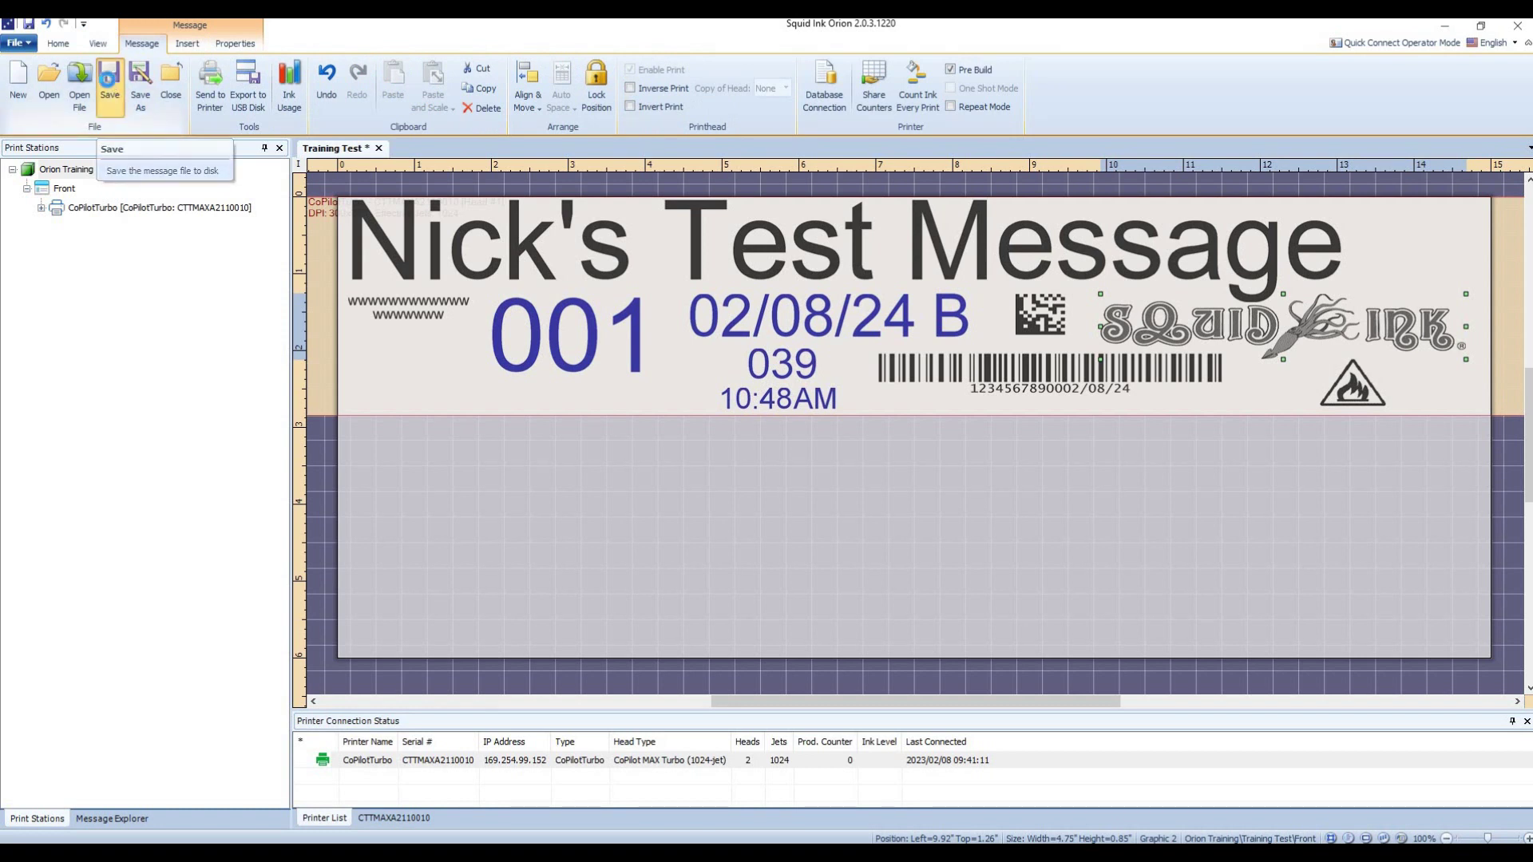